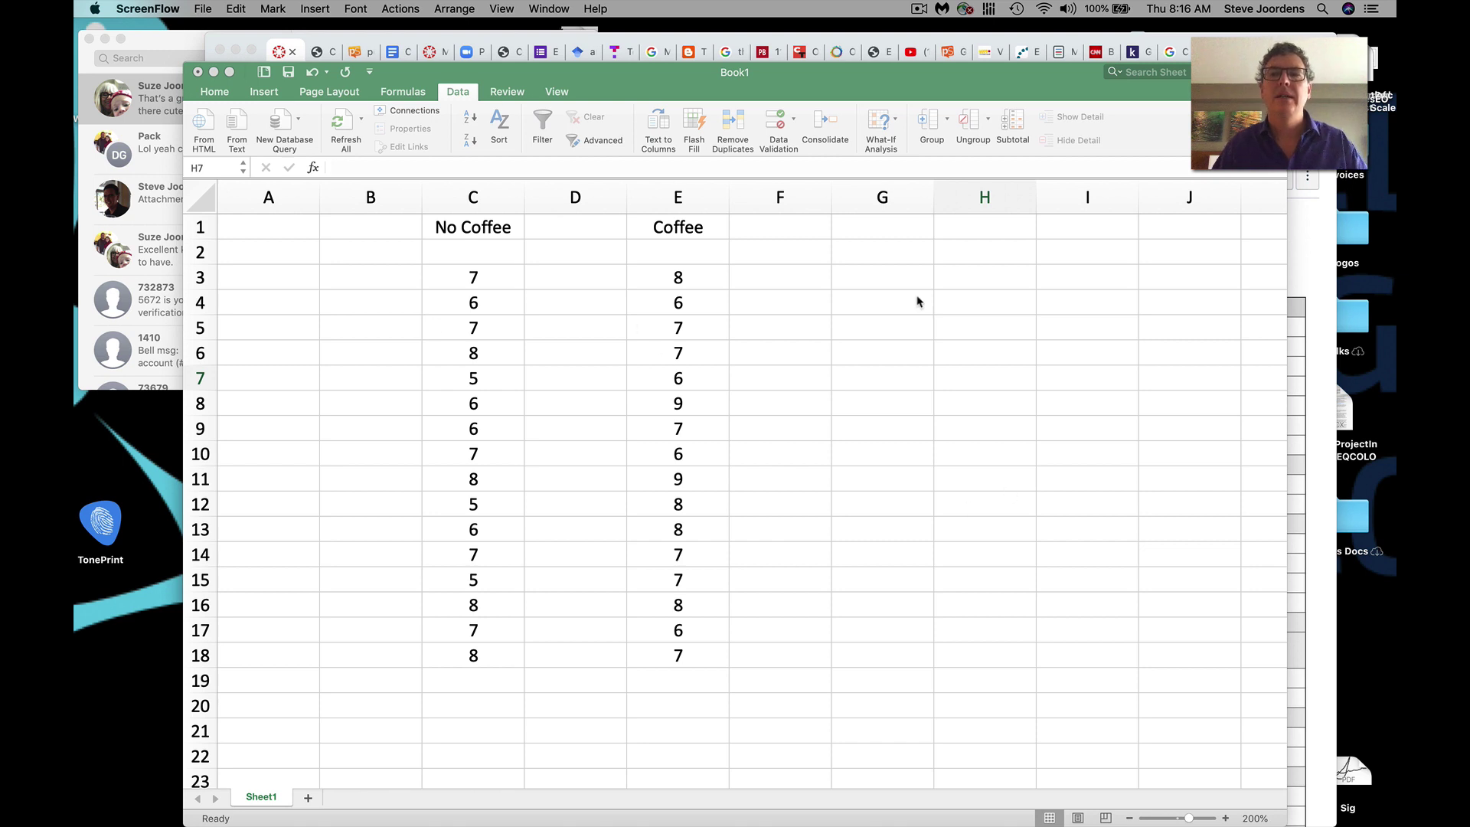
- Enter "Frequency tables & Histogram" in cell G4
click(889, 304)
click(889, 304)
text(Frequency tabu)
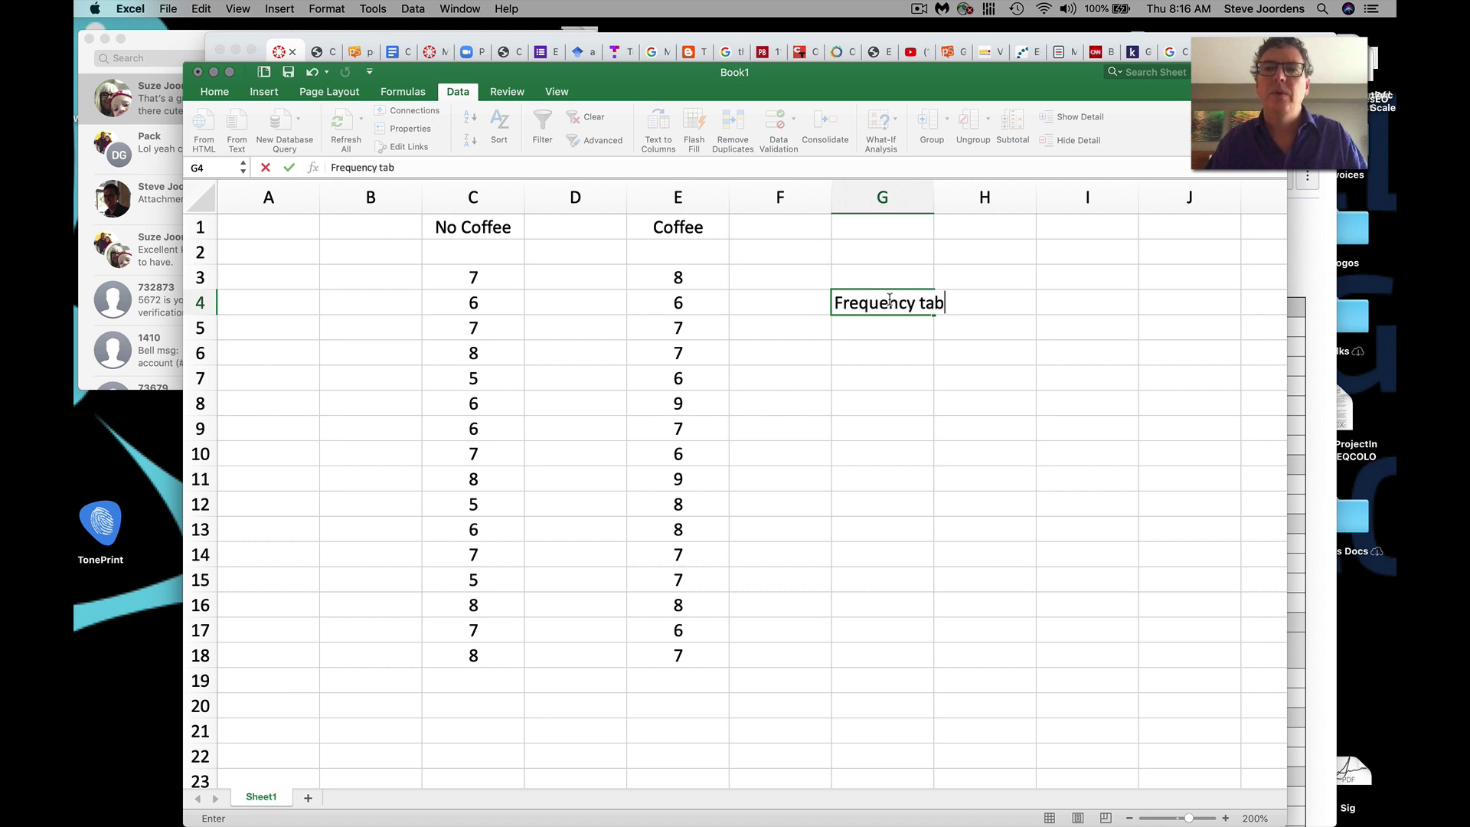
key(BackSpace)
text(le)
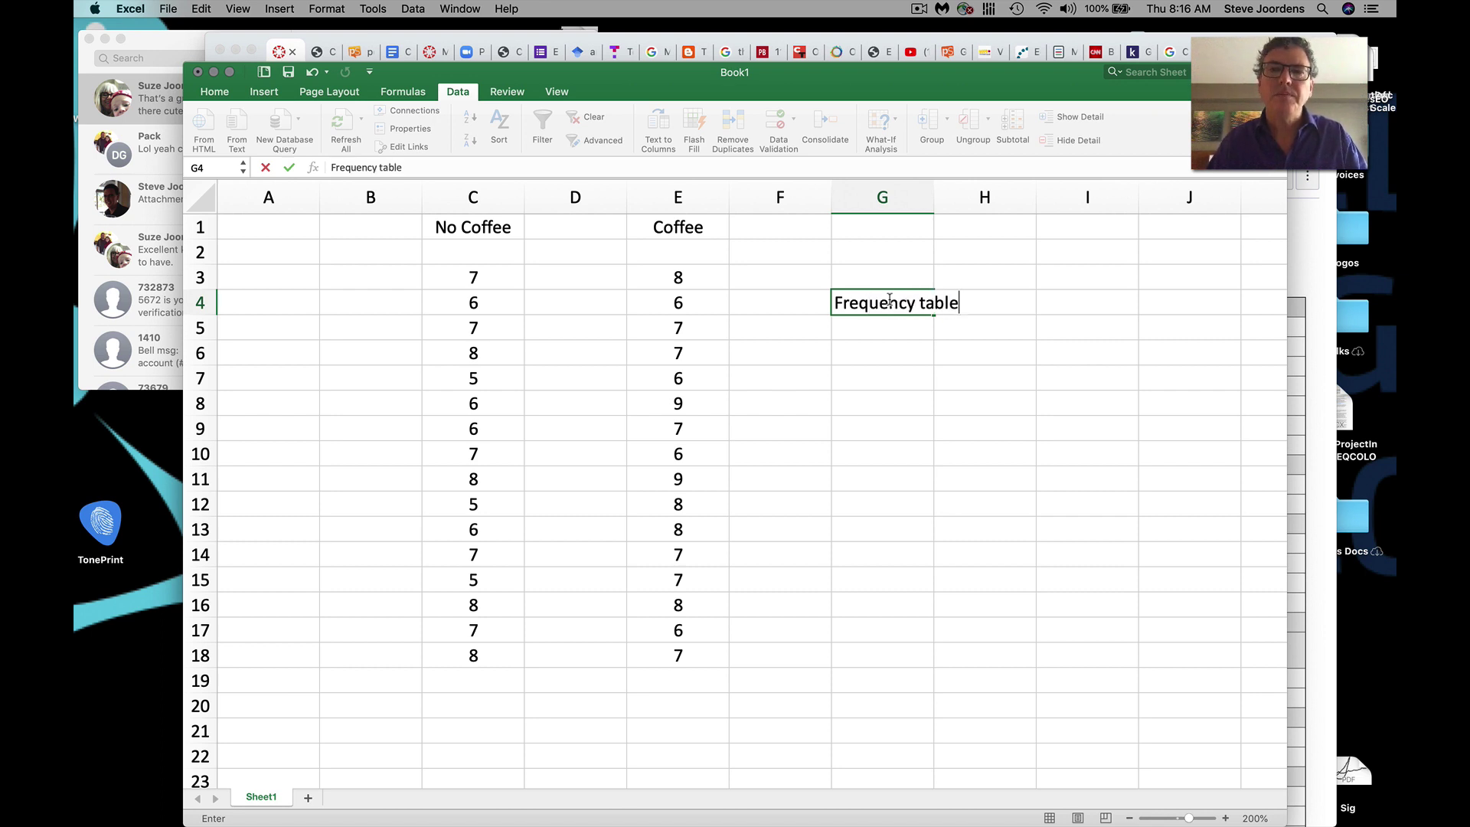
text(s)
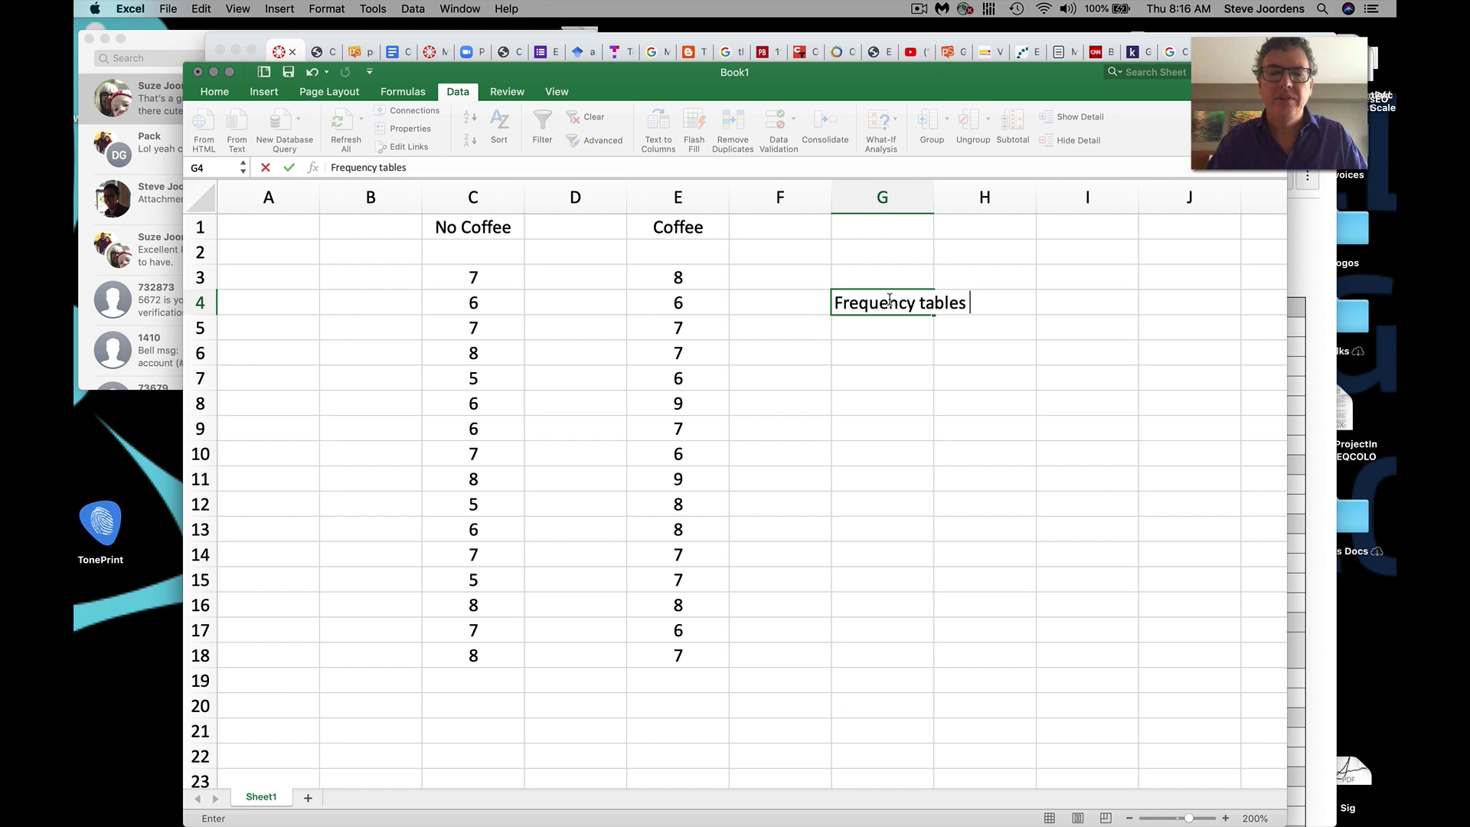
text( & Histogram)
key(Return)
- Enter "Measures of Central Tendency (Mean, Median, Mode)" in cell G5
text(Measures of Central Tendec)
key(BackSpace)
text(ncy (Mean, Median, Mode))
click(869, 366)
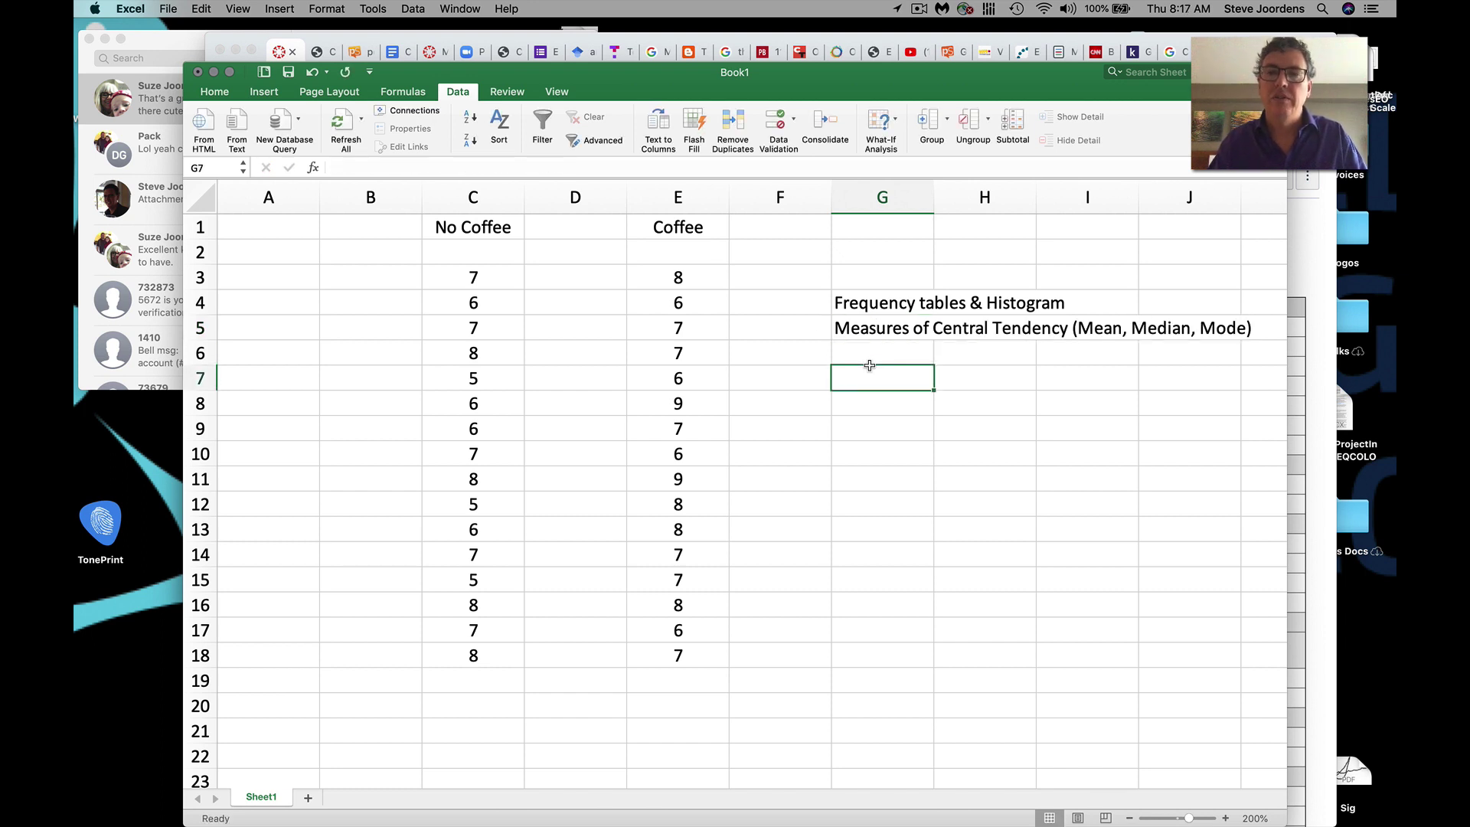
- Fill cell G6 with the same Central Tendency text as the cell above it
click(879, 349)
text(Mea)
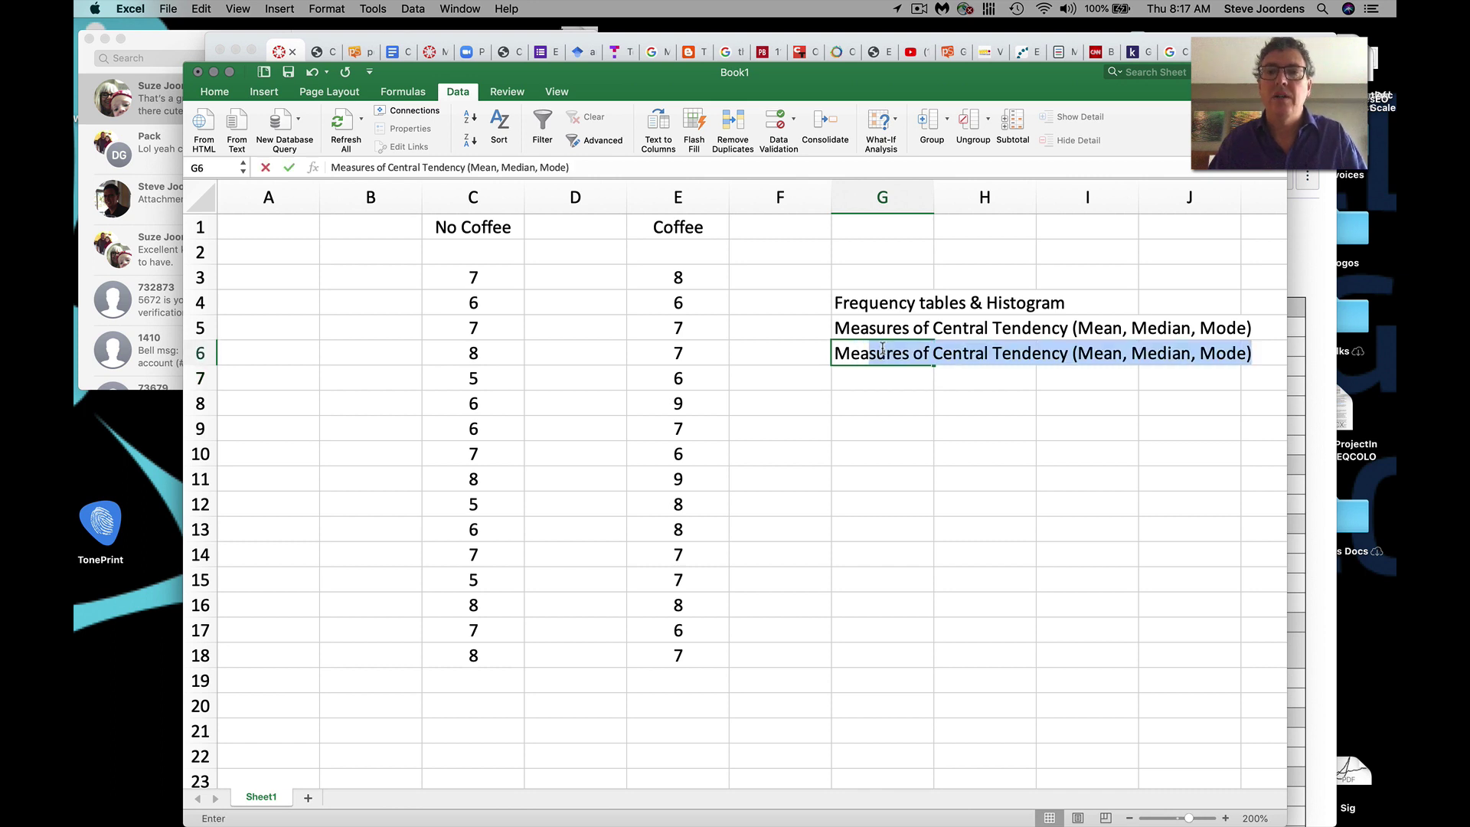
key(Right)
key(Right)
key(Right)
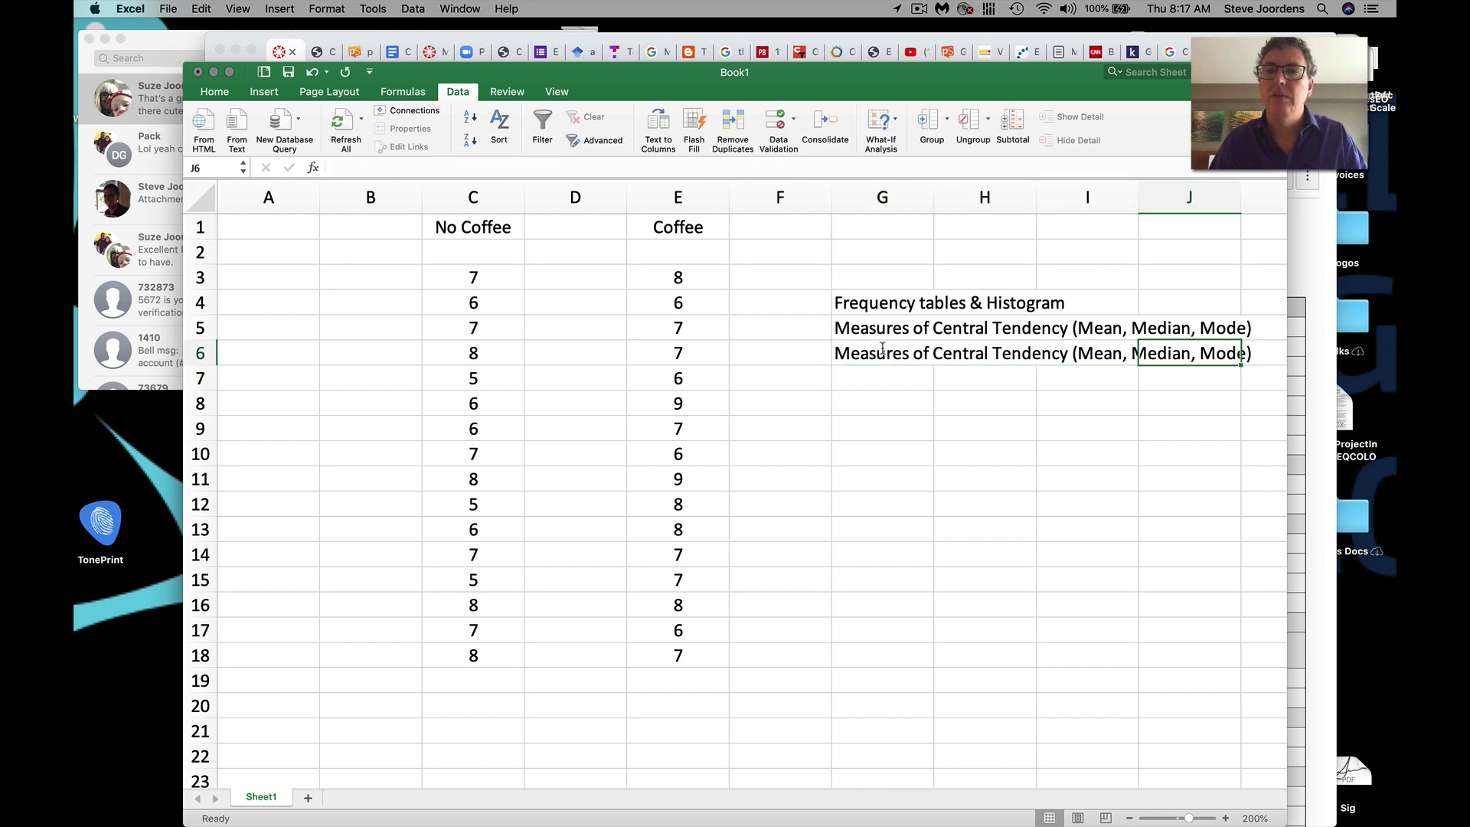
click(901, 358)
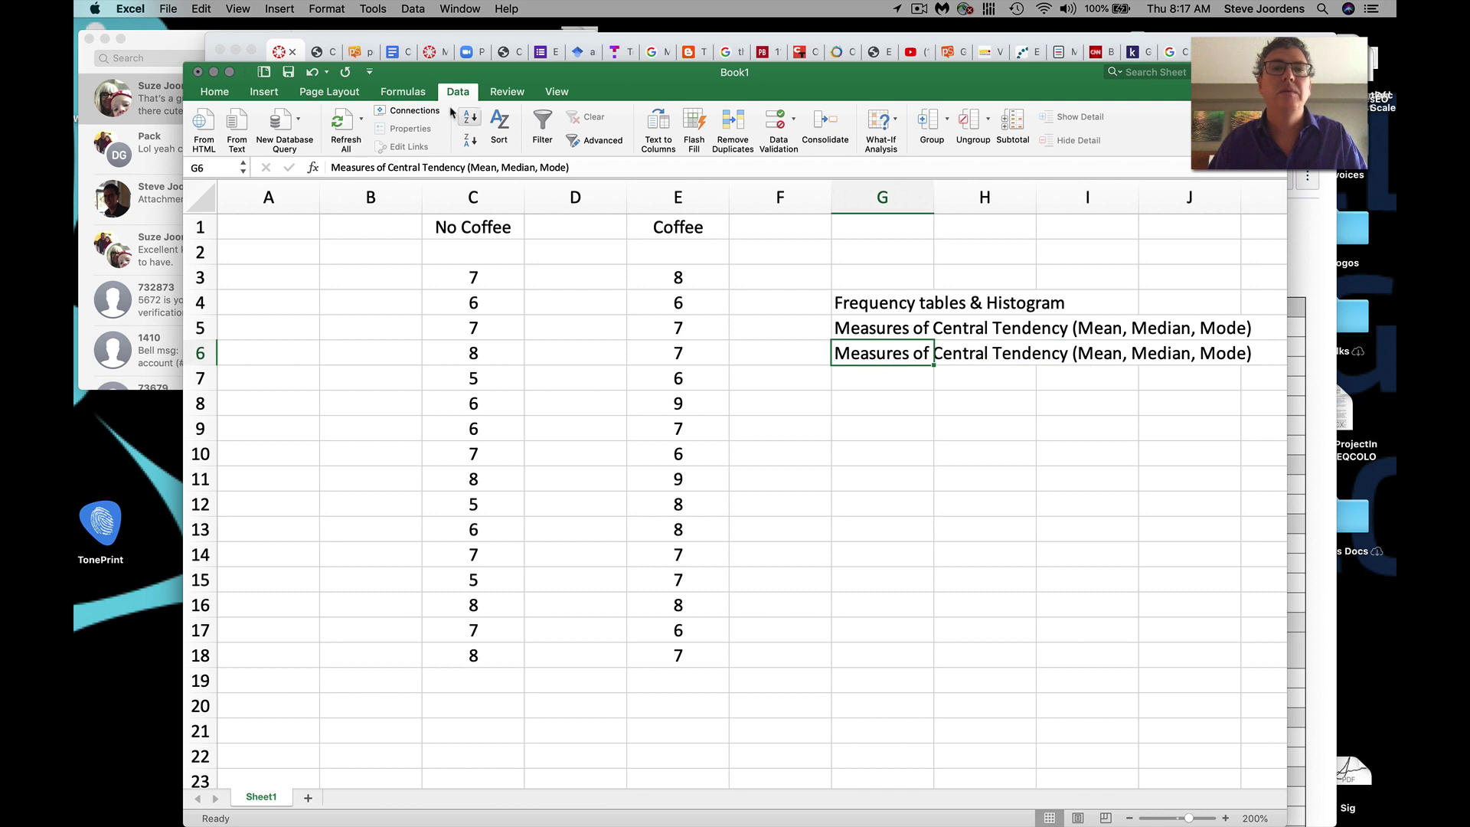
- Replace the Central Tendency wording in cell G6 so that it reads "Measures of Measures of Variability ("
drag(582, 167, 385, 162)
text(Variab)
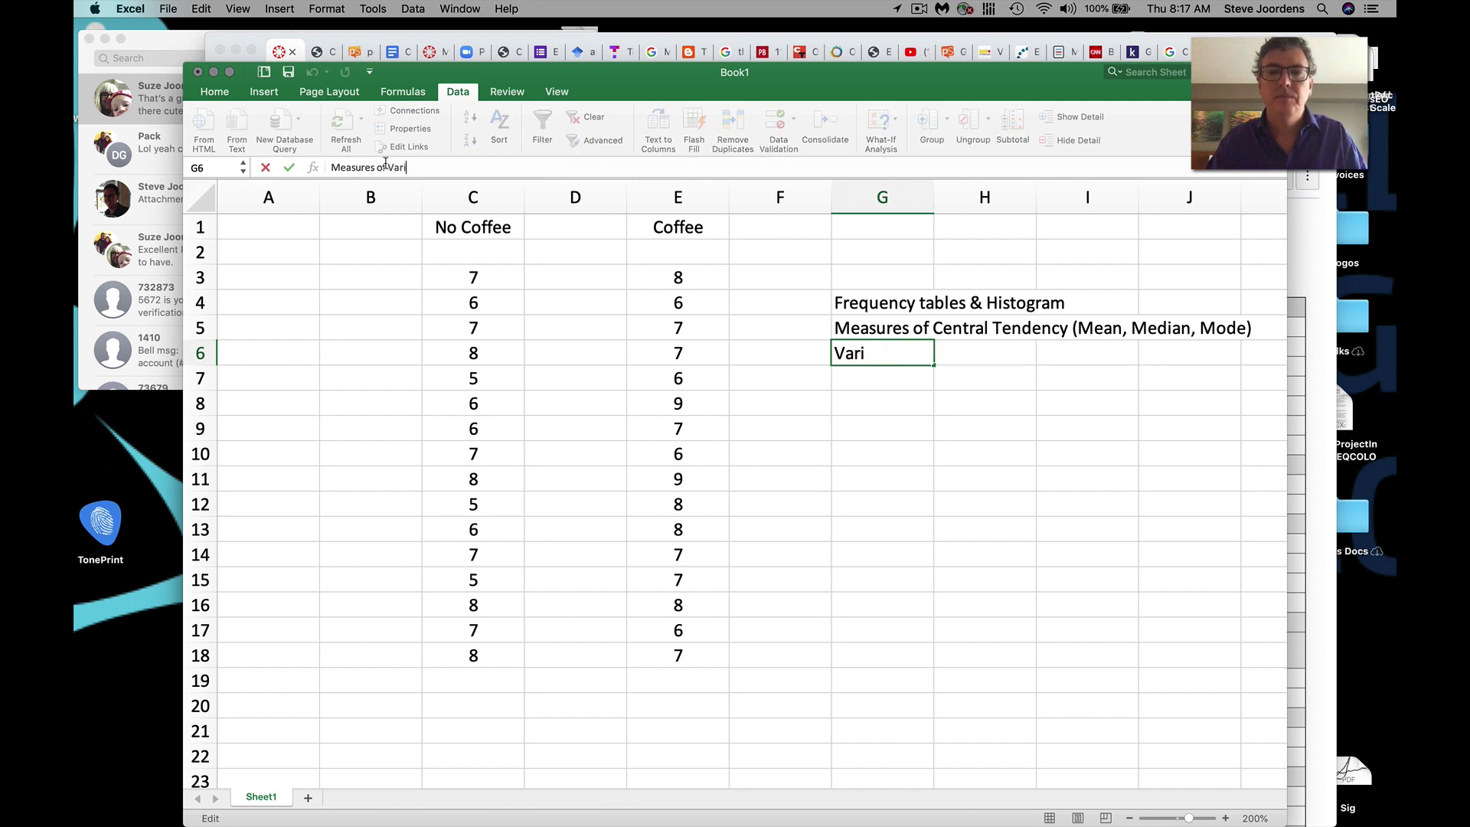
key(BackSpace)
key(BackSpace)
key(BackSpace)
key(BackSpace)
key(BackSpace)
key(BackSpace)
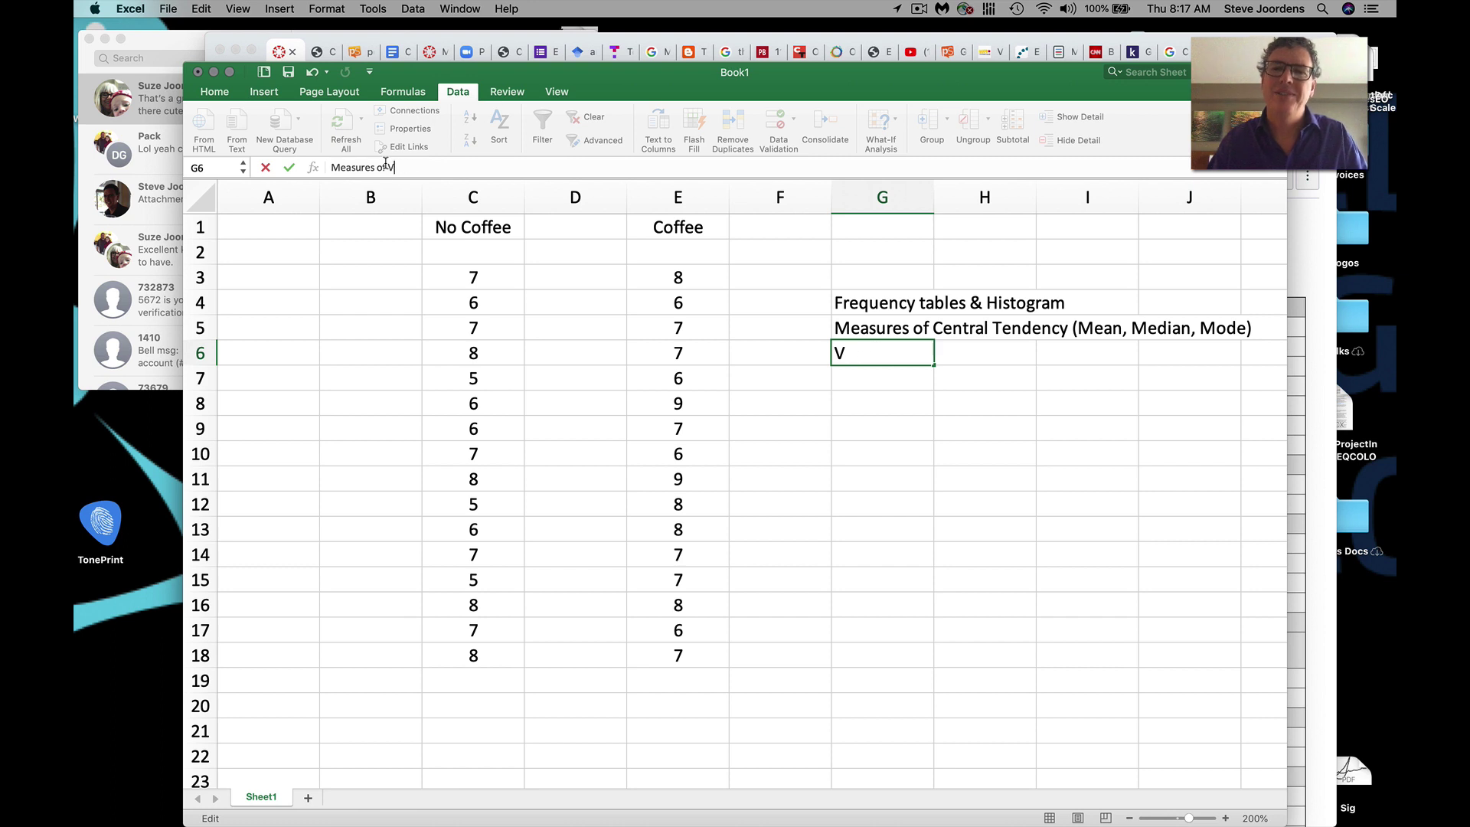
text(Measures of)
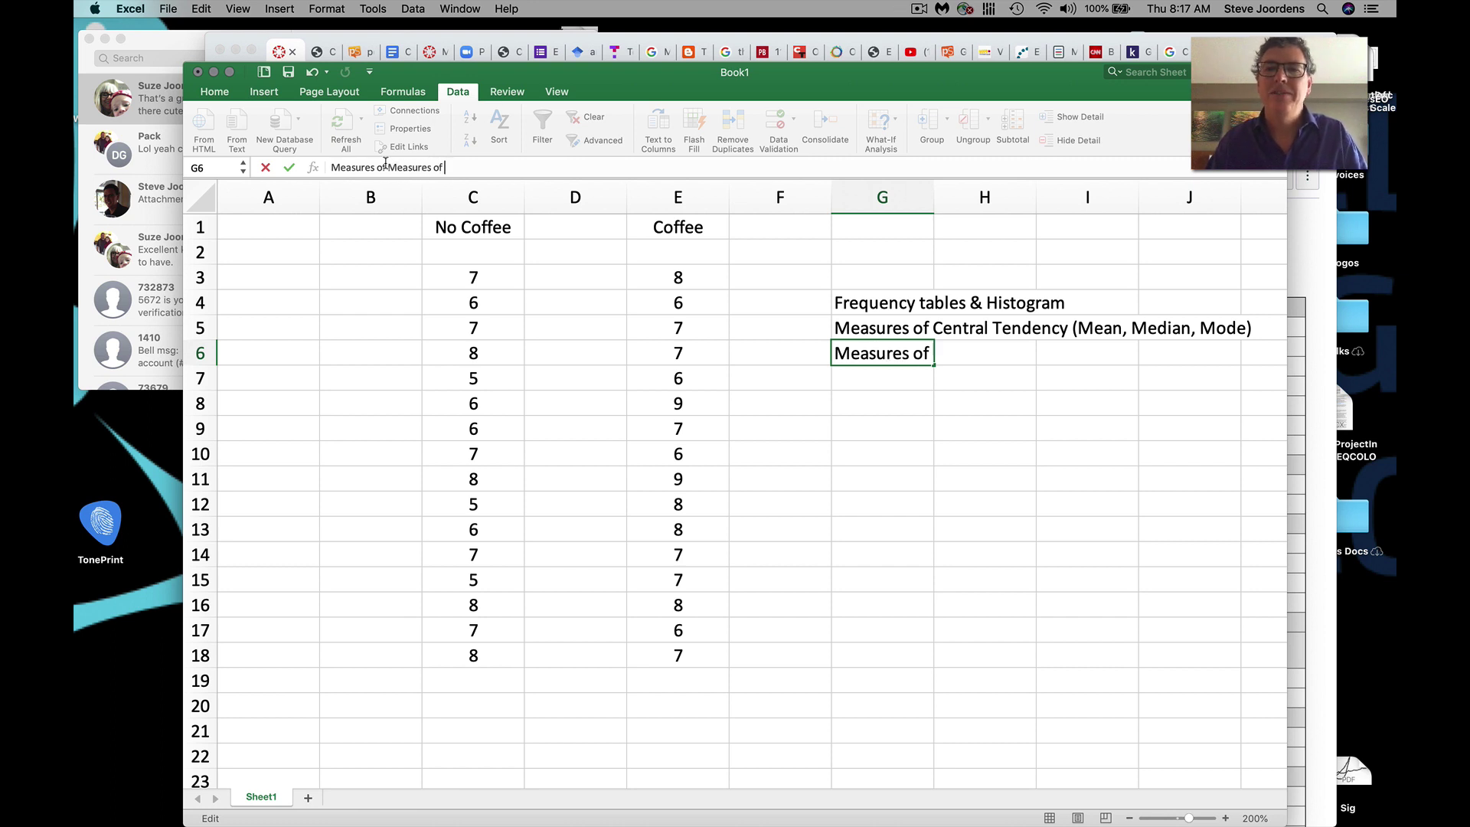
text( Varia)
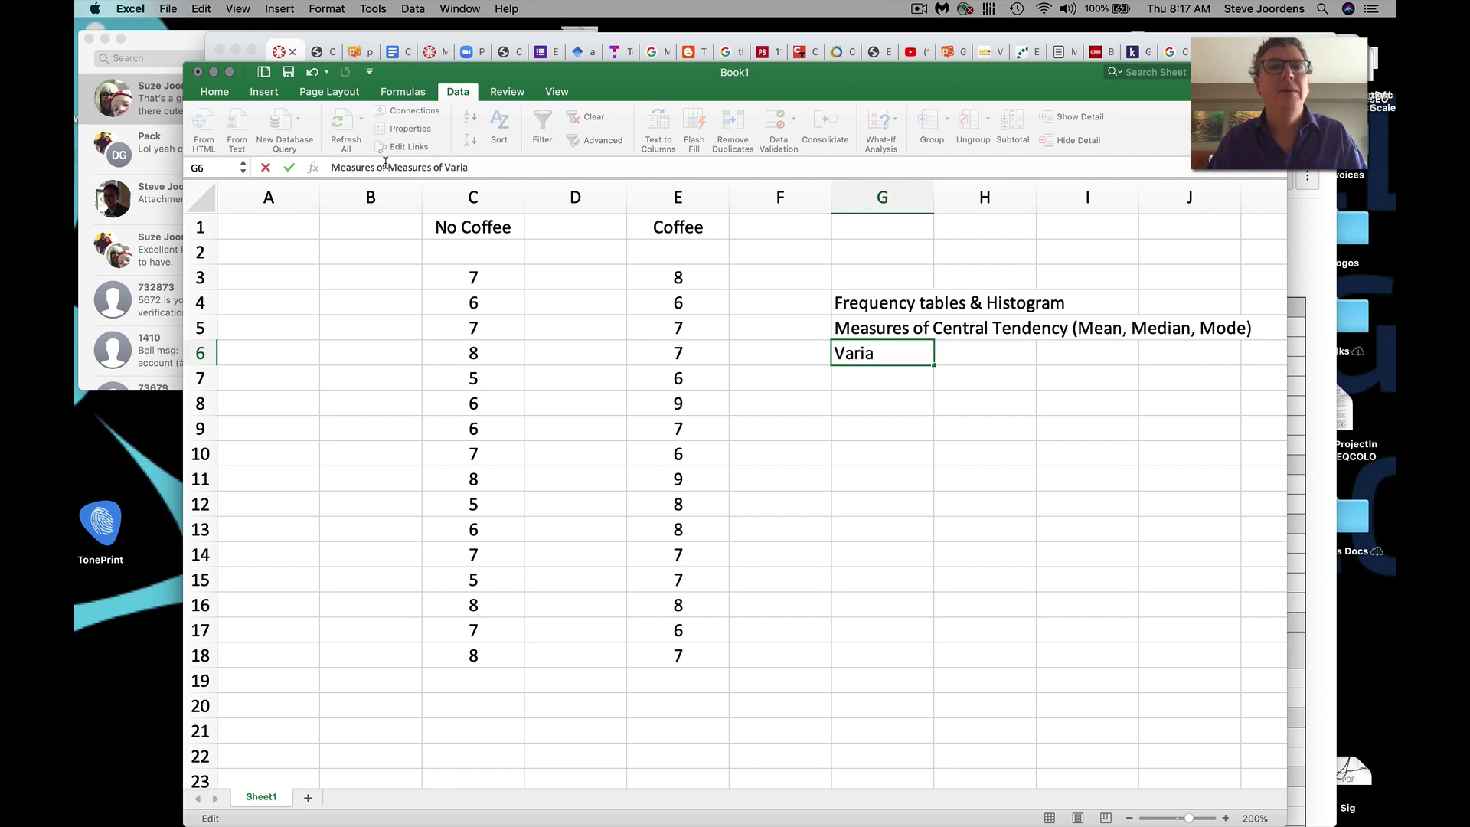
text(bili)
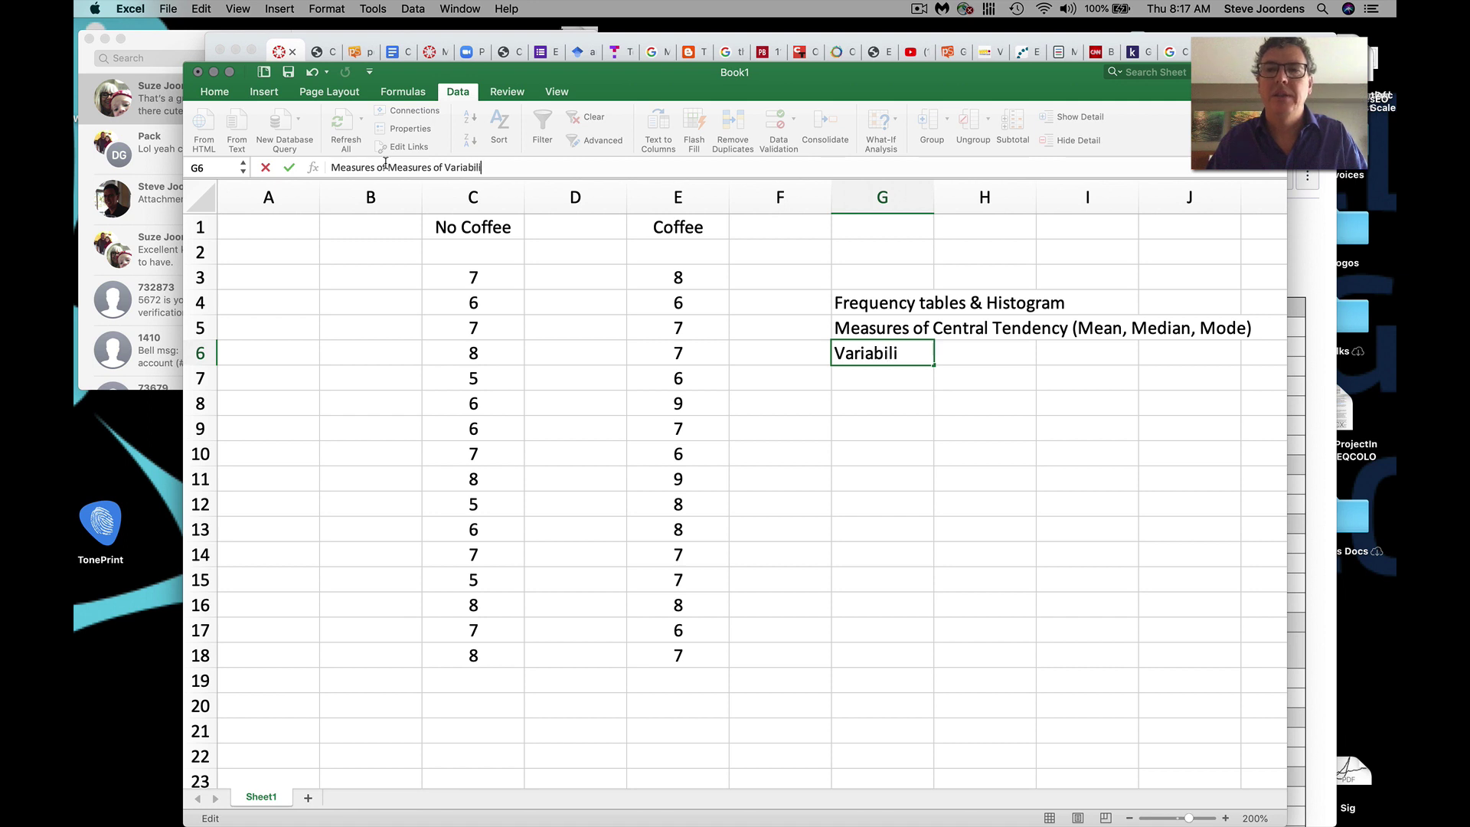
text(ty ()
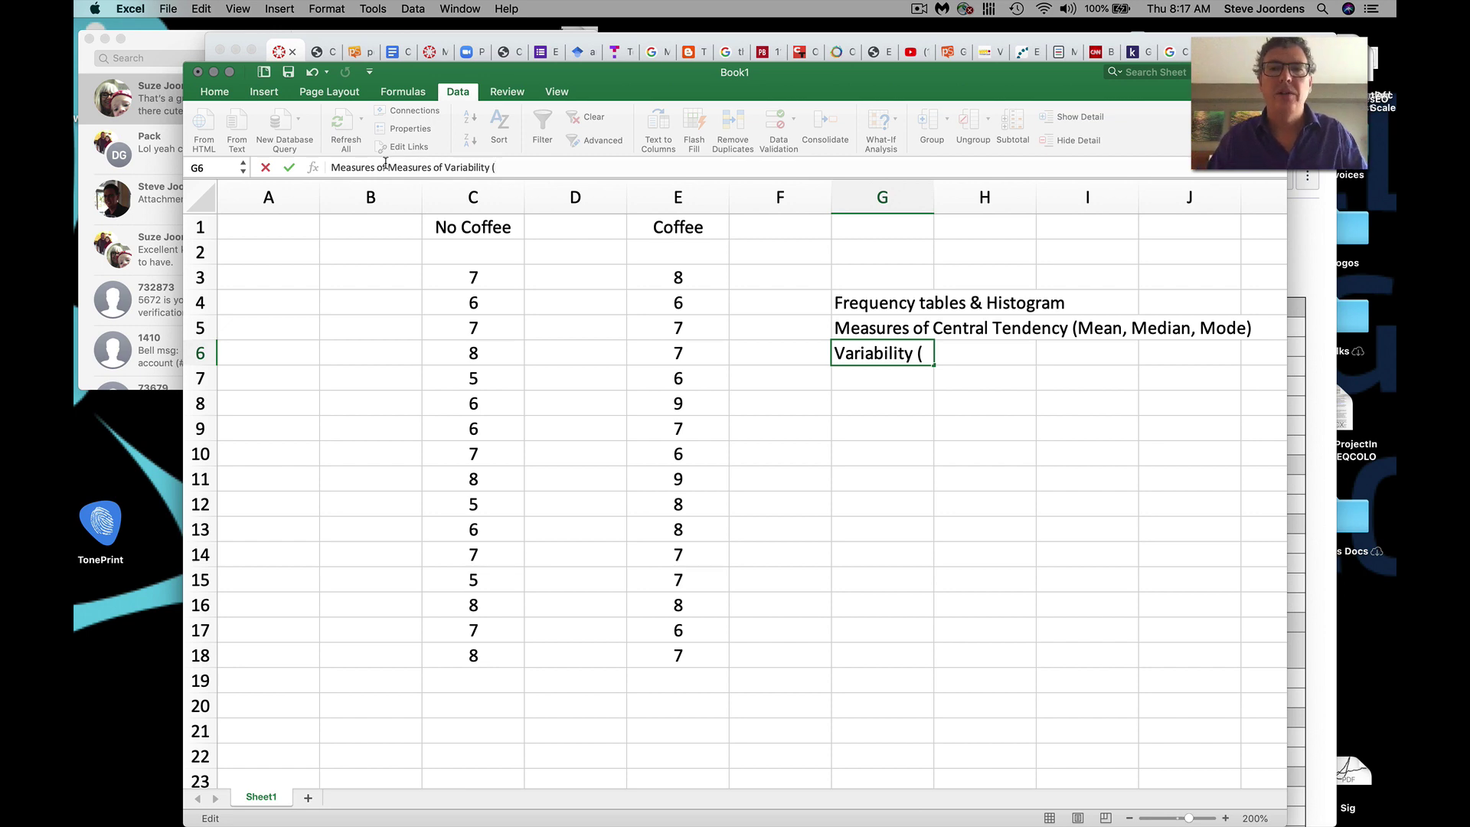
- Complete the text in cell G6 by adding "MAD -> Variance and Standard Deviations" after the opening parenthesis
text(MAD ->)
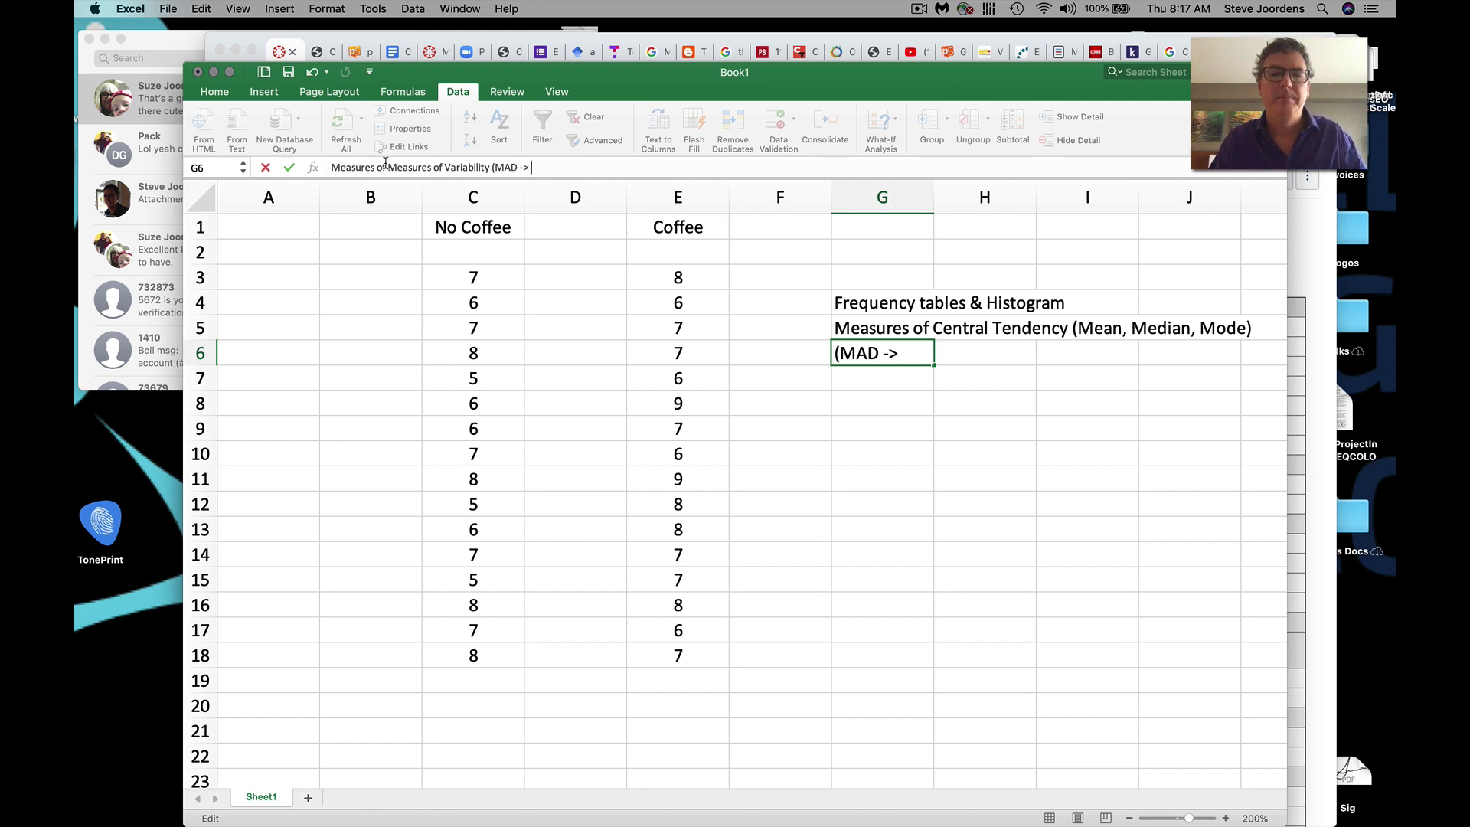
text( Varian)
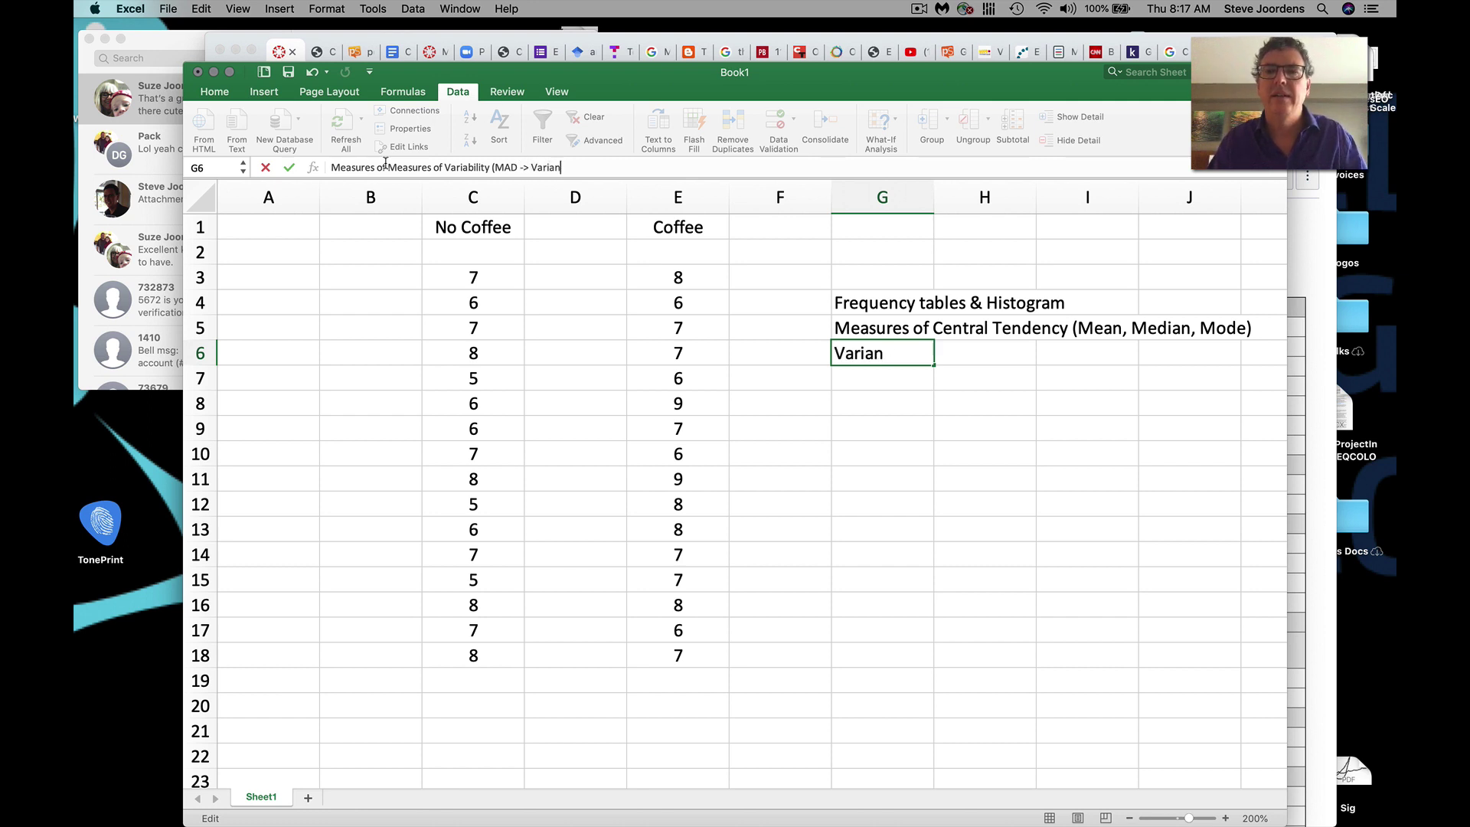
text(ce and Standart)
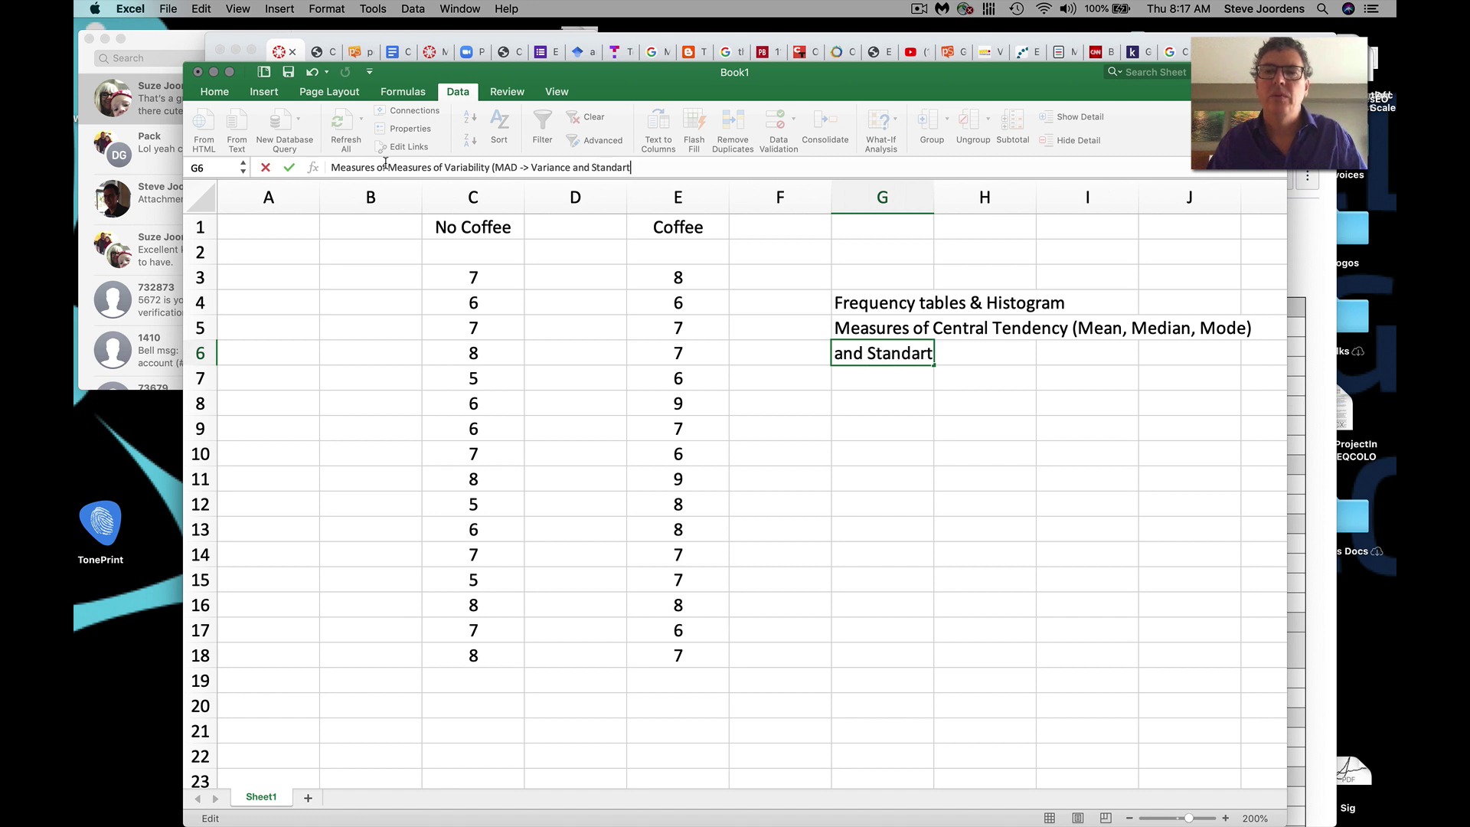
key(BackSpace)
text(d De)
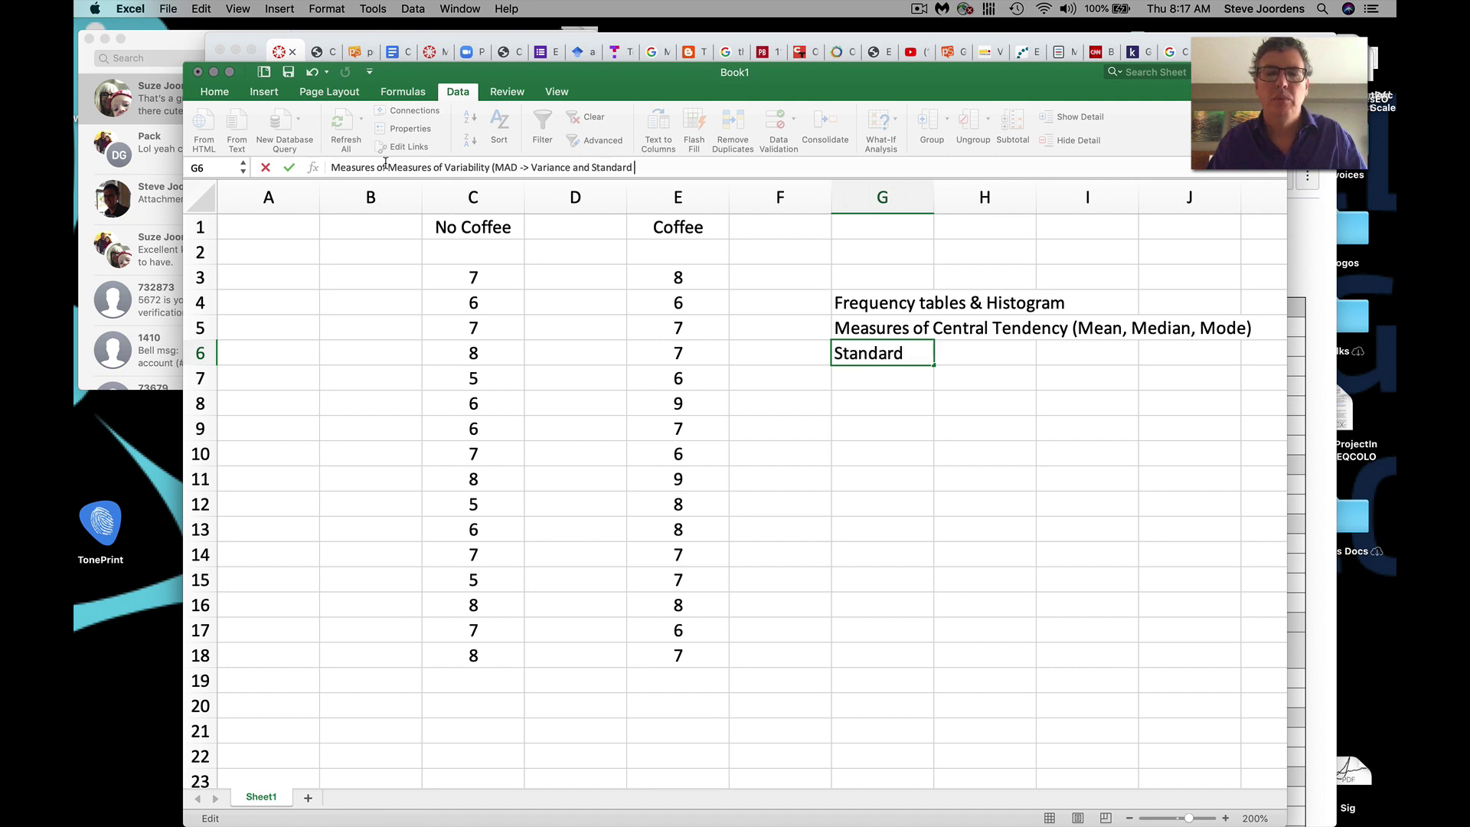
text(viations)
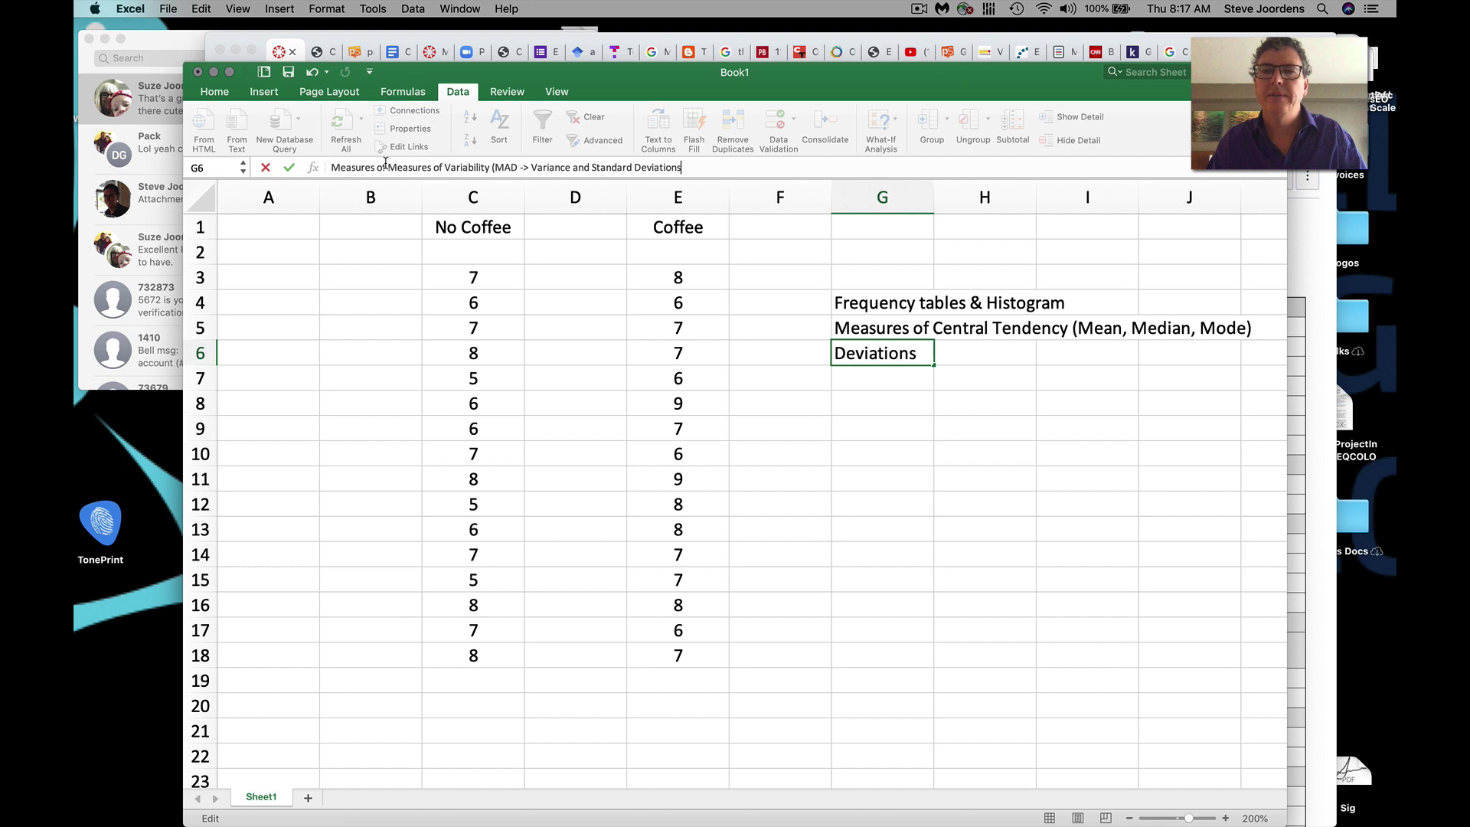
key(Return)
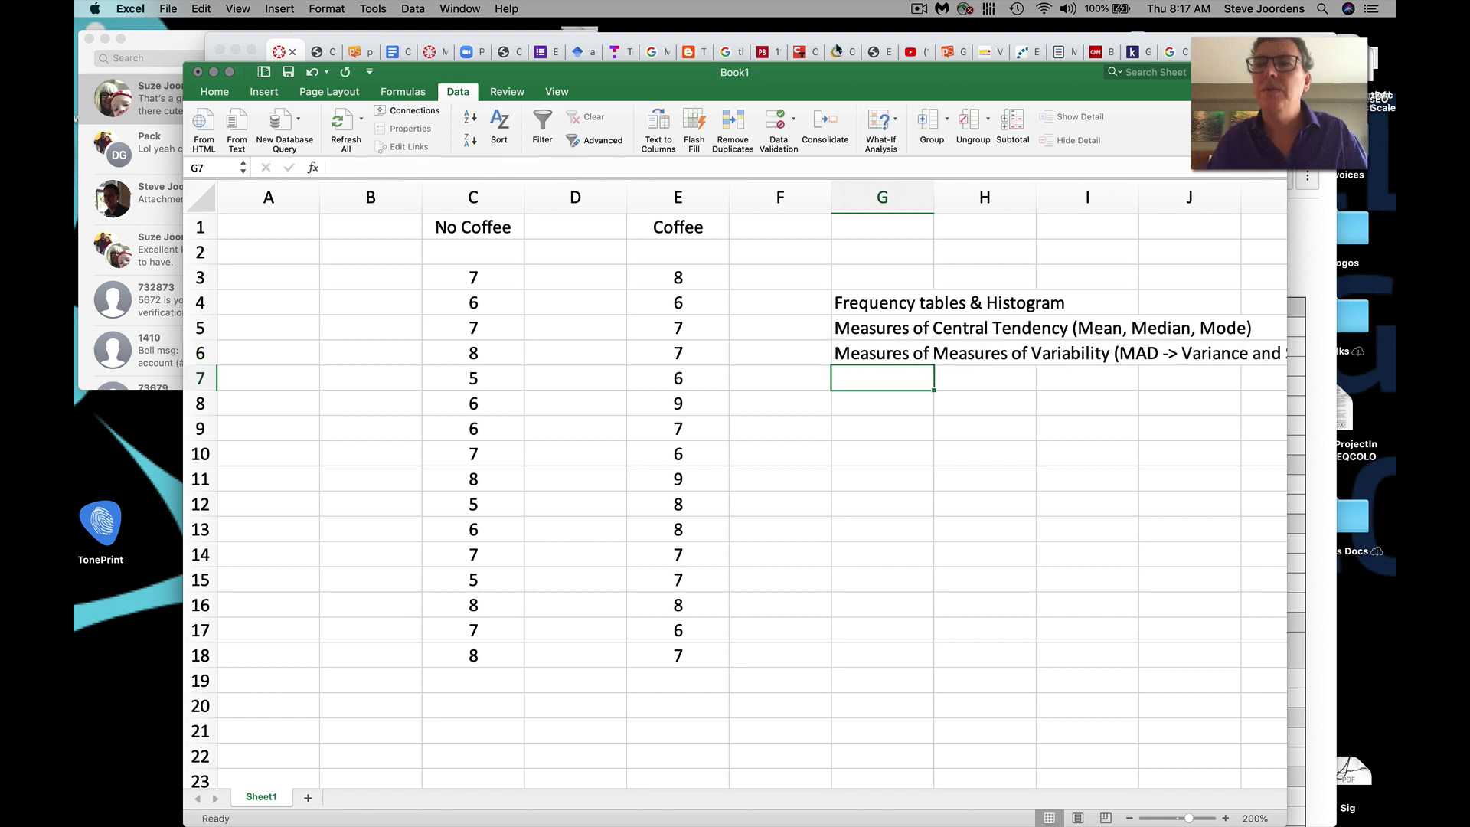
- Add the heading "Descriptive Statistics" in cell G3 above the listed measures
drag(1288, 270, 1385, 266)
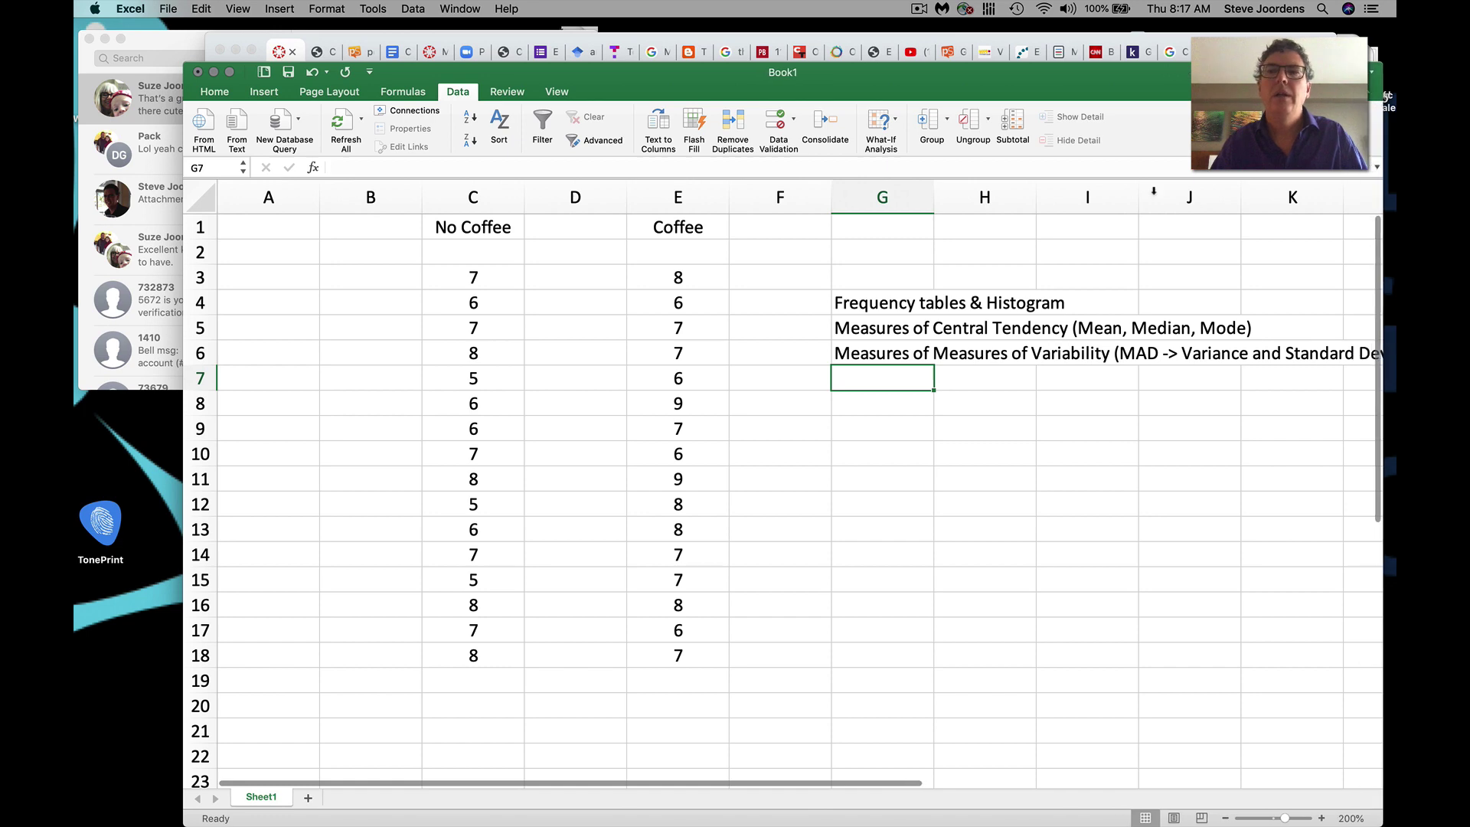
drag(1064, 87, 982, 82)
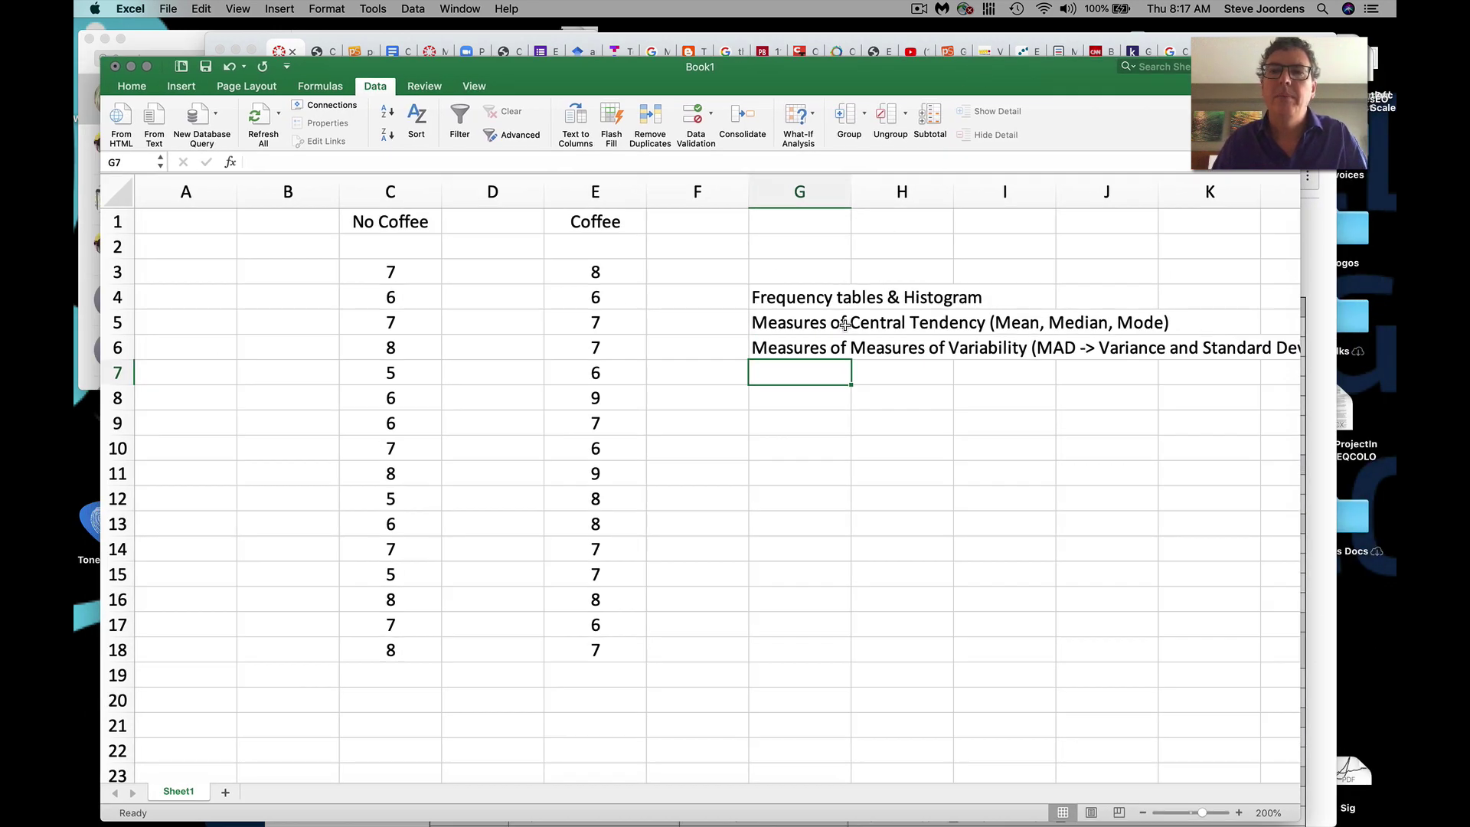
click(767, 276)
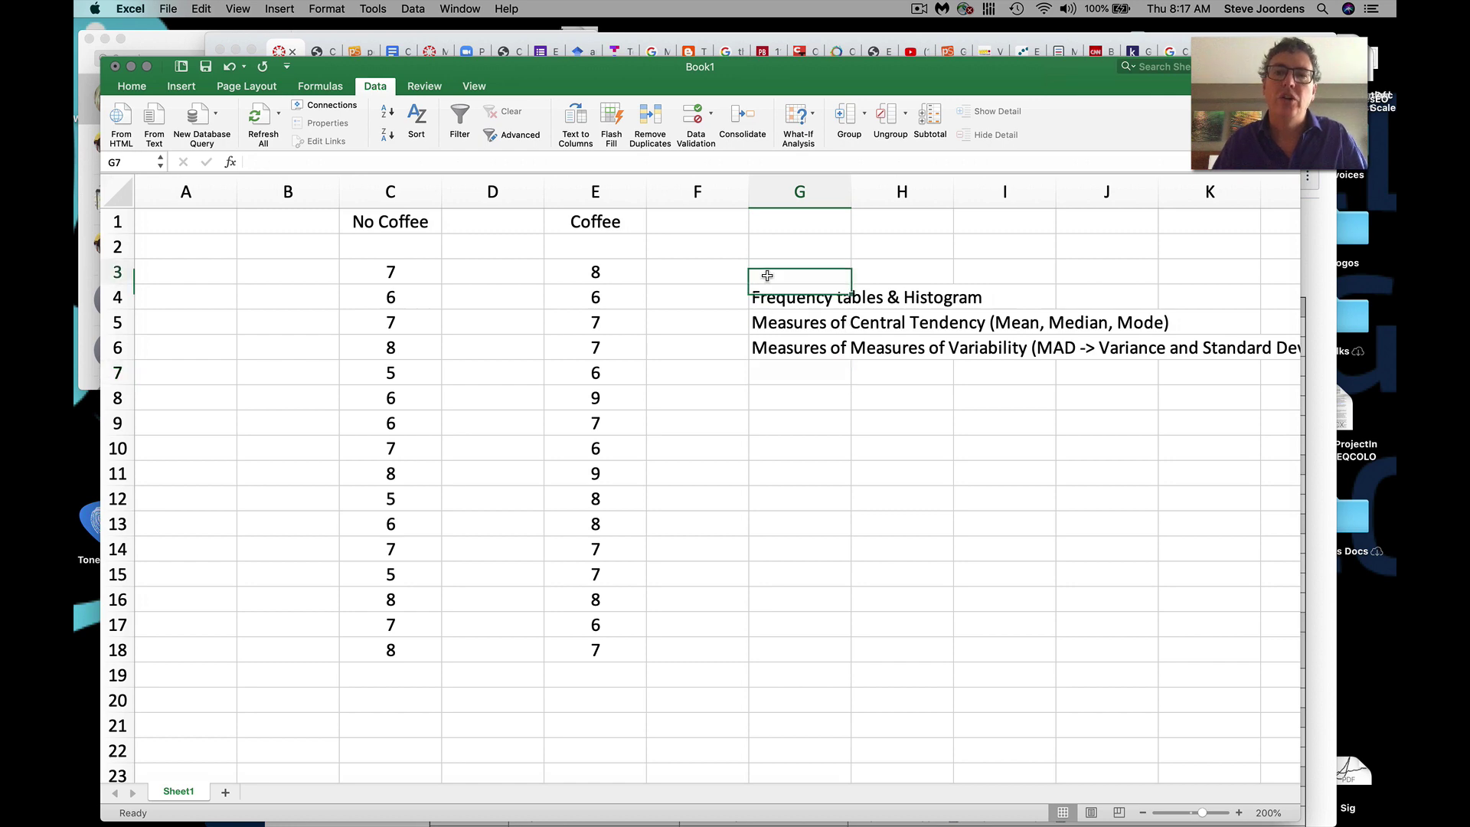
text(Descripyi)
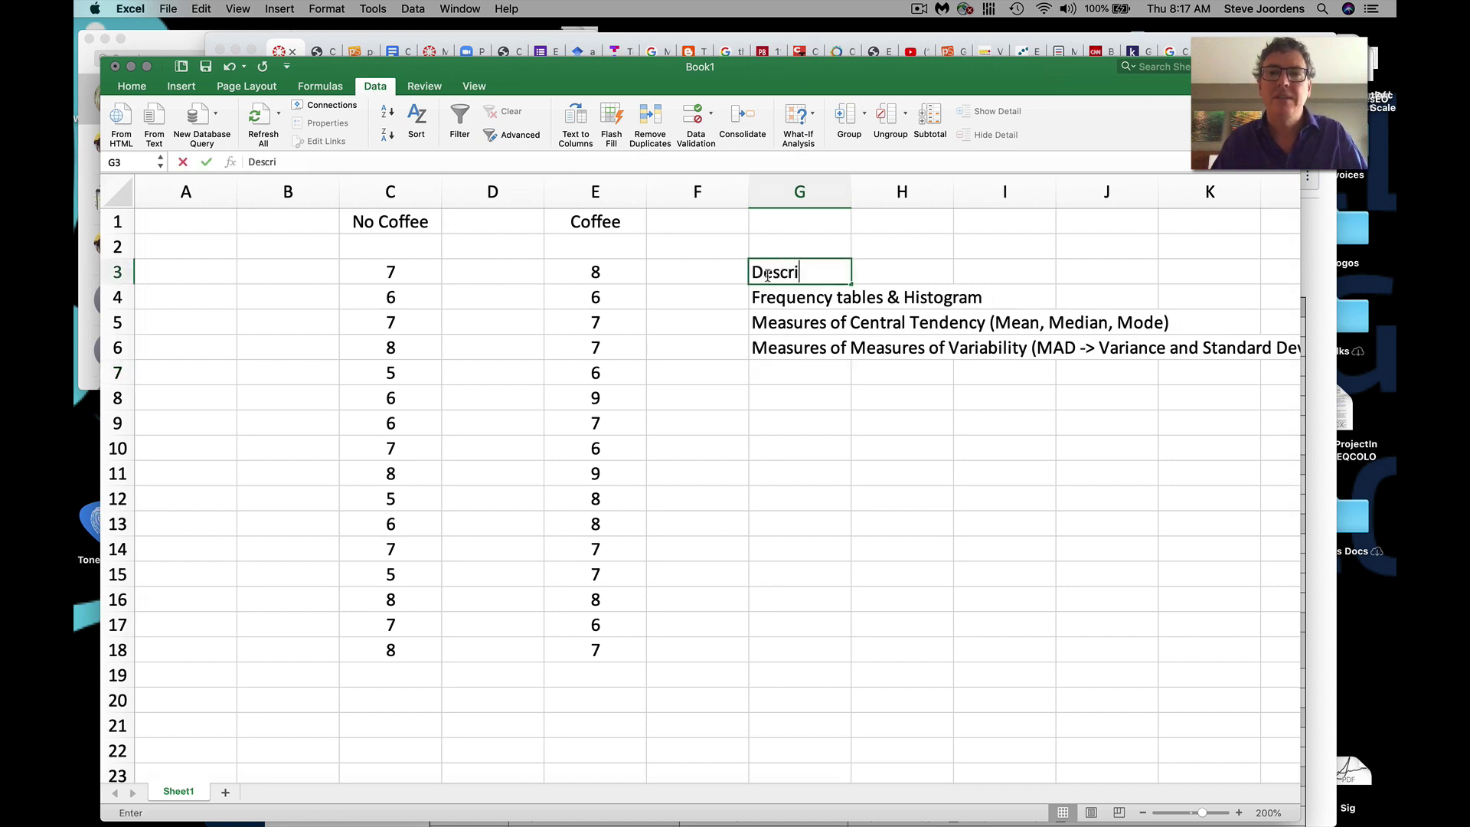
key(BackSpace)
key(BackSpace)
text(ty)
key(BackSpace)
text(ib)
key(BackSpace)
text(ve)
key(BackSpace)
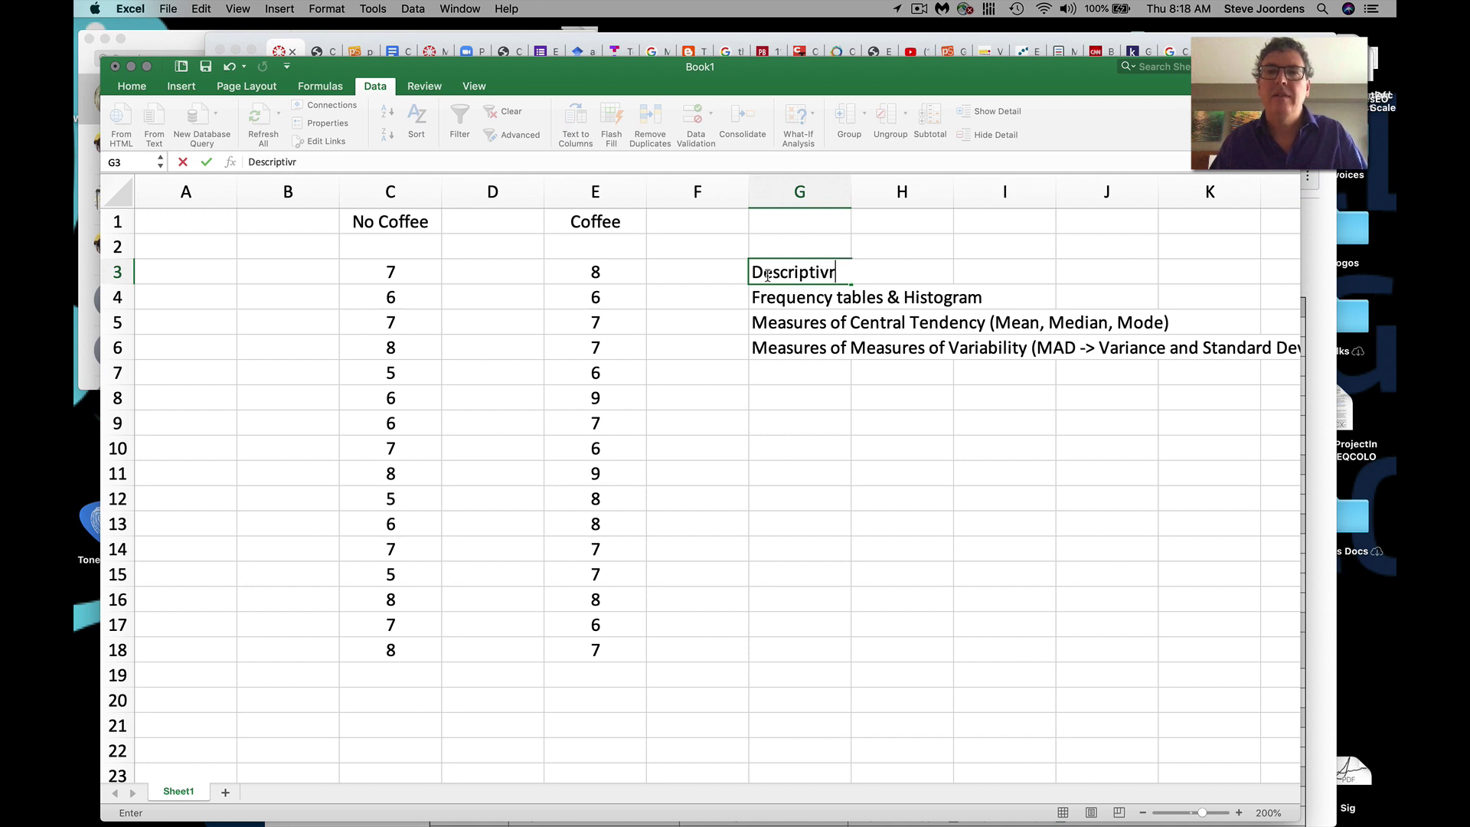
text(e Stati)
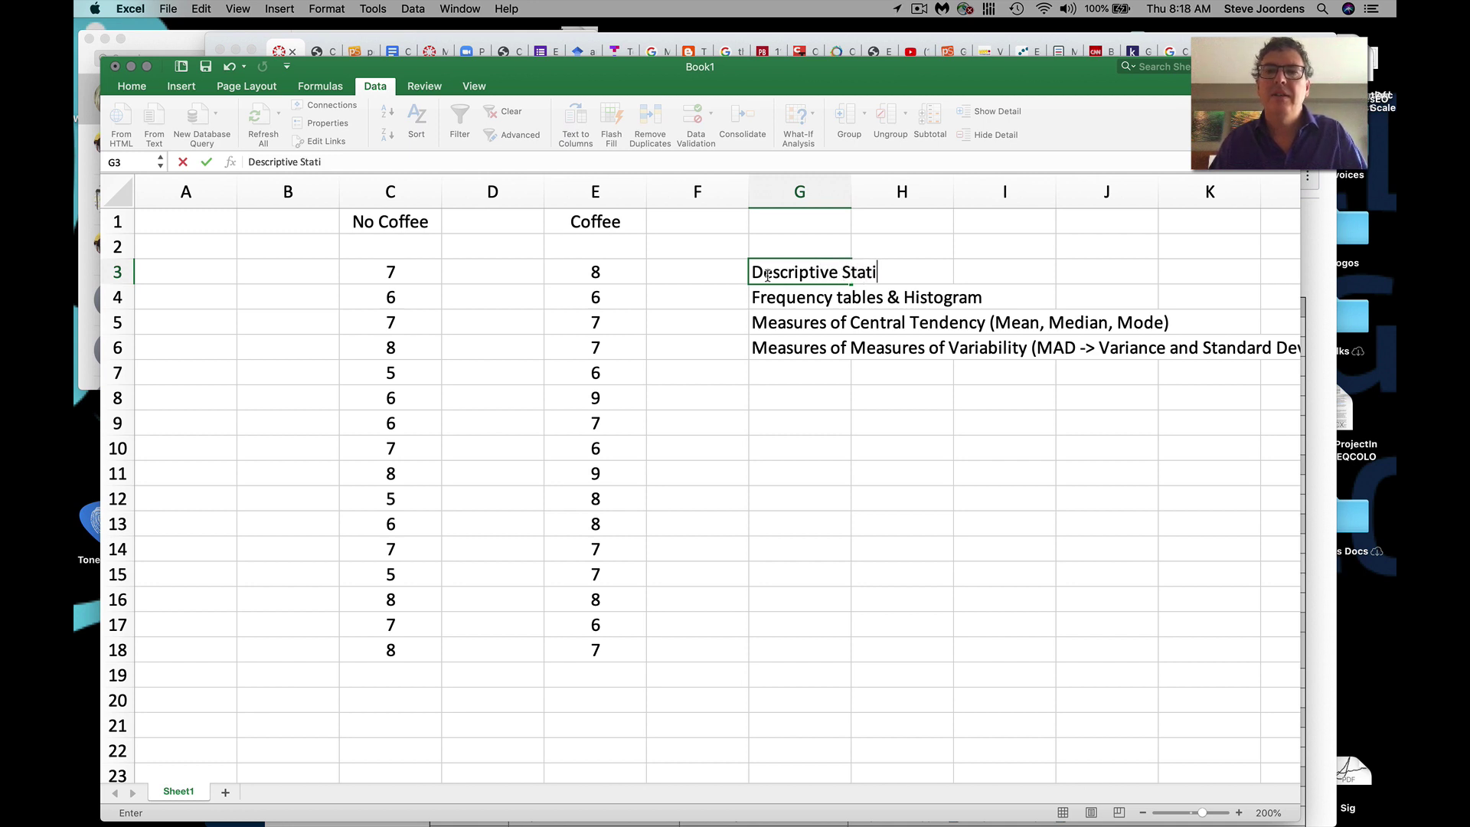
text(stics)
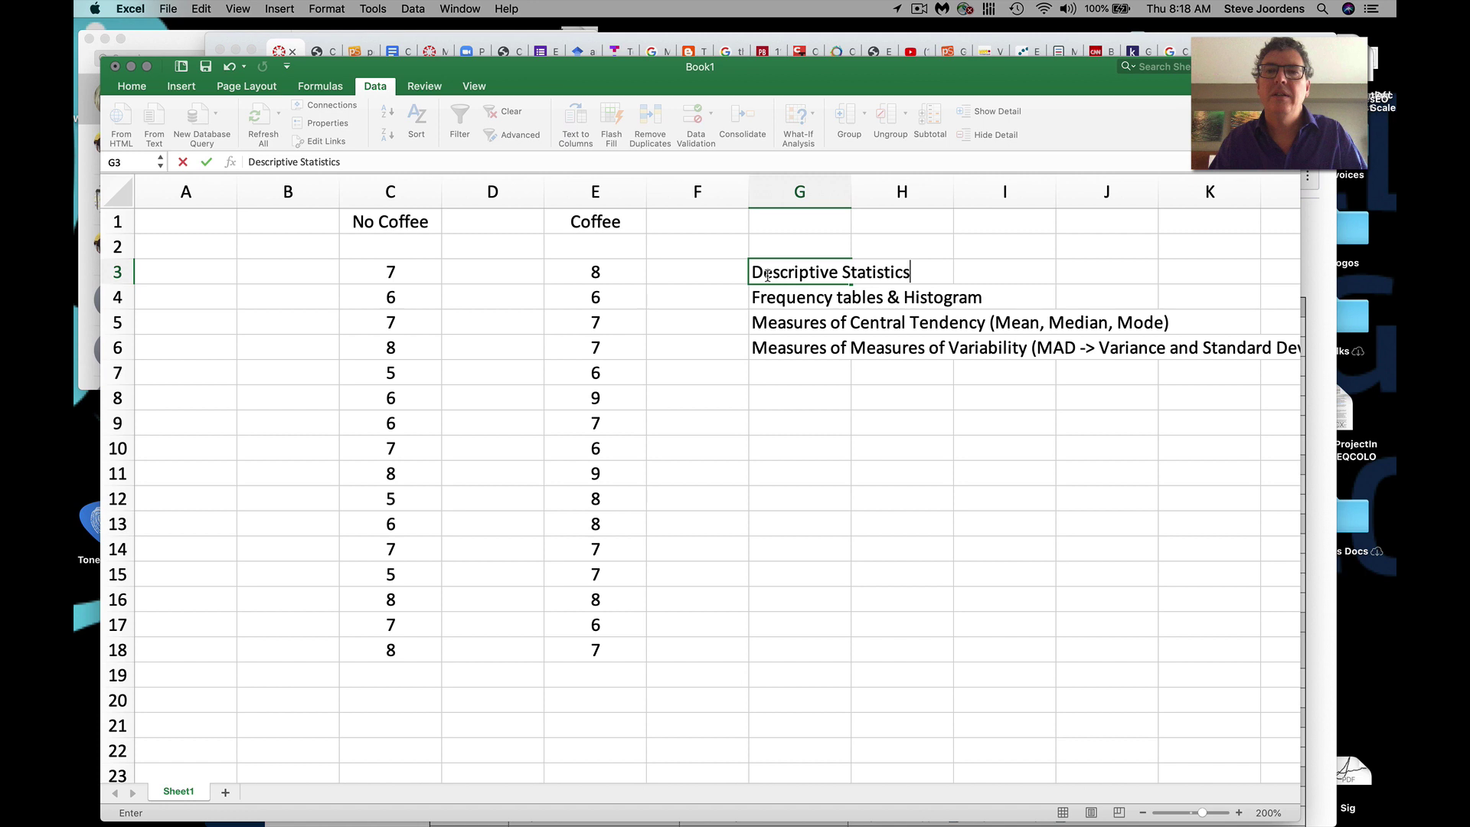
- Add the heading "Inferential Statistics" in cell G8 and enter "t-tests" beneath it in G9
click(779, 403)
text(Inf)
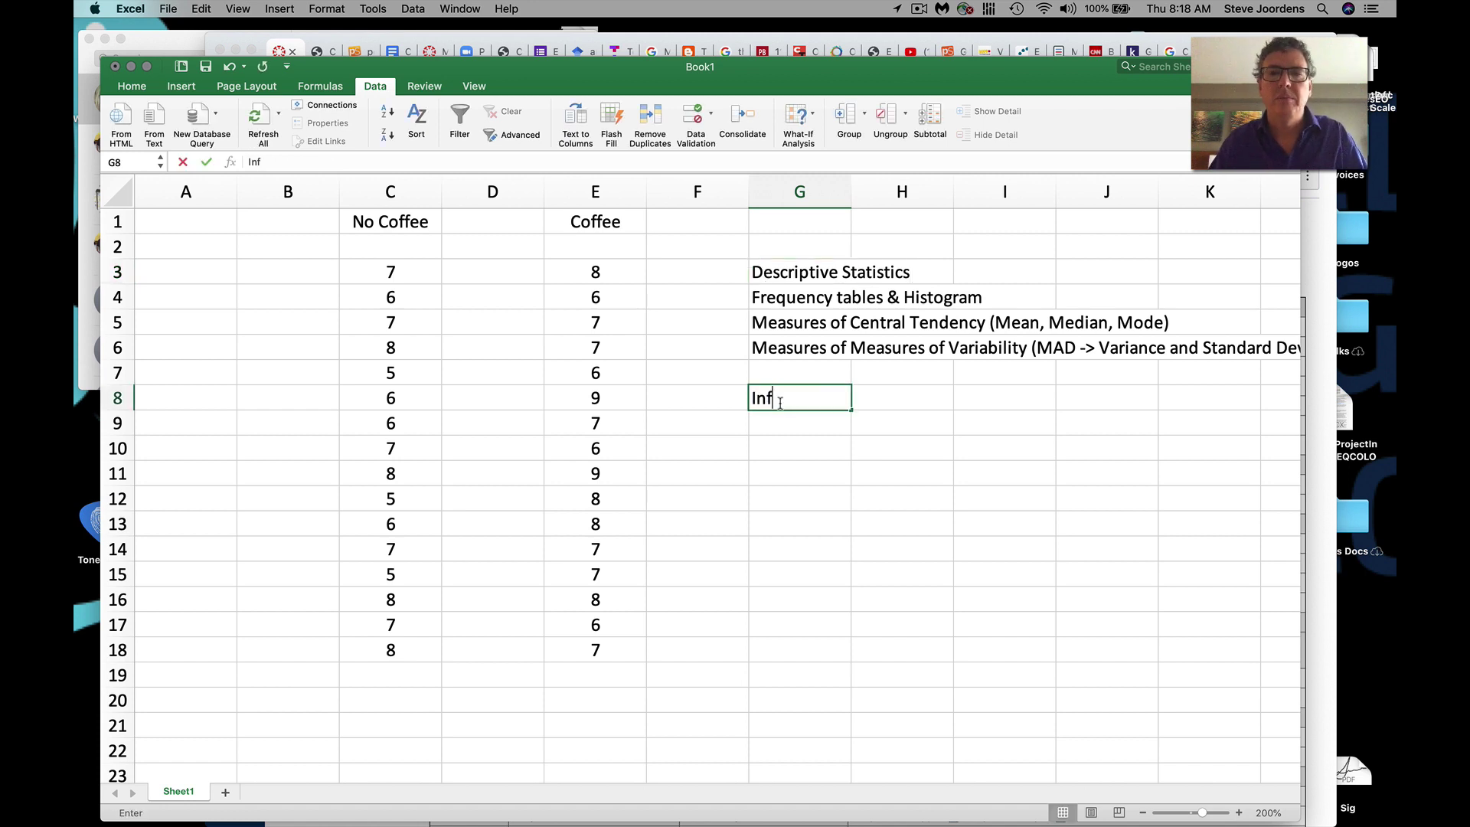
text(erential )
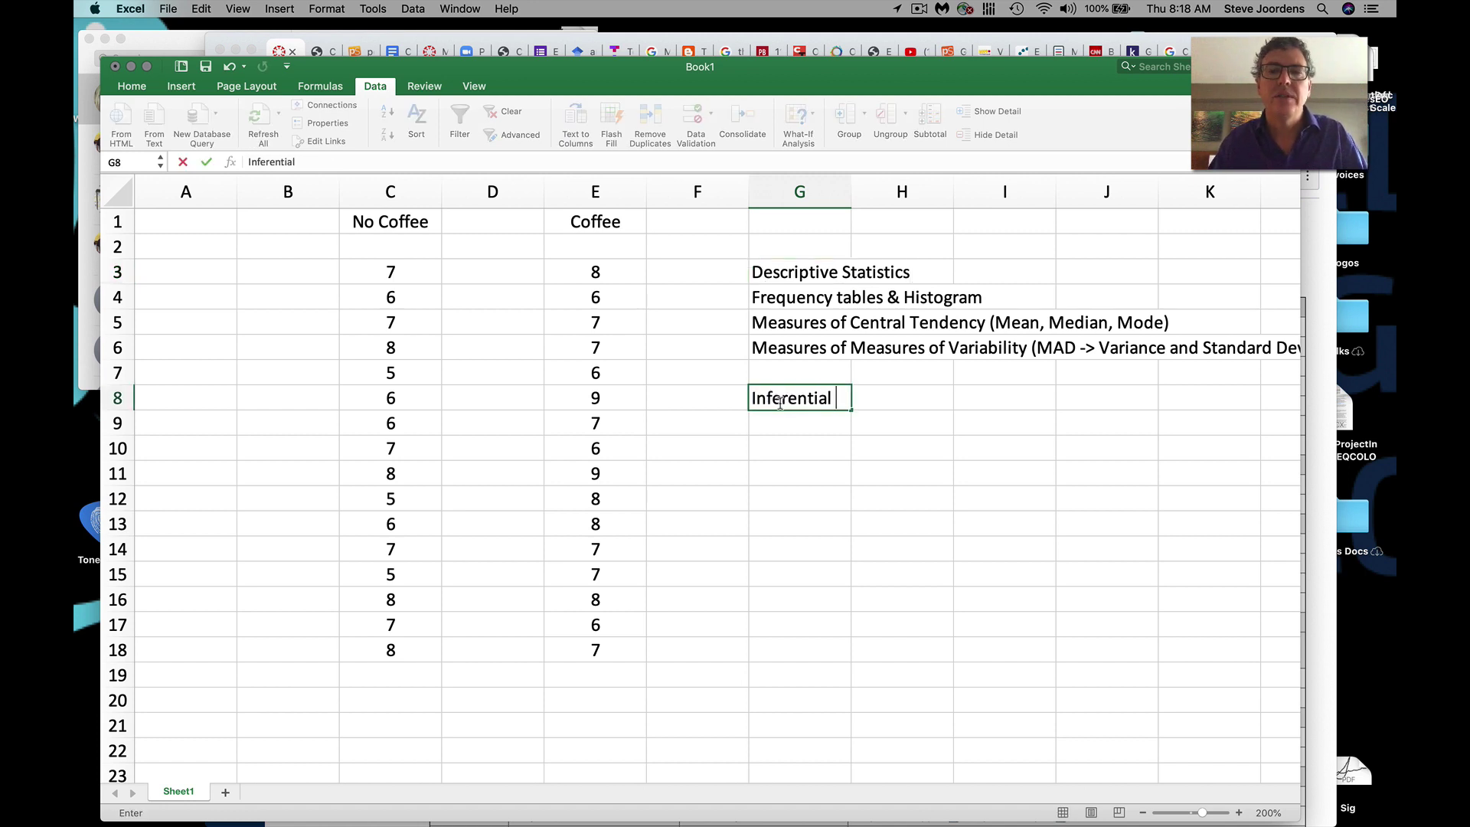
text(Statistics)
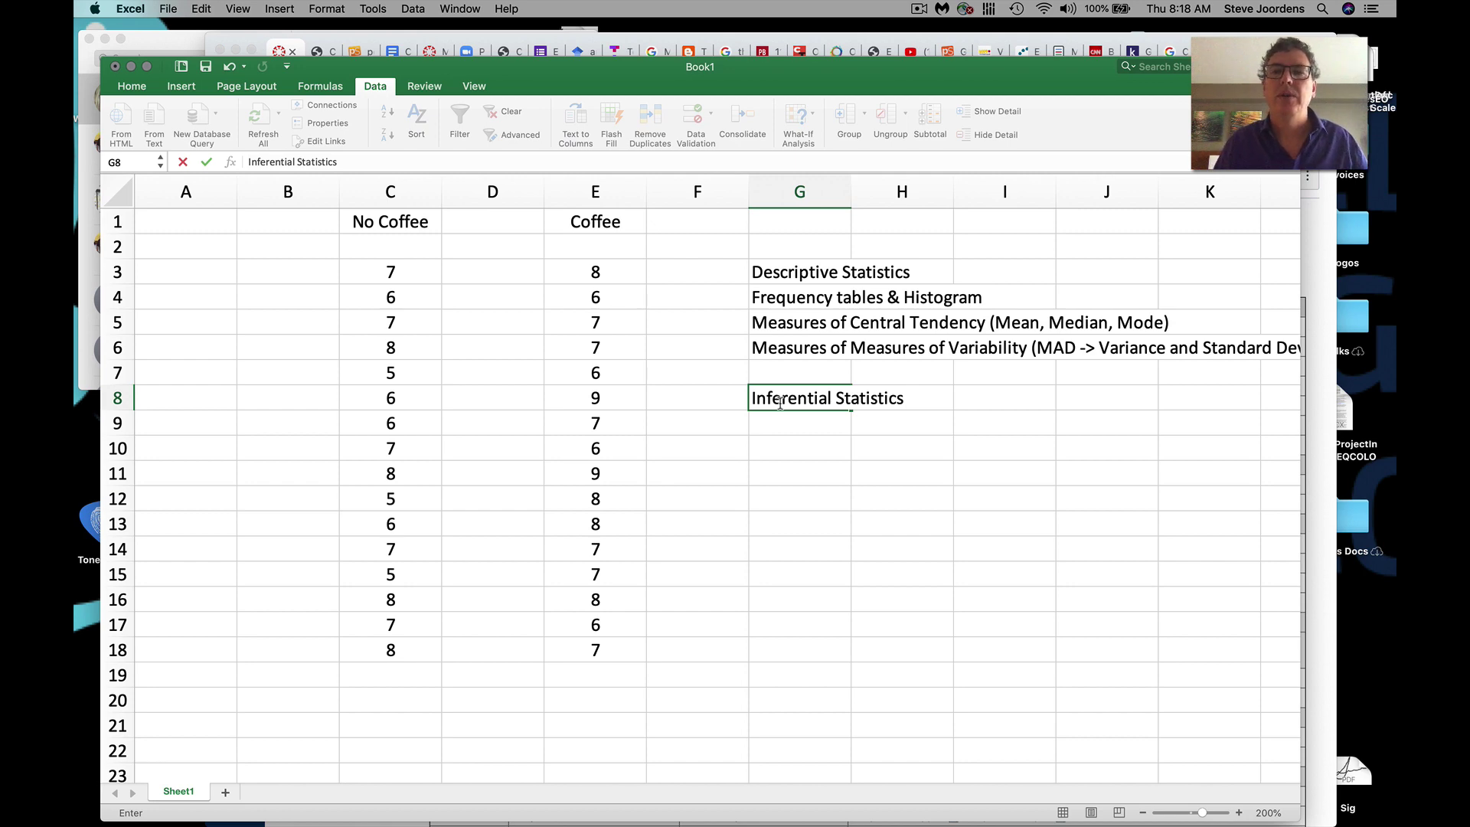
click(802, 431)
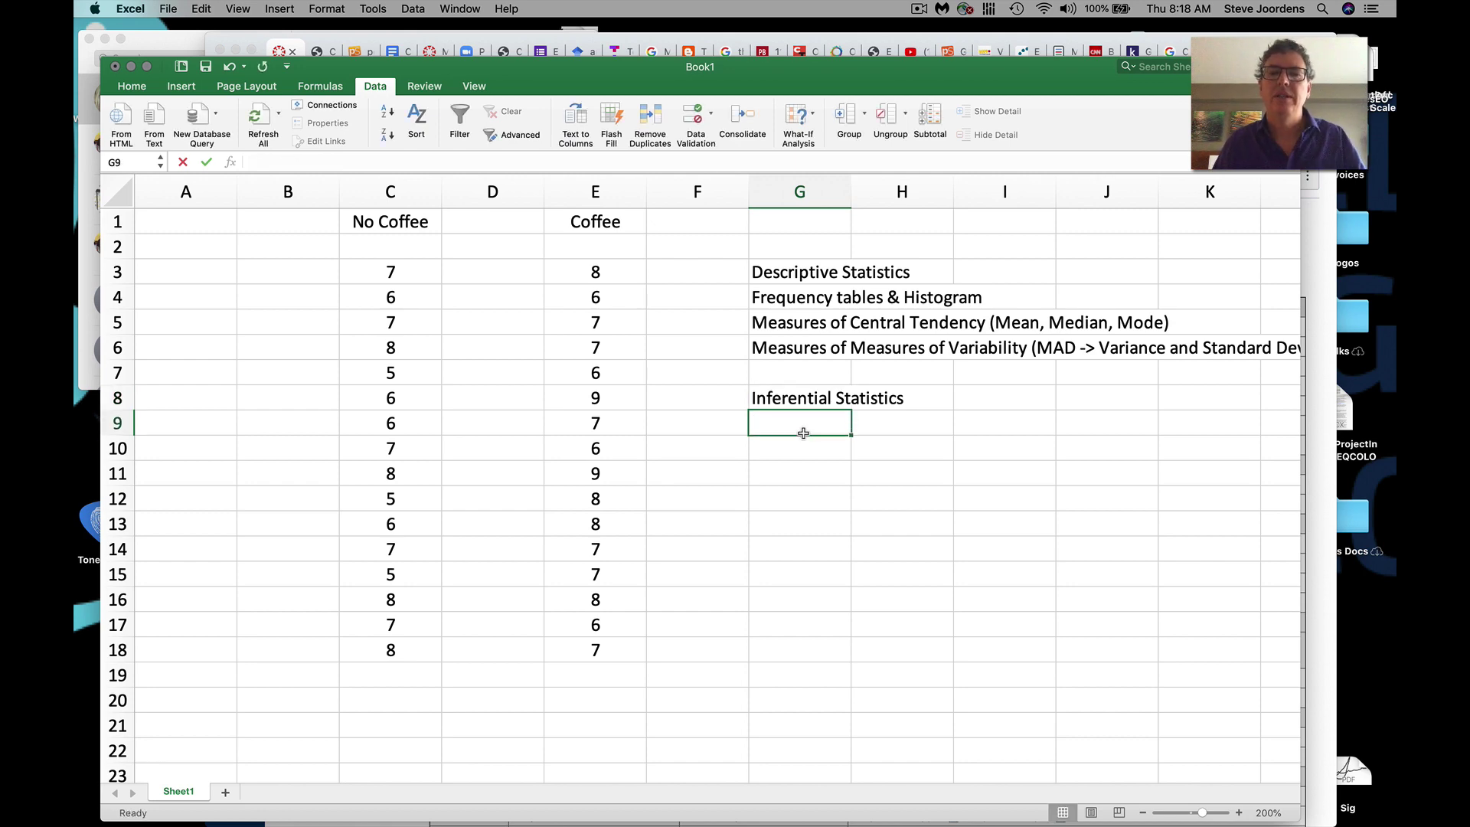
text(t-tests)
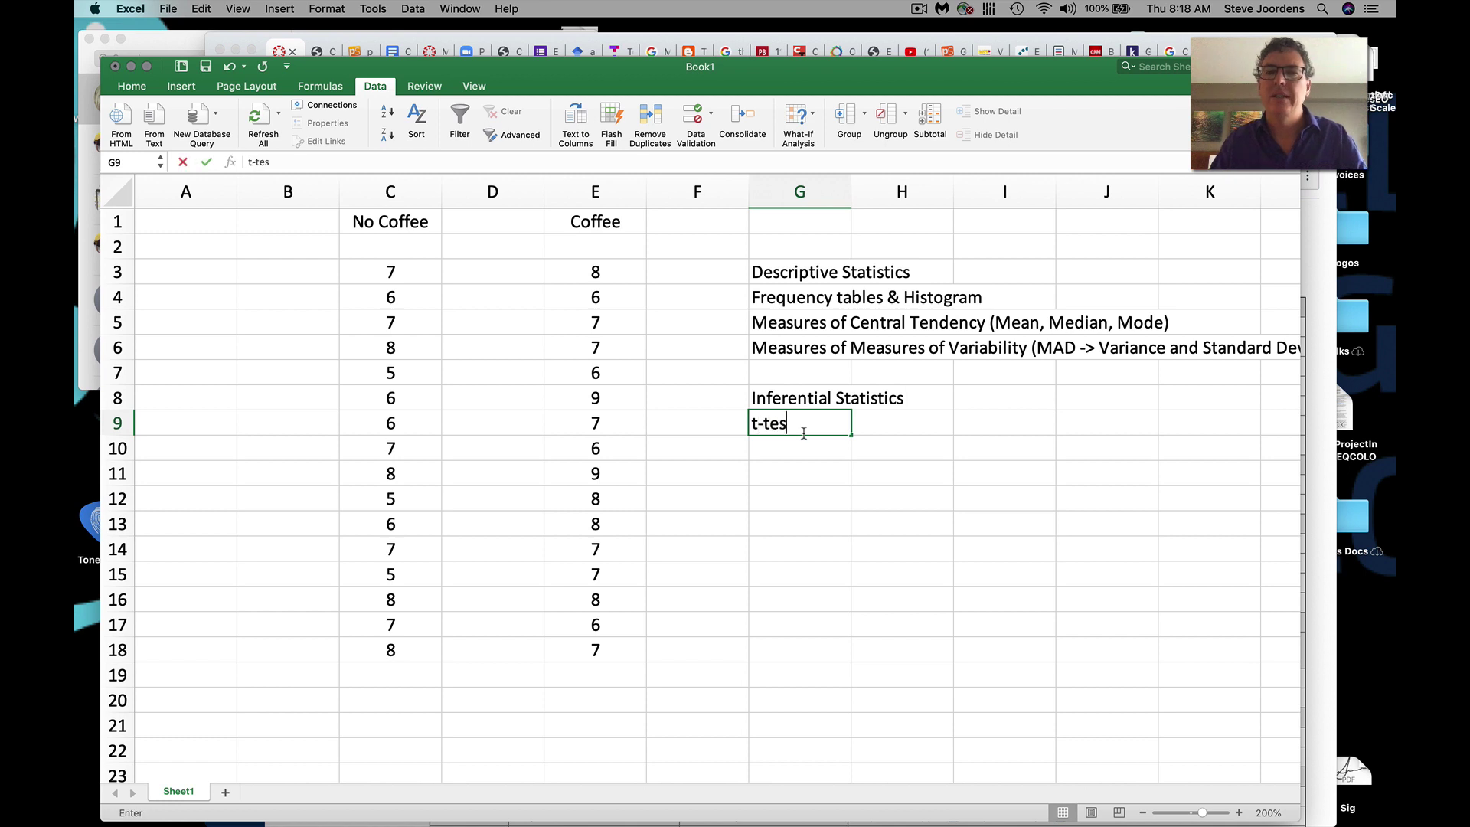
click(848, 537)
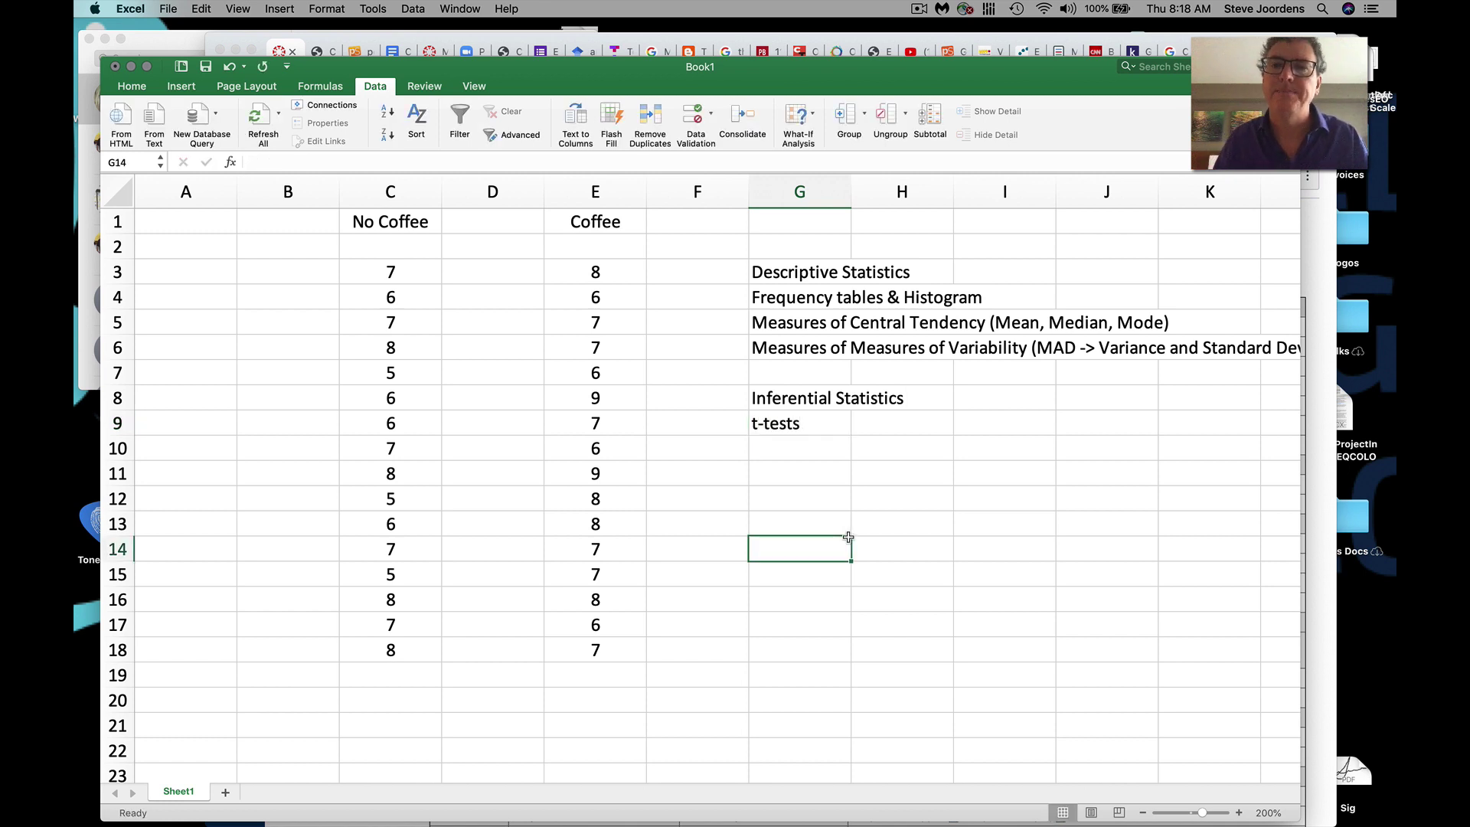
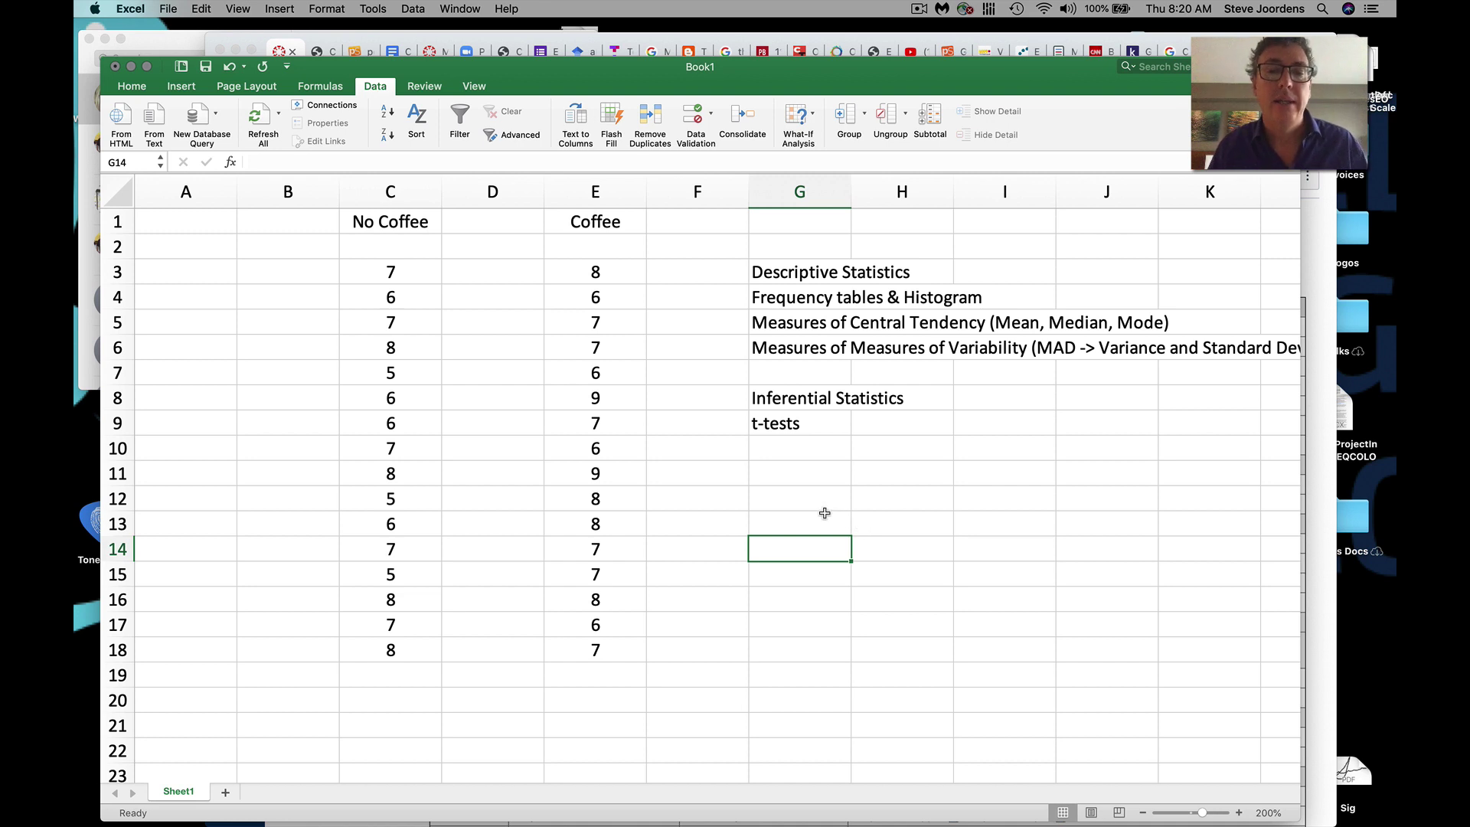
click(796, 510)
text(Frequ)
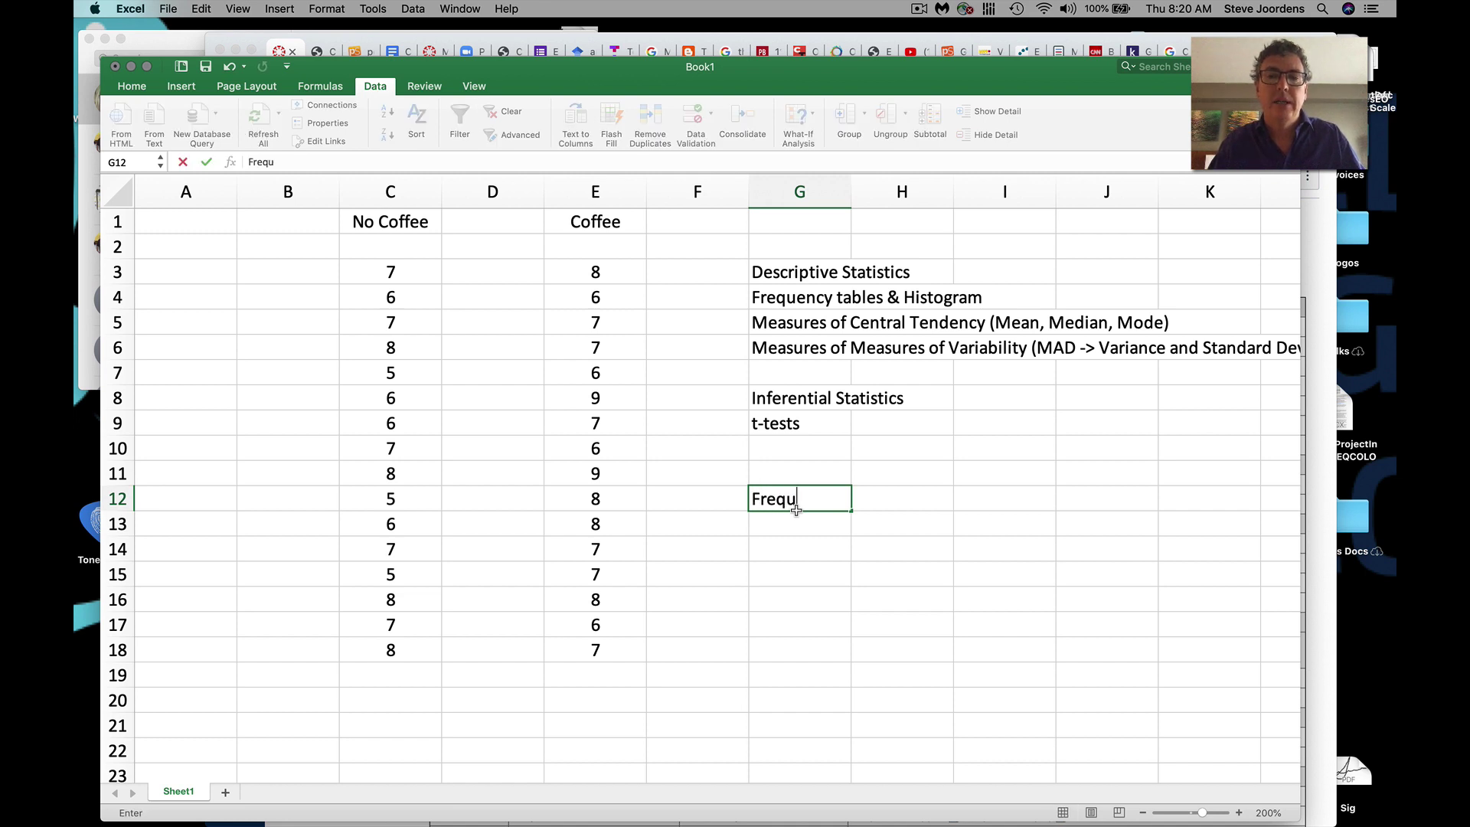
key(BackSpace)
key(BackSpace)
key(BackSpace)
key(BackSpace)
key(BackSpace)
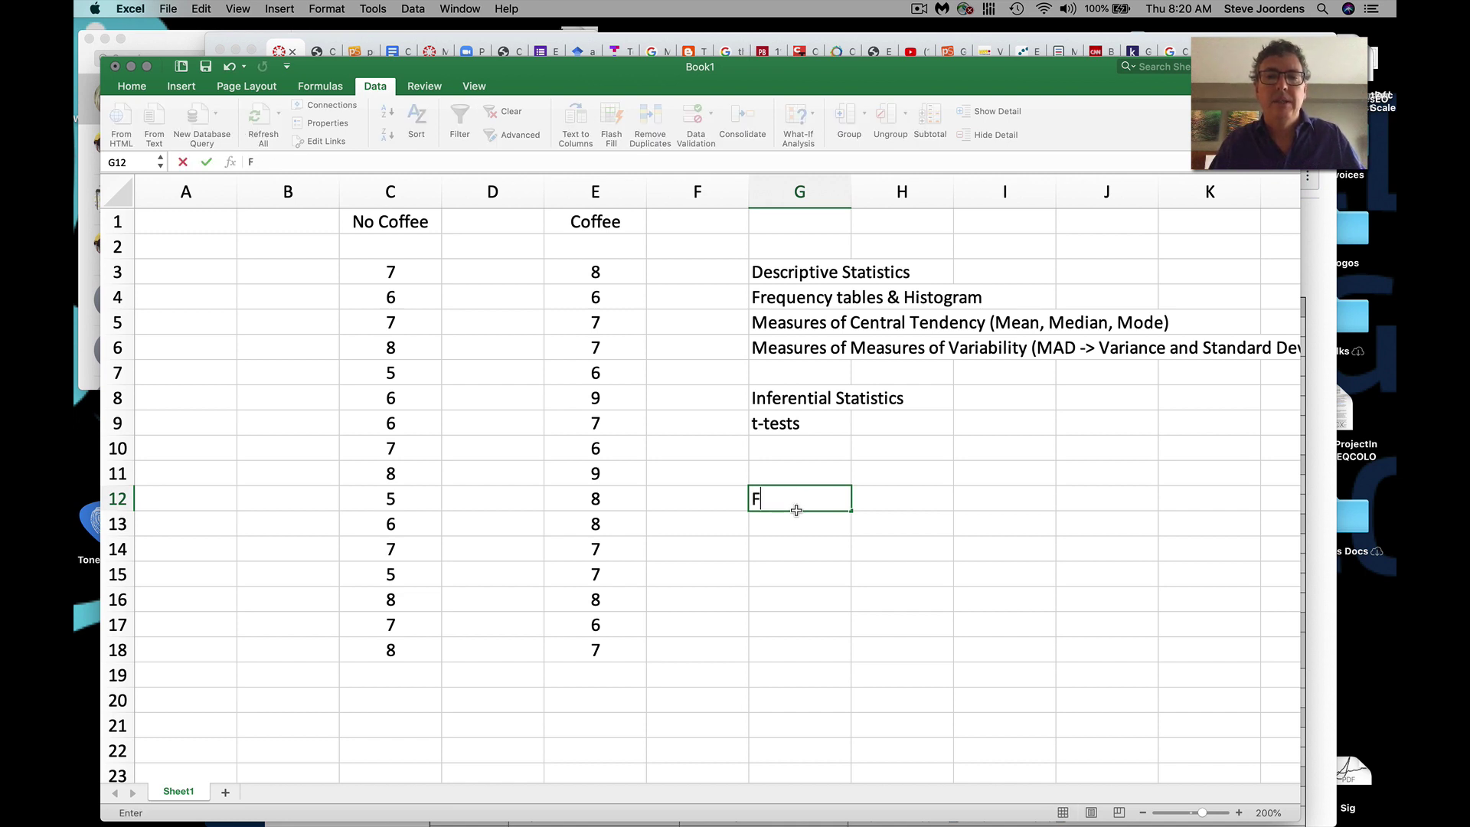
- Enter the frequency table headings "Score", "Freq (NC)" and "Freq (Cof)" in cells G12, H12 and I12
text(Scor)
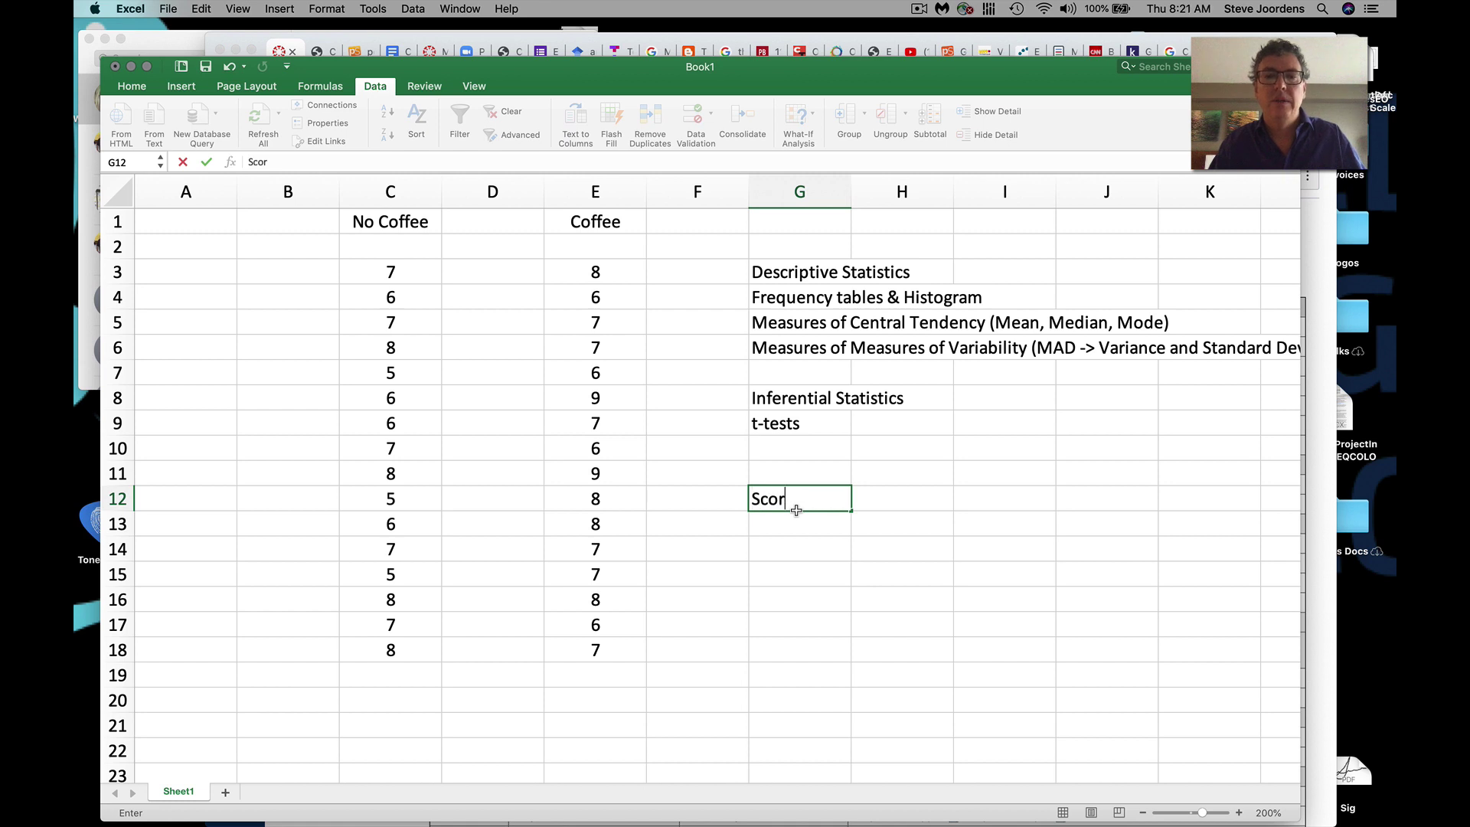
text(e)
click(898, 500)
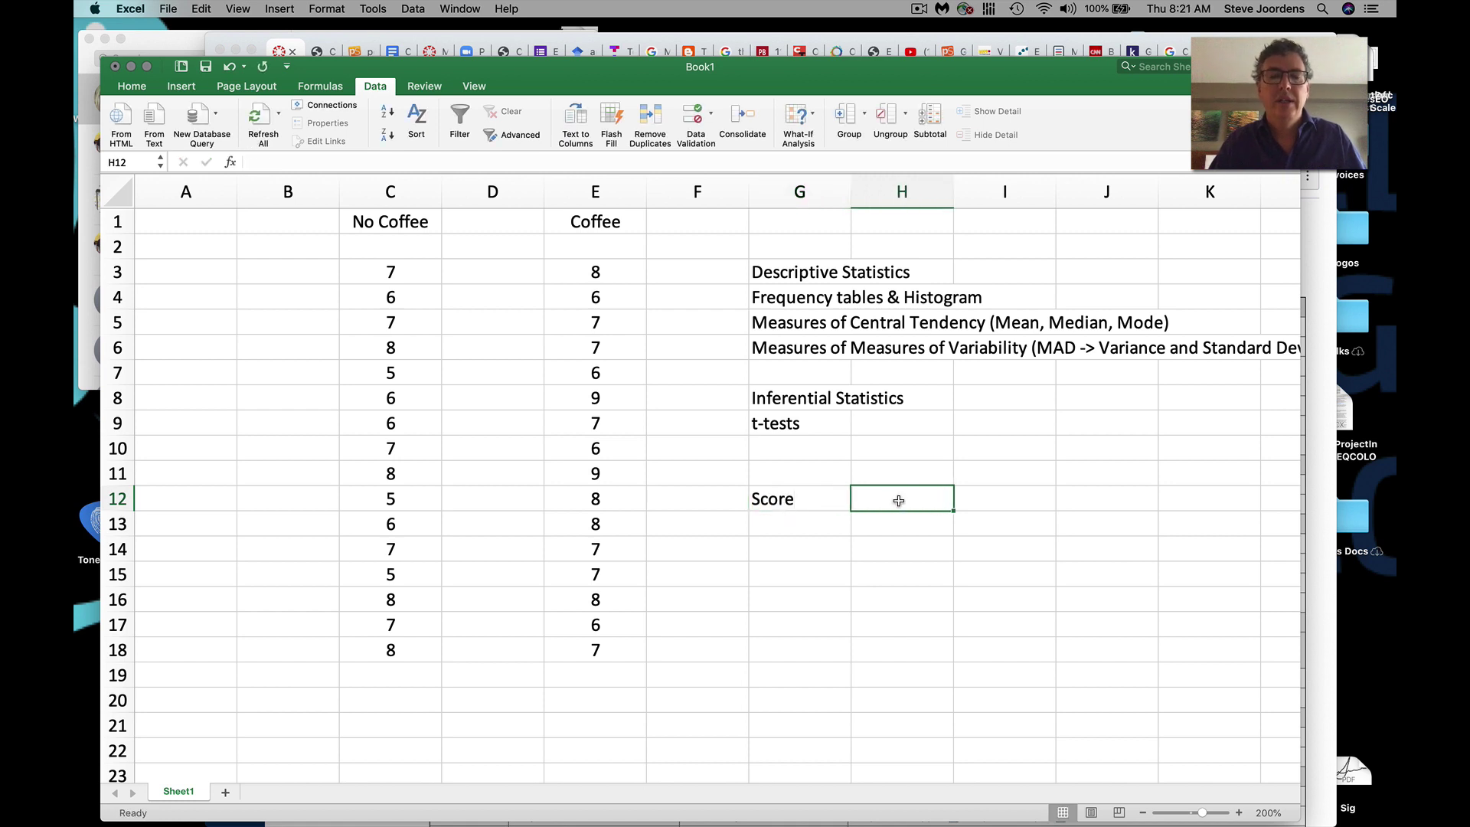
text(Freq )
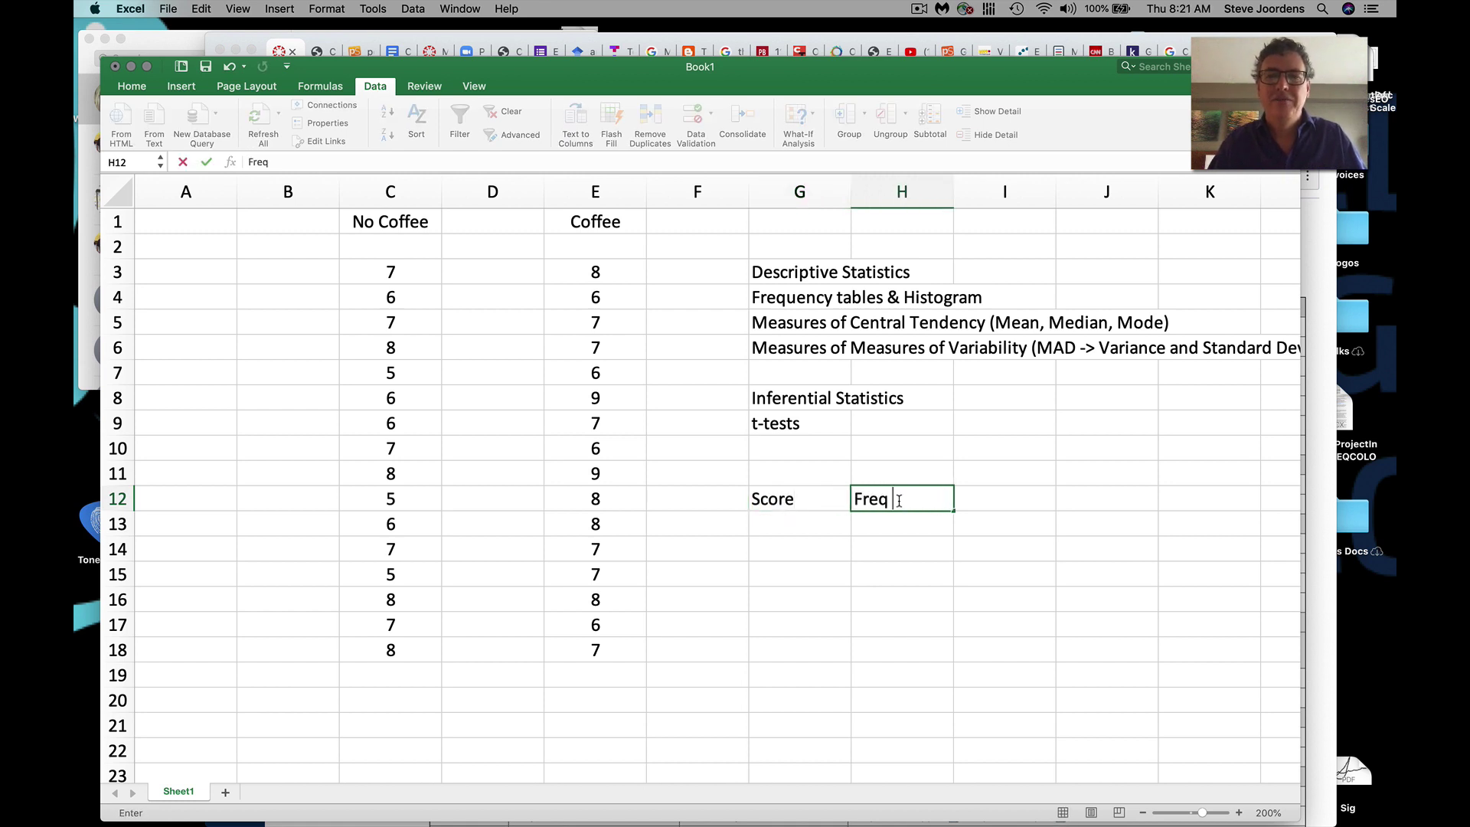
text((NC))
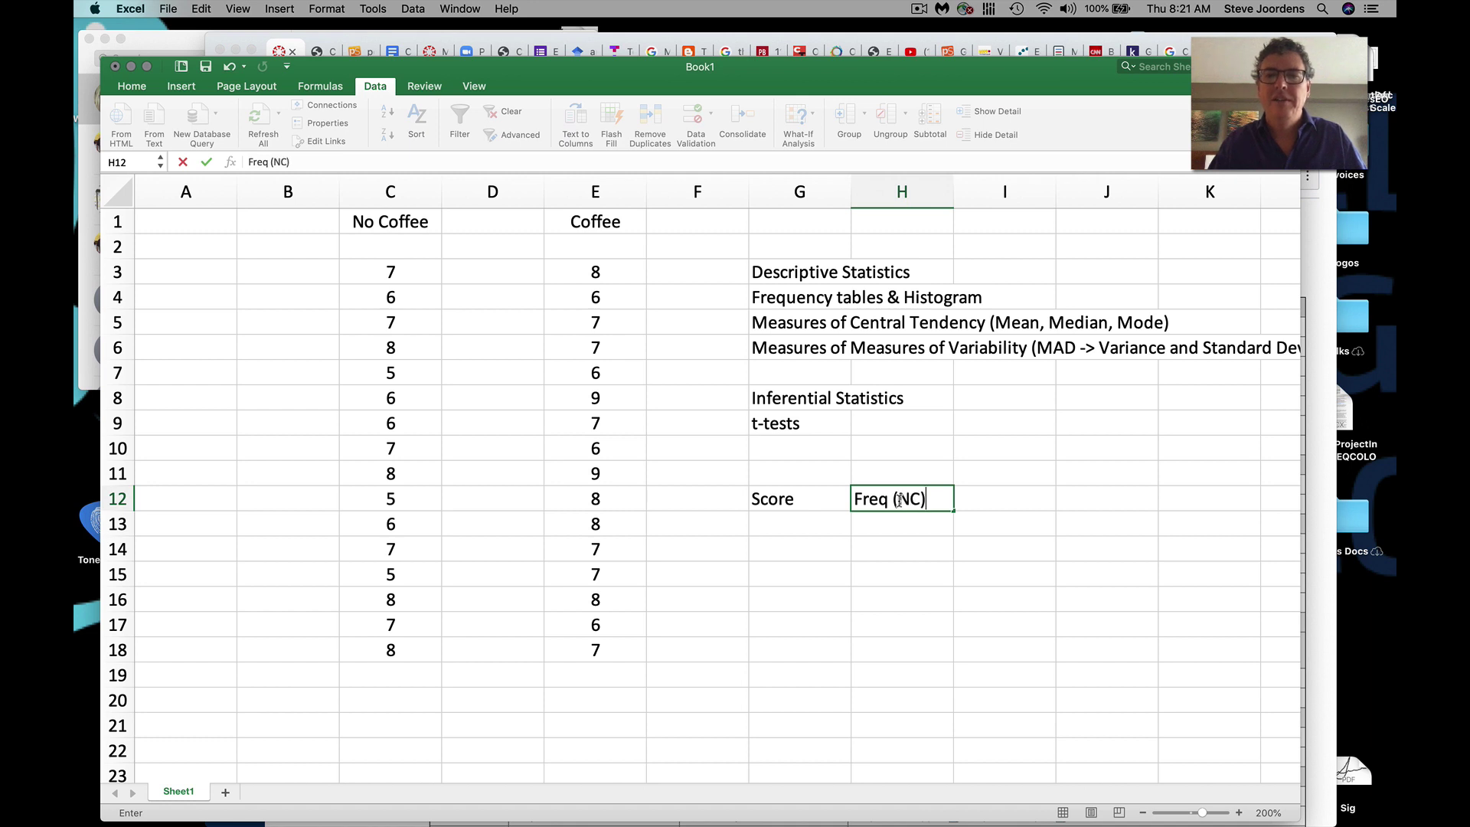
click(1012, 501)
text(Fre)
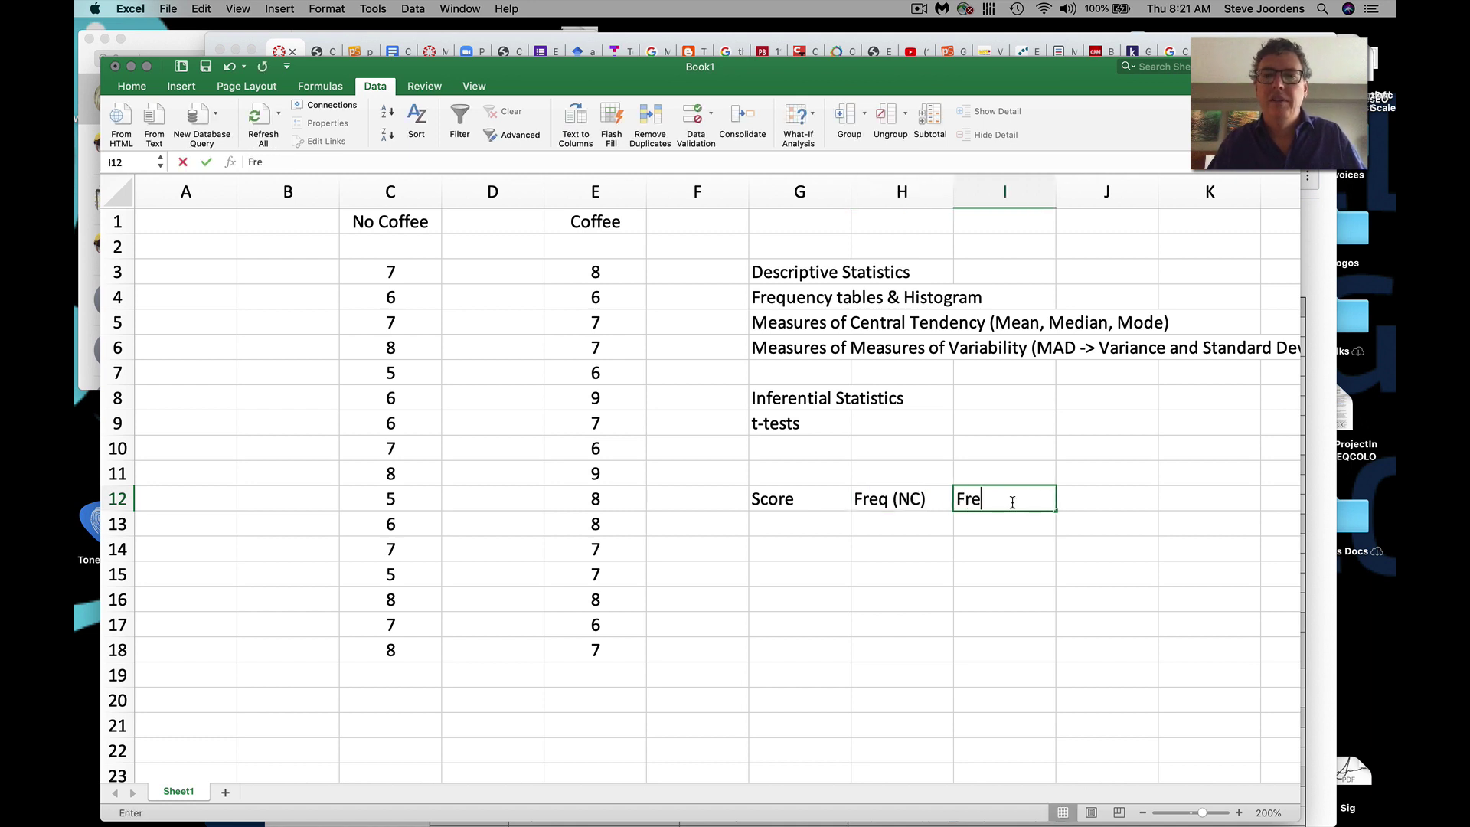
text(q (C)
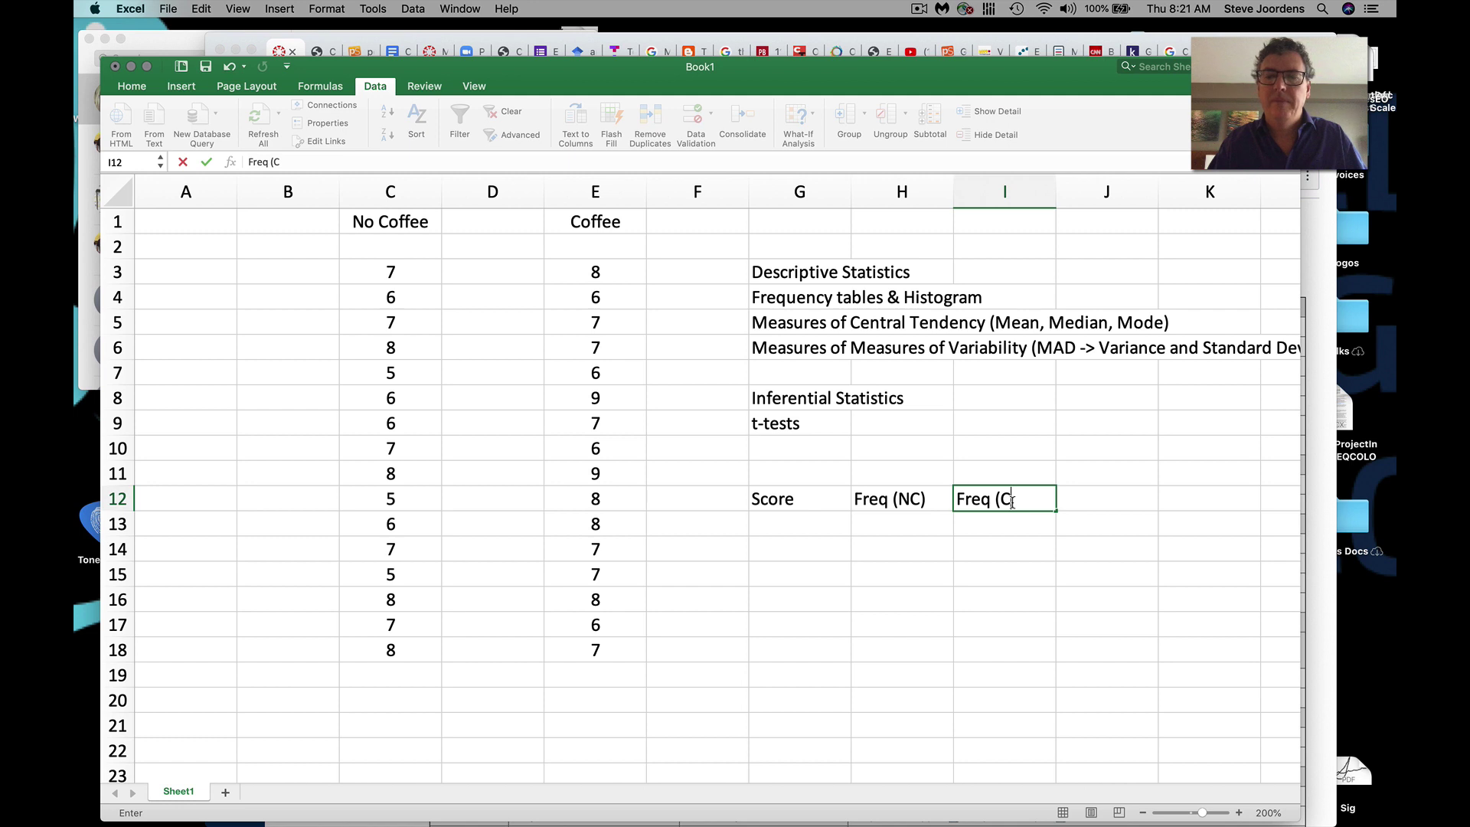
text(of))
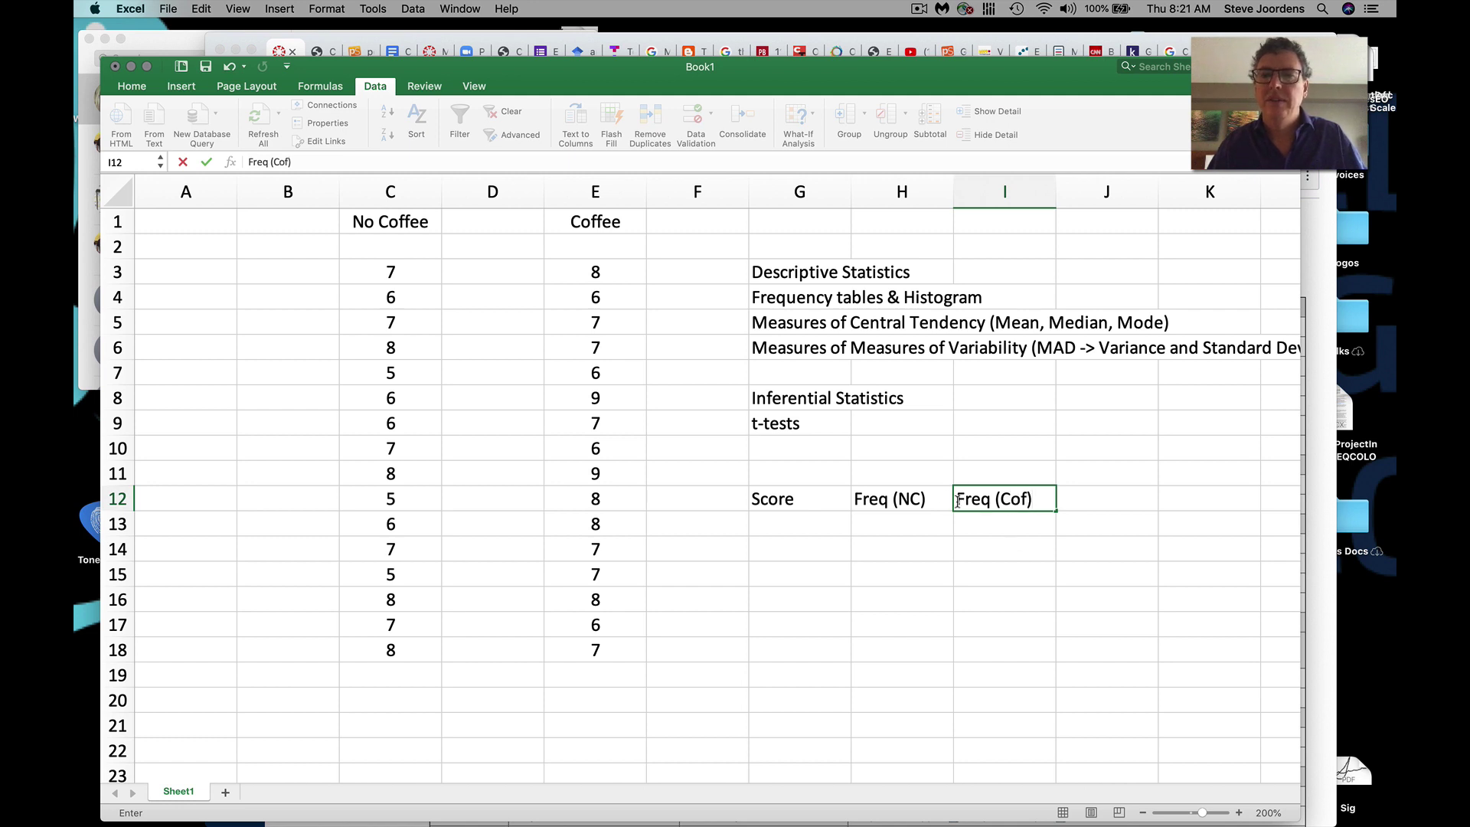
- Change the No Coffee frequency heading in cell H12 to "Freq (NCof)"
click(916, 500)
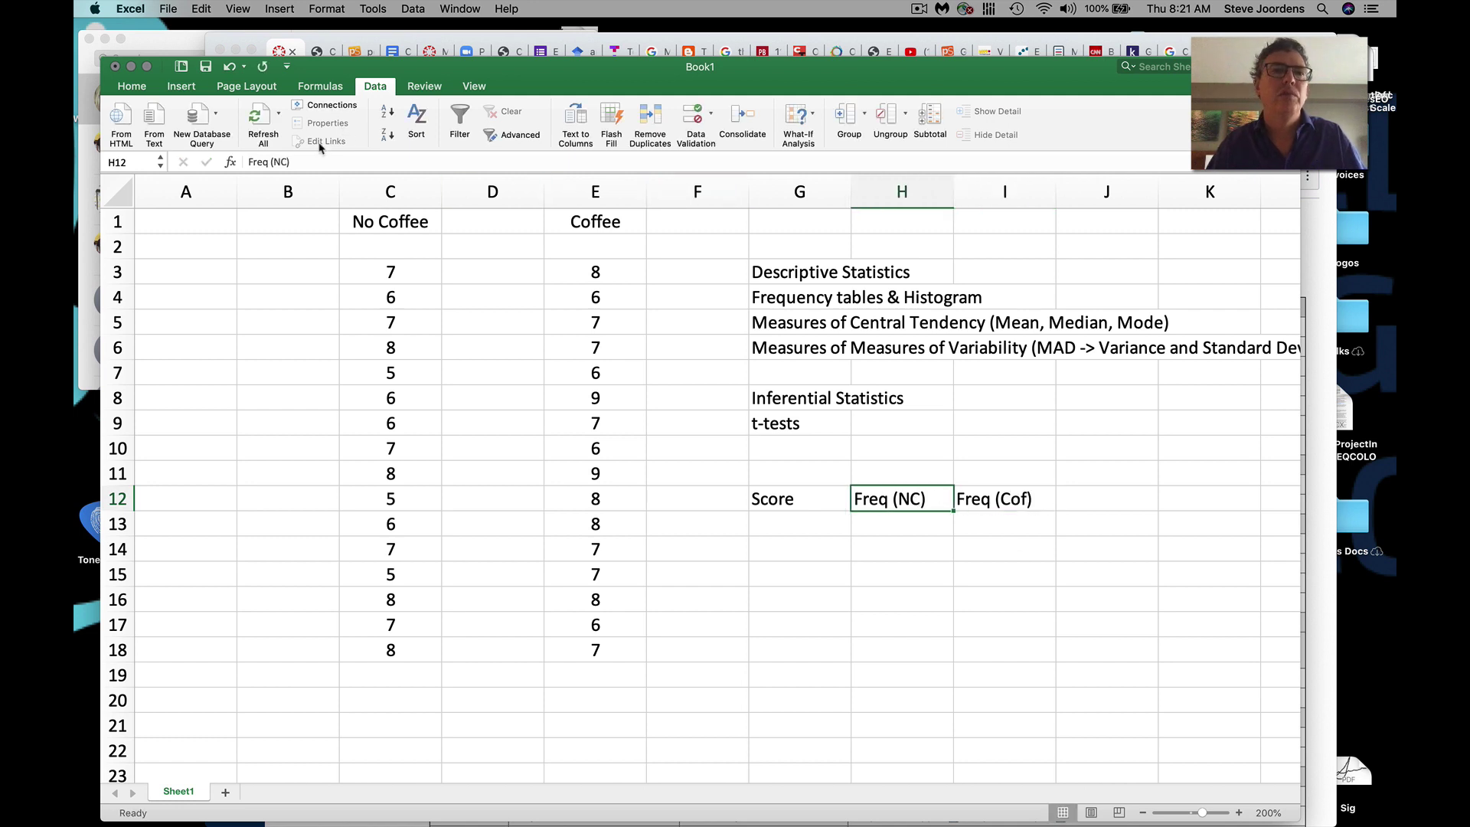
click(285, 162)
text(of)
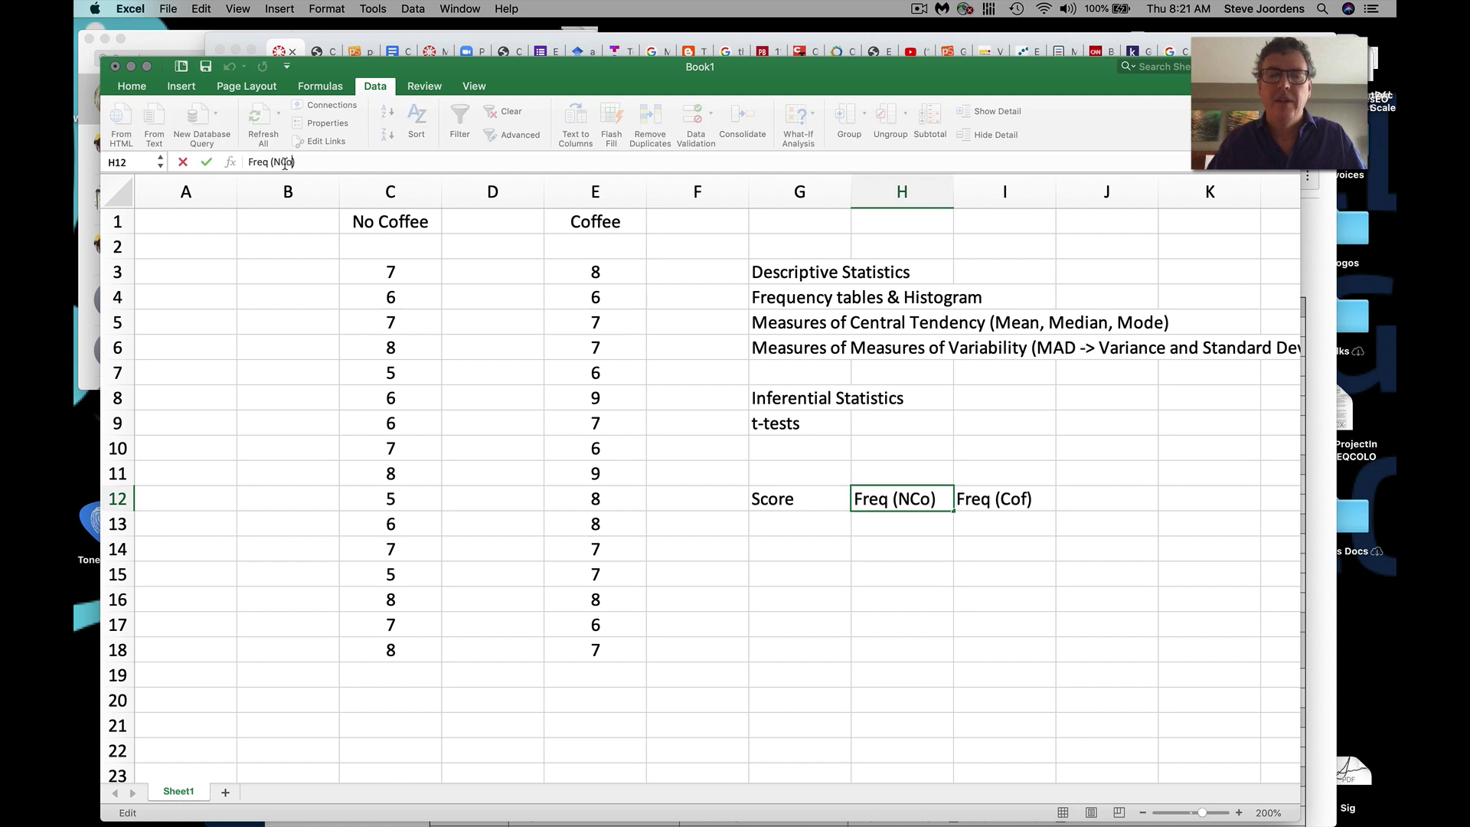
click(789, 571)
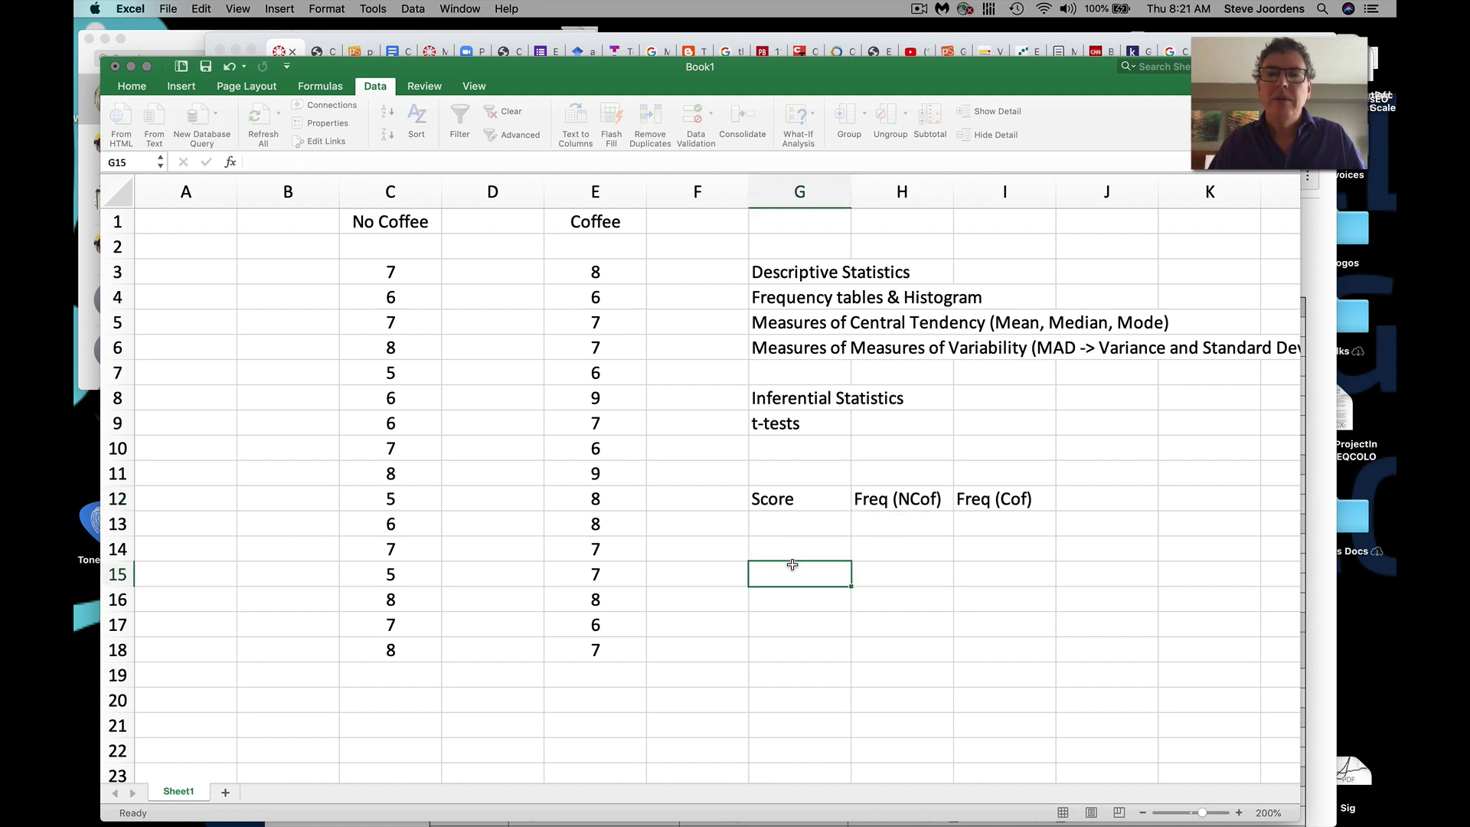
- List the scores 5, 6, 7, 8 and 9 in cells G14 to G18 under the Score heading
click(777, 522)
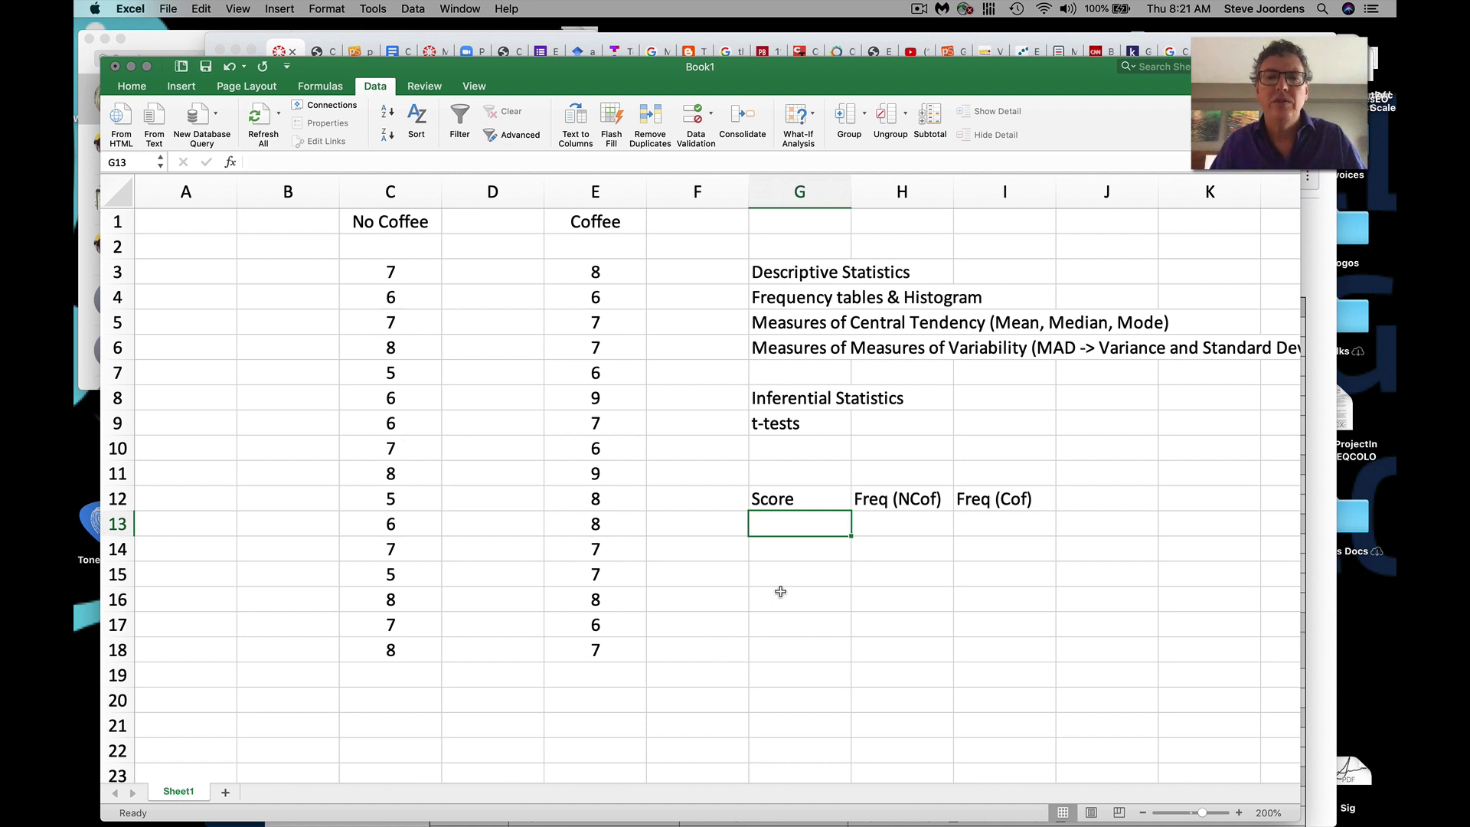
click(788, 553)
text(5)
click(788, 576)
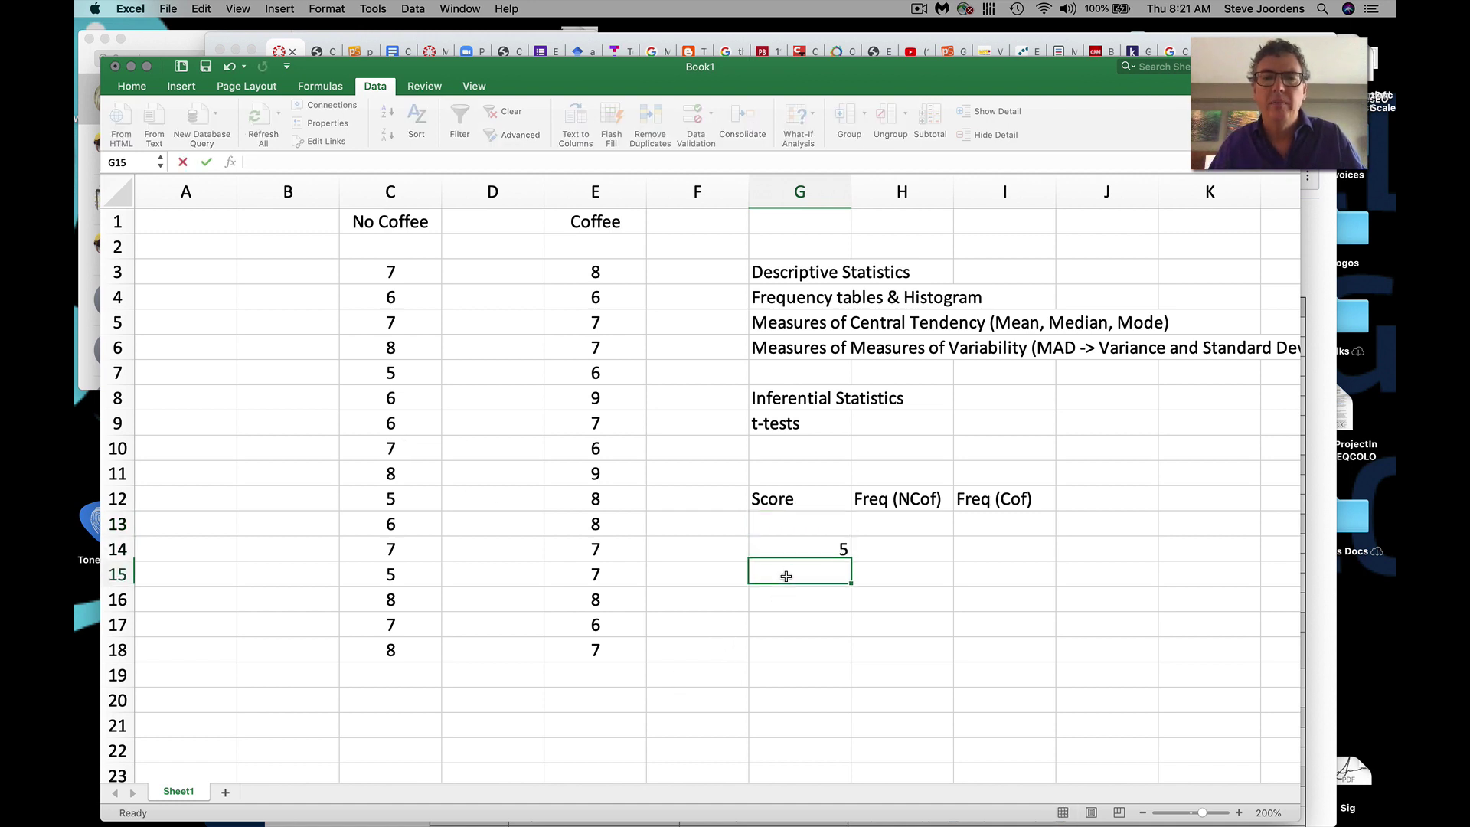
text(6)
click(795, 603)
text(7)
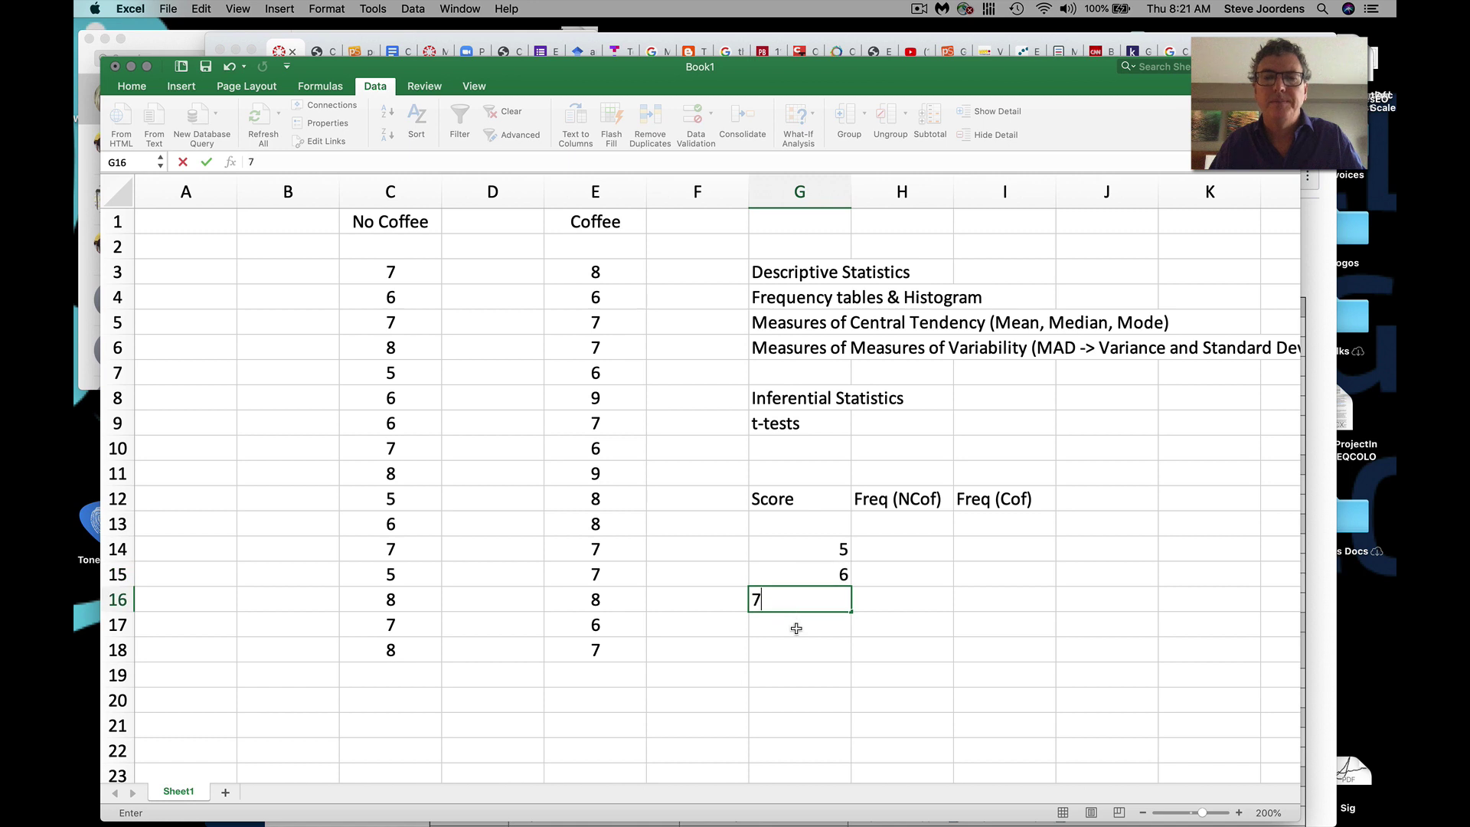
click(796, 626)
text(8)
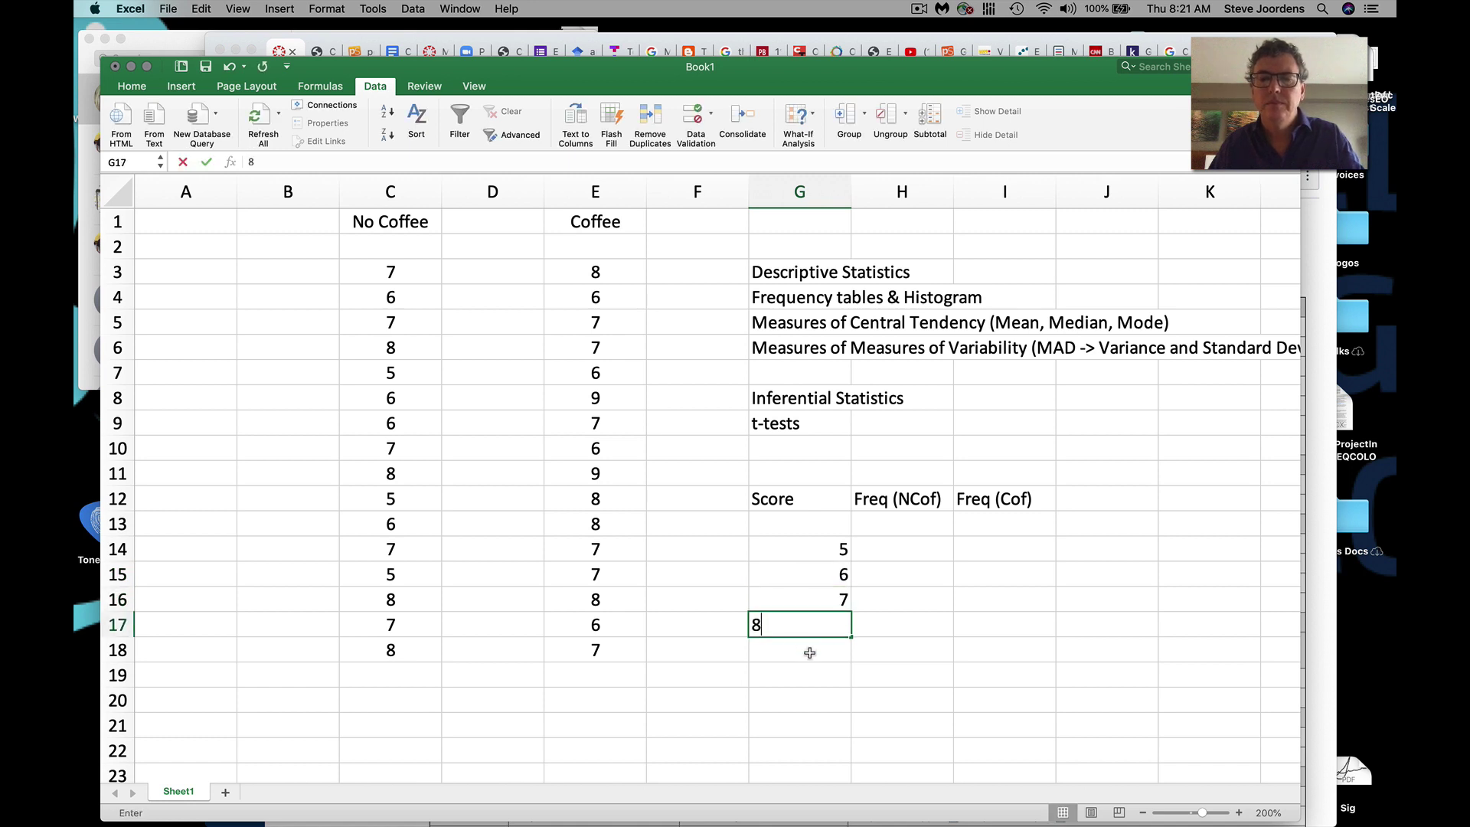
click(830, 647)
text(9)
click(902, 676)
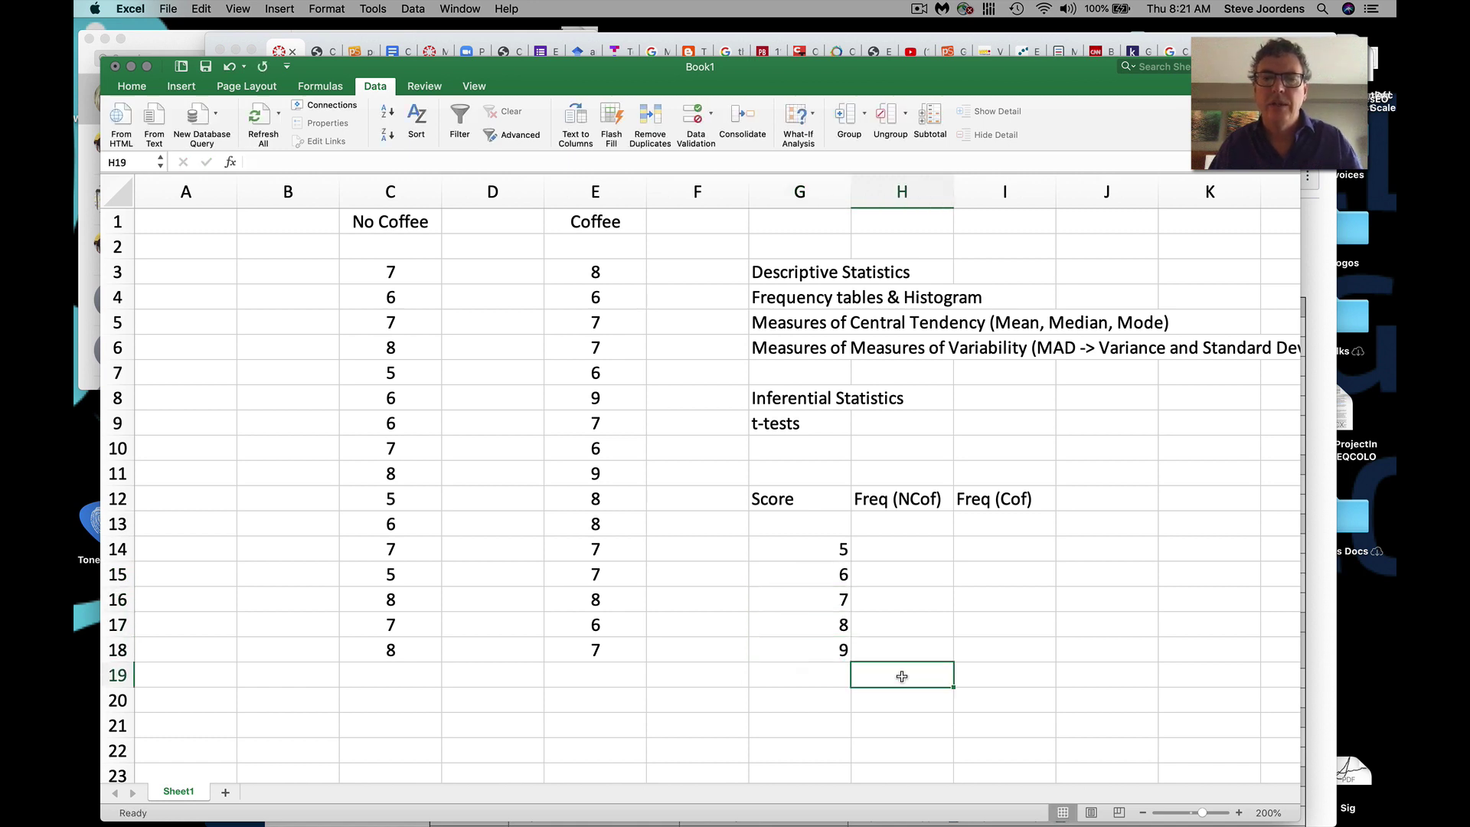
click(830, 676)
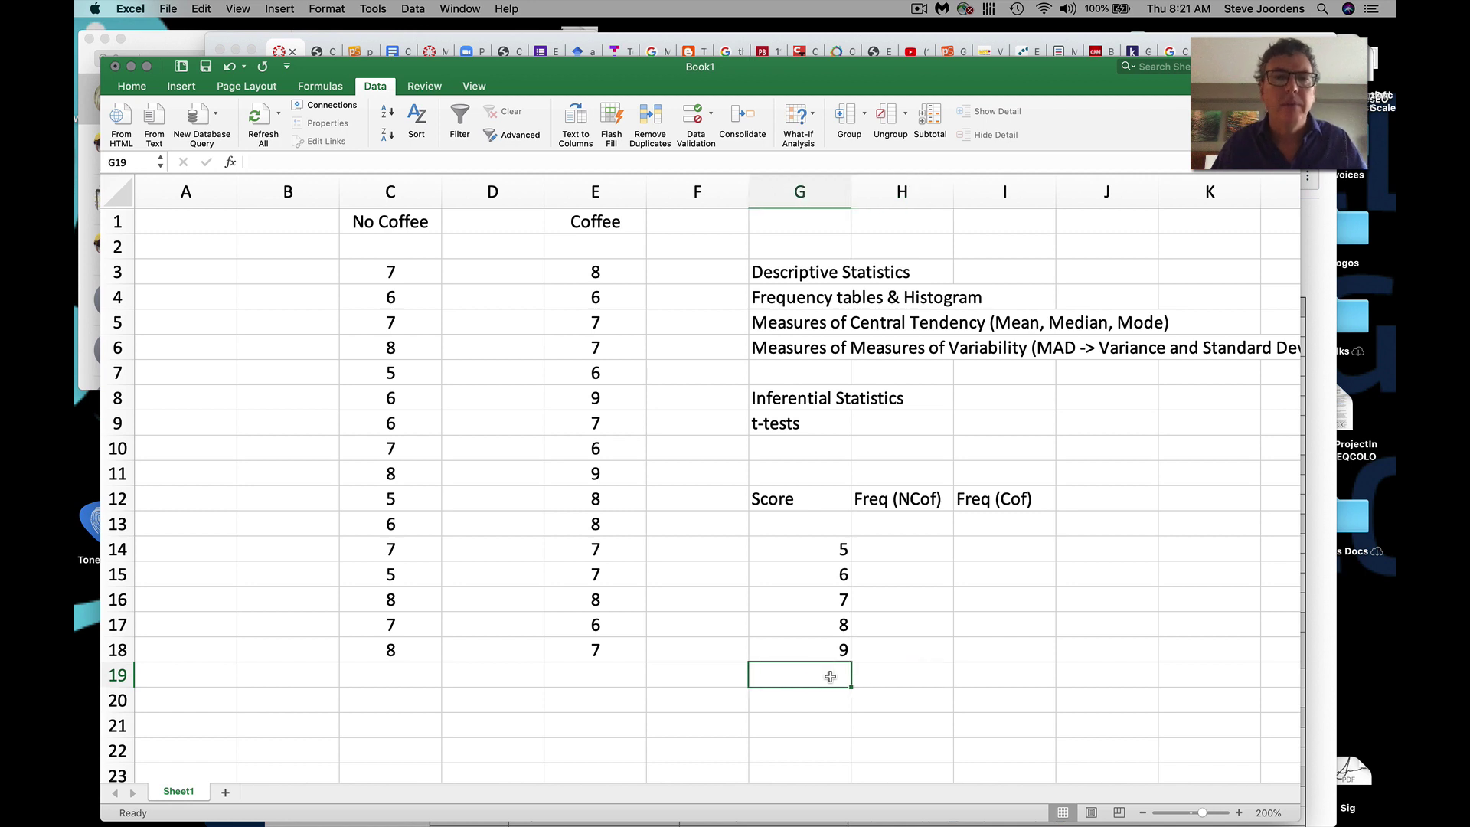
- Enter the No Coffee frequencies 3, 4, 5 and 4 in cells H14 to H17 for scores 5 to 8
click(915, 596)
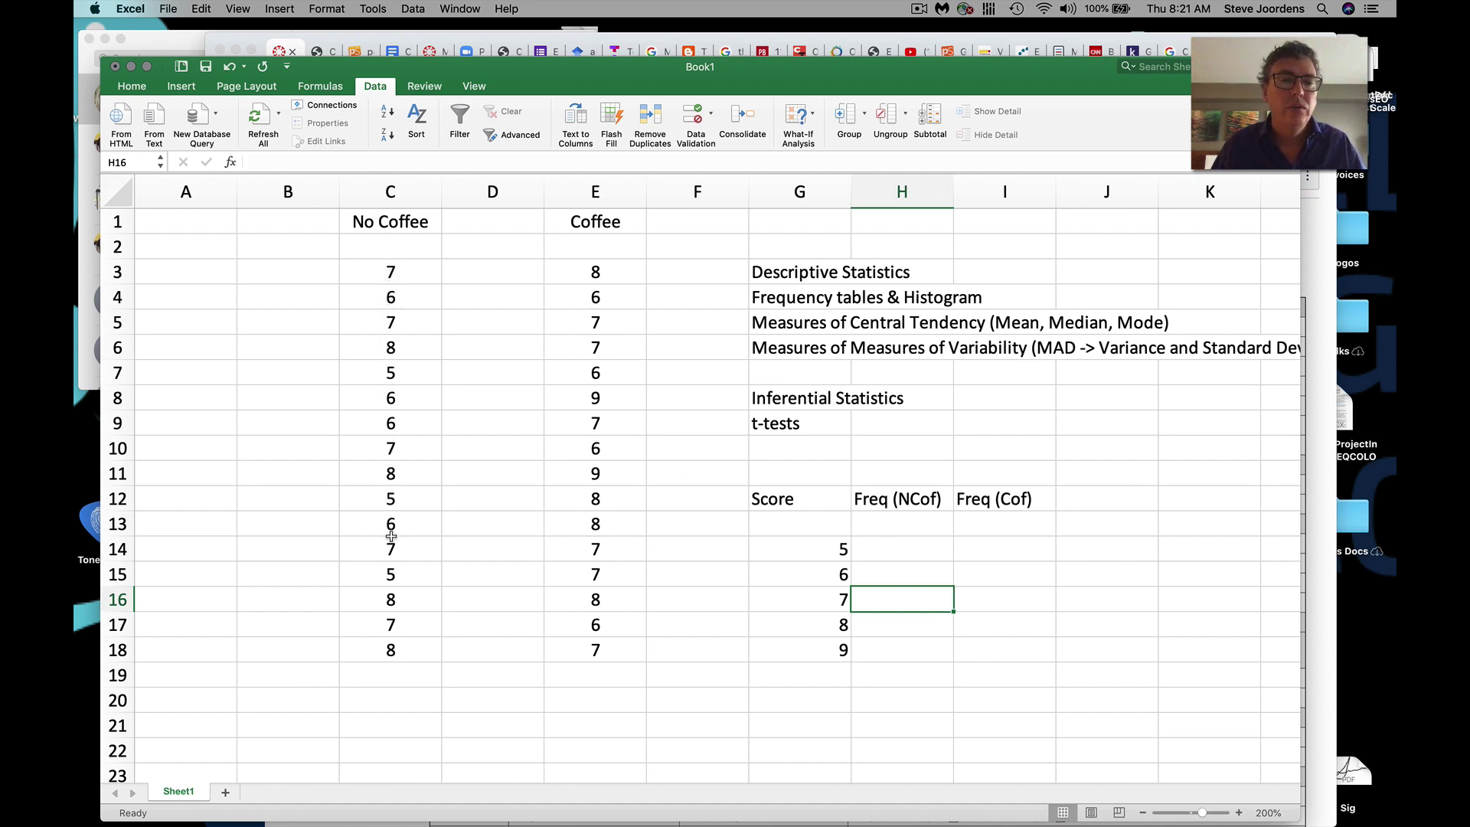
click(899, 553)
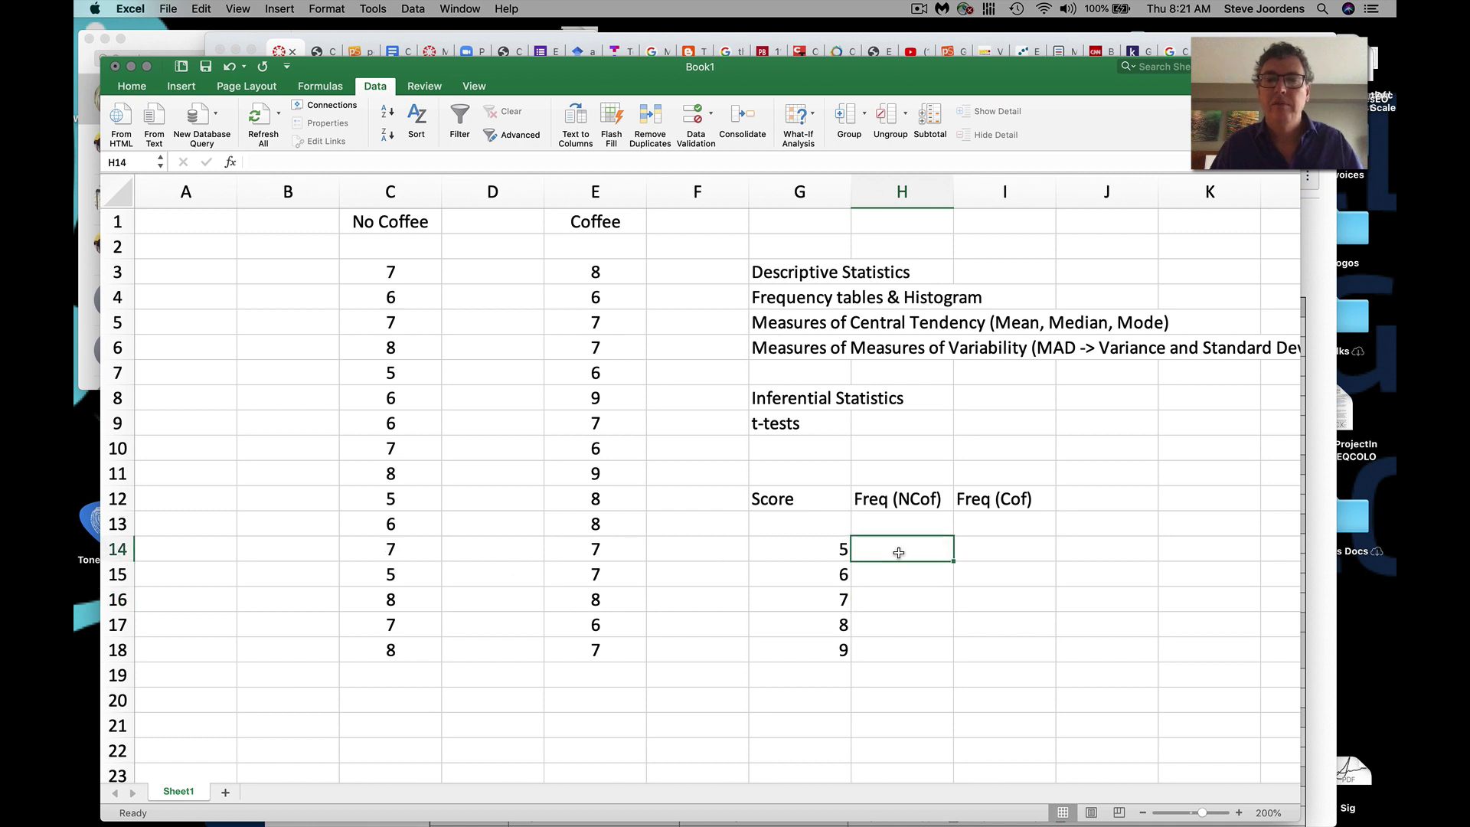
text(3)
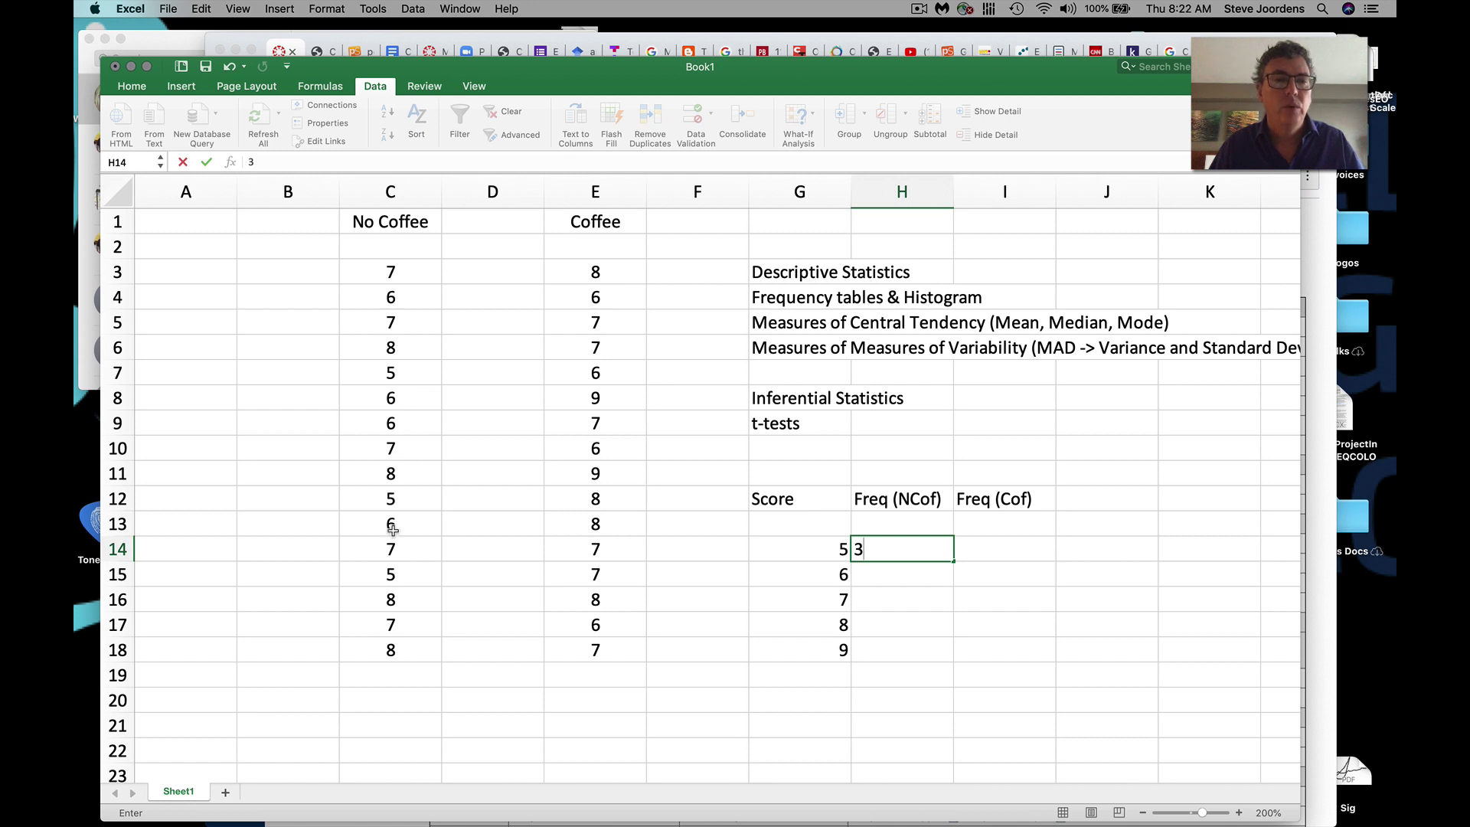
click(902, 574)
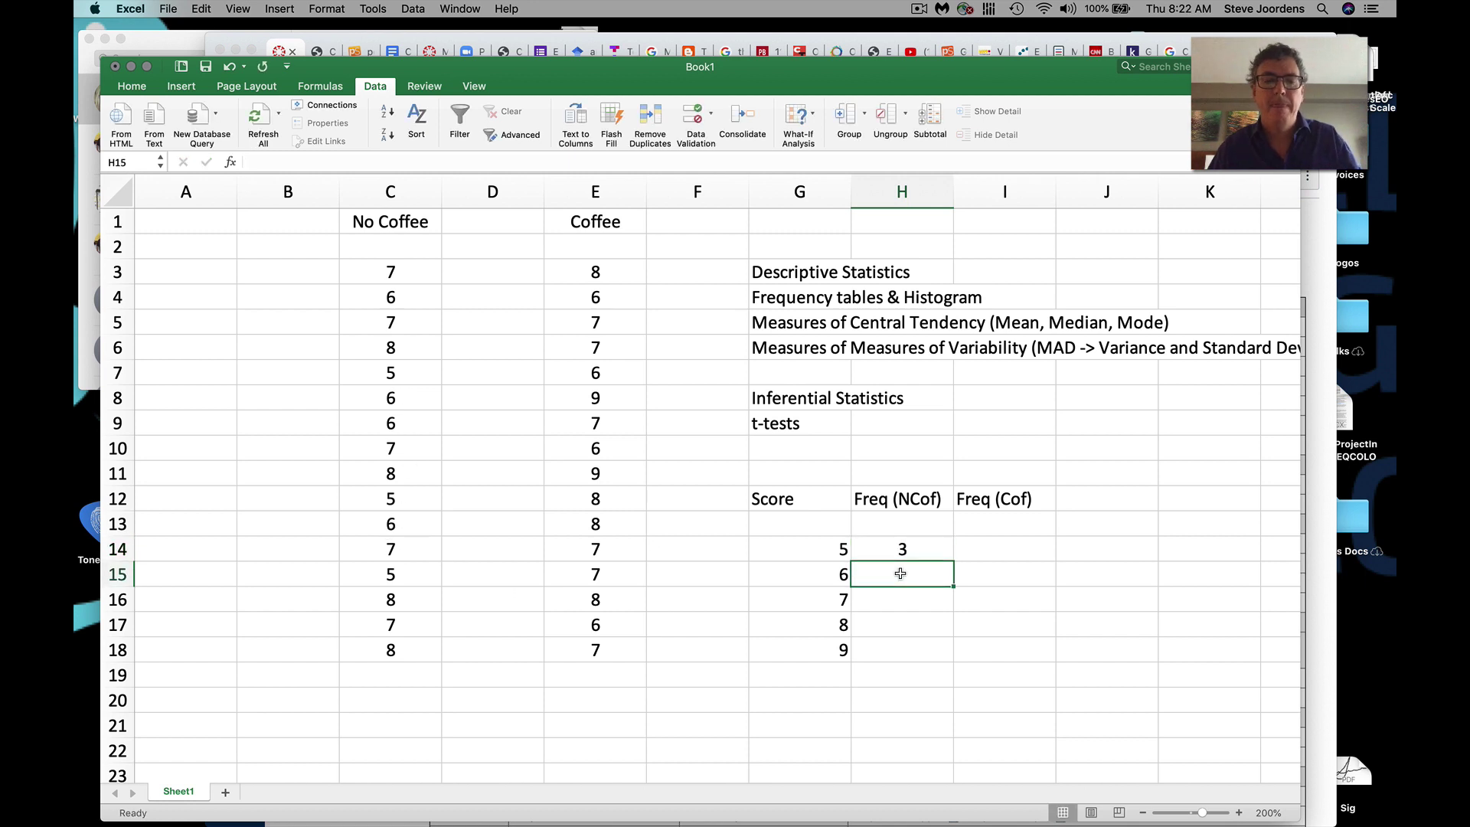
text(4)
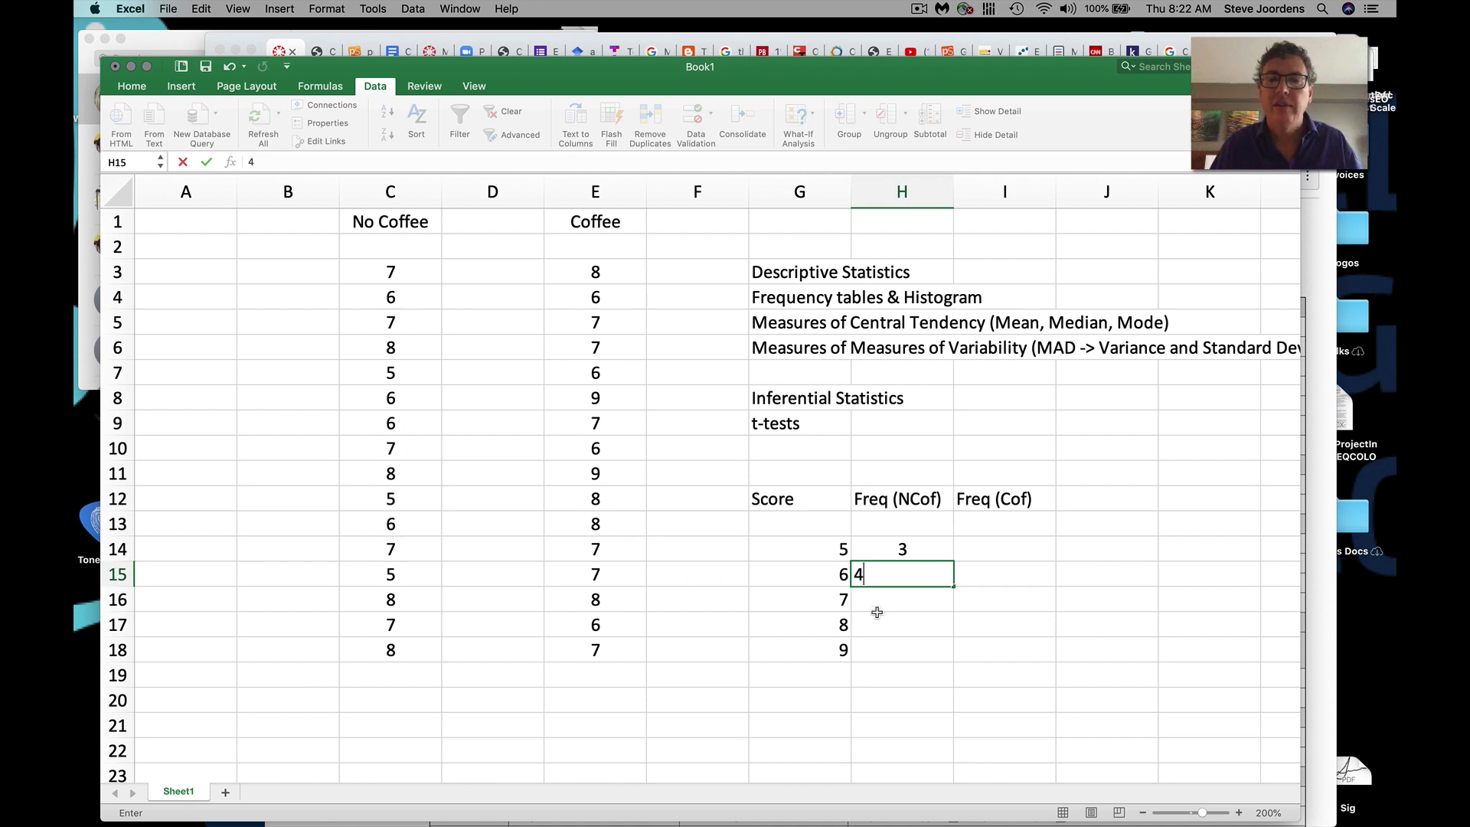
key(Return)
text(5)
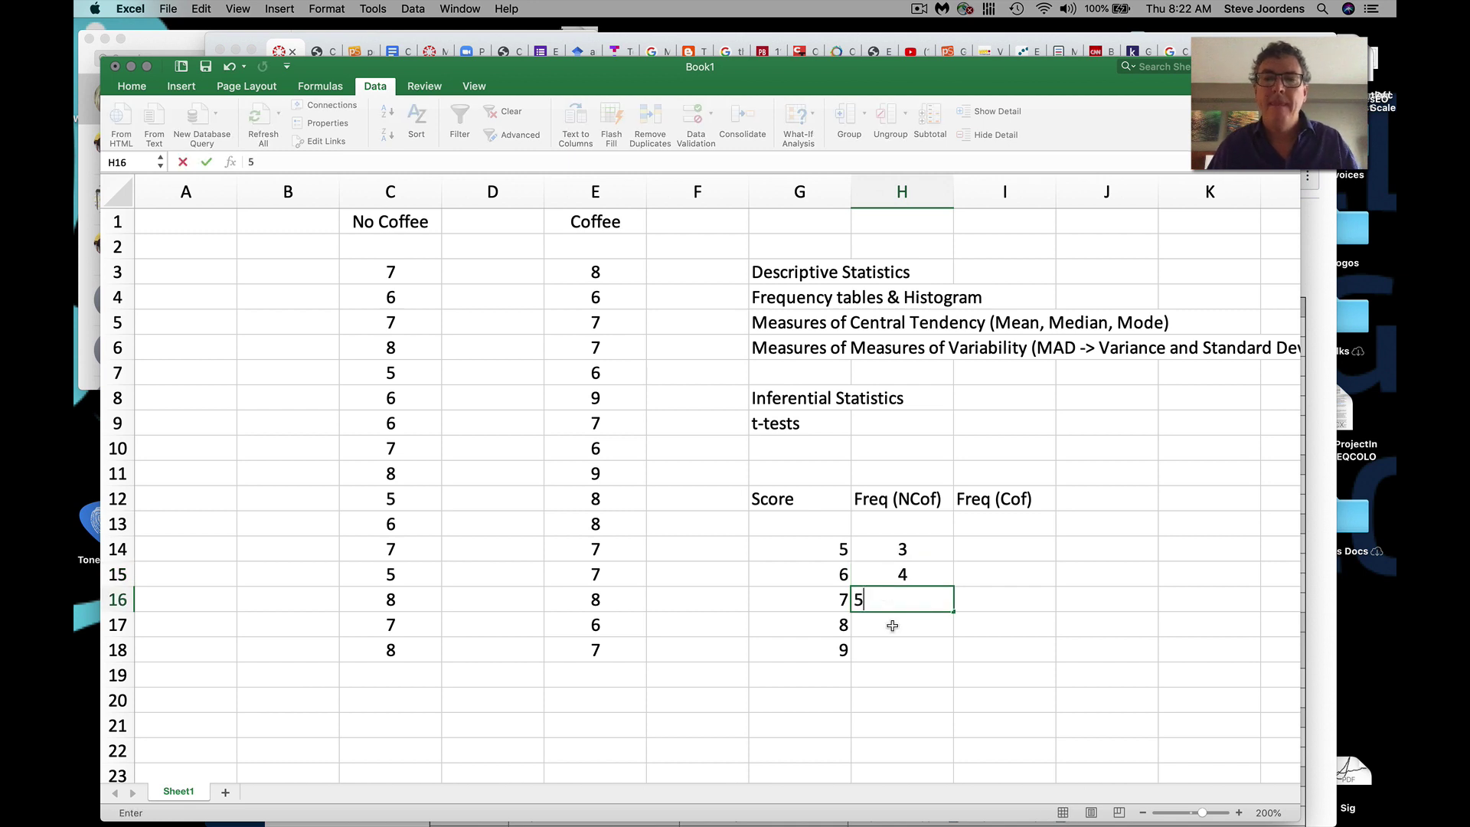
key(Return)
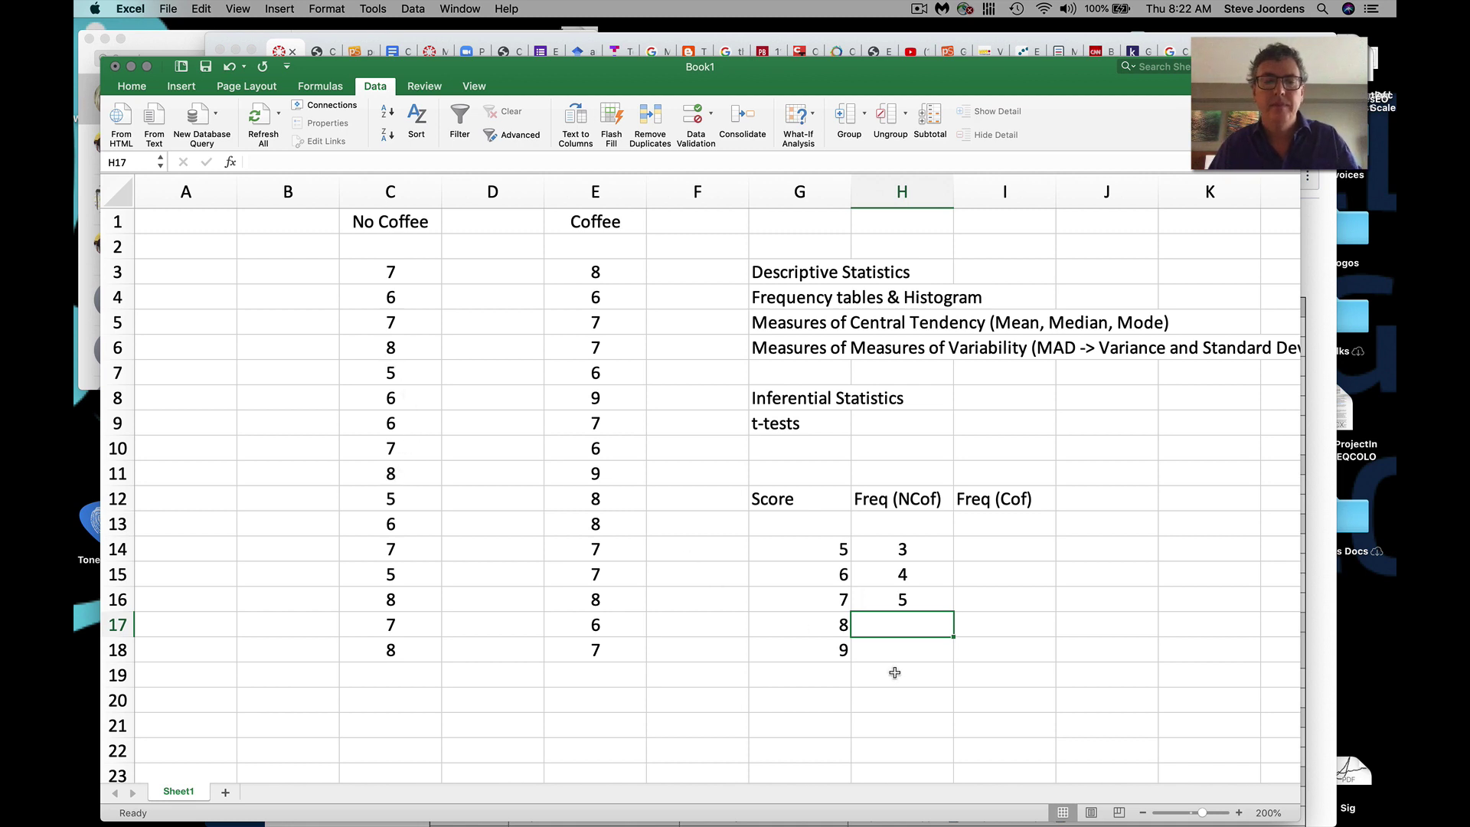
text(4)
key(Return)
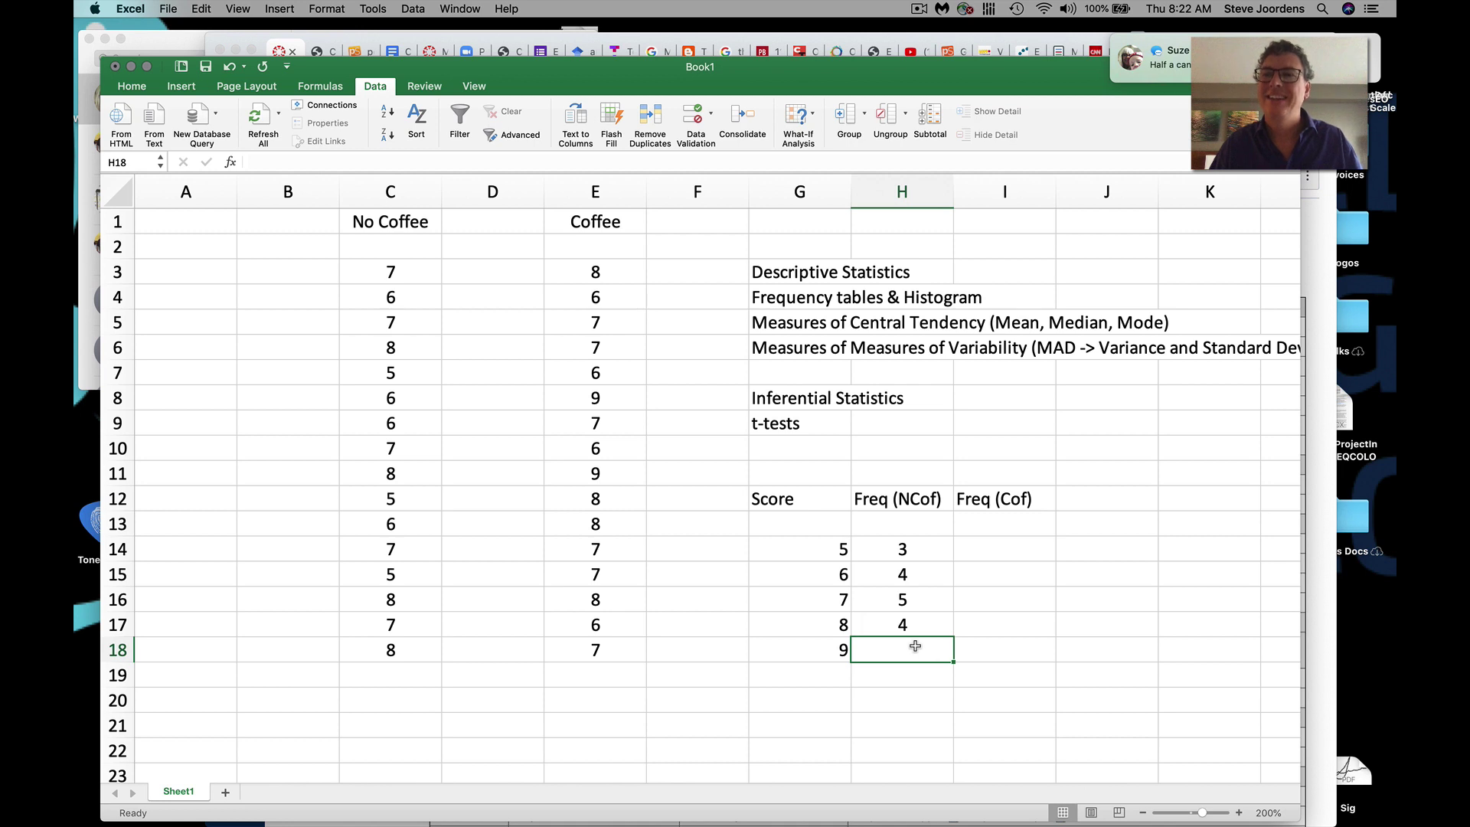
- Switch to Messages, reply "Yes, either one ... doesn't matter :)" to the latest conversation and minimize the window
mouse_move(79, 182)
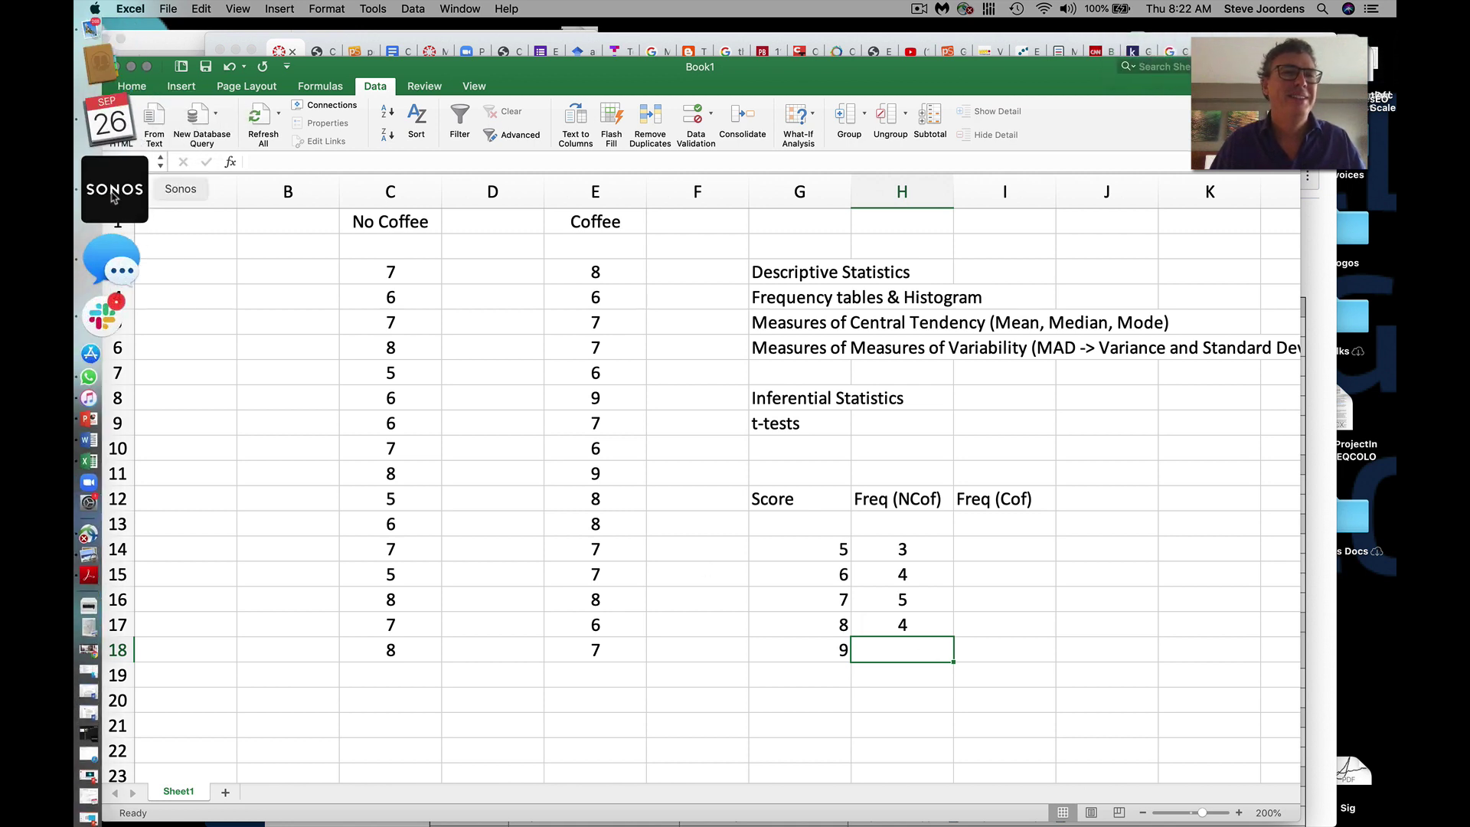
click(111, 262)
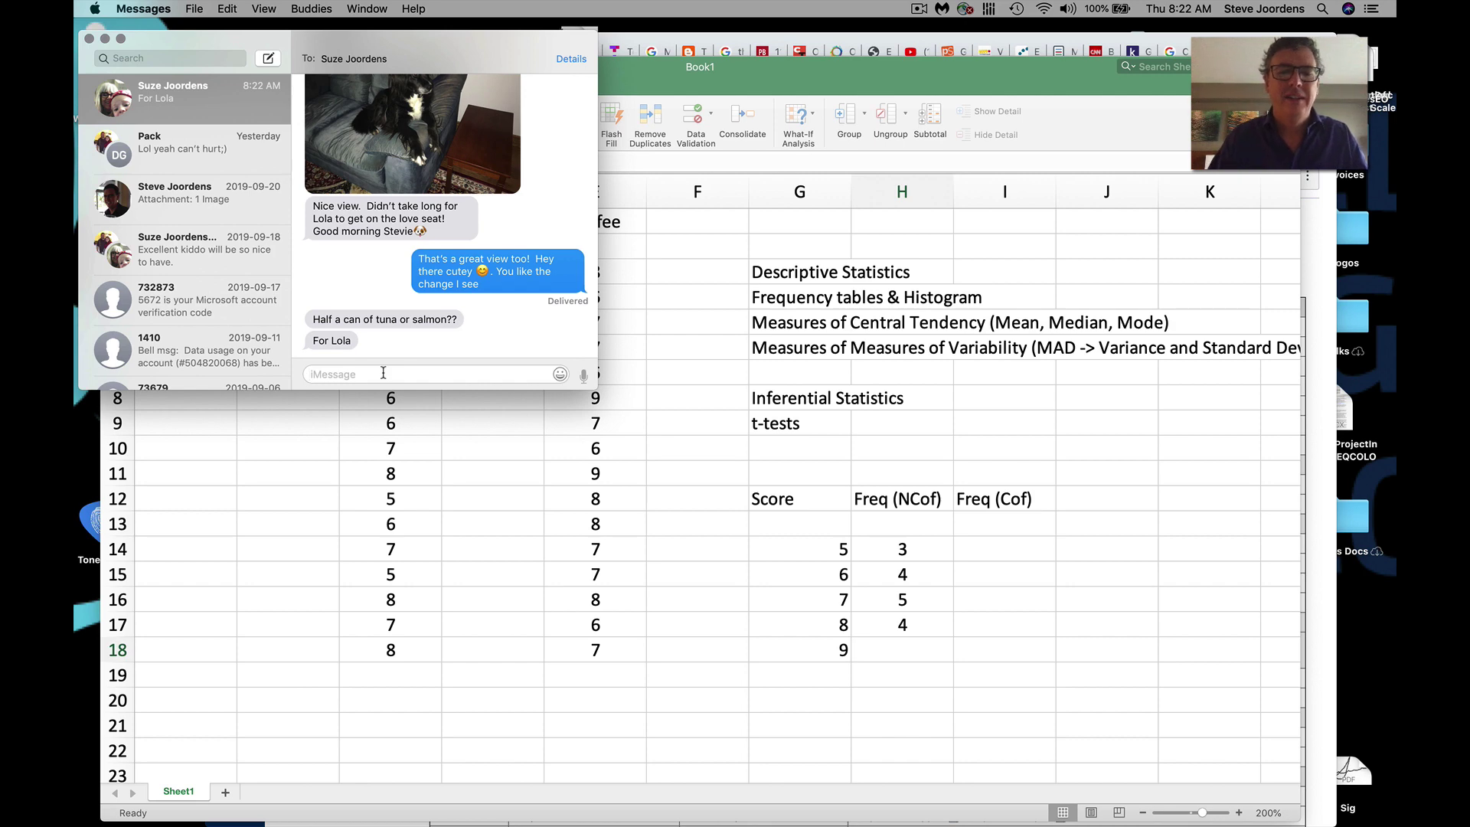
text(yes,)
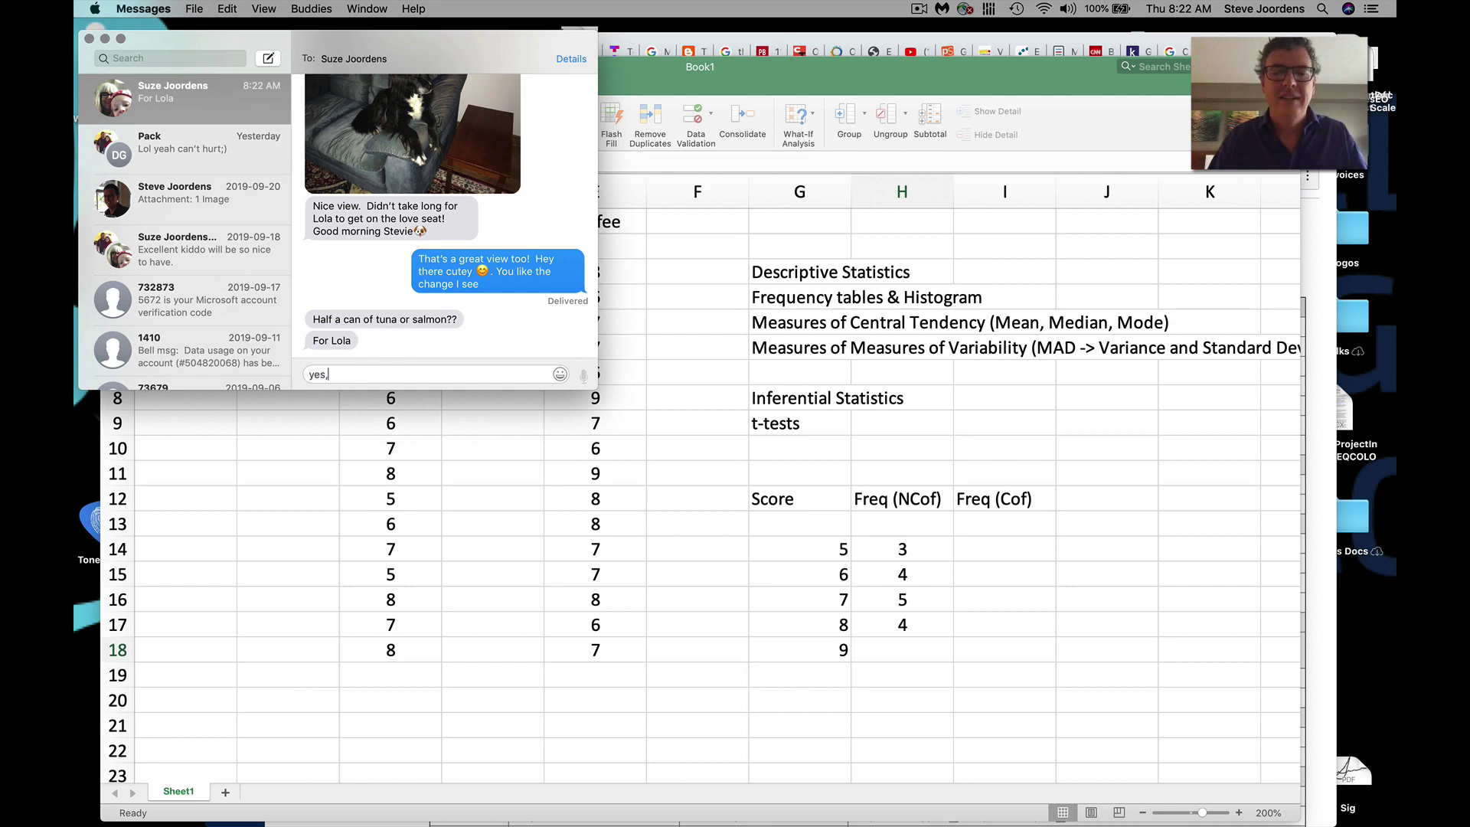
text( either one)
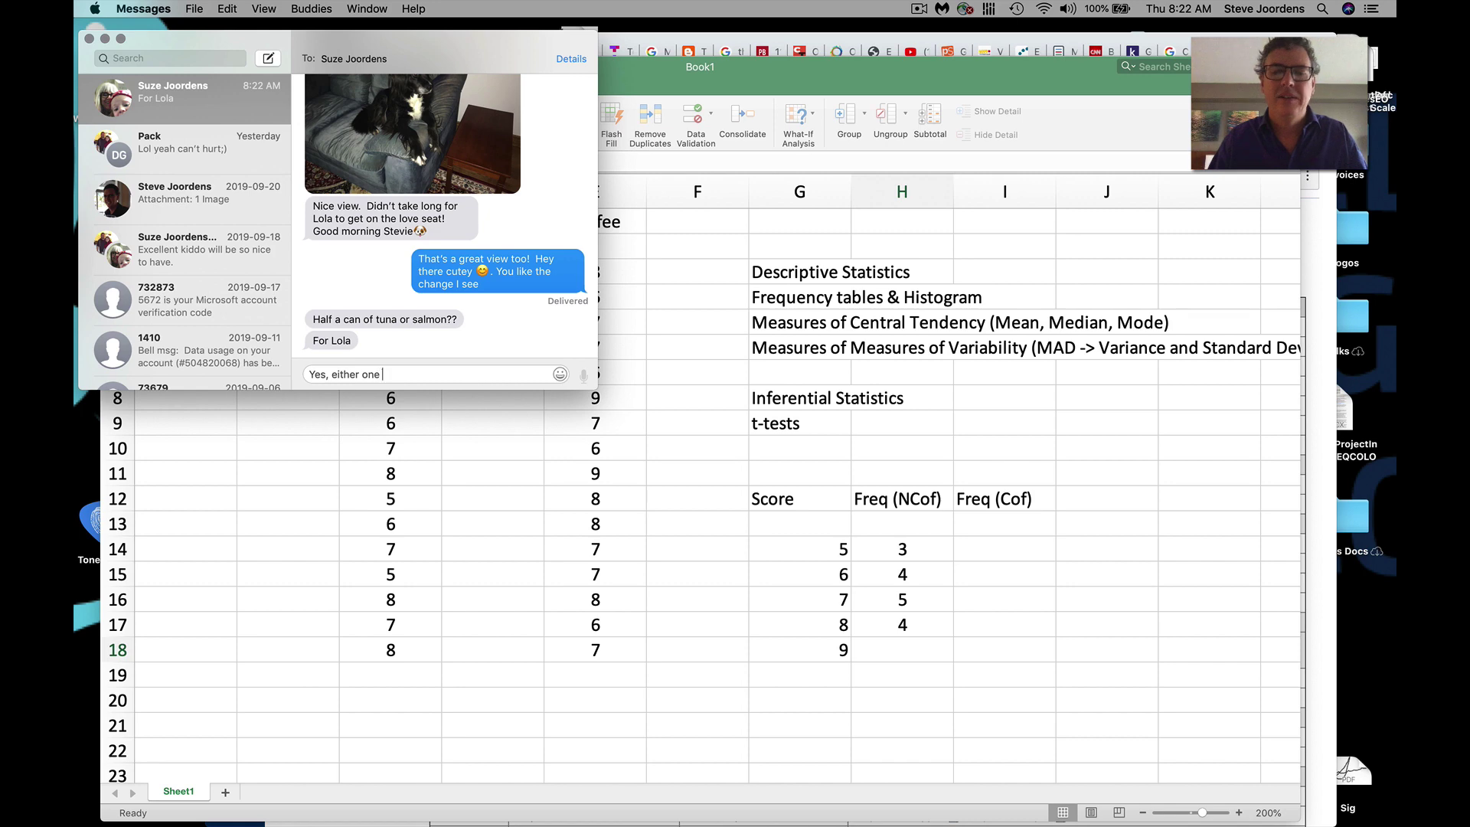
text( ... doesn't)
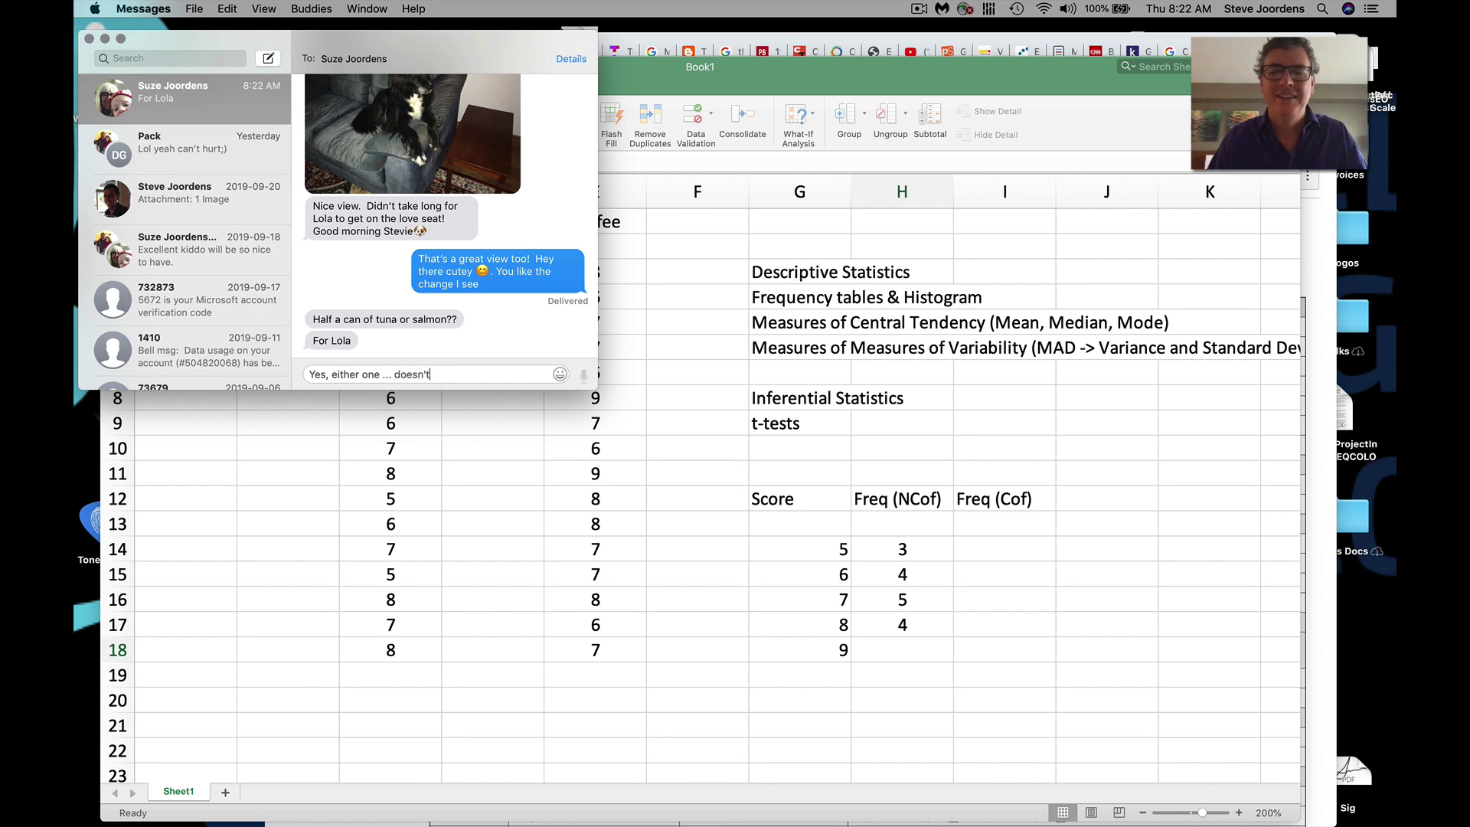
text( matter :)
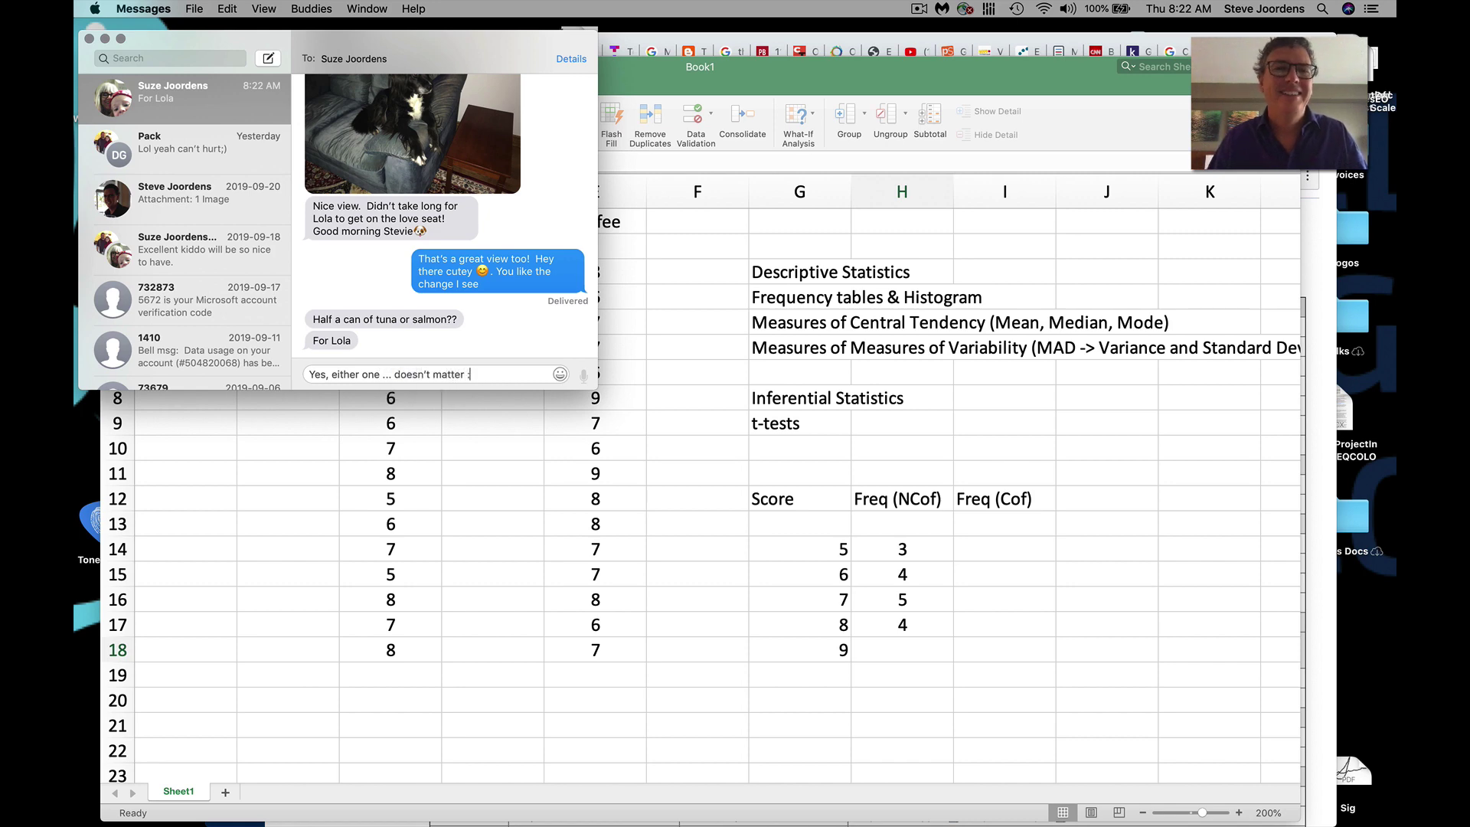
text())
key(Return)
key(Return)
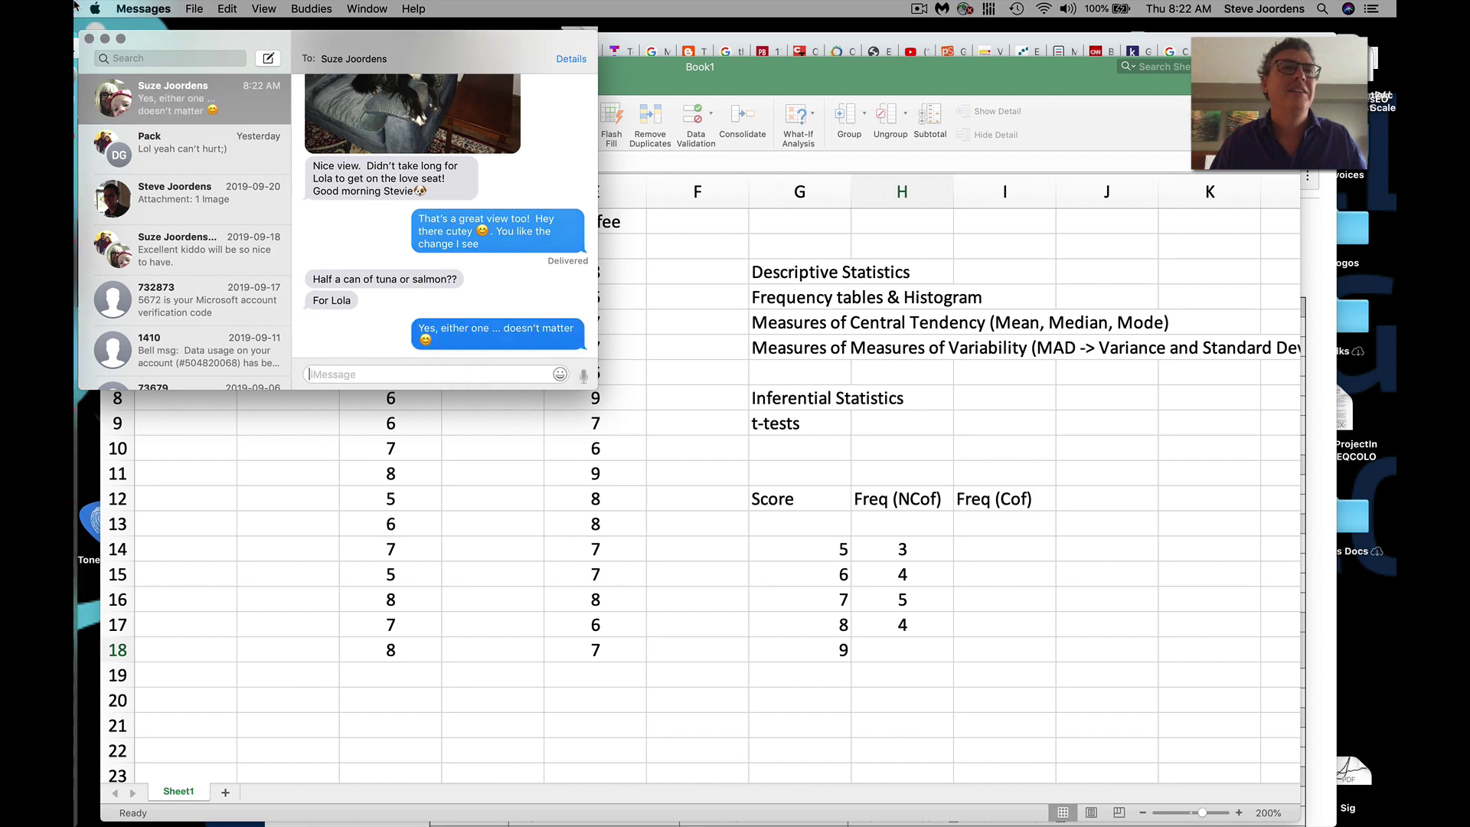
click(105, 38)
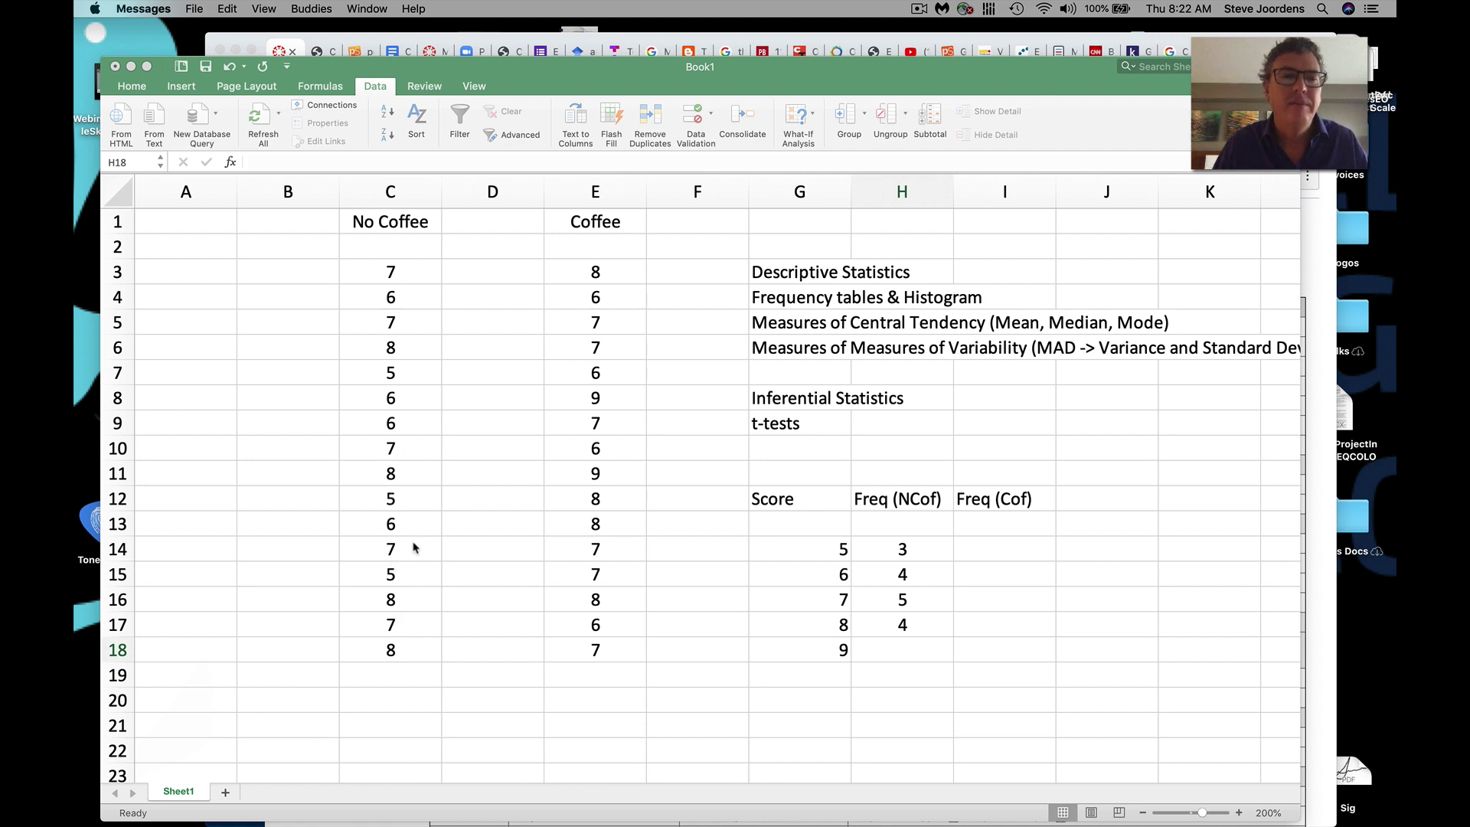
- Enter 0 in cell H18 as the No Coffee frequency for score 9 and select cell I14
click(911, 658)
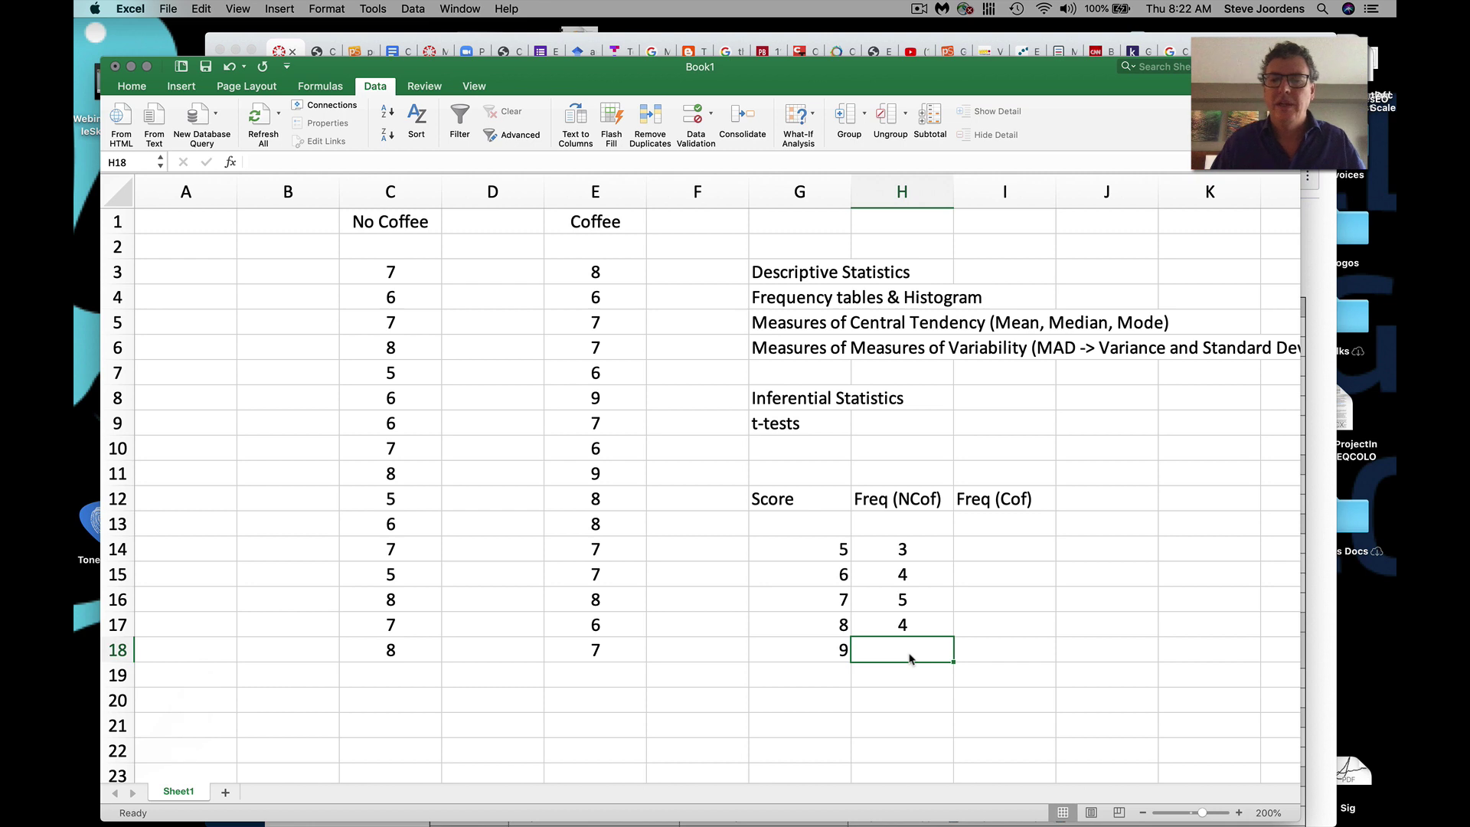
text(0)
click(1018, 678)
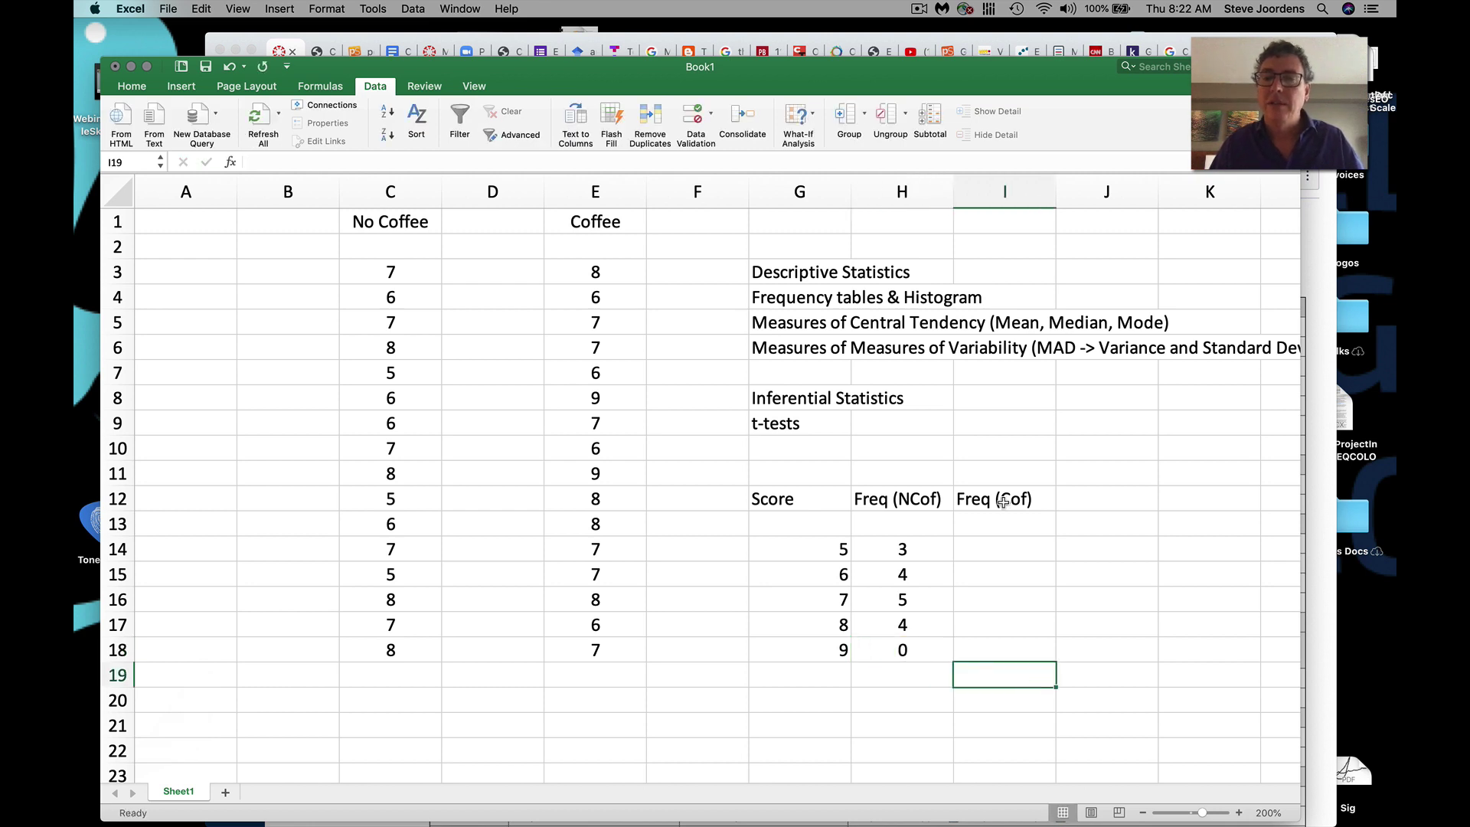
click(998, 545)
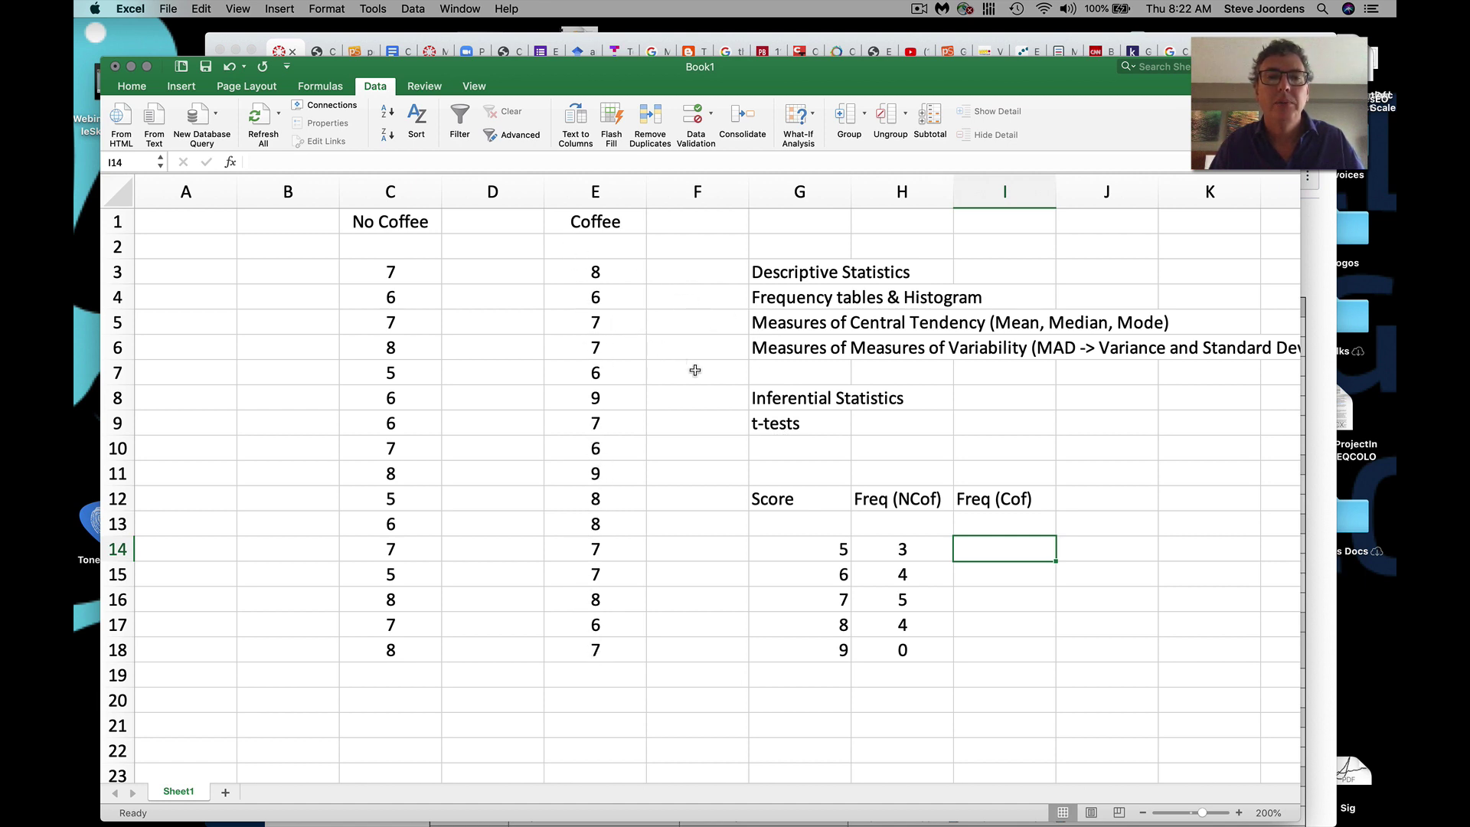
- Enter the Coffee frequencies 0, 4, 6, 4 and 2 in cells I14 to I18 for scores 5 to 9
text(0)
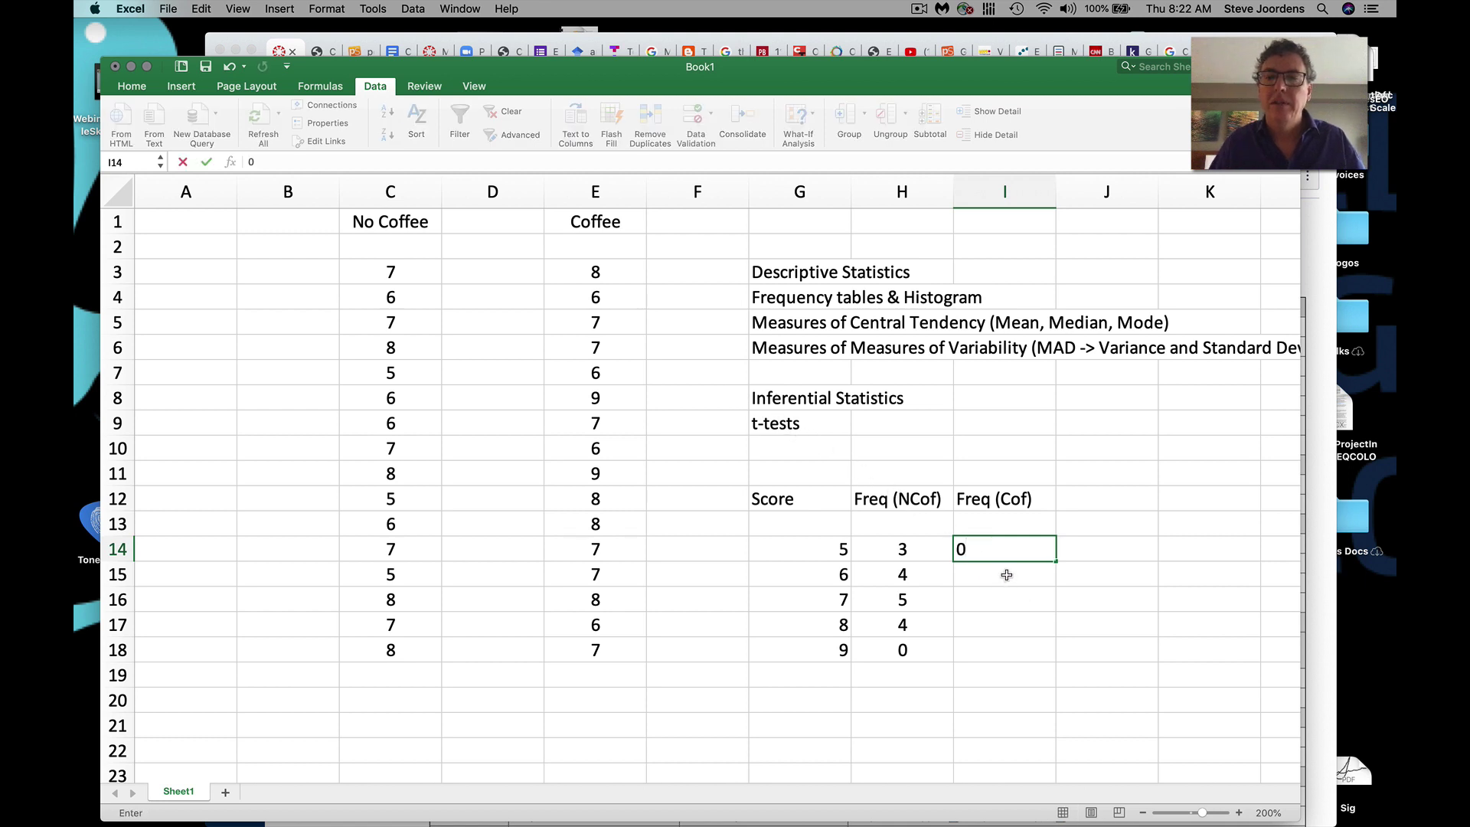
key(Return)
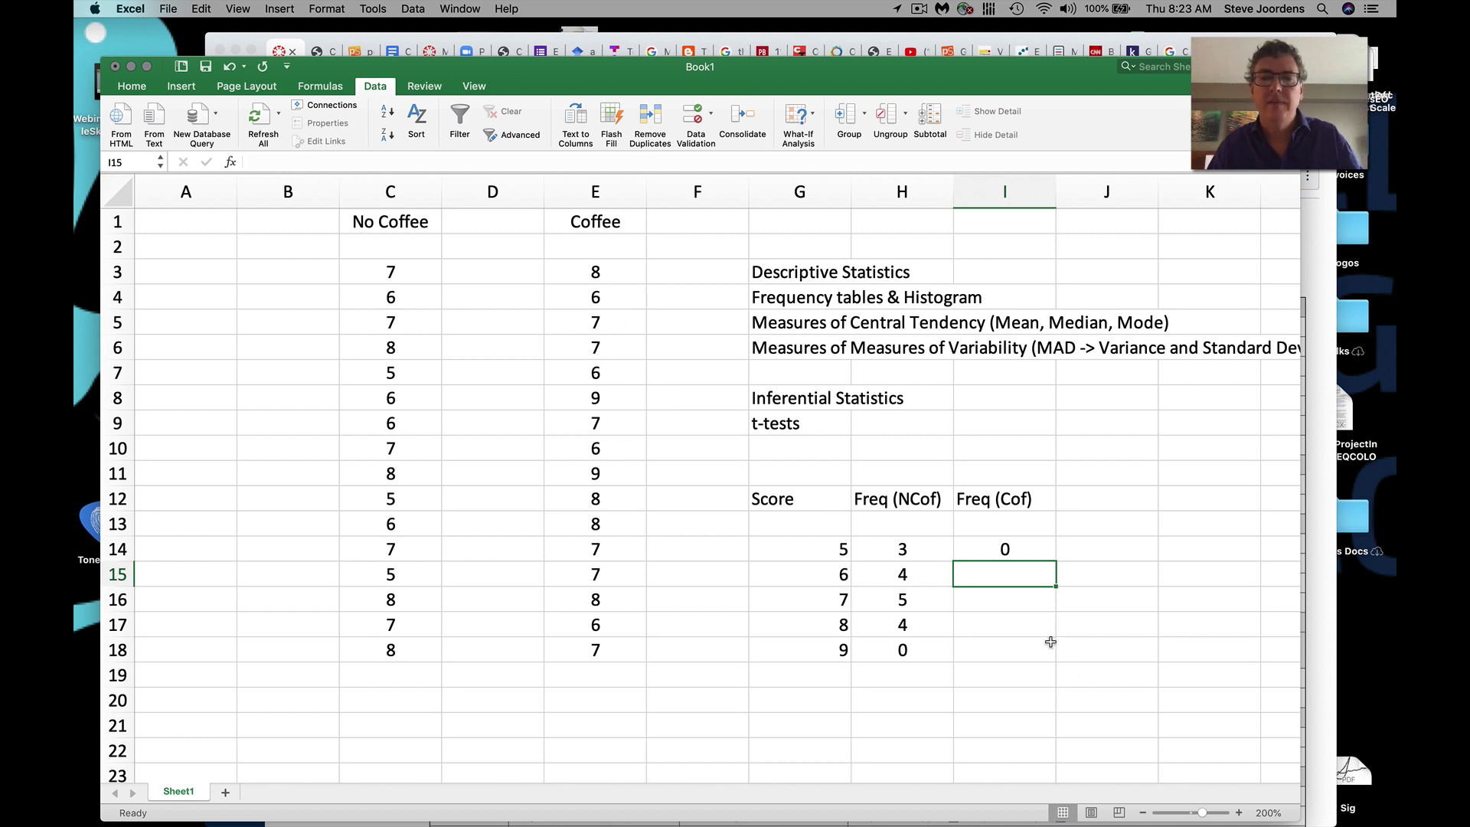
text(4)
click(1015, 606)
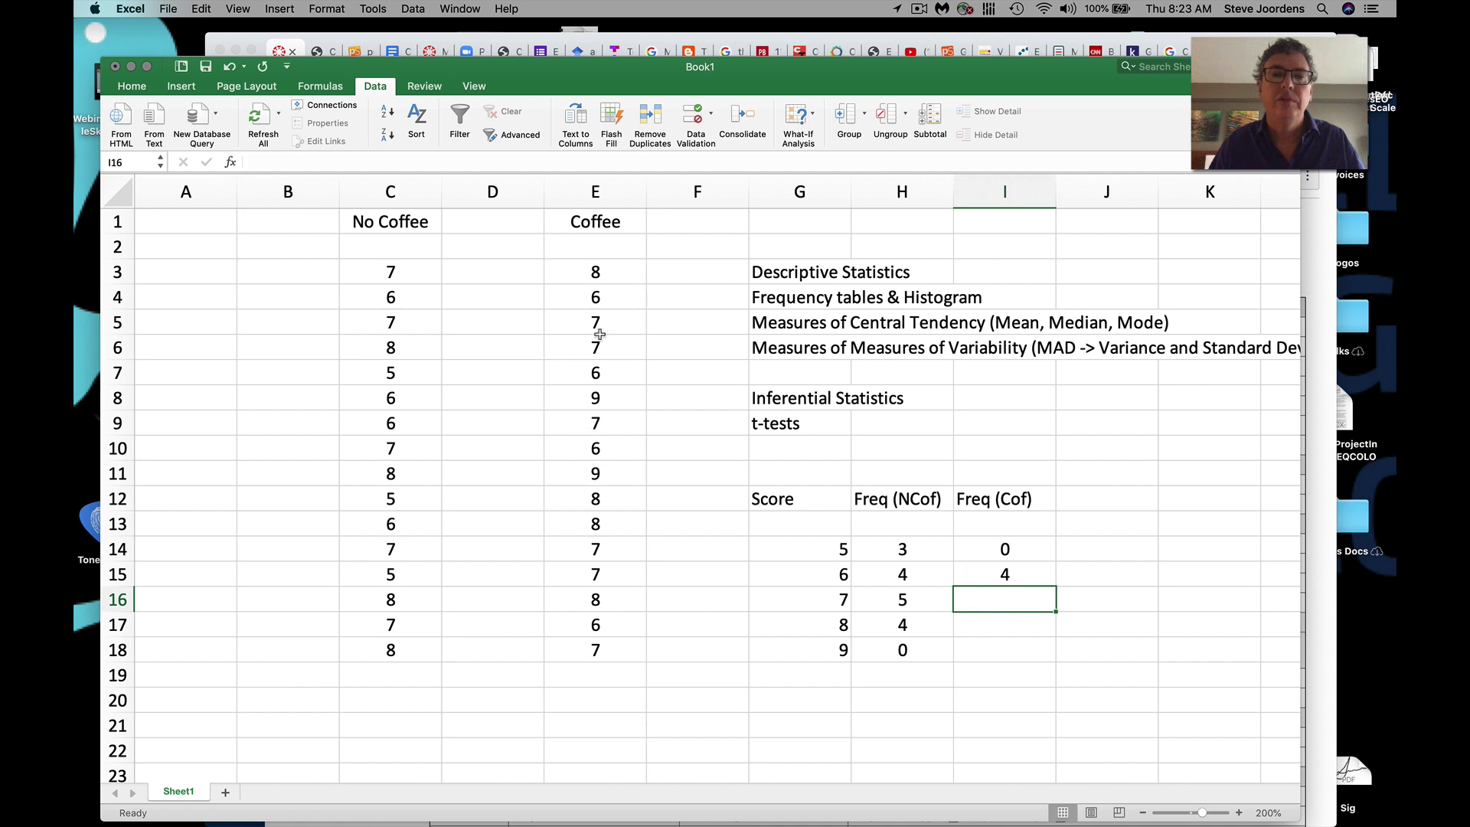
text(6)
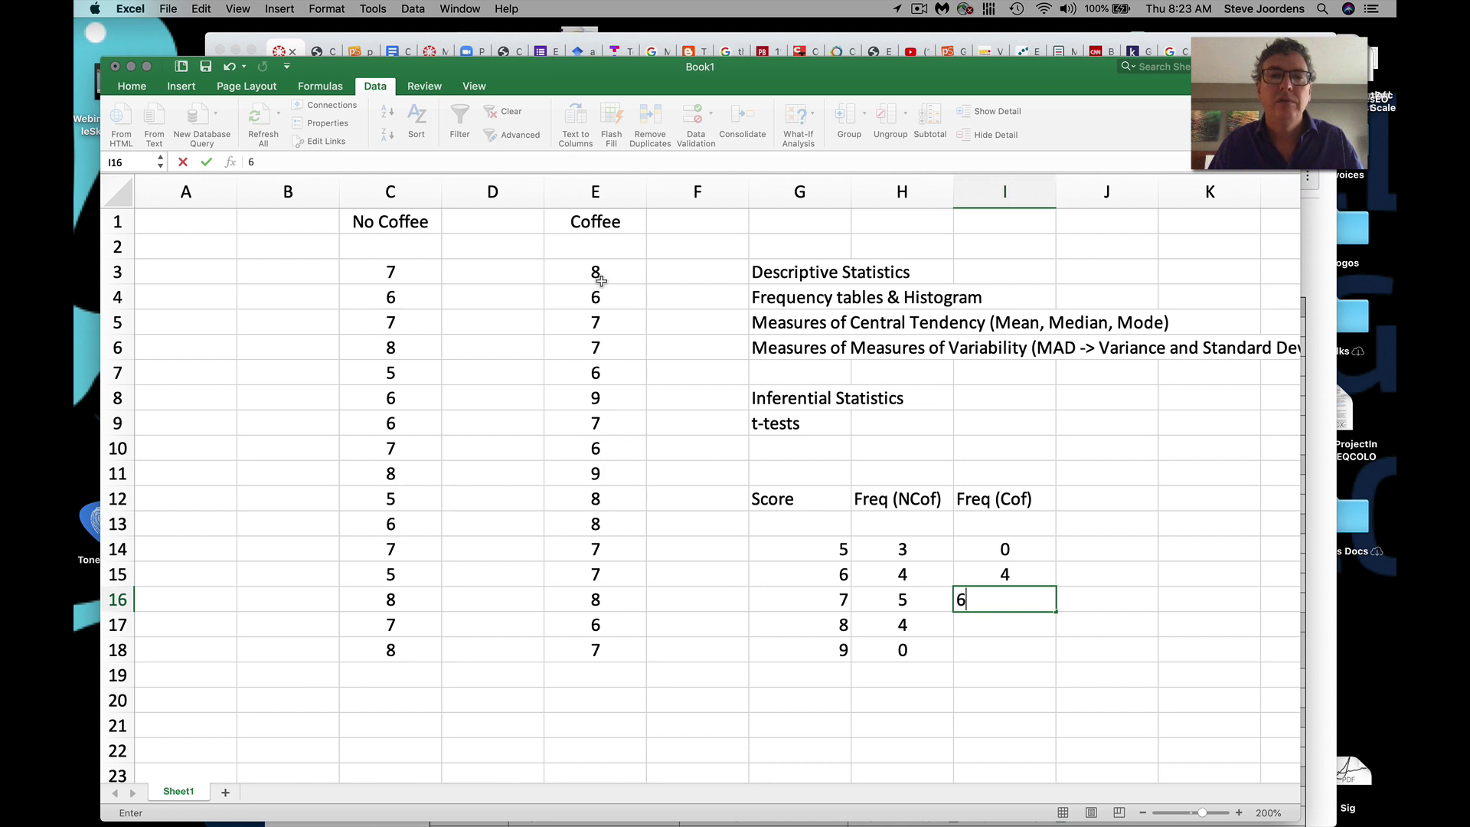
click(978, 626)
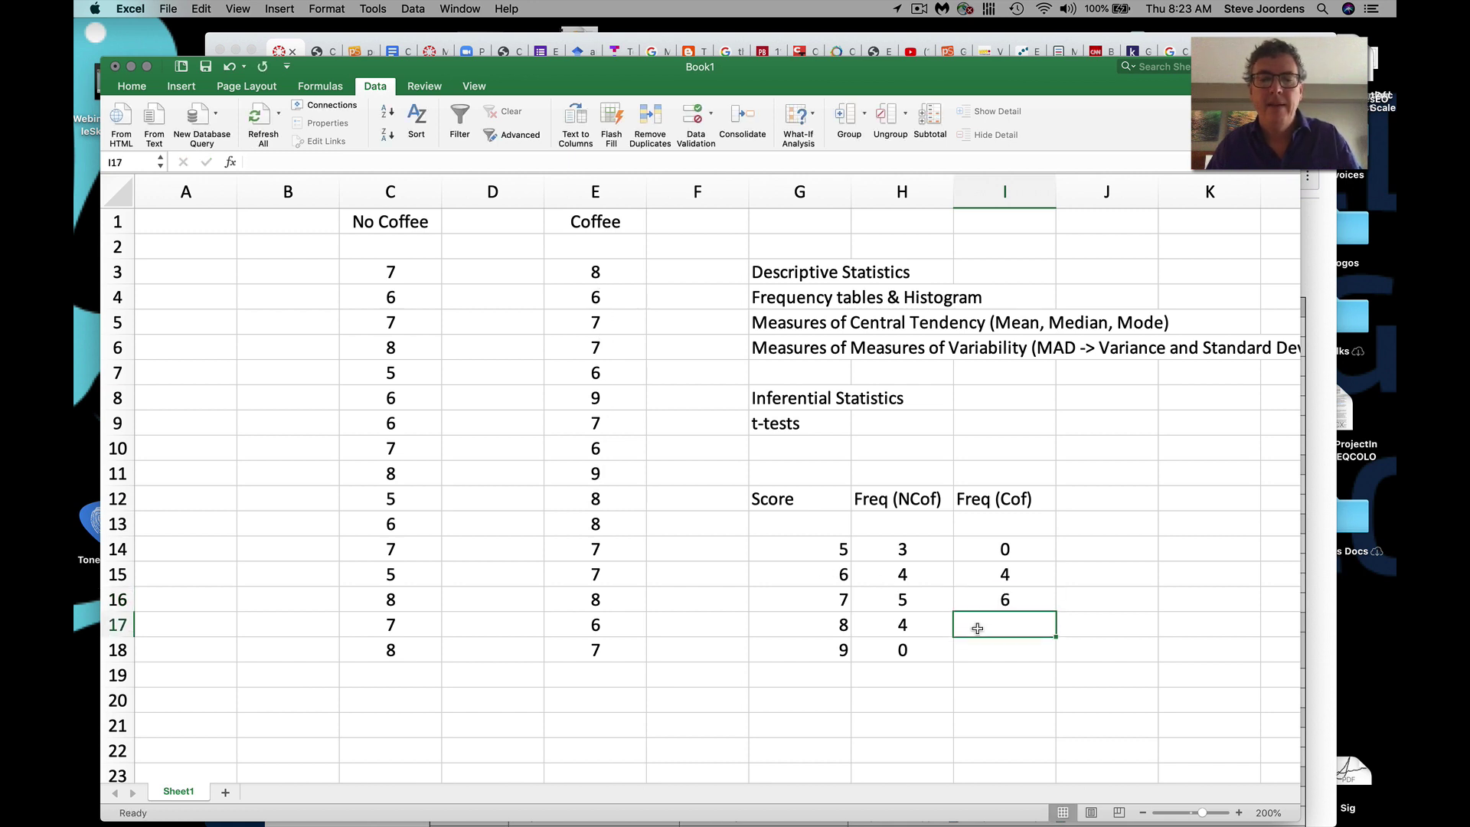
text(4)
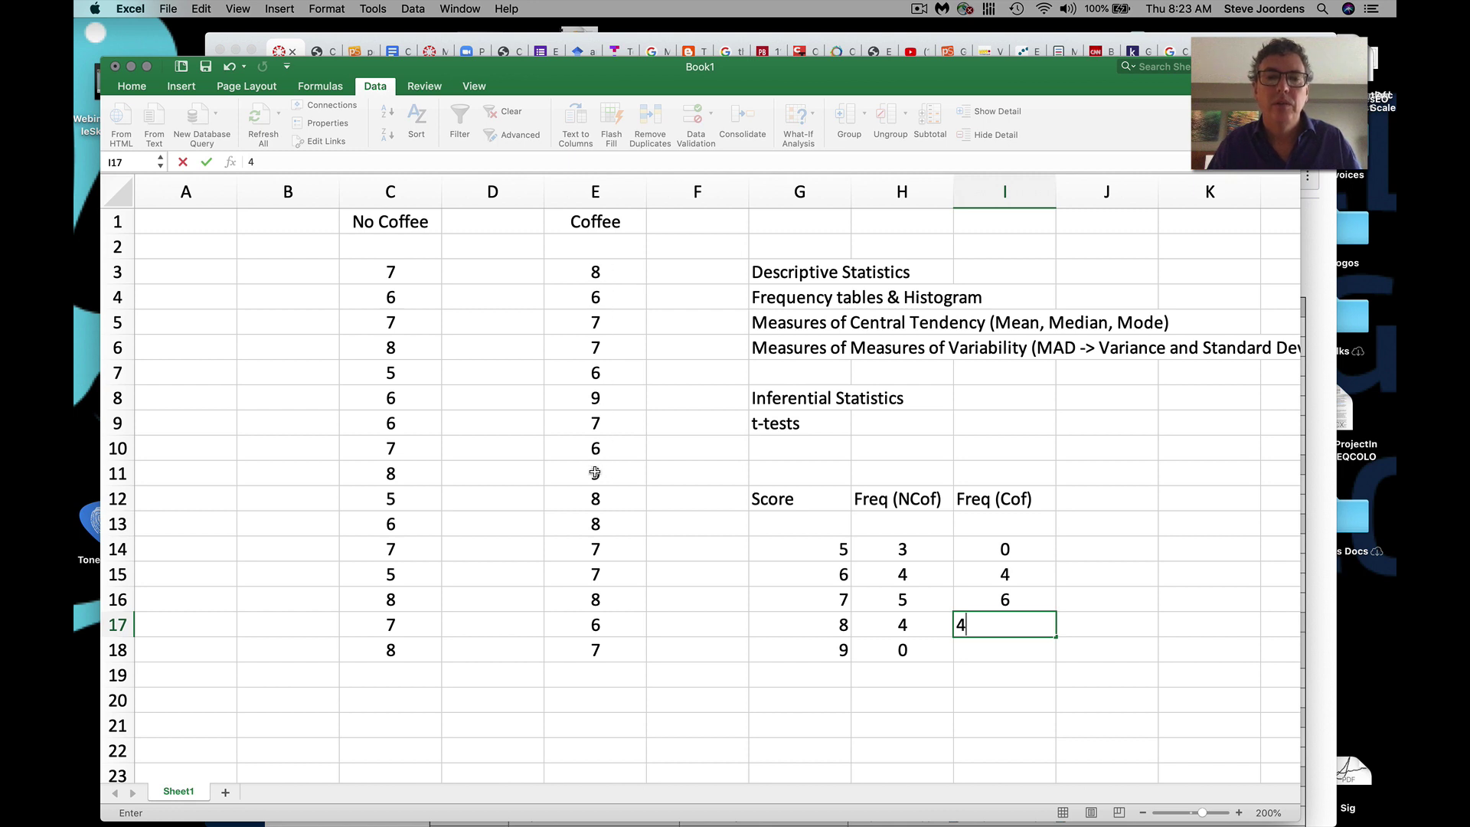
click(992, 651)
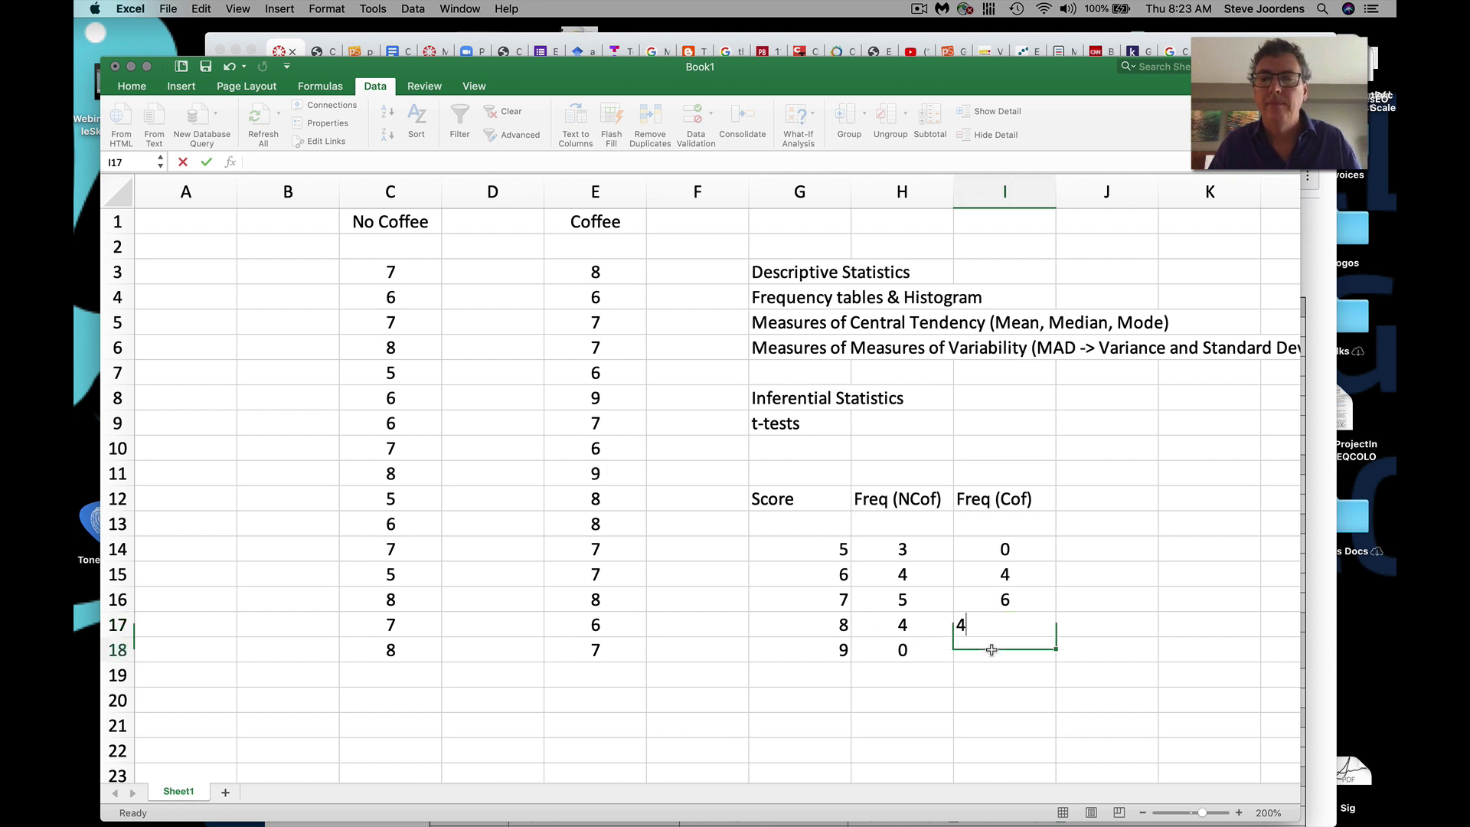
text(2)
click(1009, 690)
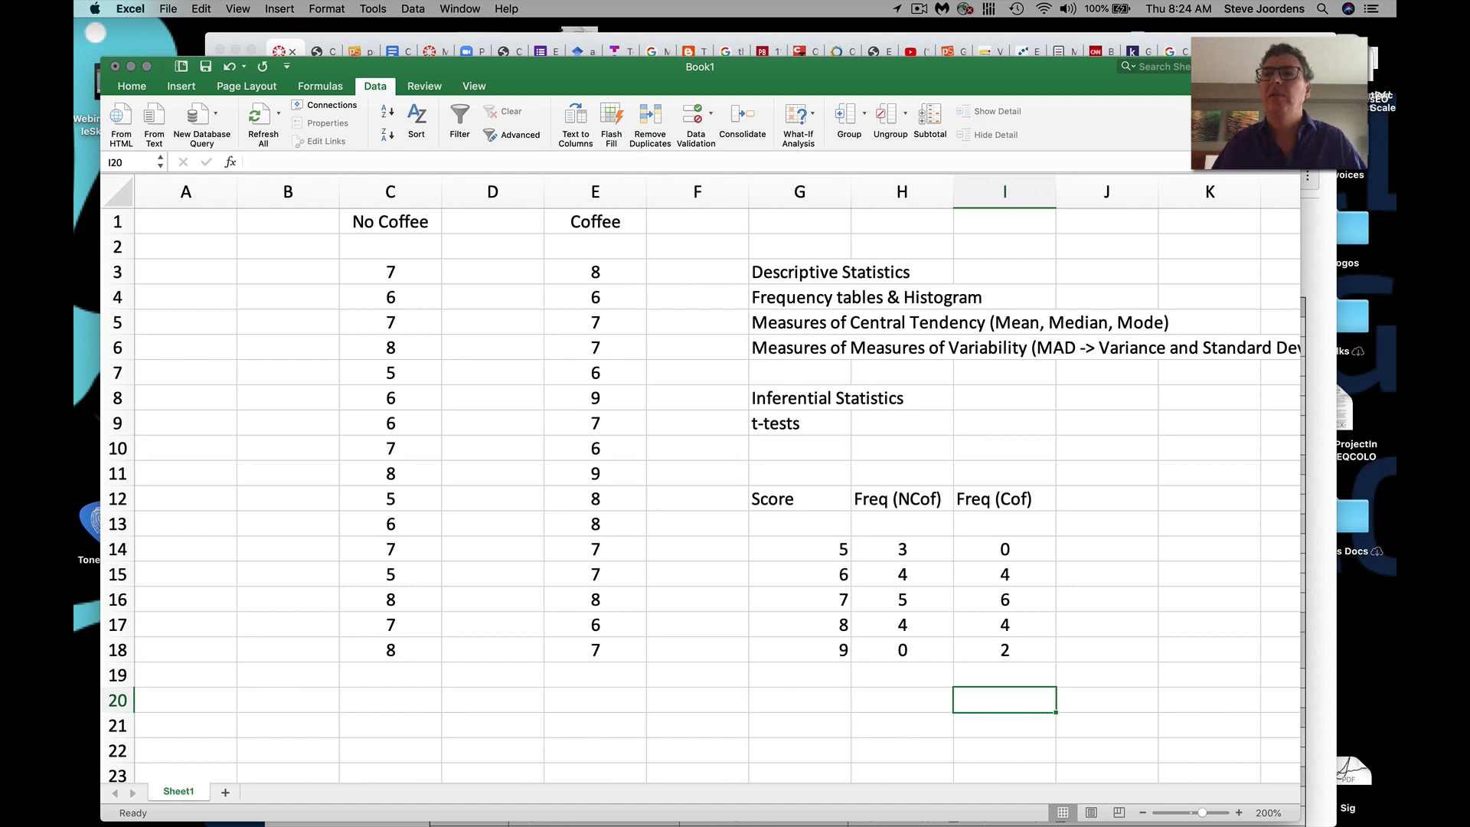
- Switch to Chrome, search Google Images for "frequency histogram" in a new tab and open the Math is Fun example
key(super+Tab)
key(super+t)
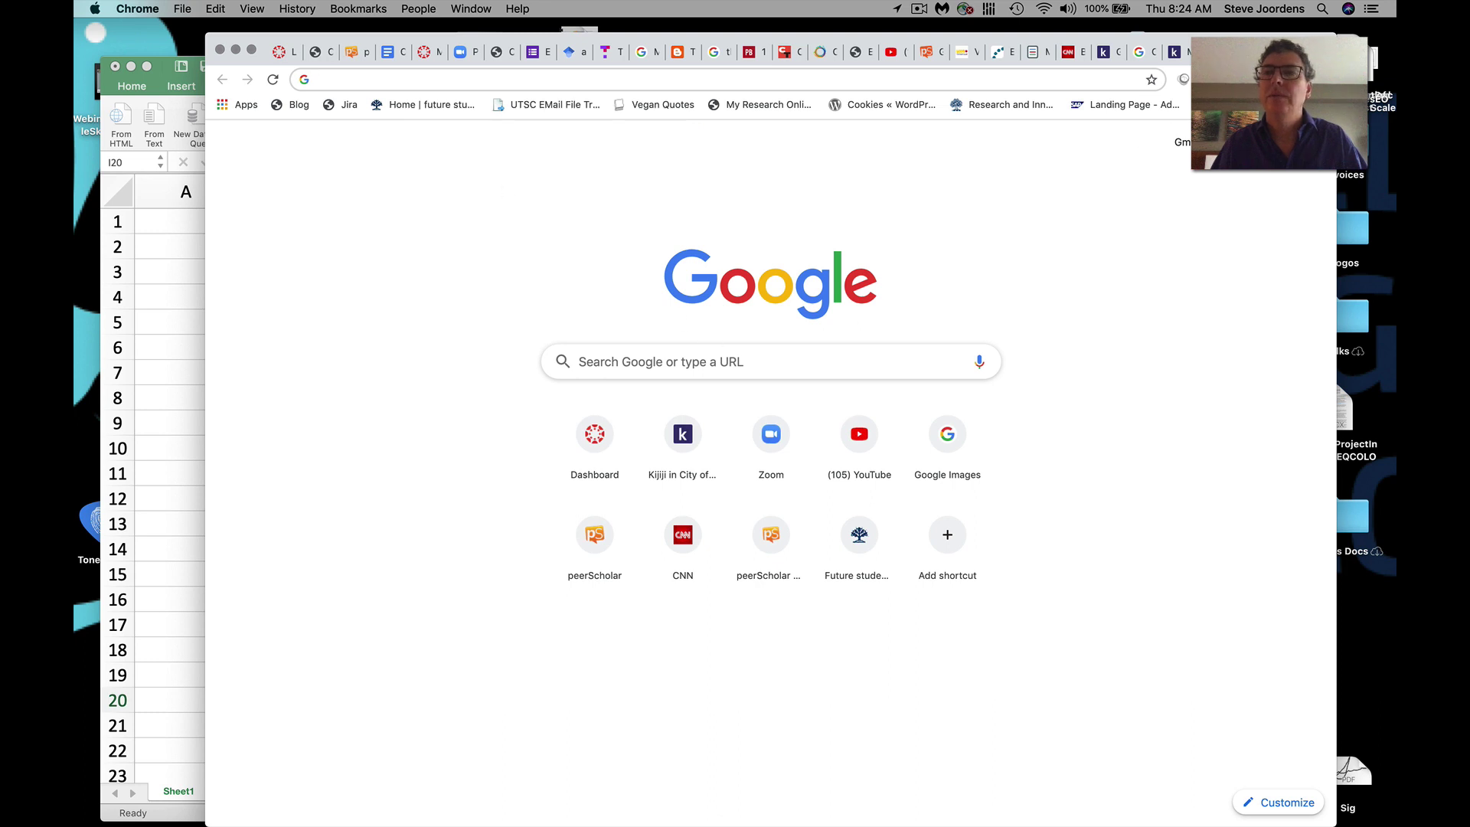
click(947, 434)
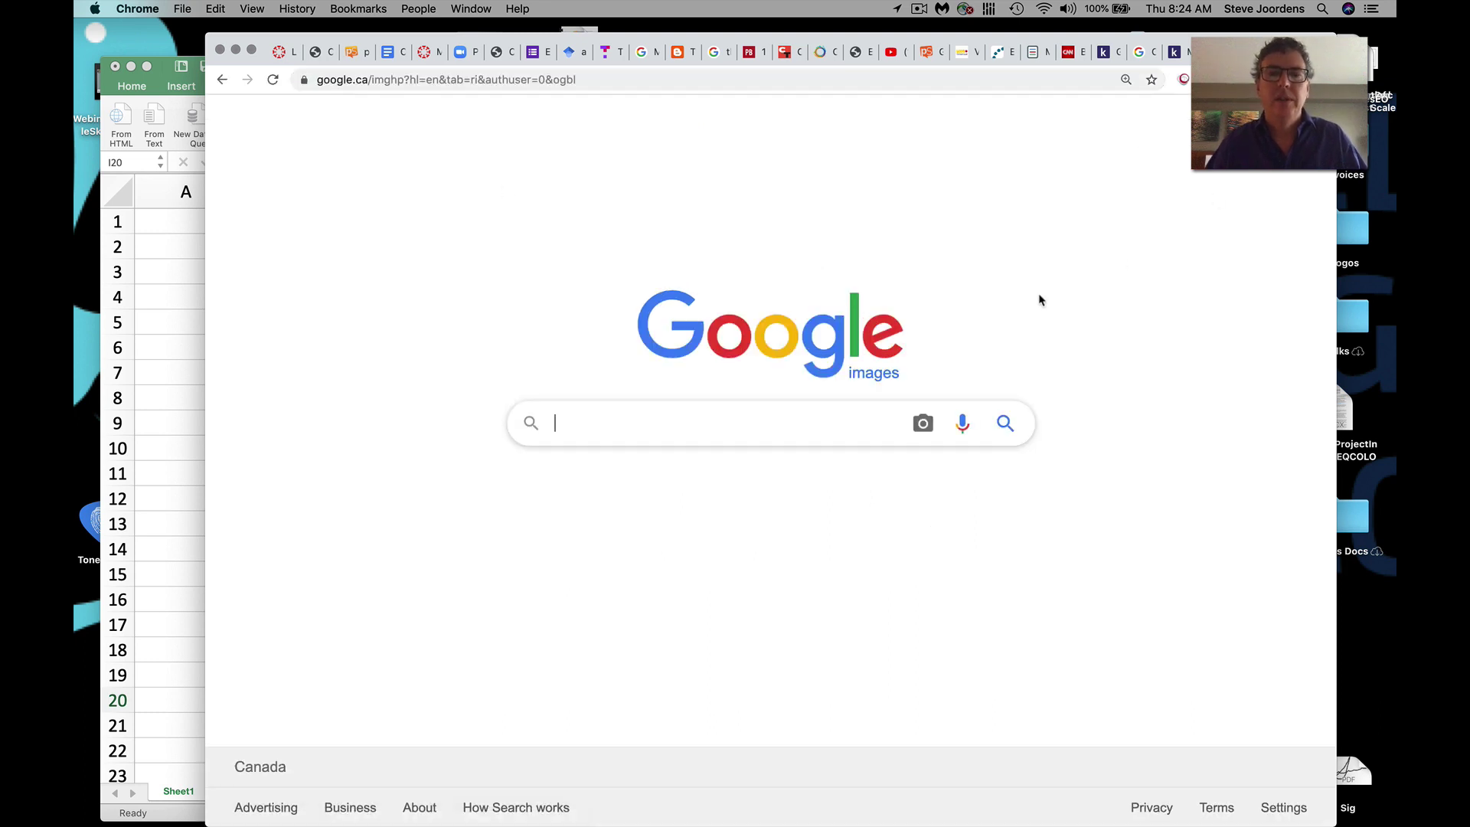
text(frequency)
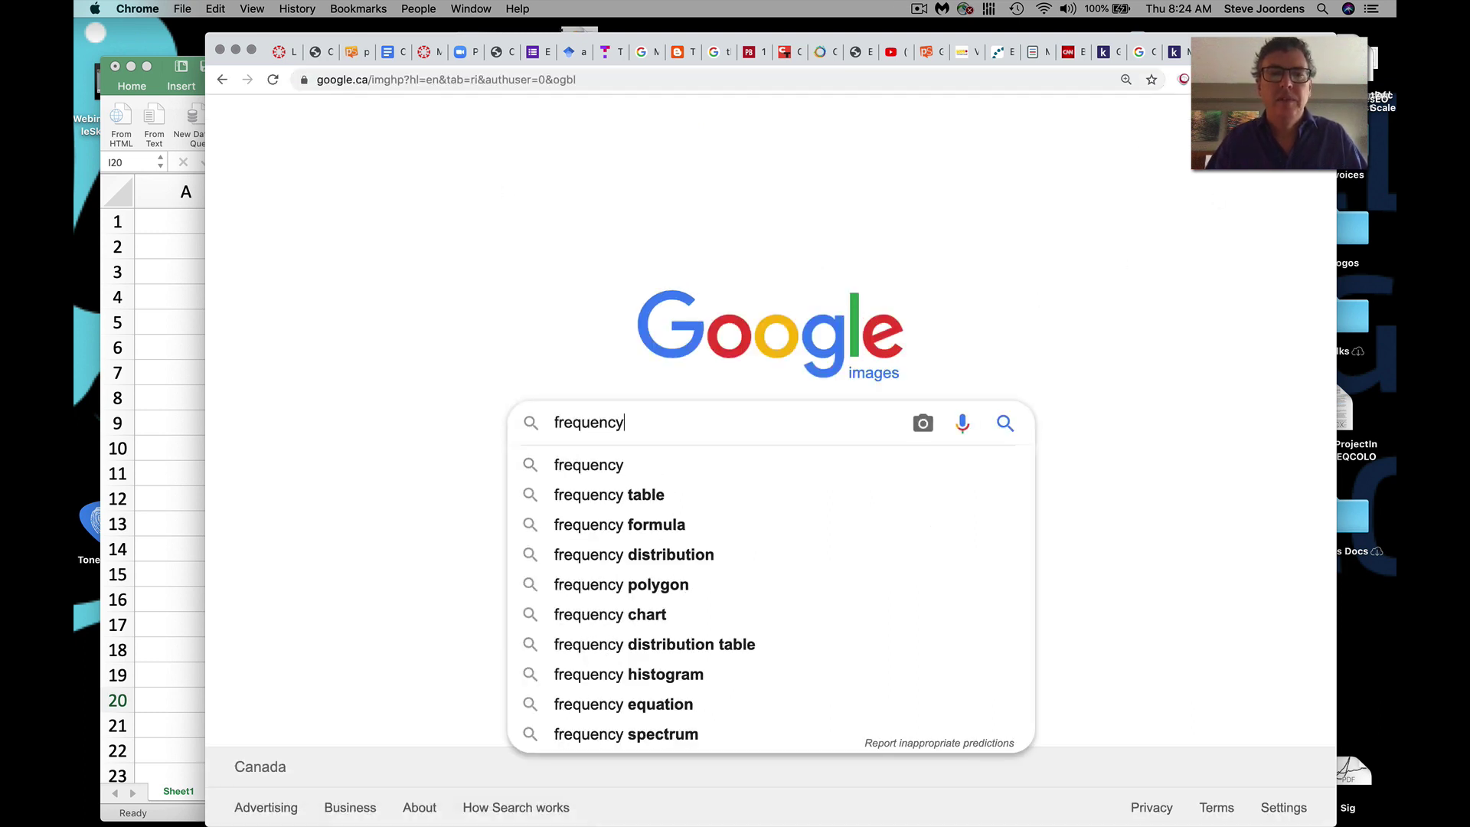
text( hi)
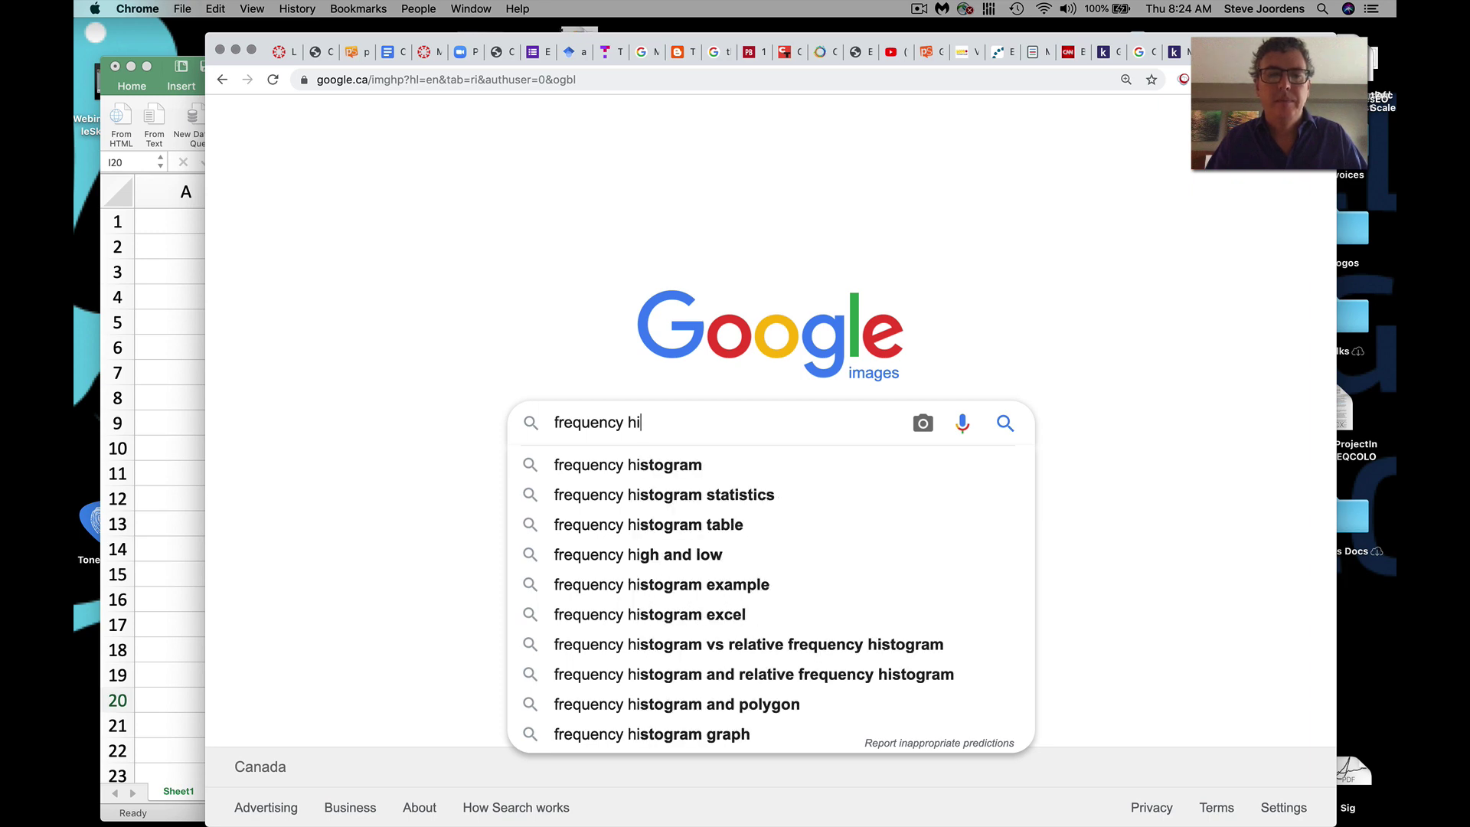
click(679, 464)
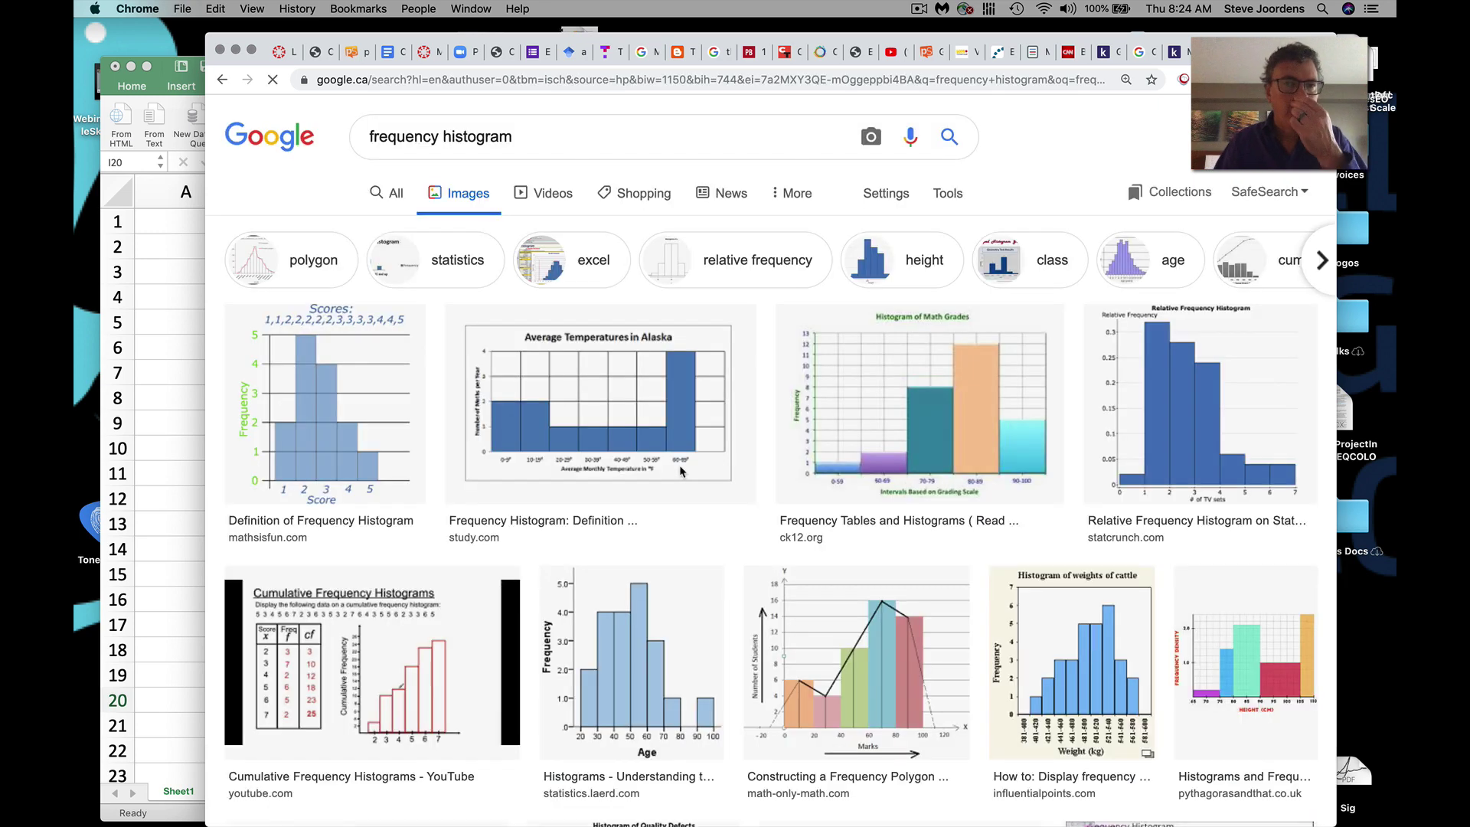
click(346, 443)
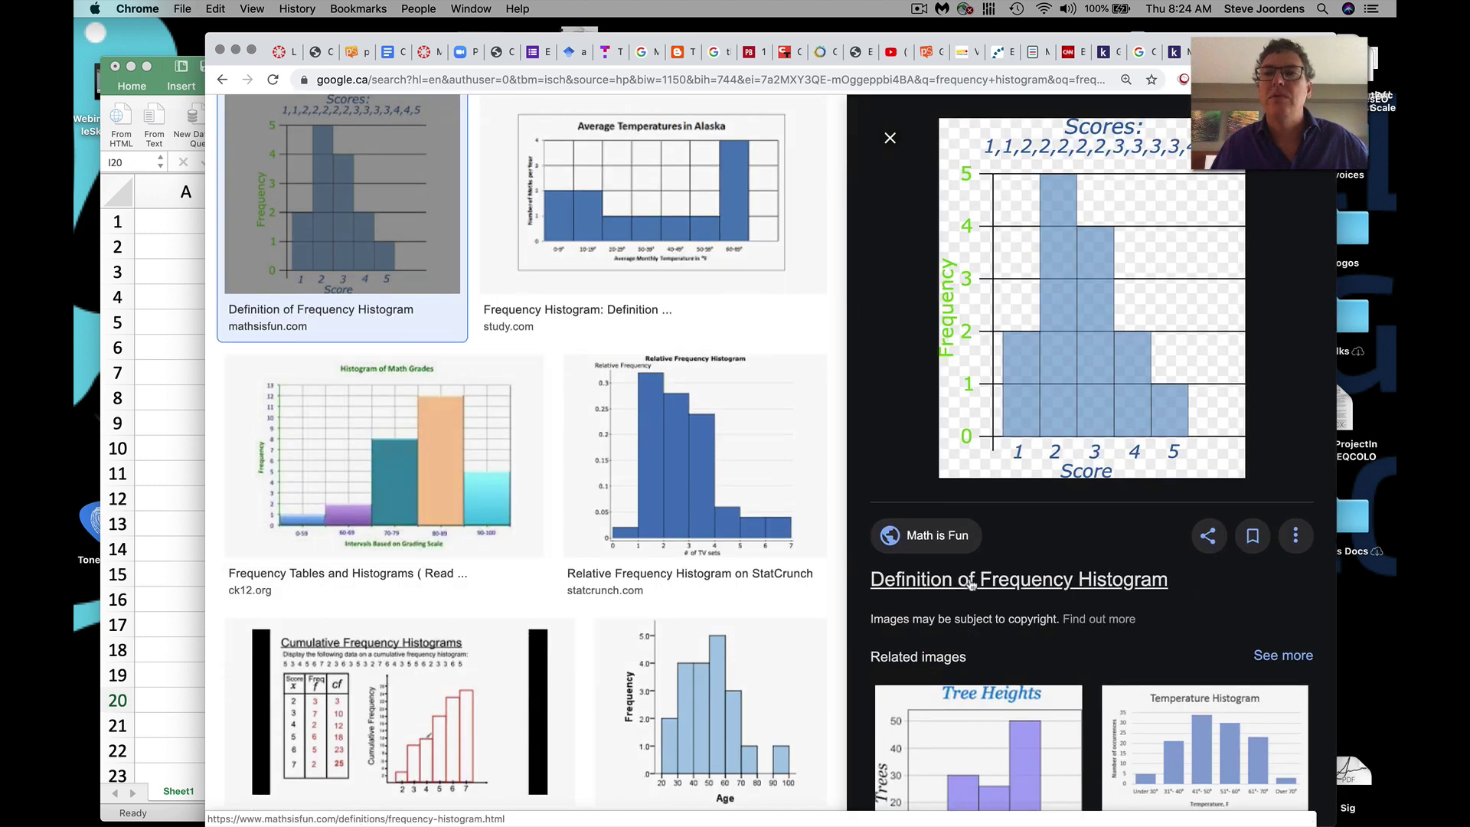
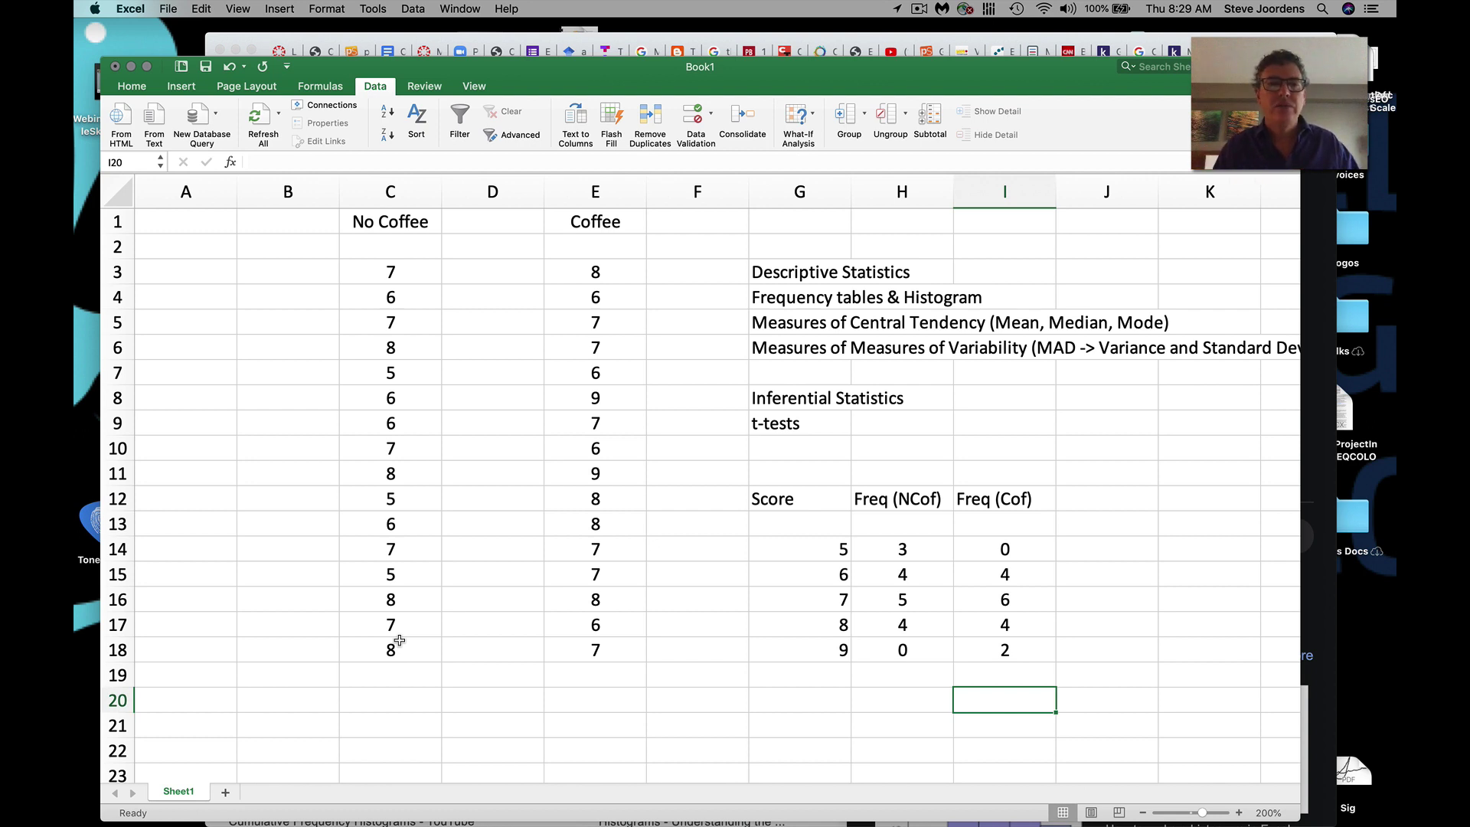
- Label cell B20 "Mean" and calculate the No Coffee mean in cell C20 with =sum(C3:C18) / 16
click(264, 701)
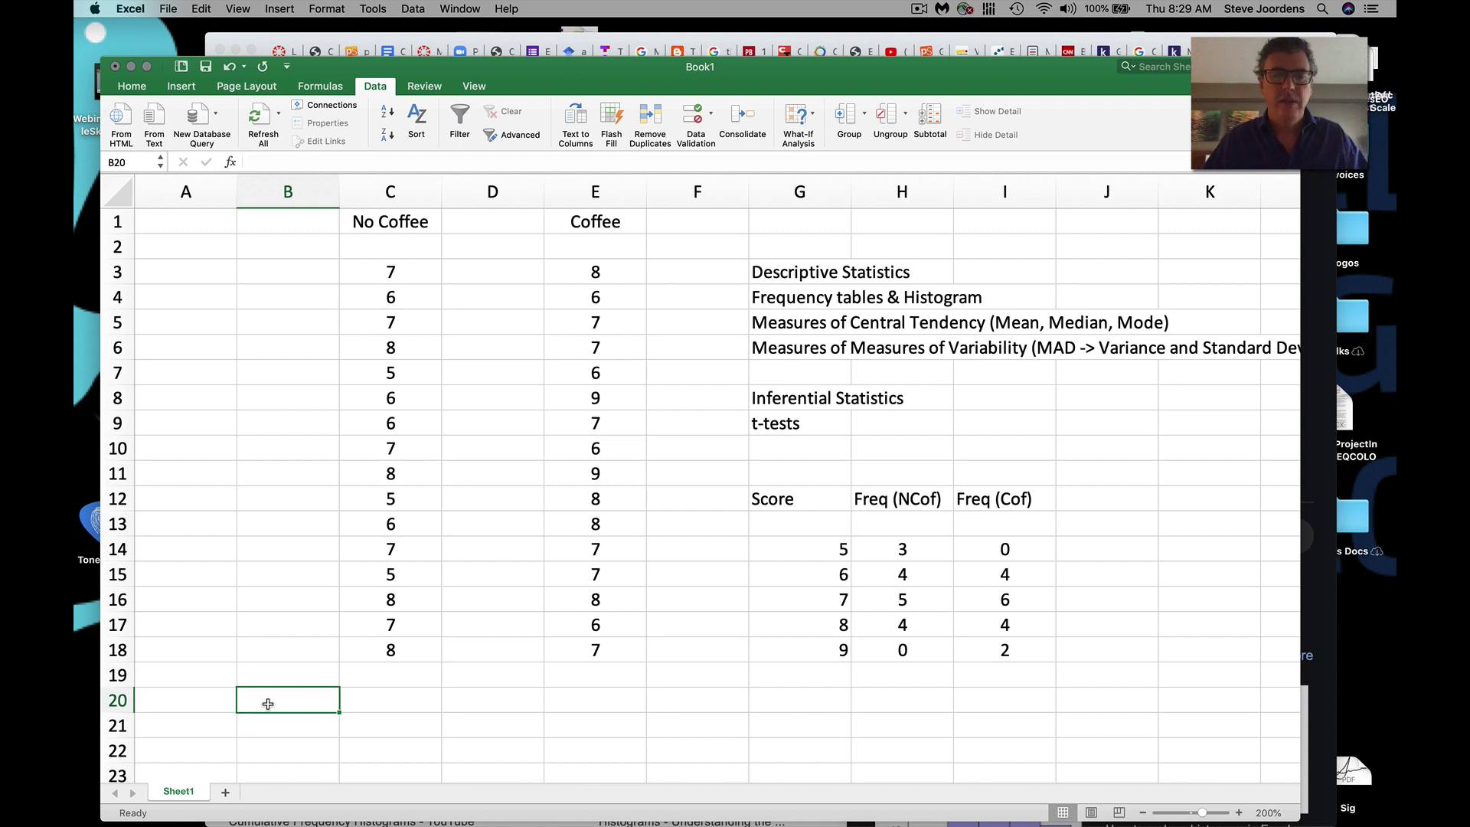
text(Mean)
click(382, 695)
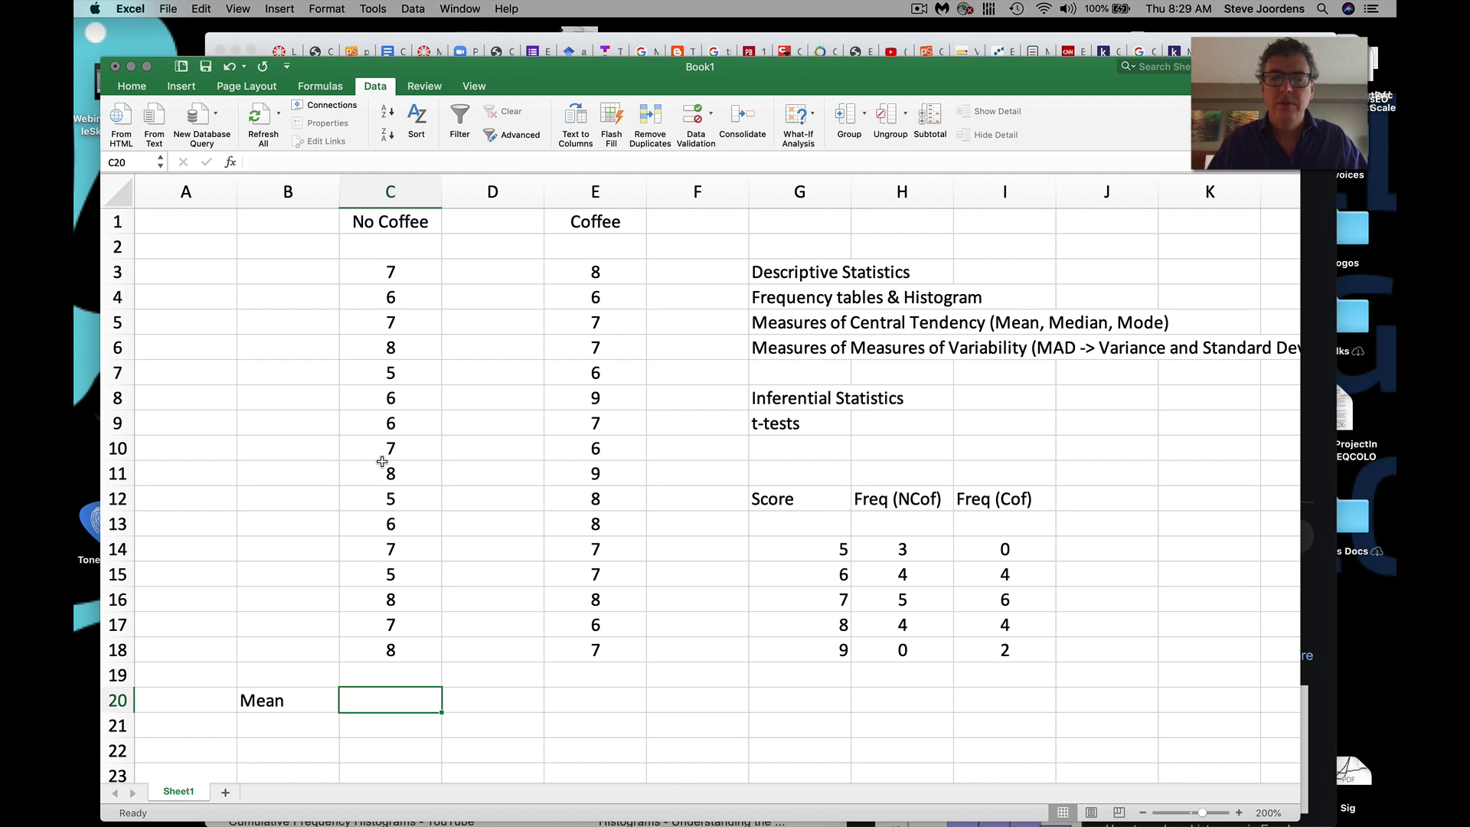
text(=sum)
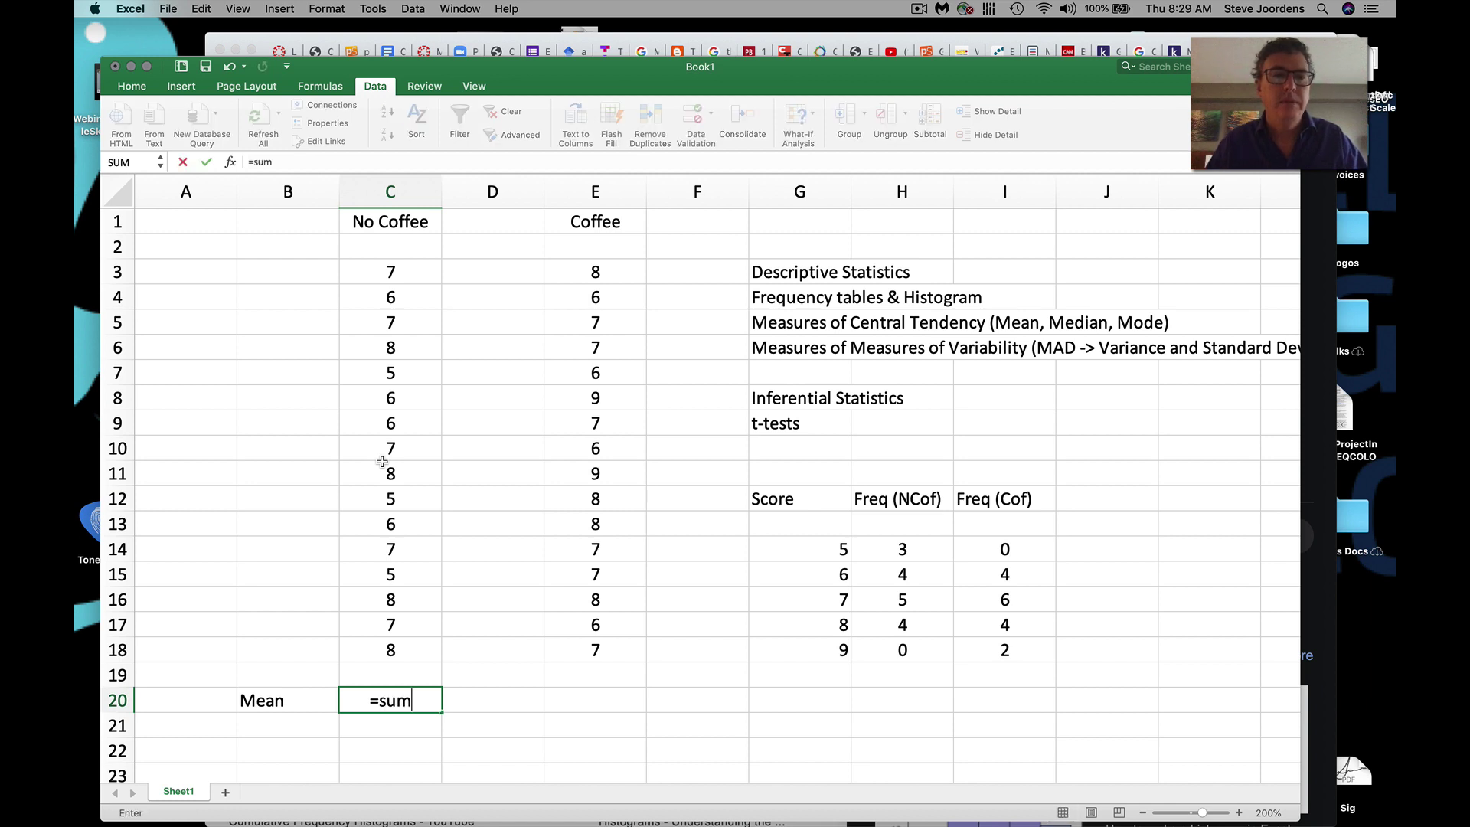
text(()
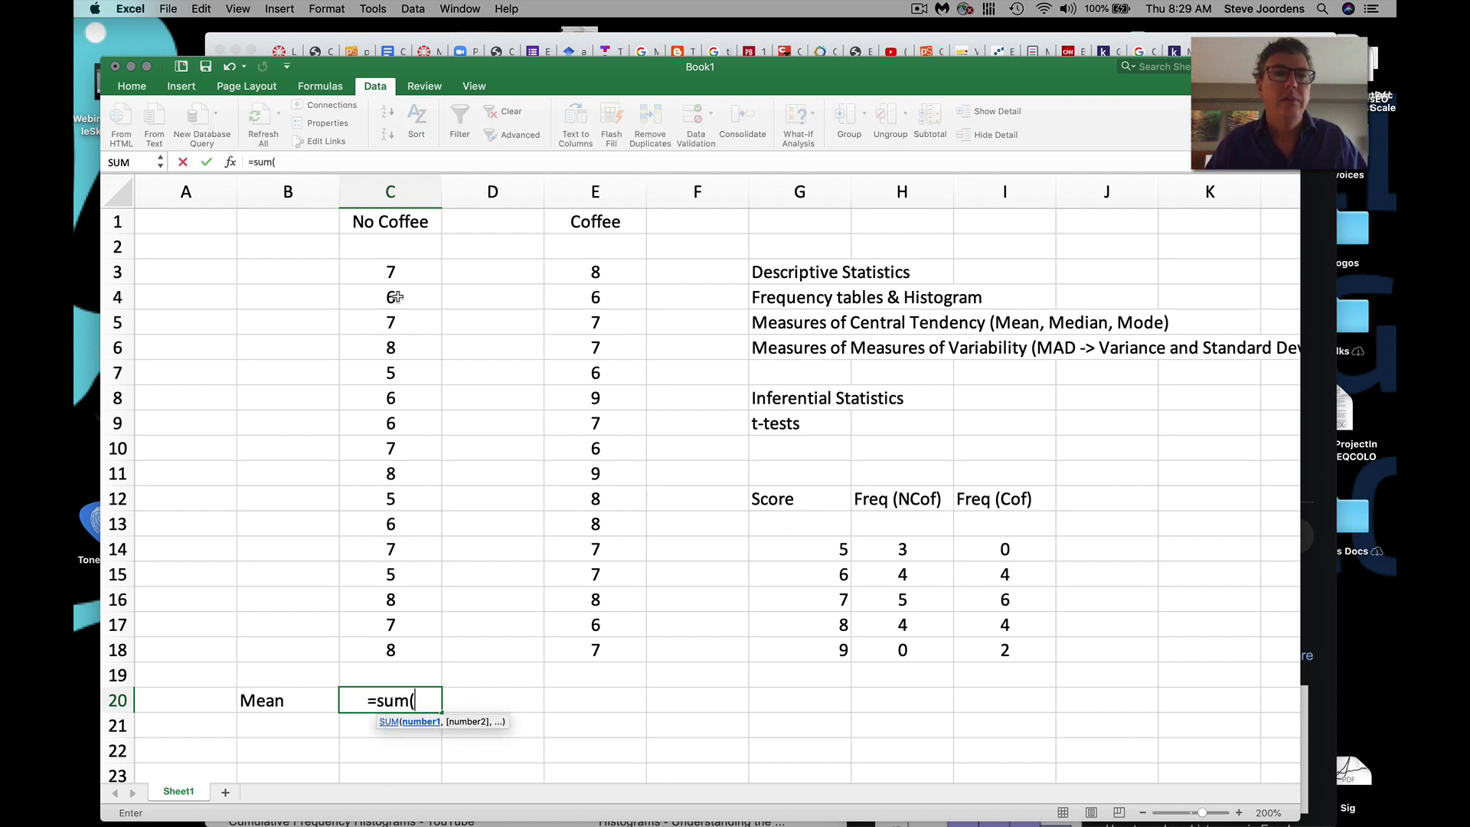
drag(398, 269, 399, 648)
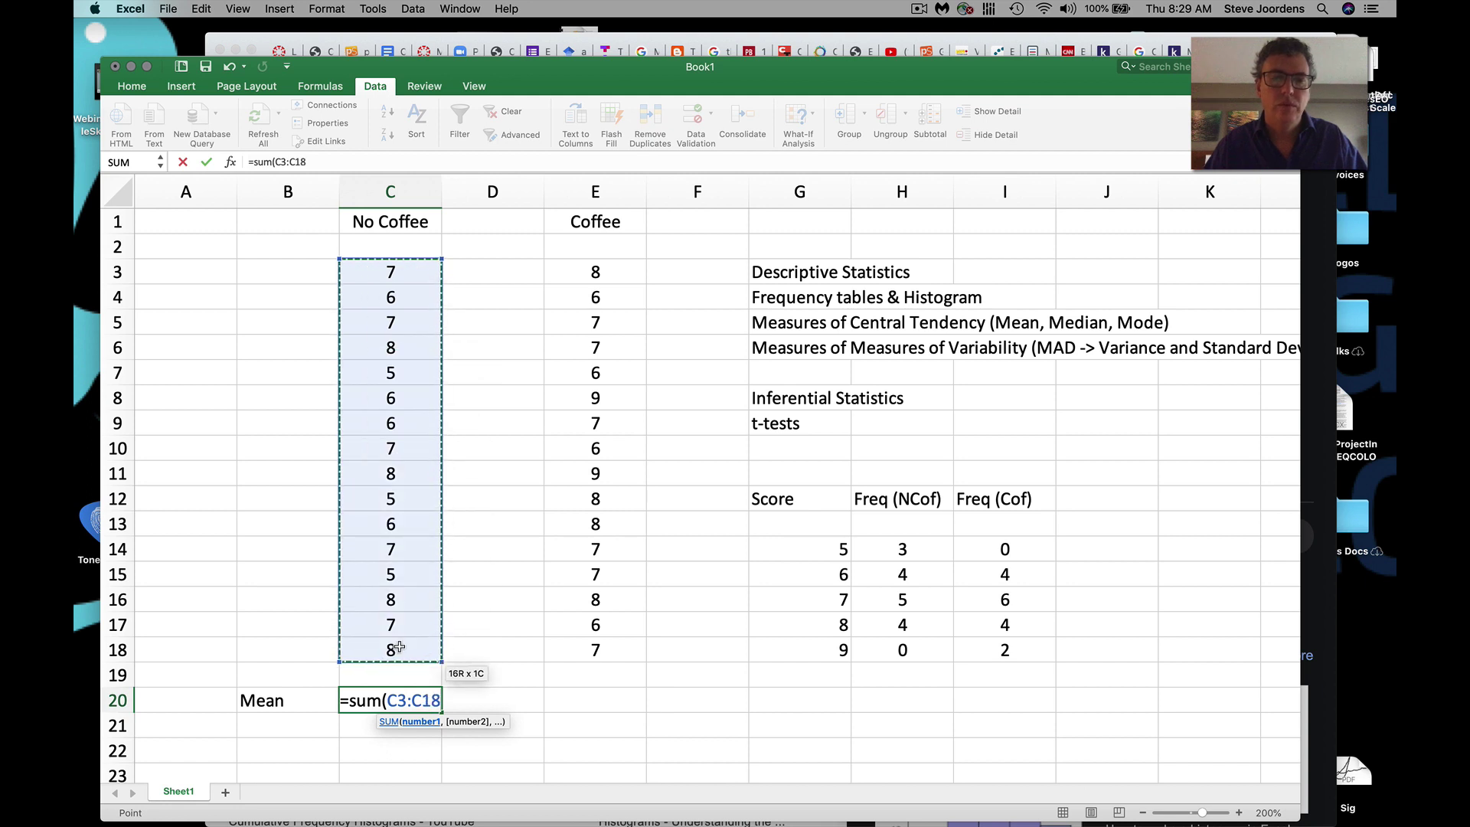
text())
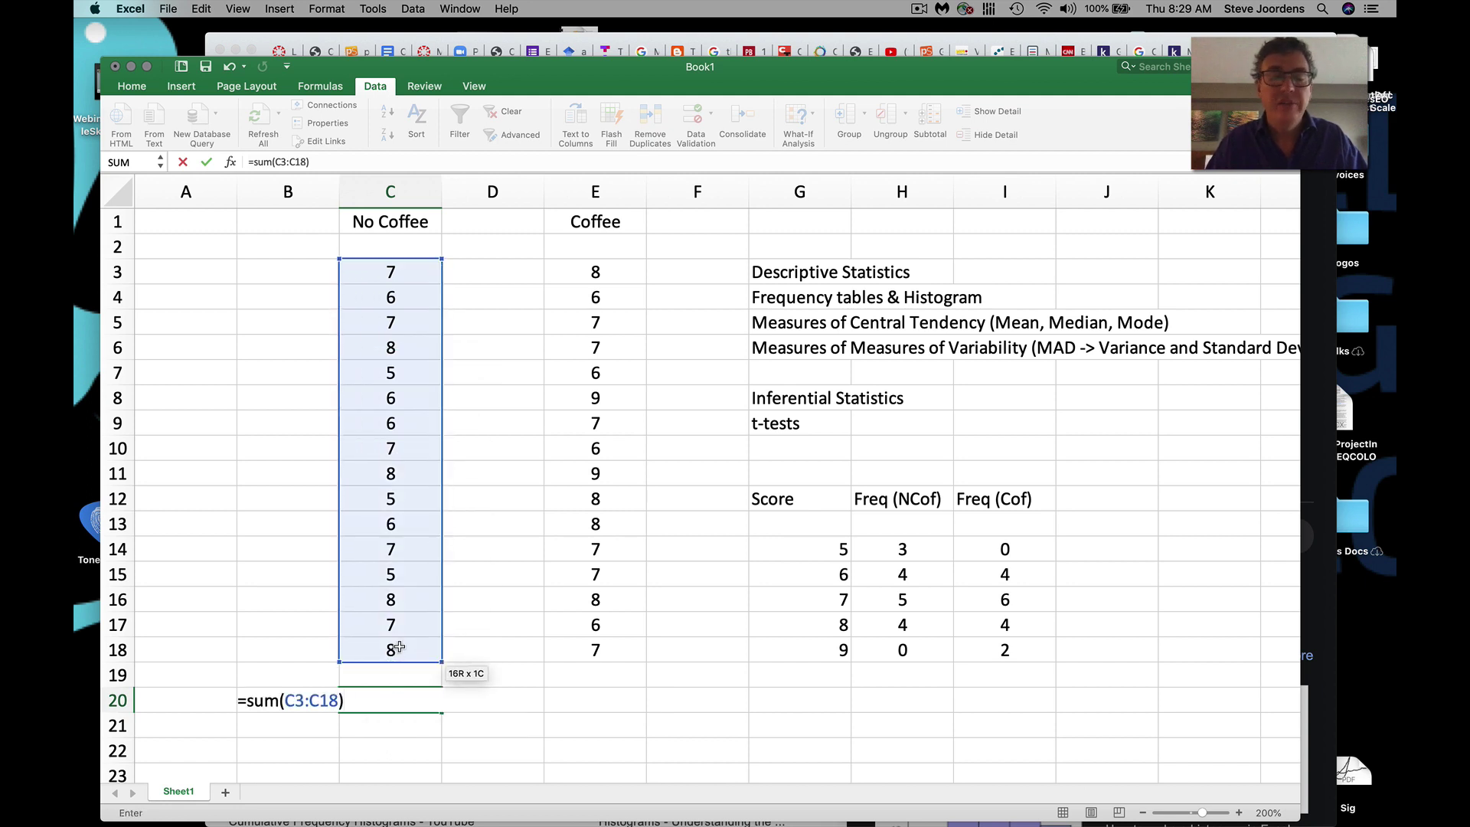
text( /)
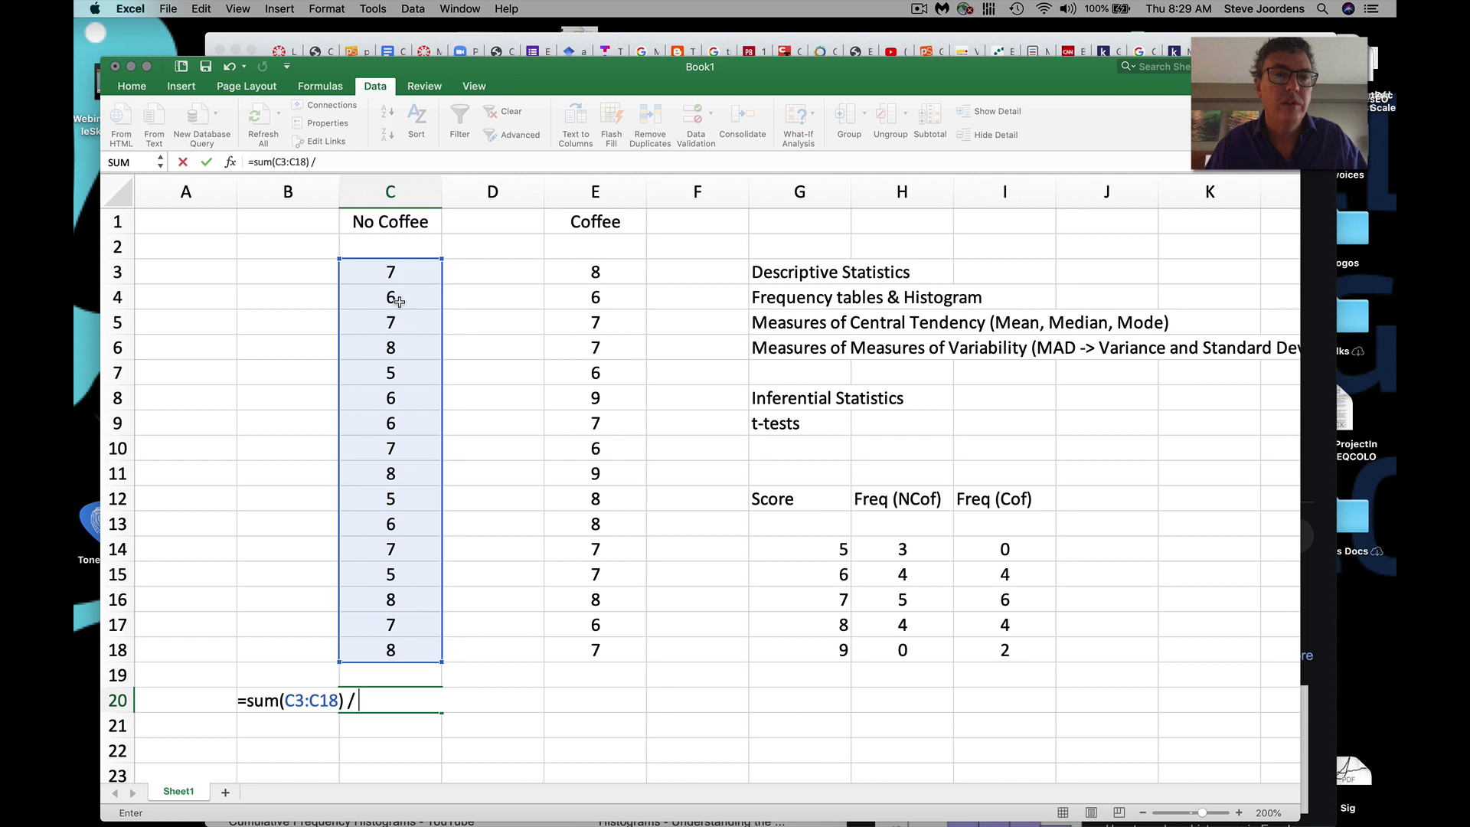
text(16)
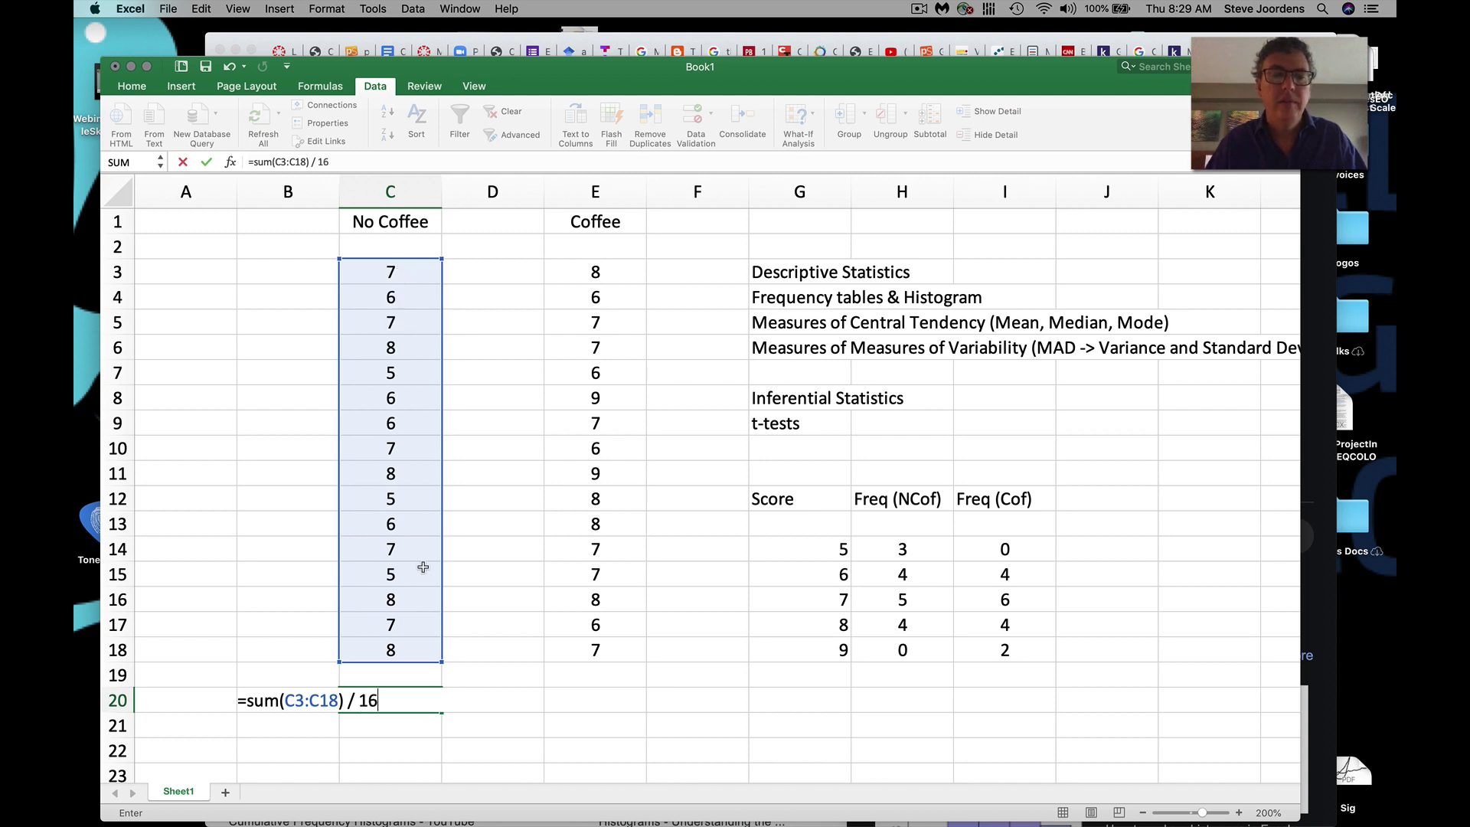
key(Return)
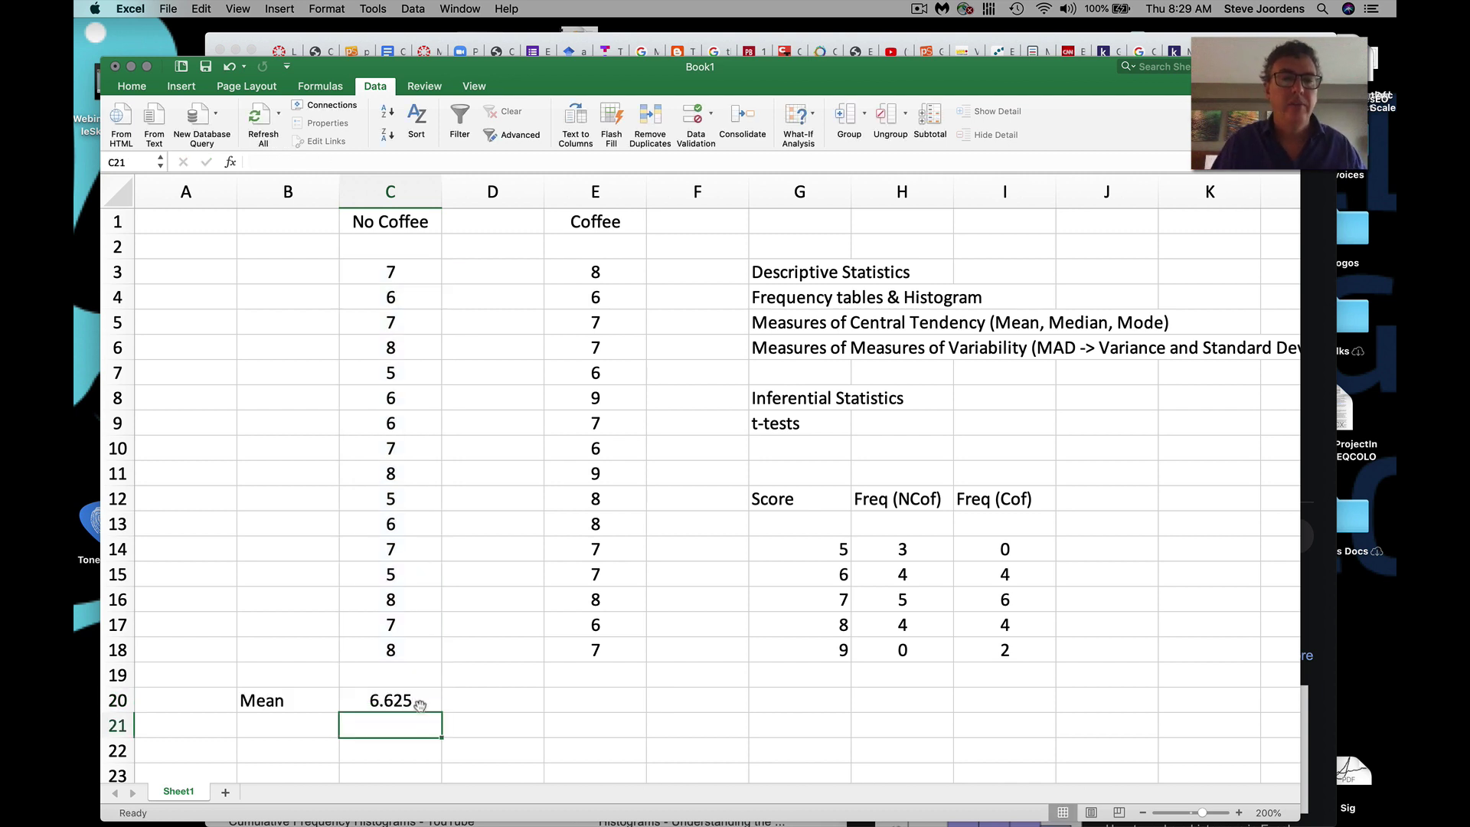
- Fill the mean formula from C20 across to E20 for the Coffee group and clear the copy in D20
click(426, 708)
drag(442, 711, 622, 714)
click(504, 710)
key(BackSpace)
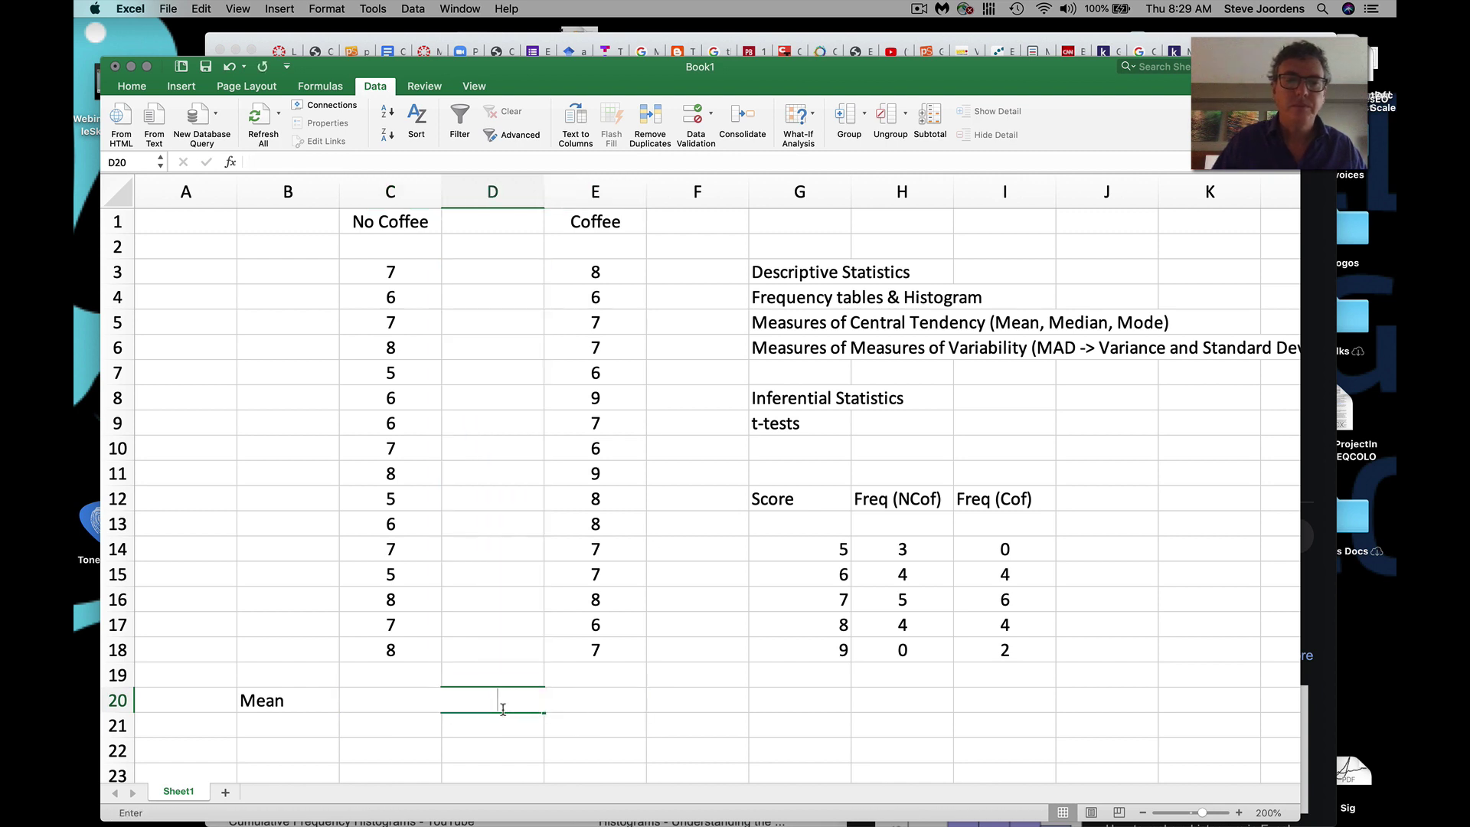
click(520, 766)
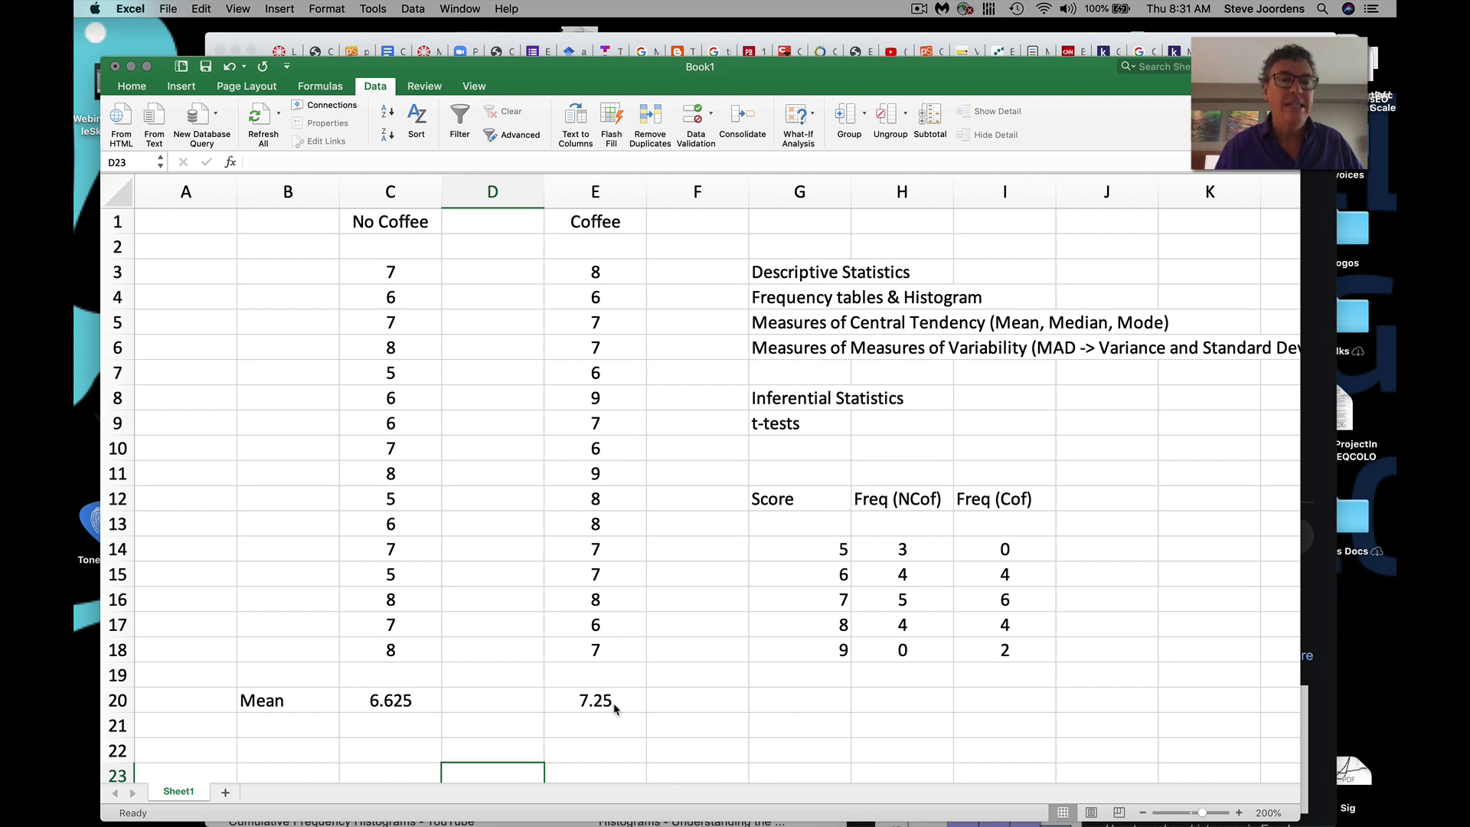
- Change the last Coffee score in cell E18 to 70 to test an outlier's effect on the mean
click(606, 655)
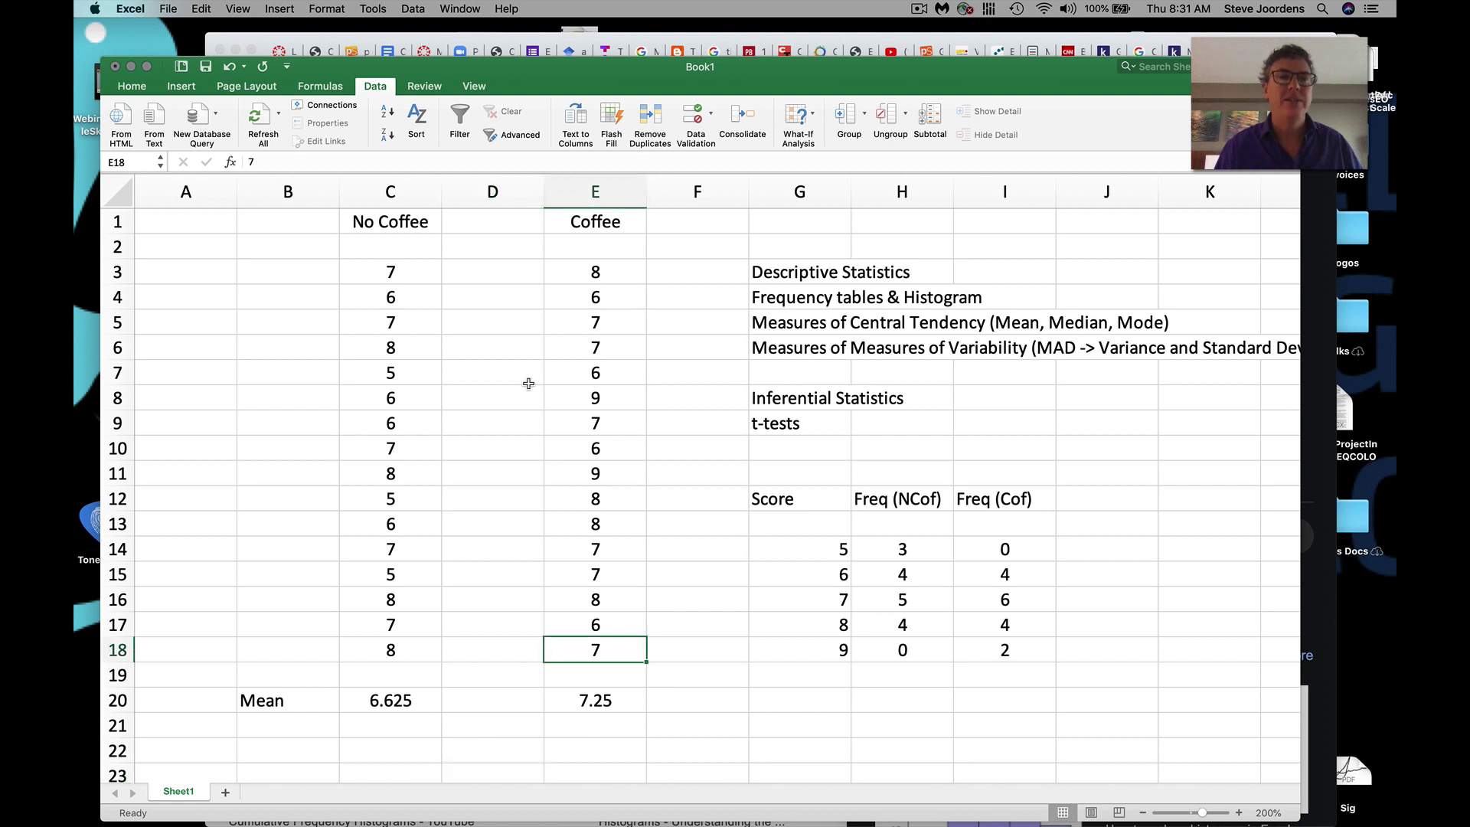
click(268, 161)
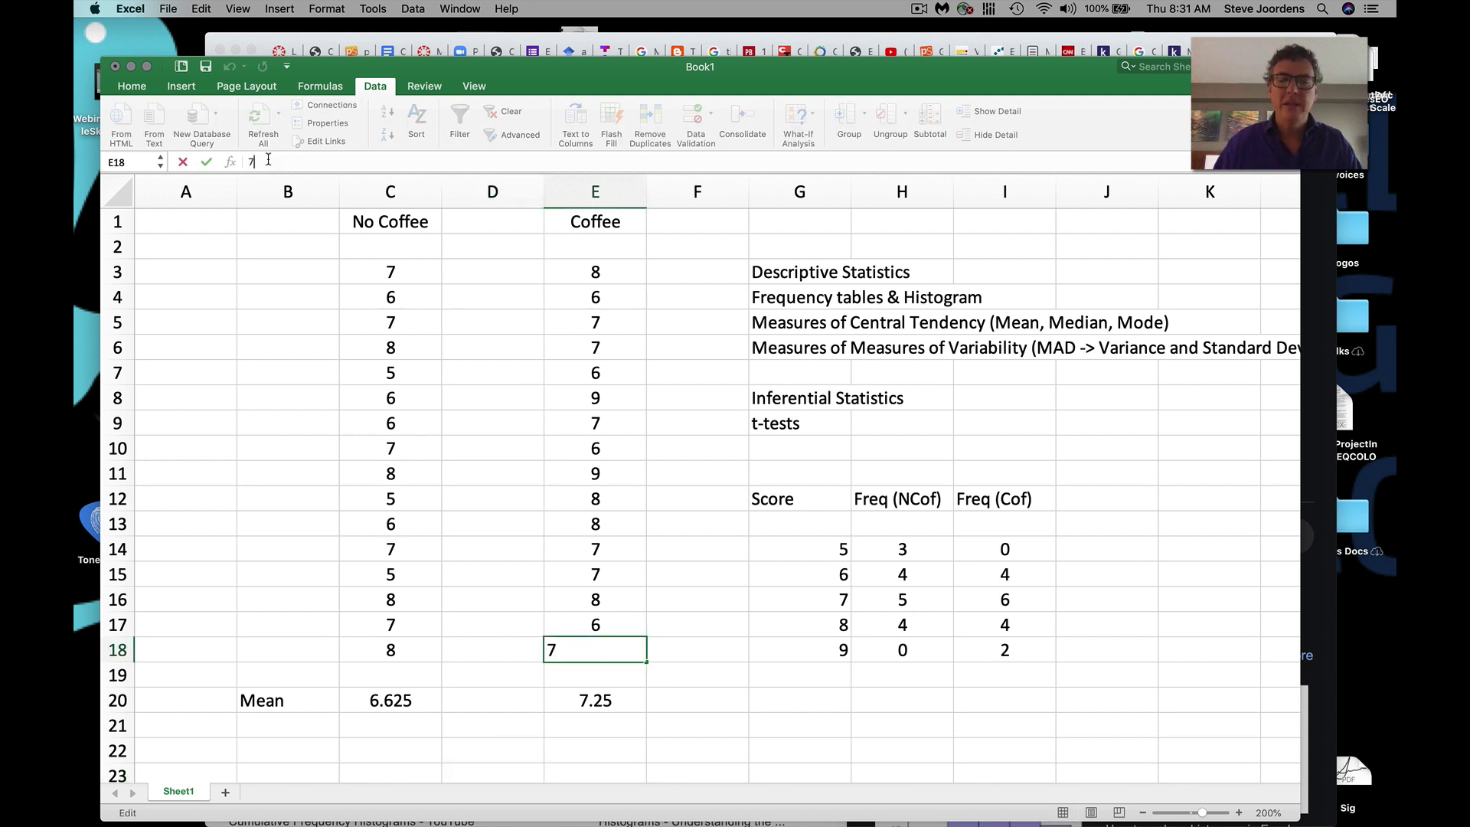
text(0)
key(Return)
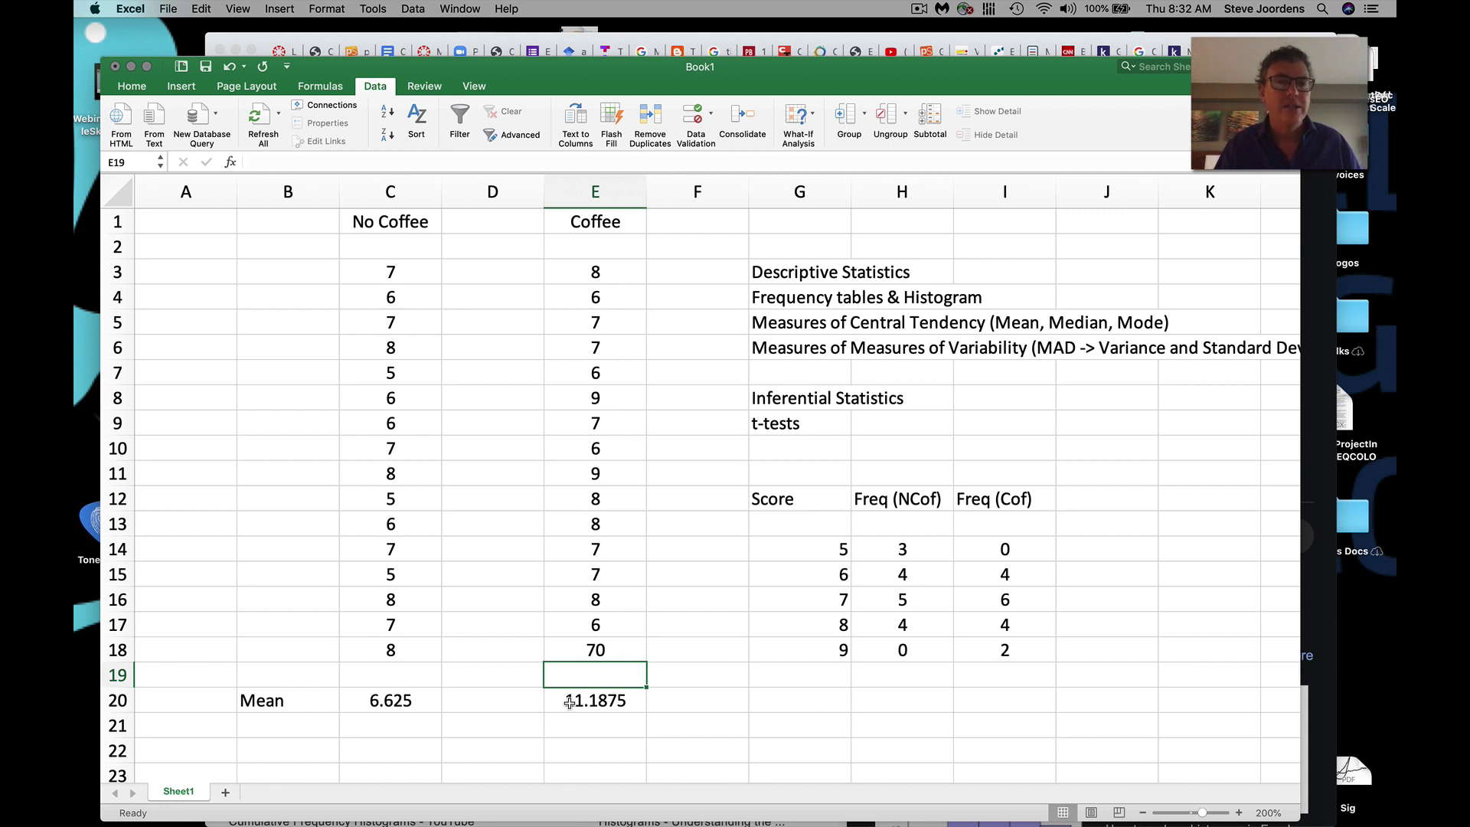
- Set the outlier Coffee score in cell E18 back to 7
click(601, 651)
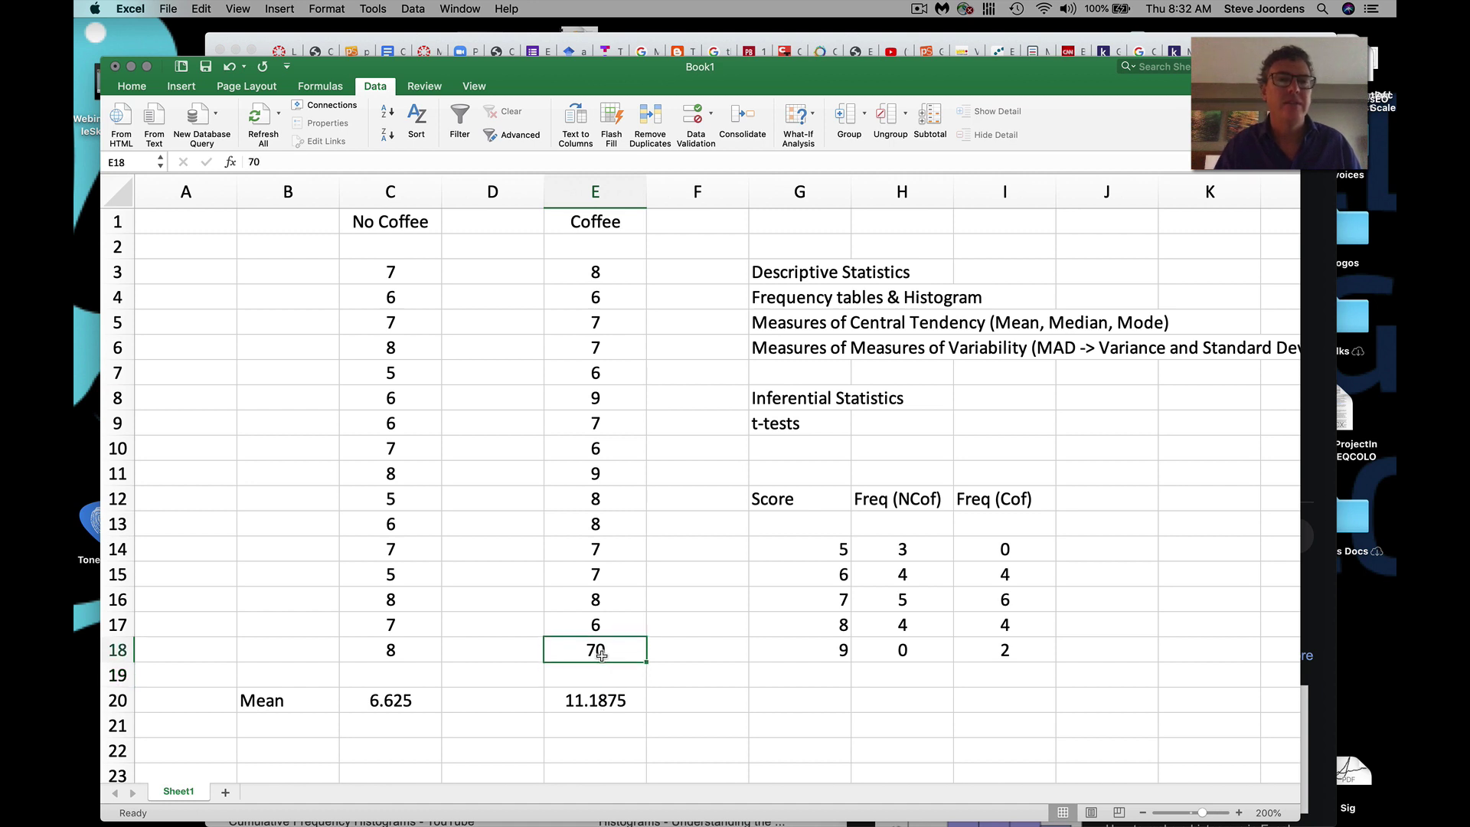
click(265, 160)
key(BackSpace)
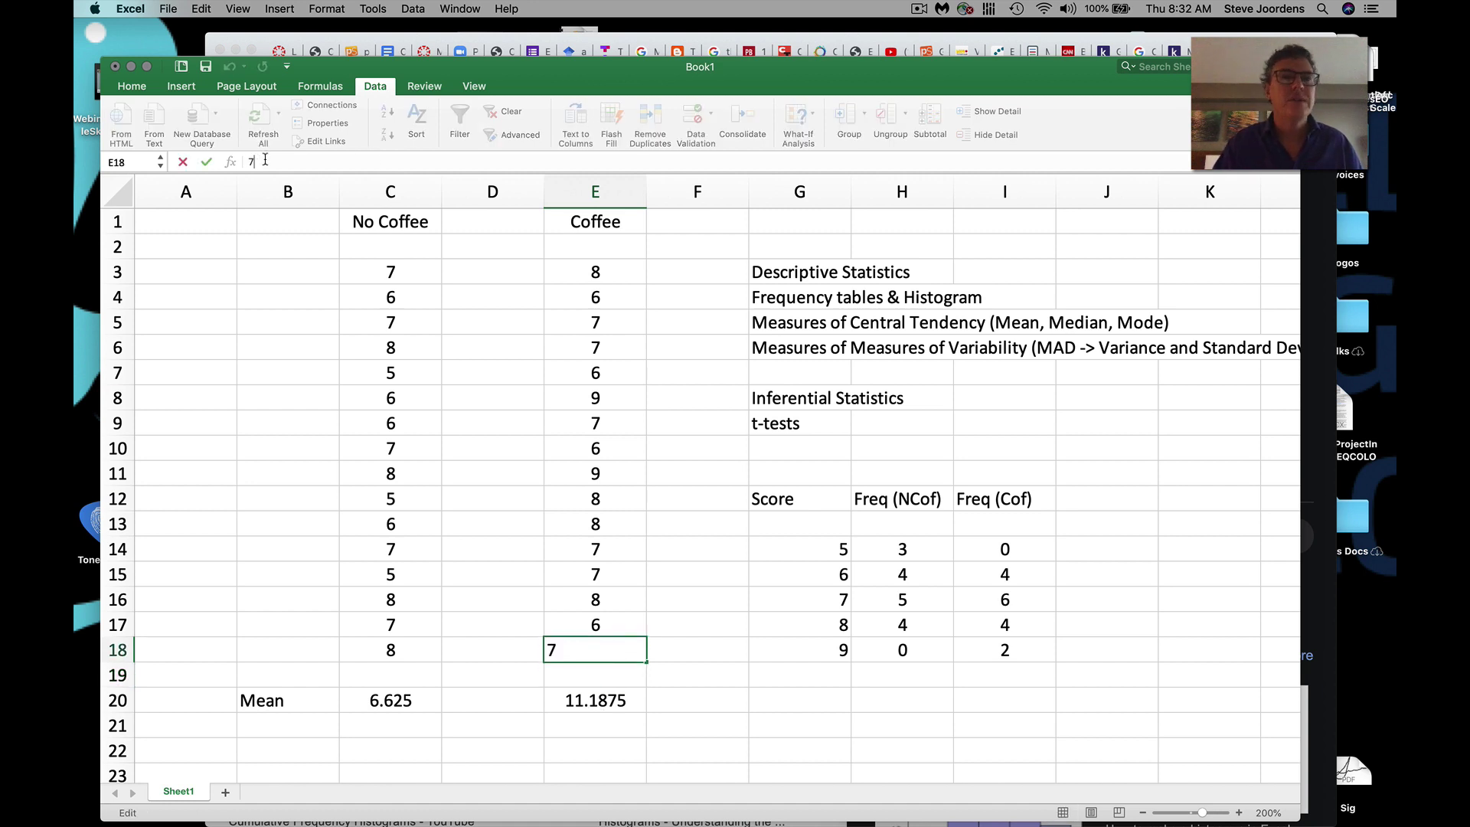
key(Return)
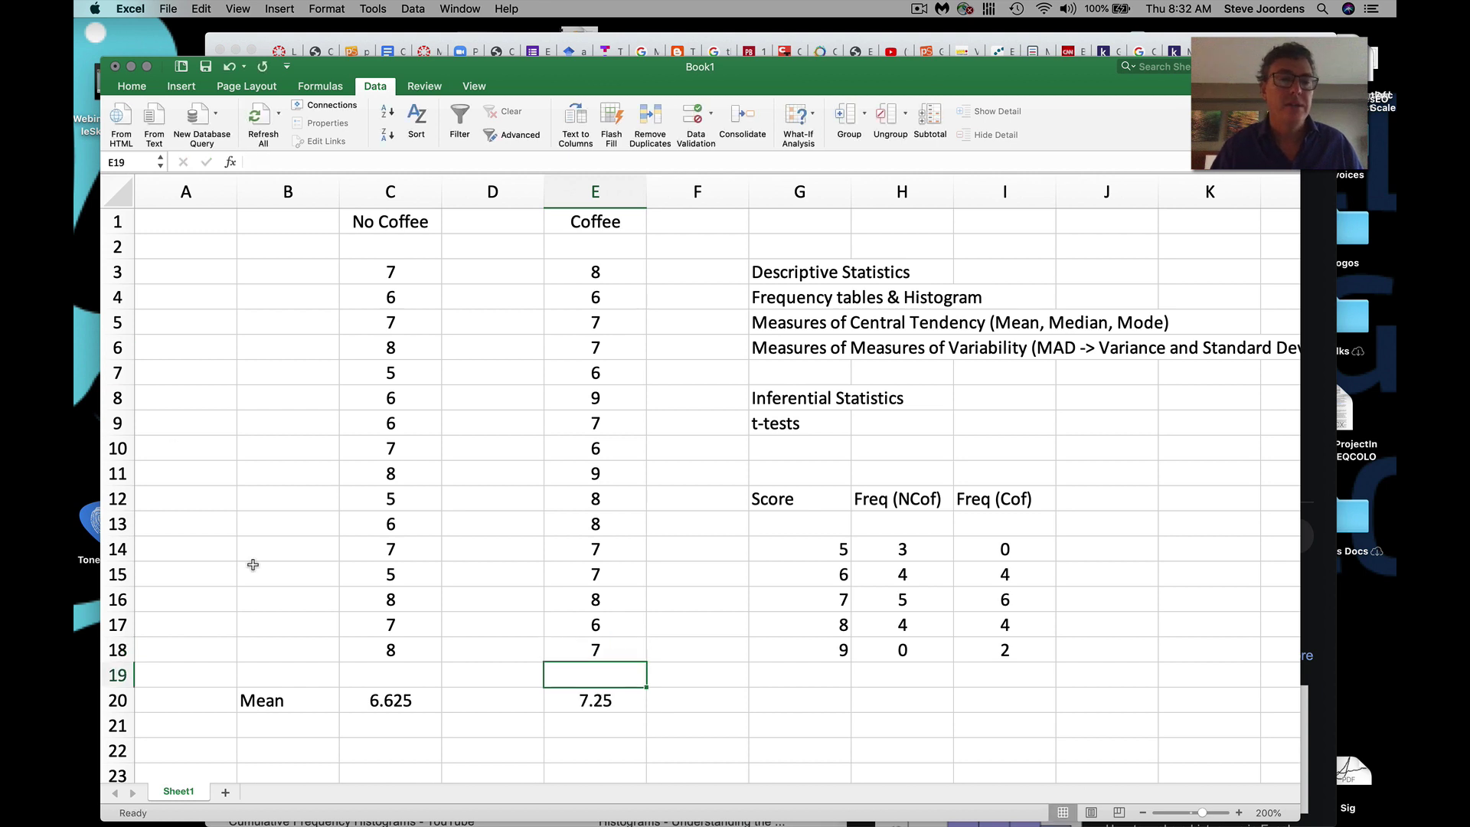
- Label cell B21 "Median" below the Mean label and select cell C21
click(271, 728)
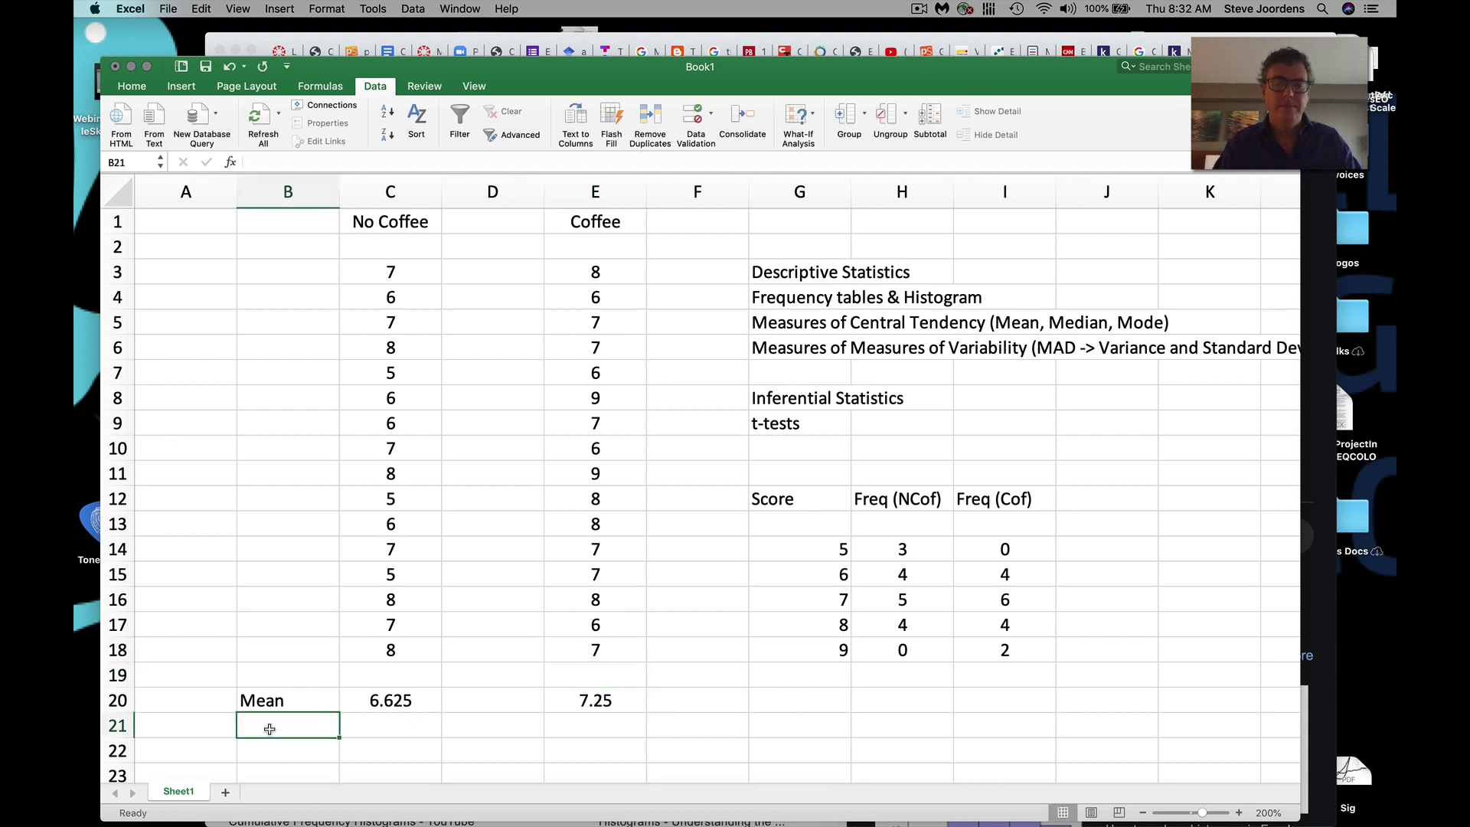
text(Median)
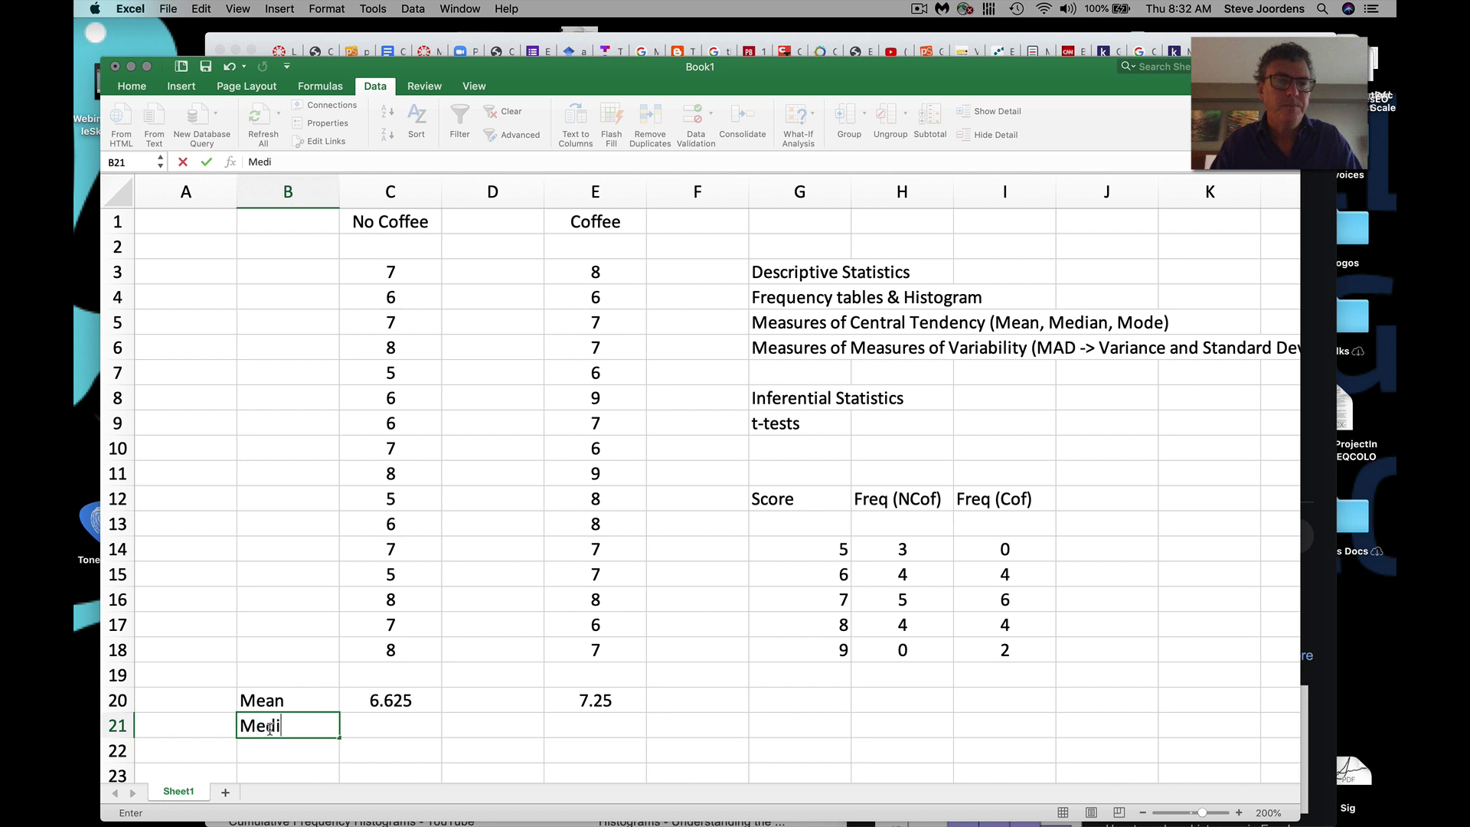
click(400, 730)
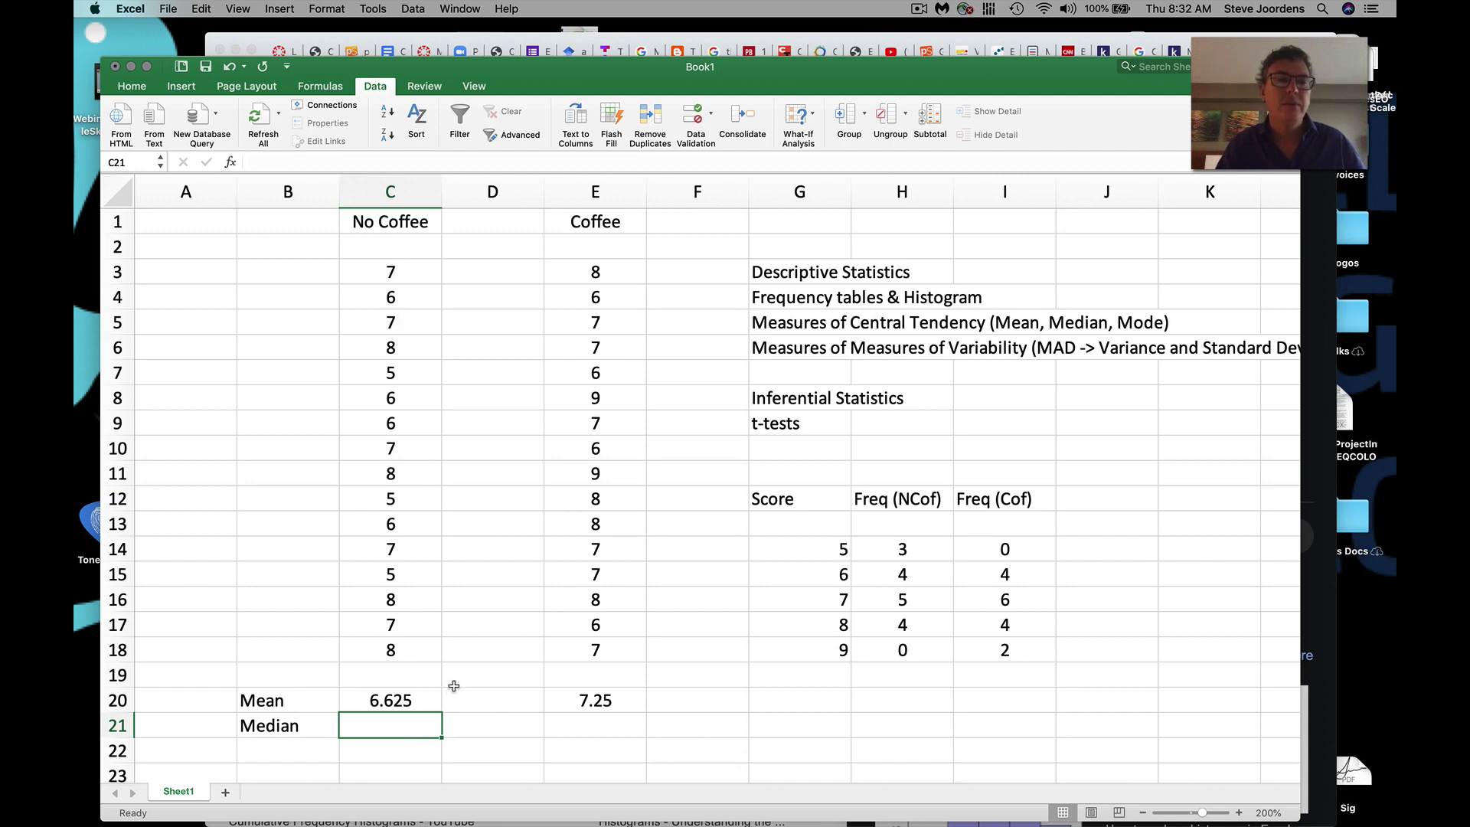
- Enter 7 as the median for the No Coffee group in C21 and for the Coffee group in E21
scroll(450, 624, down, 3)
scroll(451, 628, up, 2)
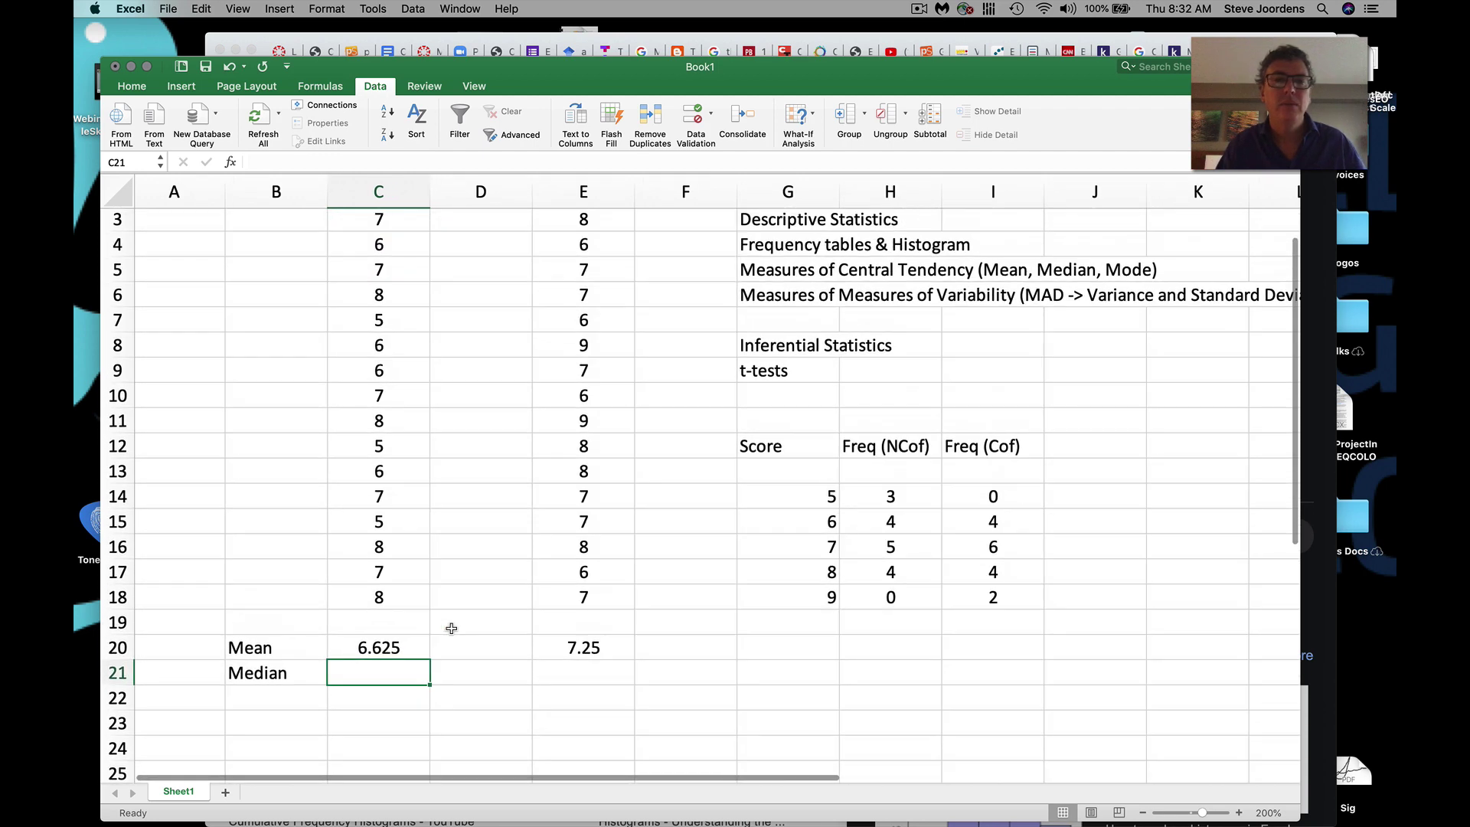
scroll(452, 628, down, 3)
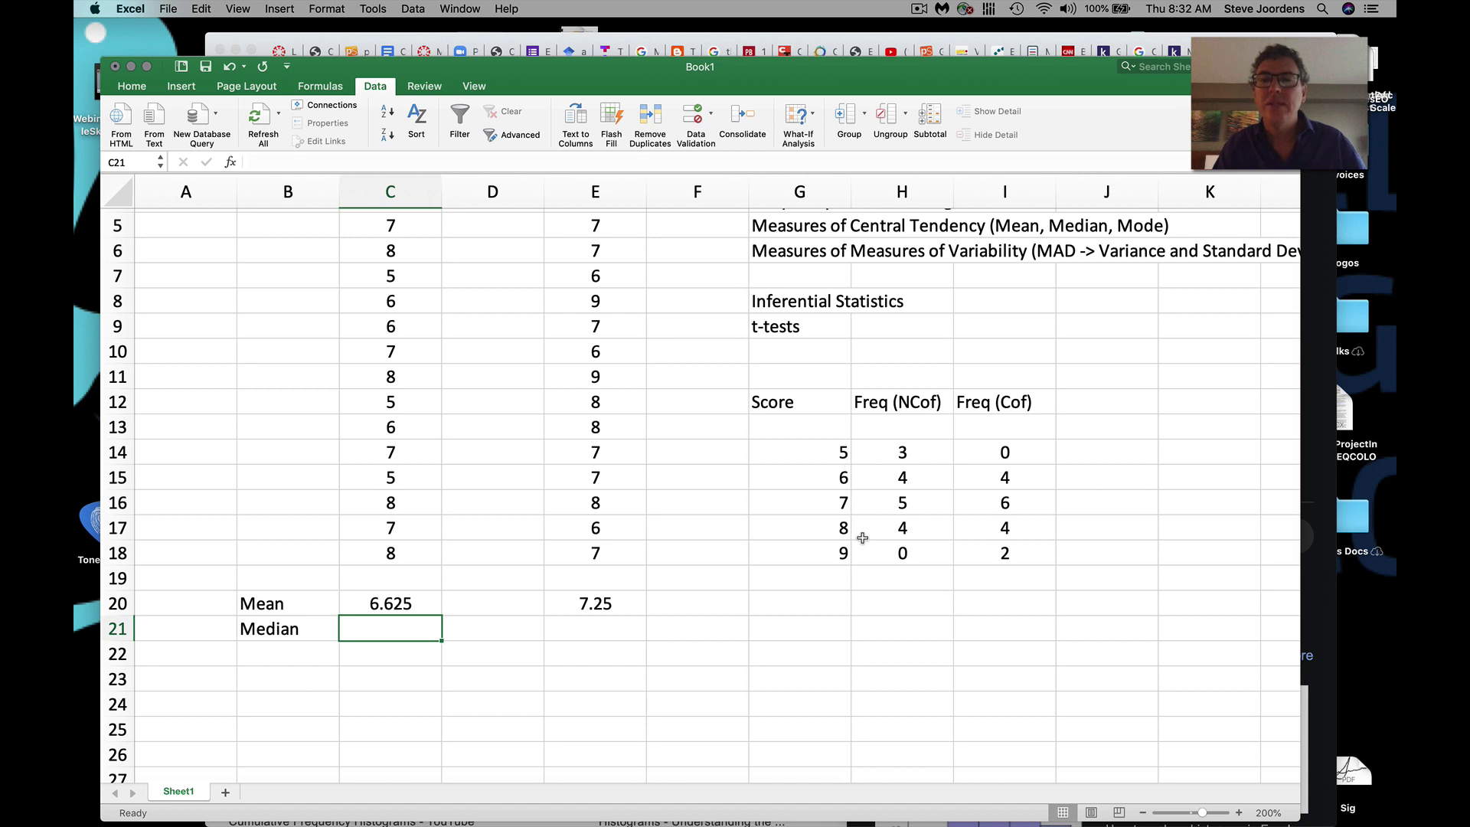
scroll(881, 540, up, 3)
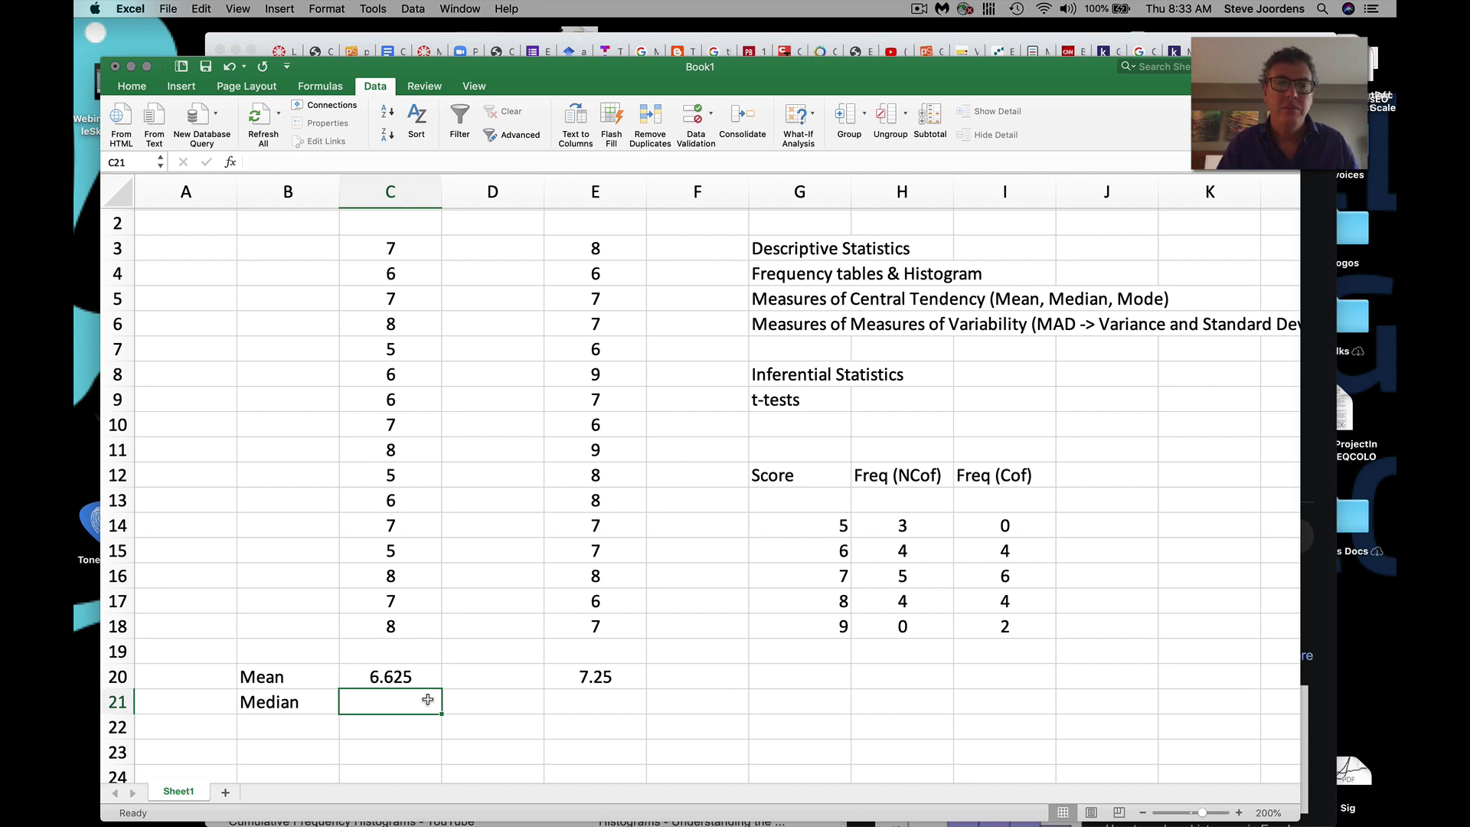
text(7)
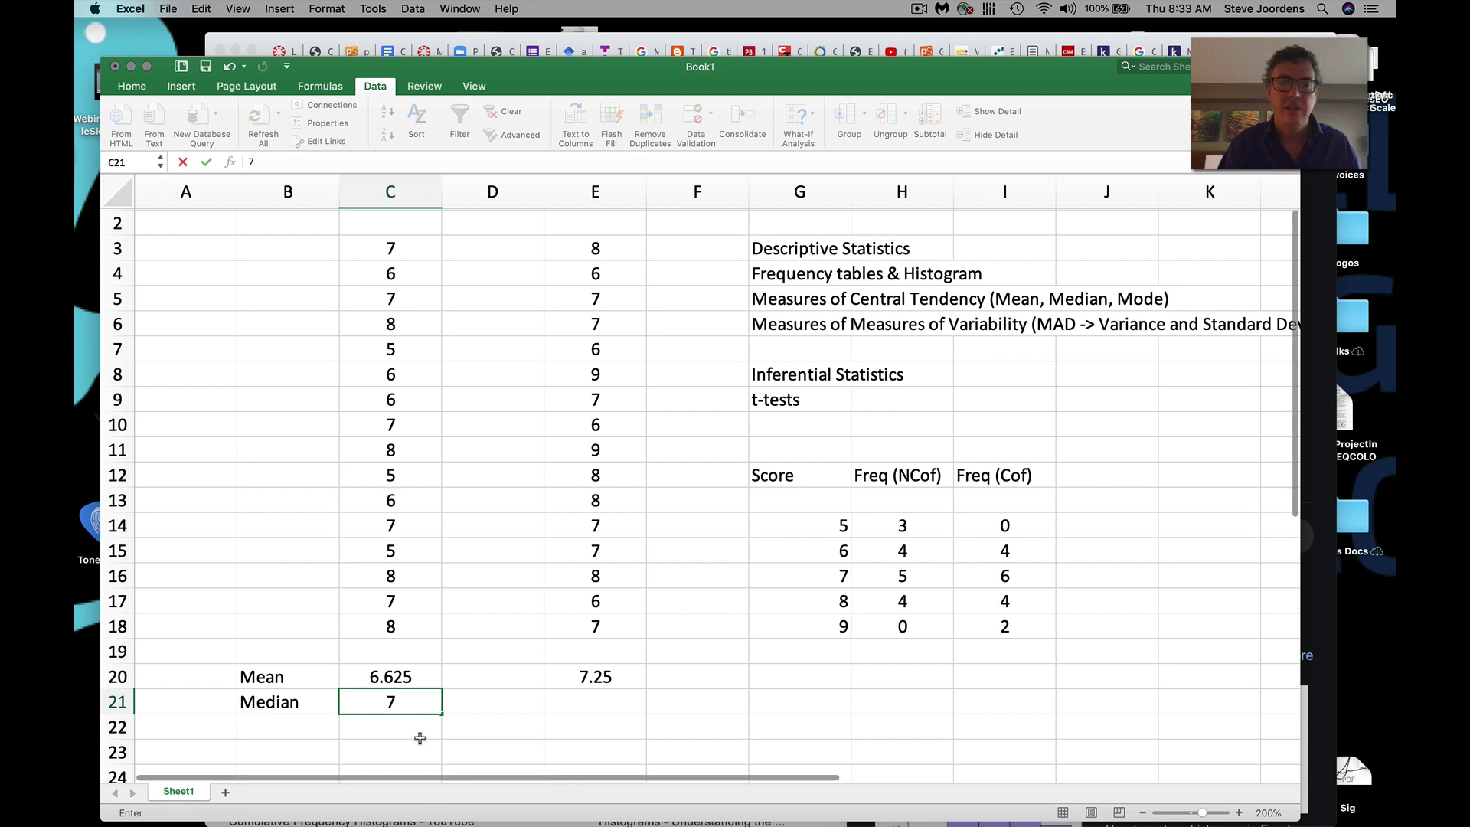
click(418, 735)
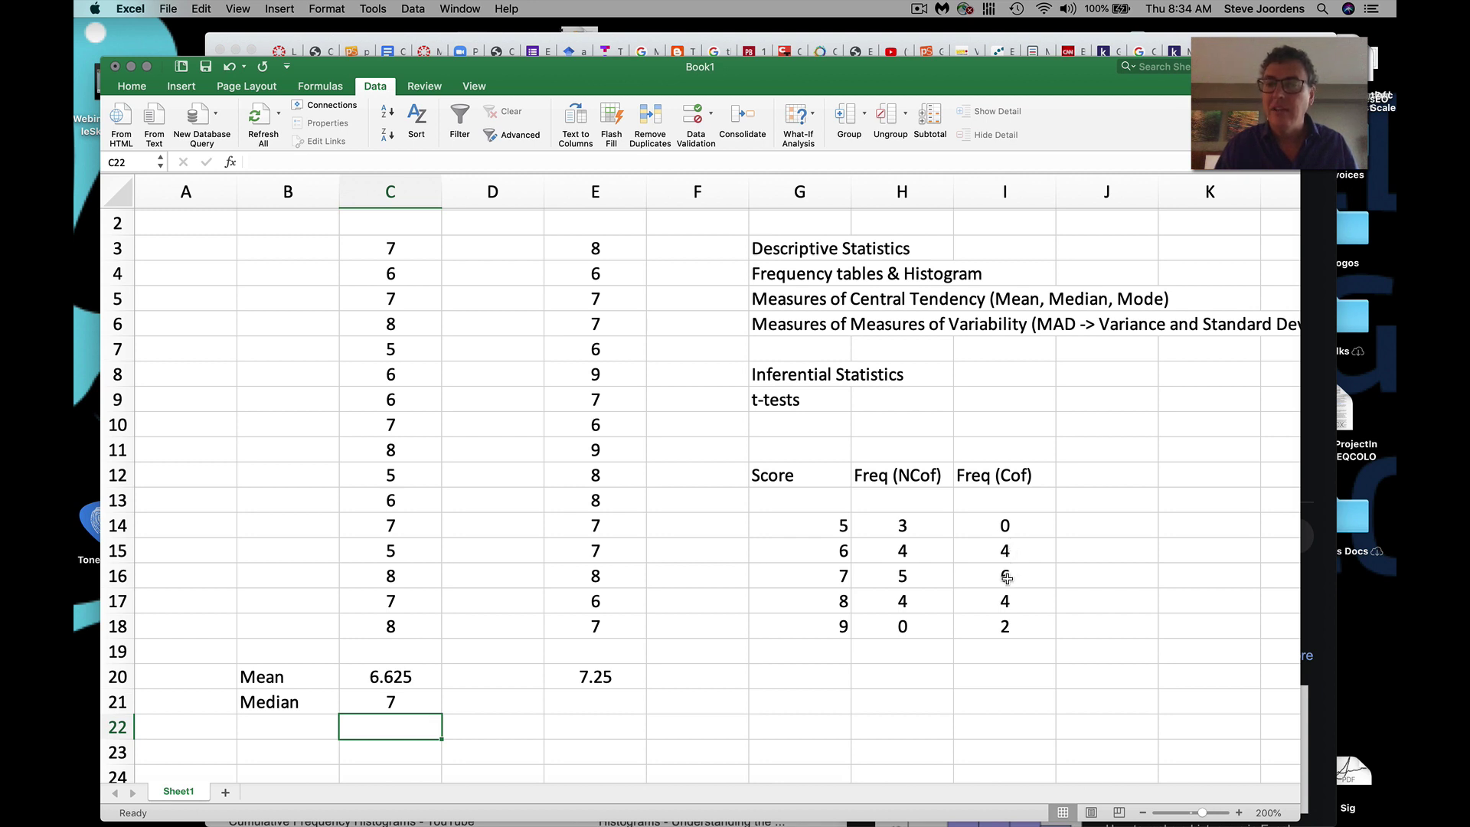
click(592, 700)
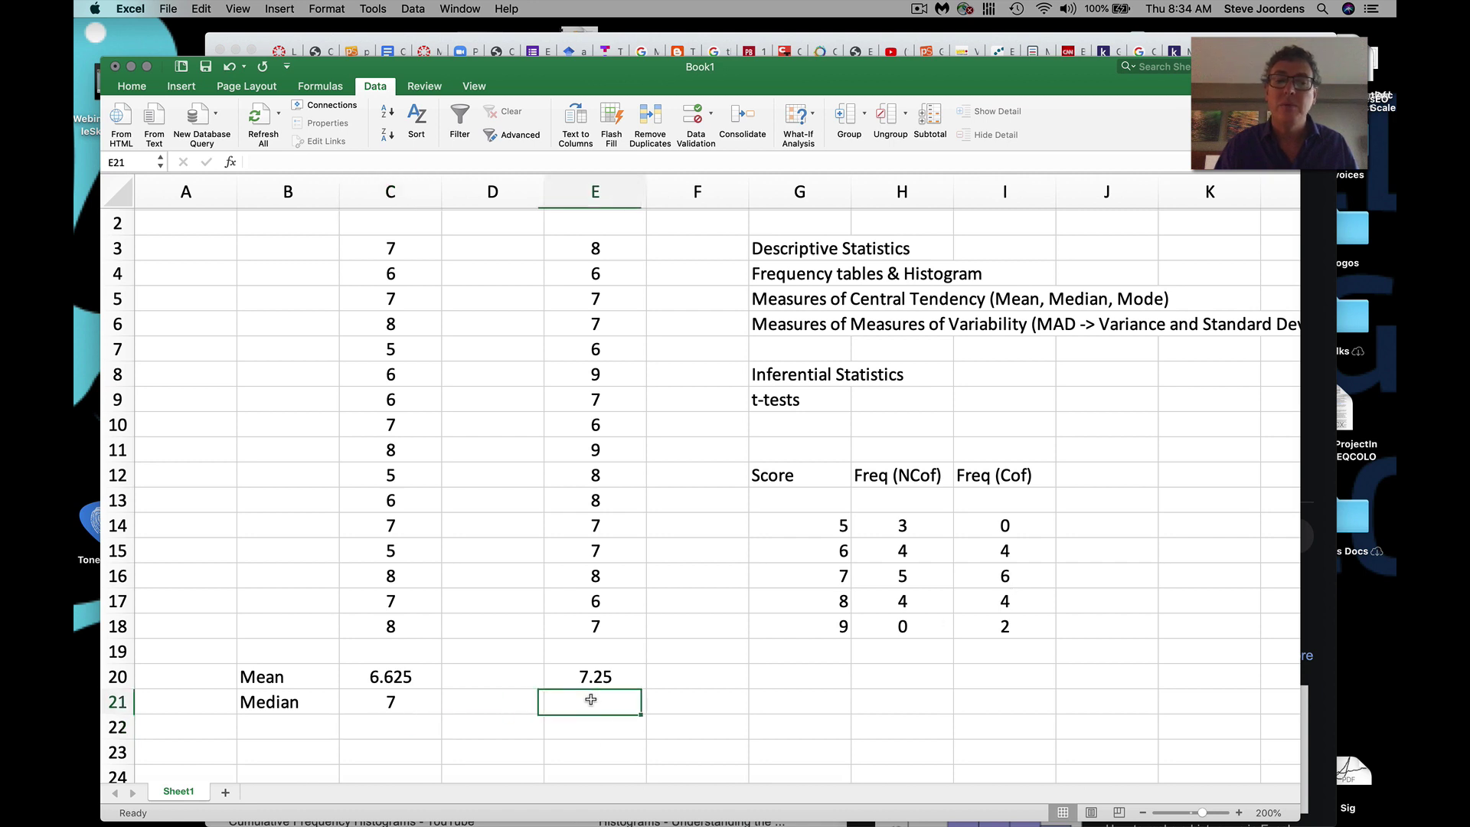
text(7)
click(599, 733)
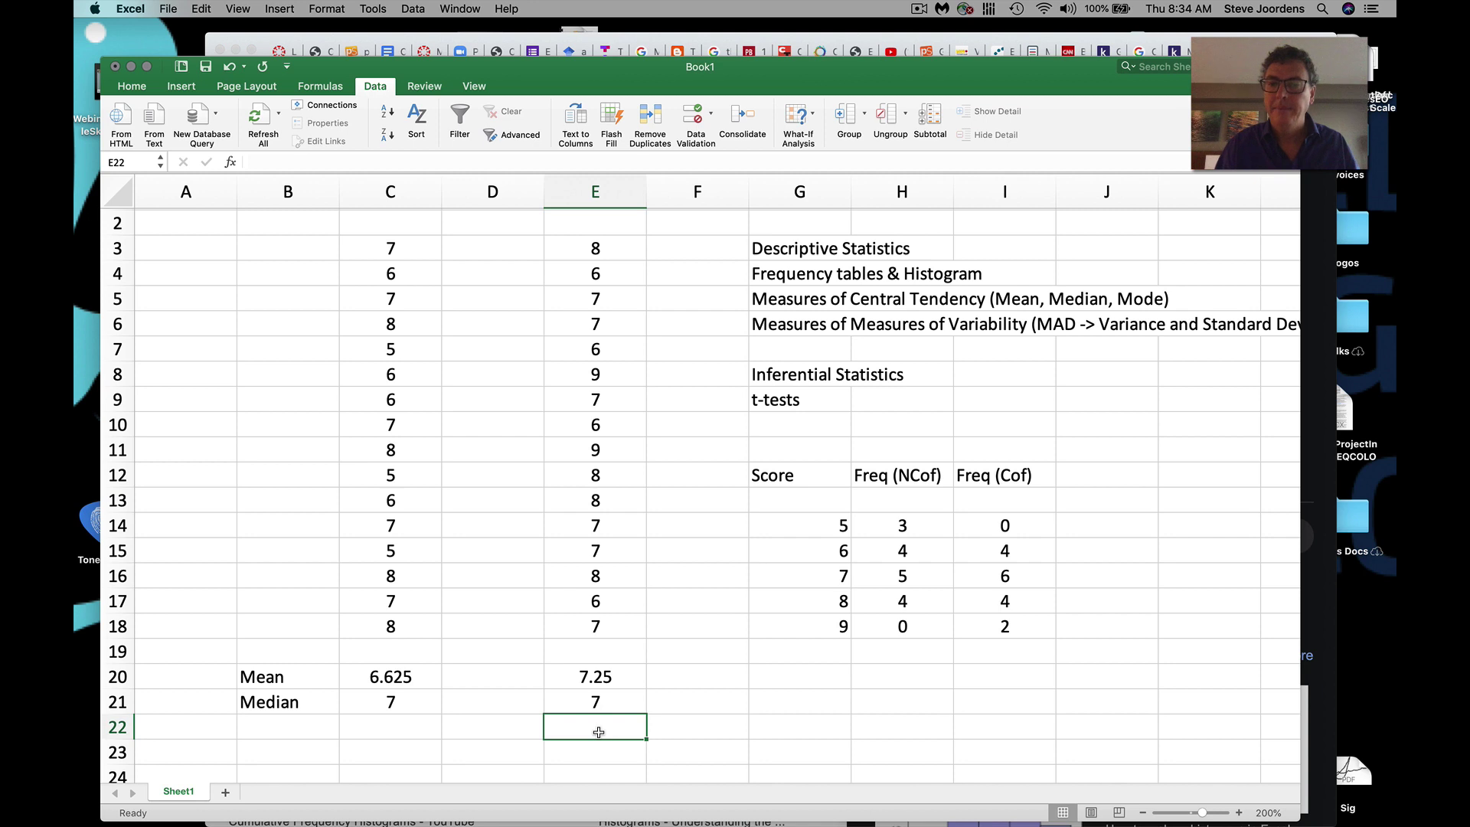
- Change the last Coffee score in cell E18 to 70 to compare an outlier's effect on the mean and median
click(600, 624)
click(274, 164)
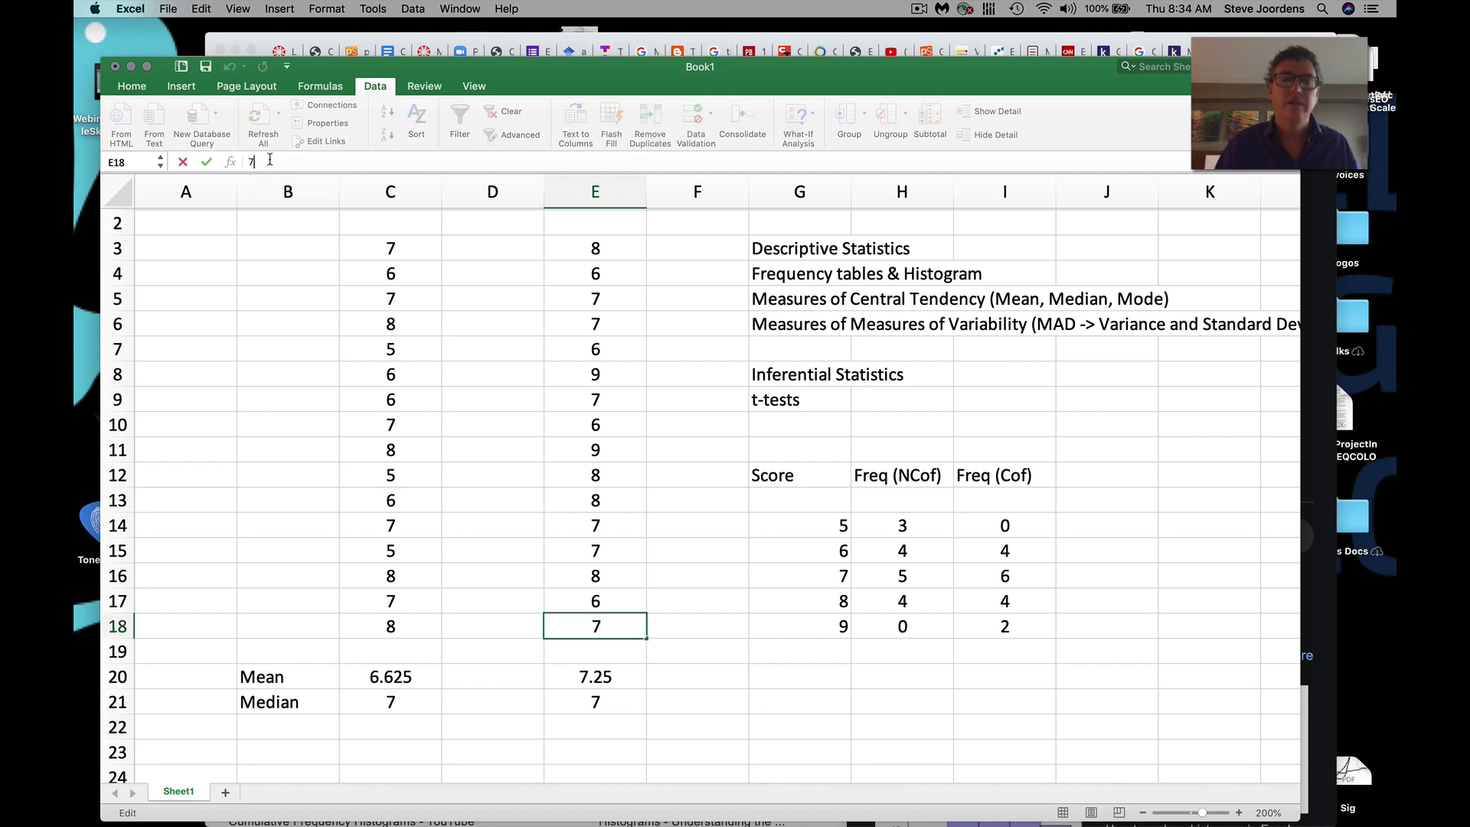
text(0)
click(685, 718)
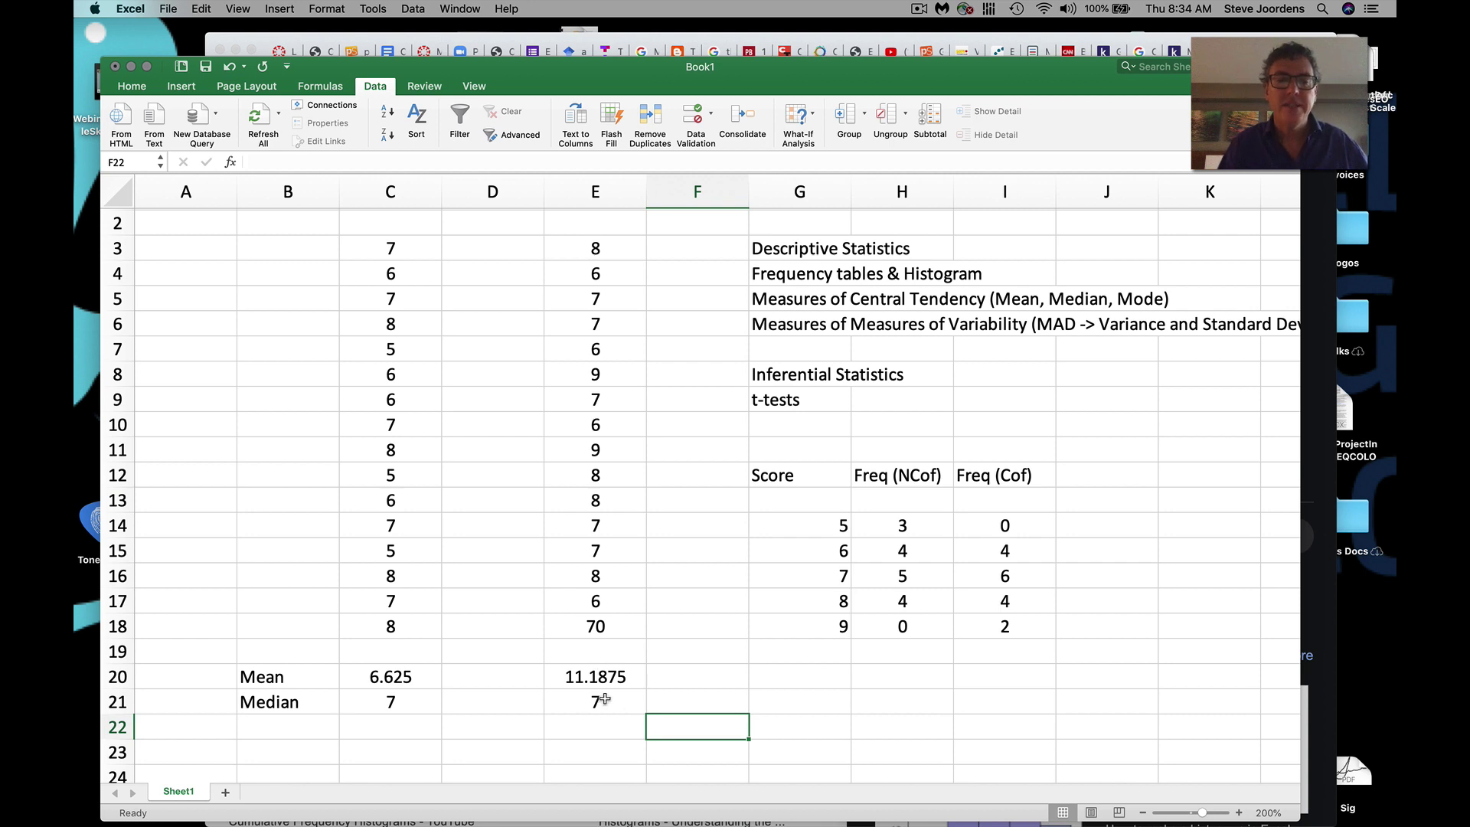
- Restore the last Coffee score in cell E18 to 7
click(607, 628)
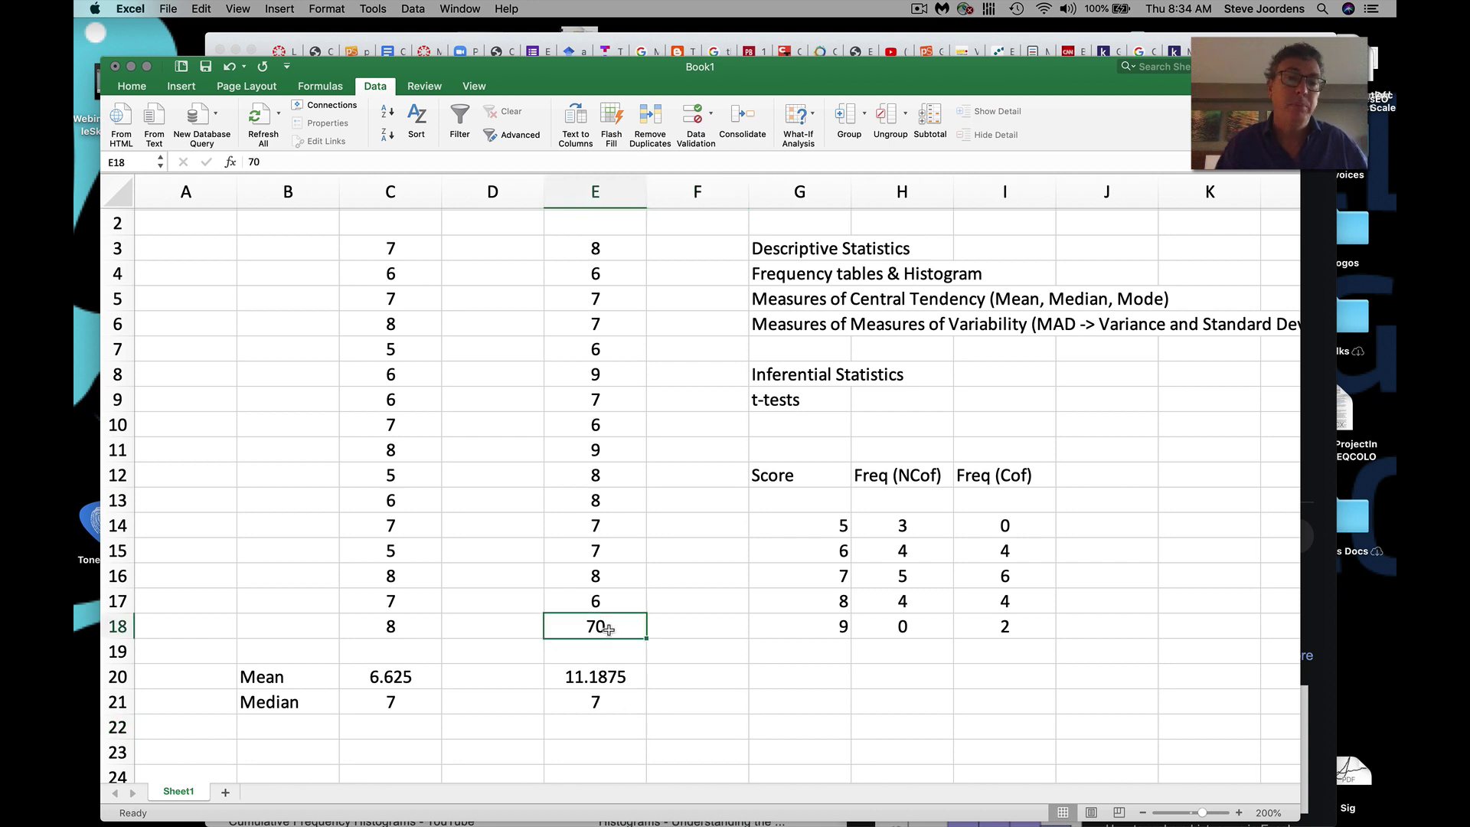
click(268, 161)
key(BackSpace)
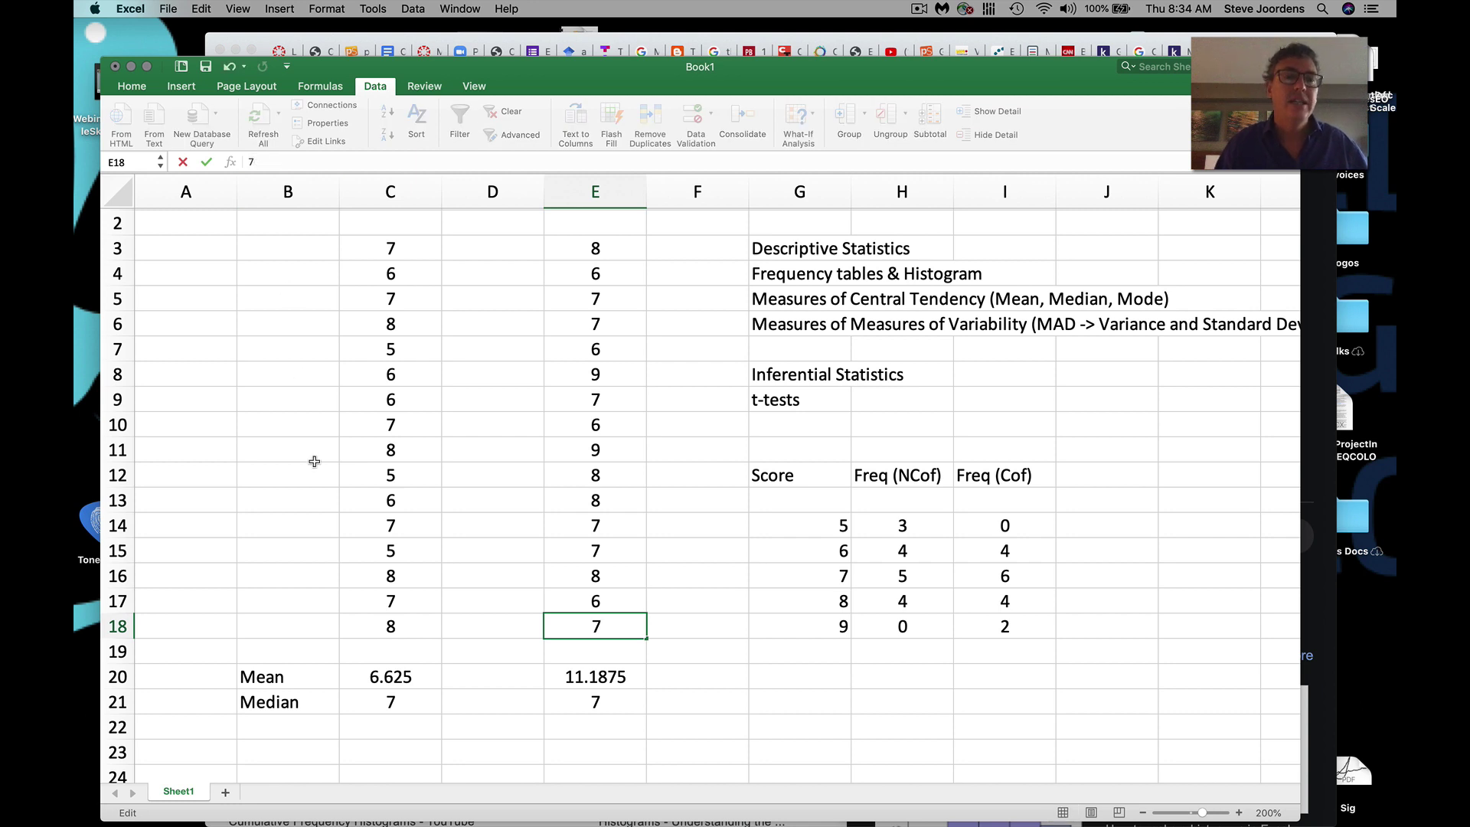
click(496, 672)
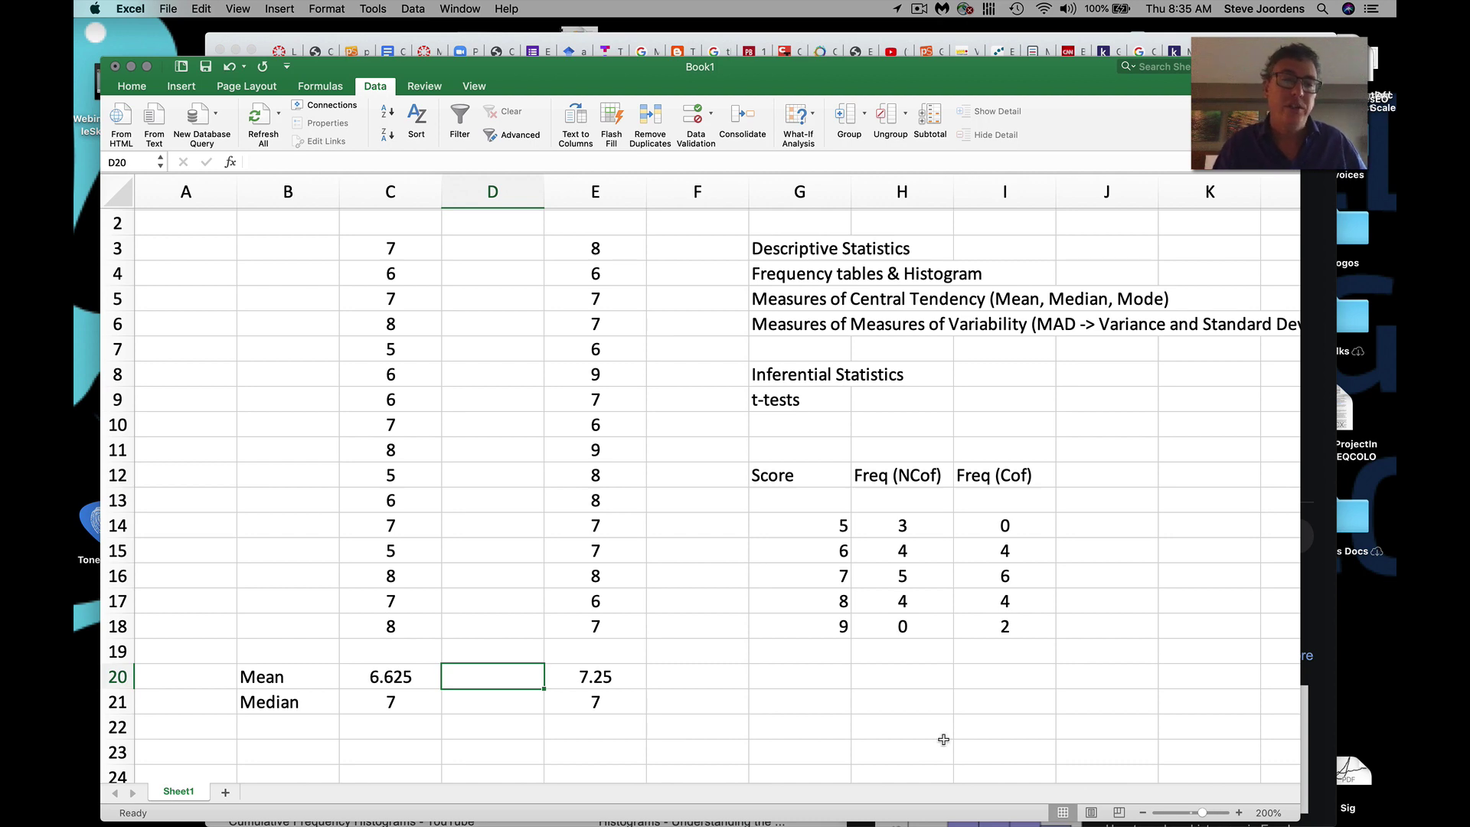
- Label cell B22 "Mode" and enter 7 as the mode for both groups in C22 and E22
click(287, 726)
text(M)
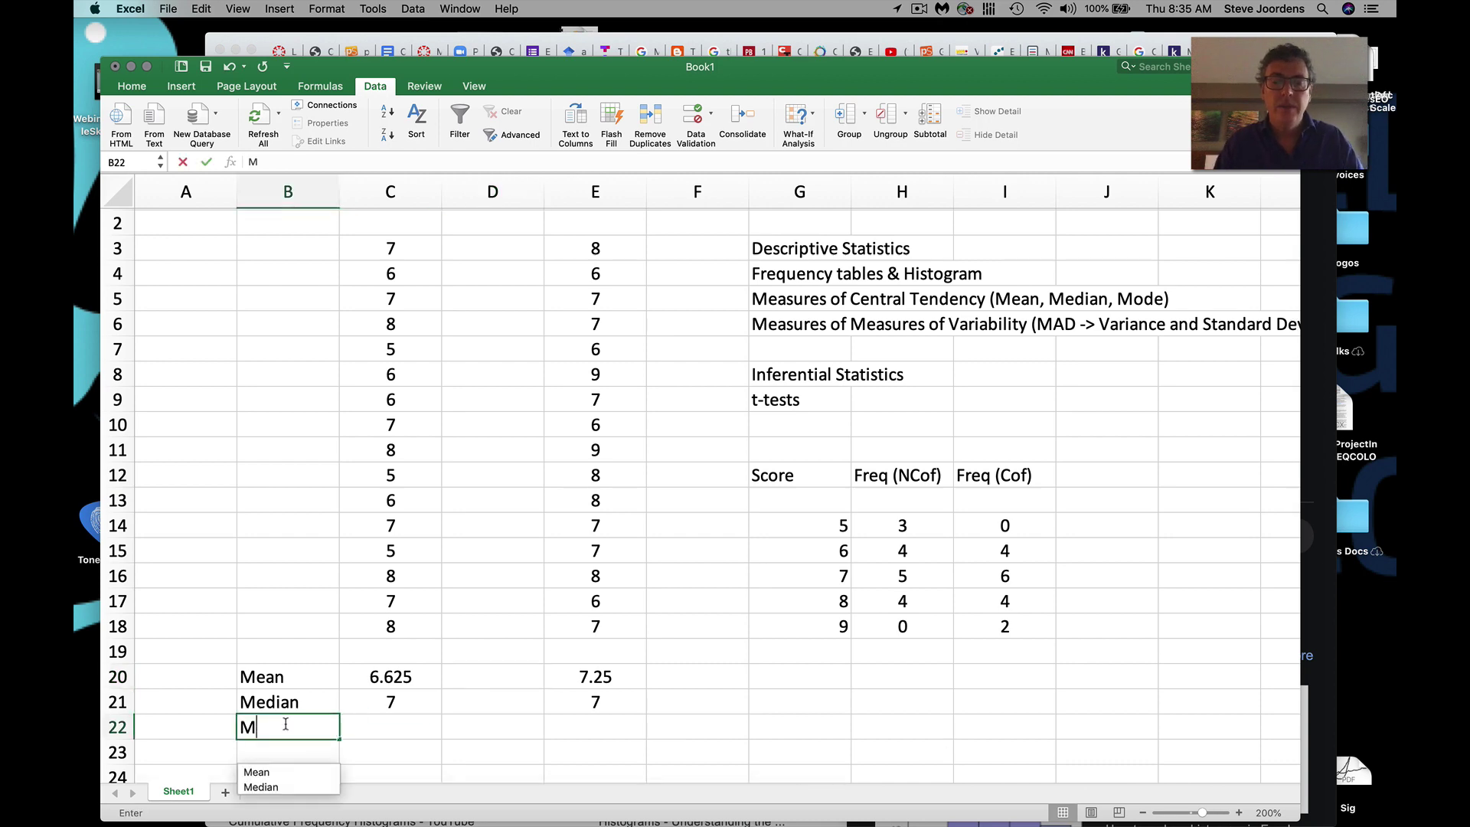
text(ode)
click(392, 727)
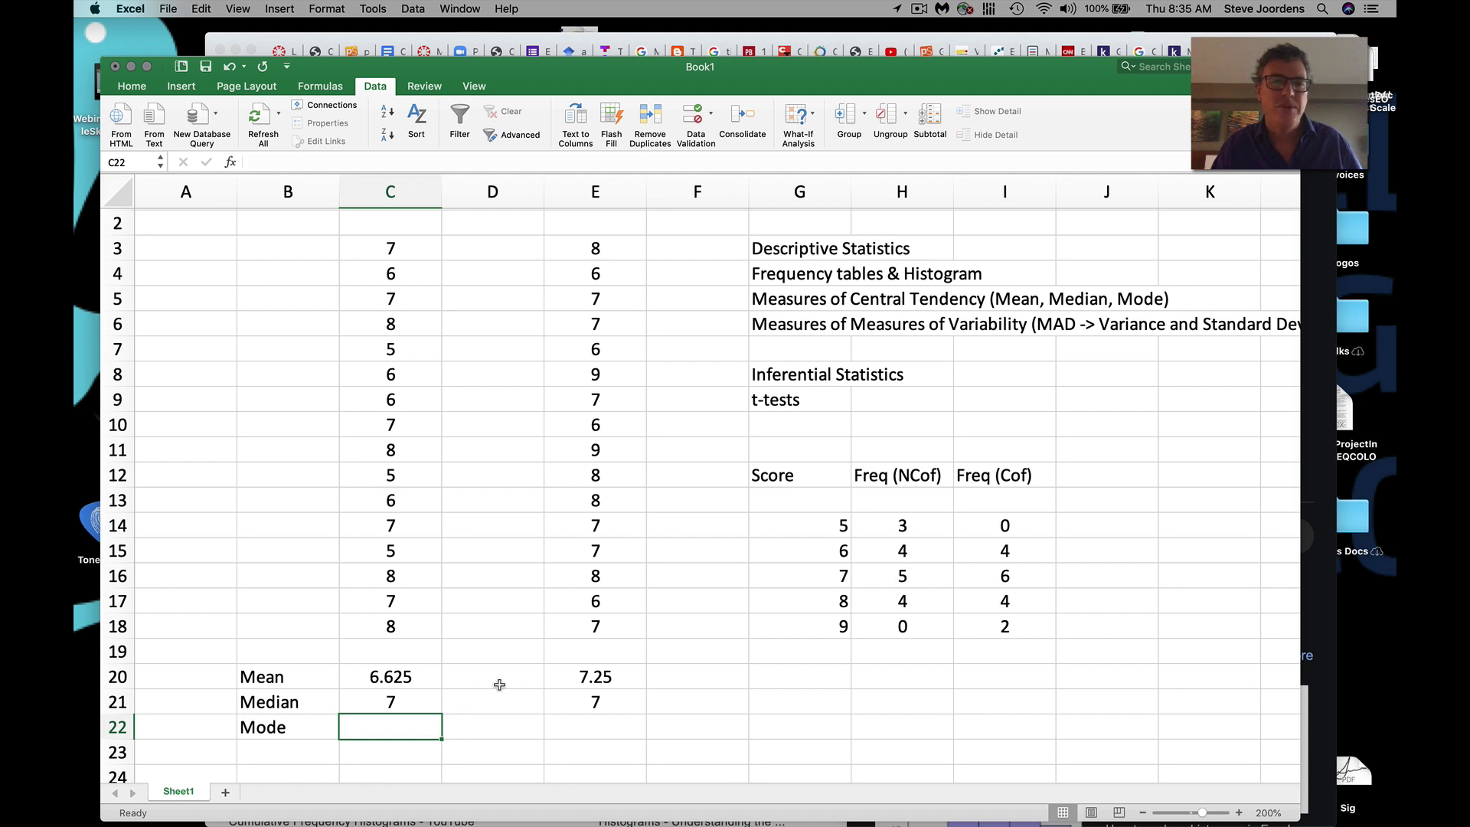
text(7)
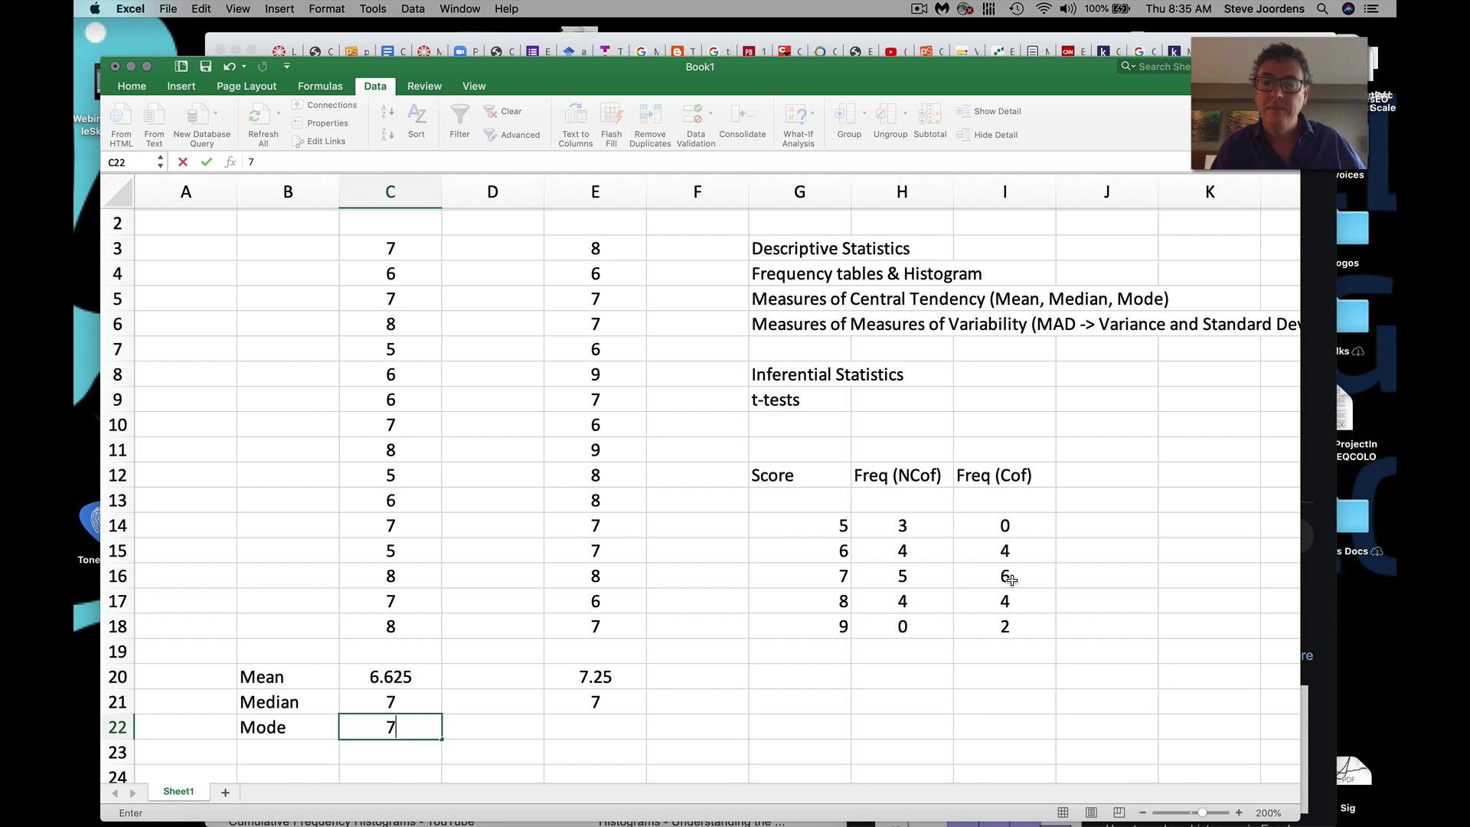
click(579, 729)
text(7)
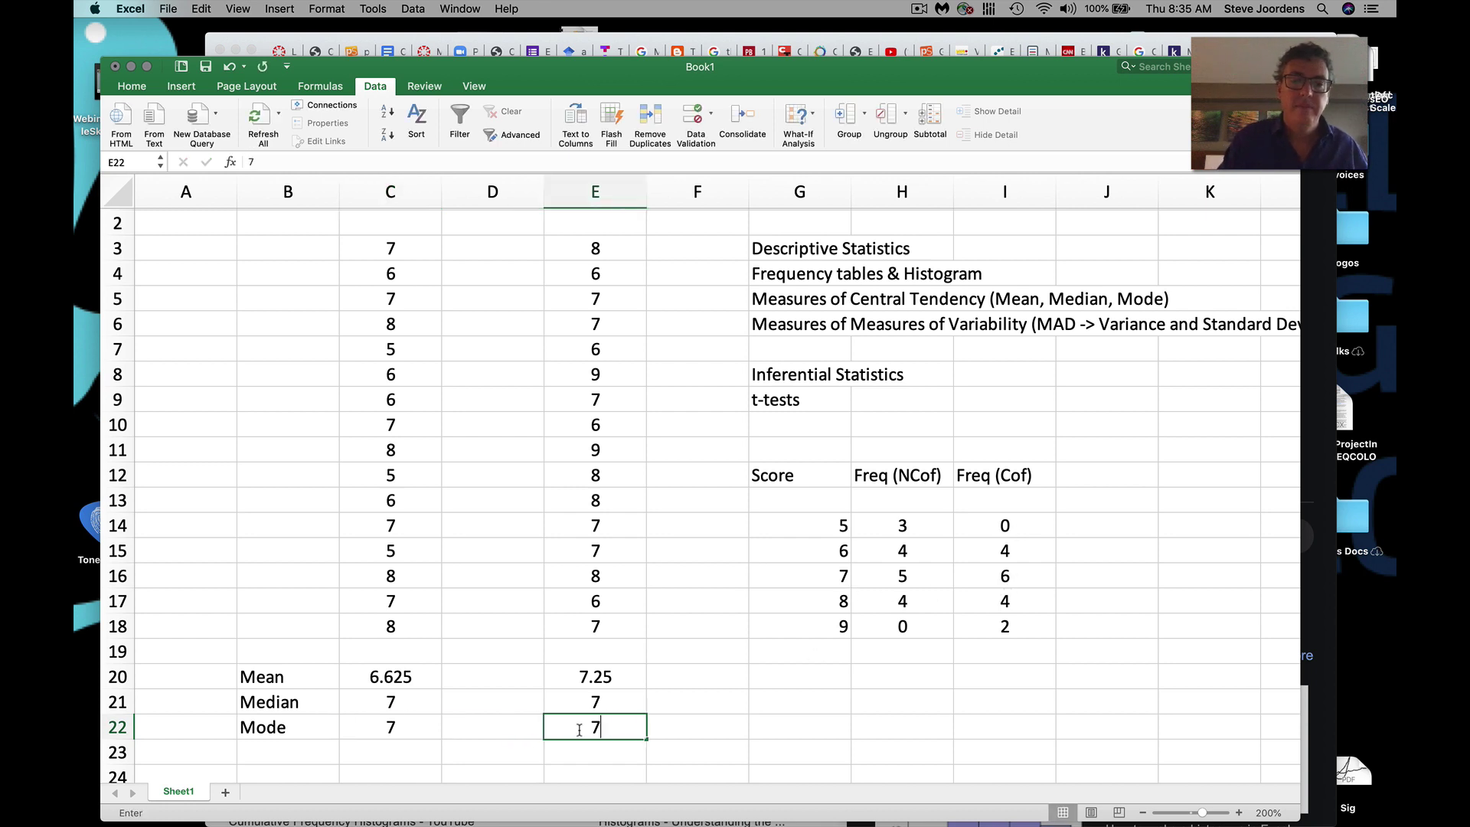
click(615, 765)
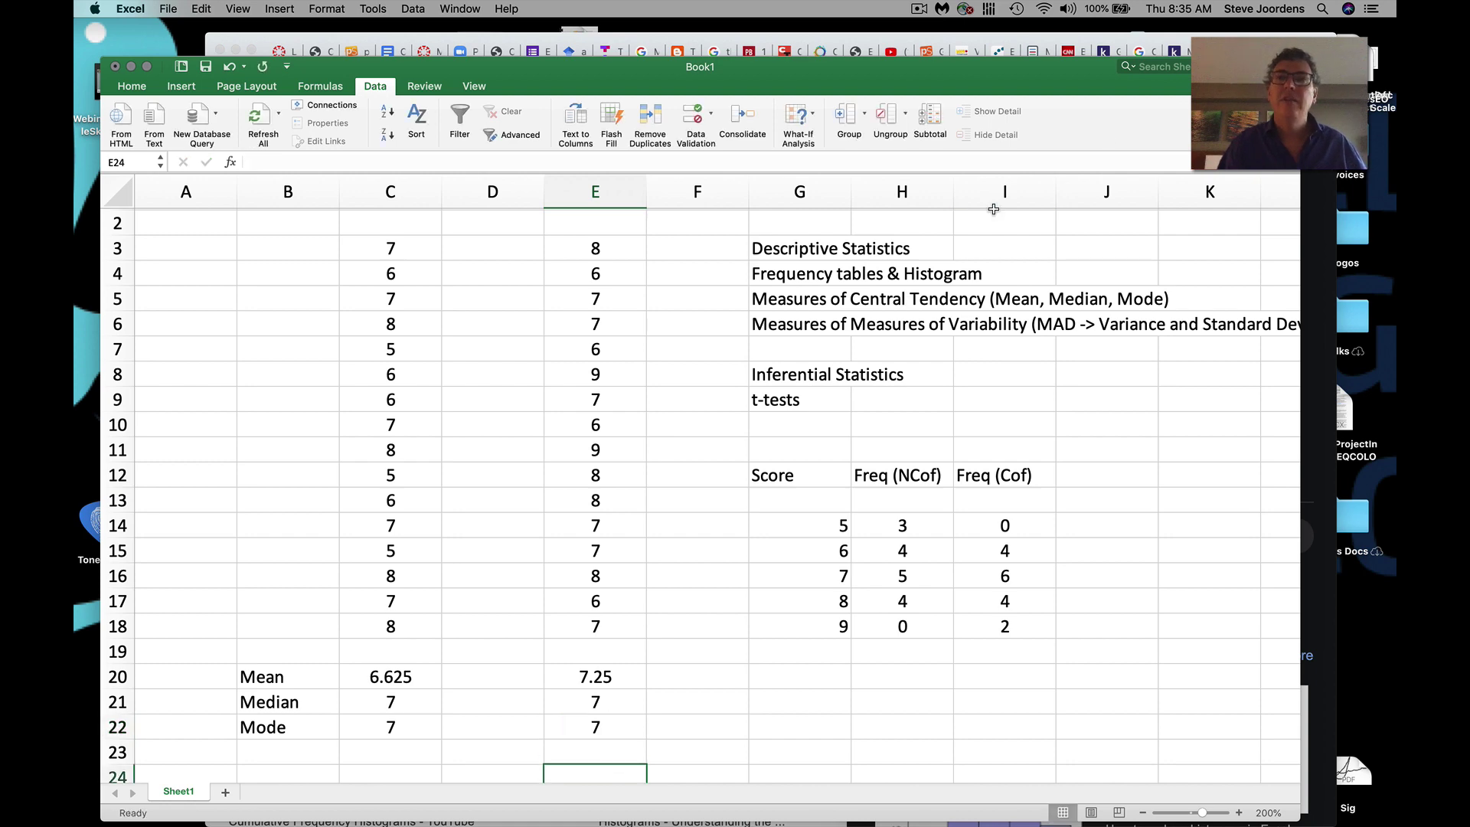
- Switch to Chrome and look through the frequency histogram image results for a distribution with two peaks
key(super+Tab)
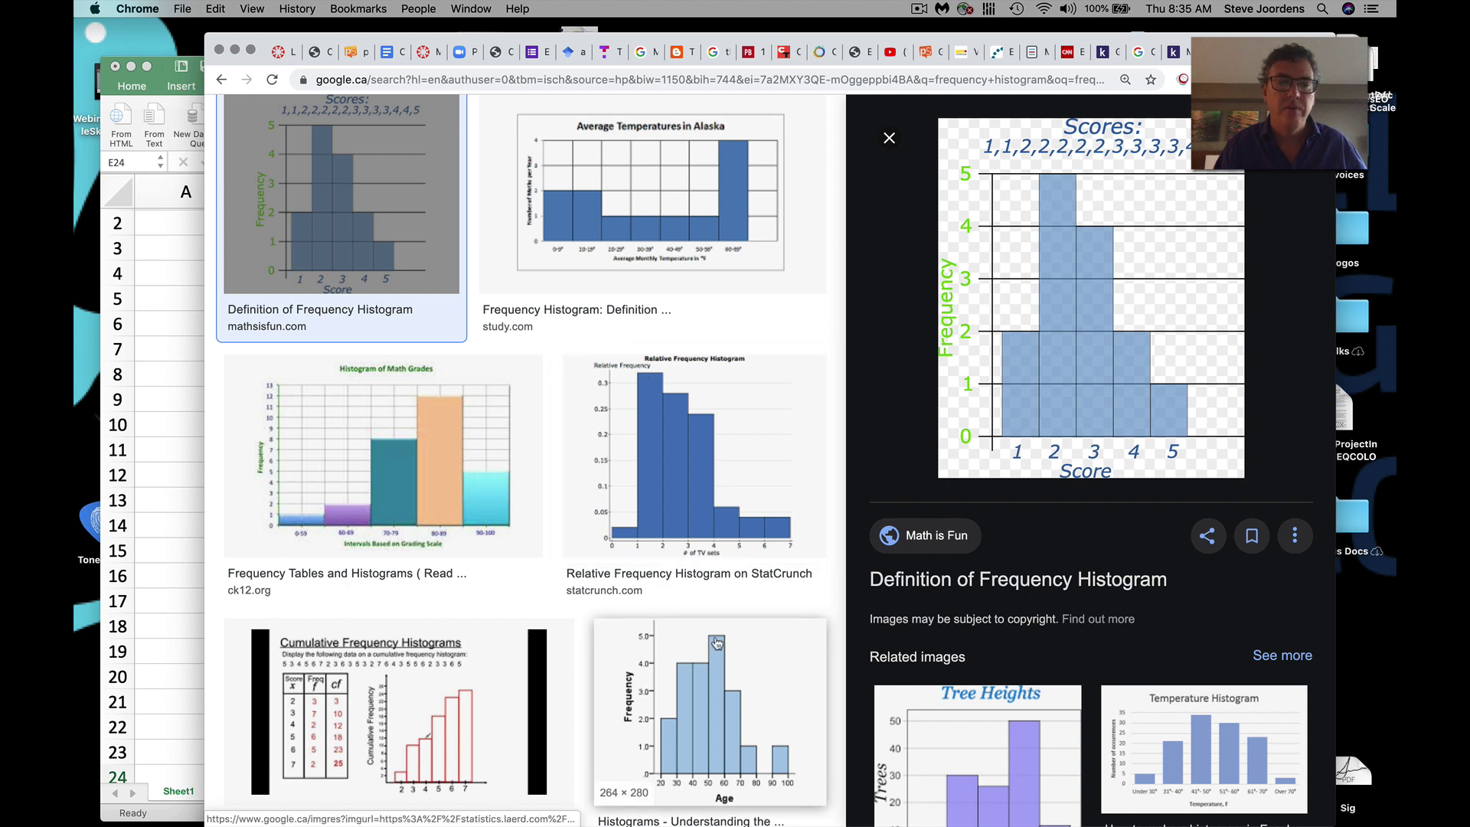
scroll(717, 643, down, 5)
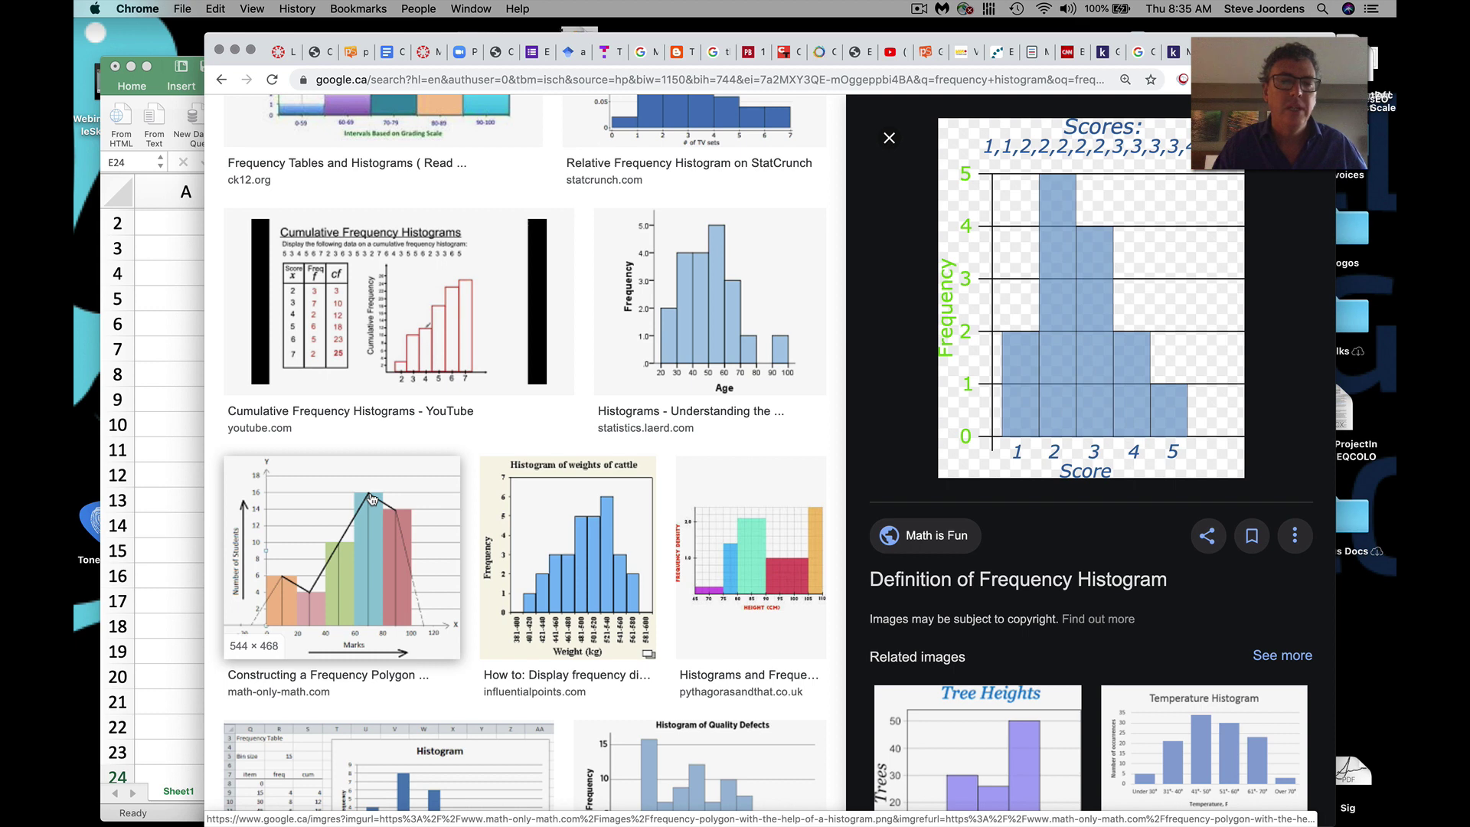
scroll(371, 498, down, 7)
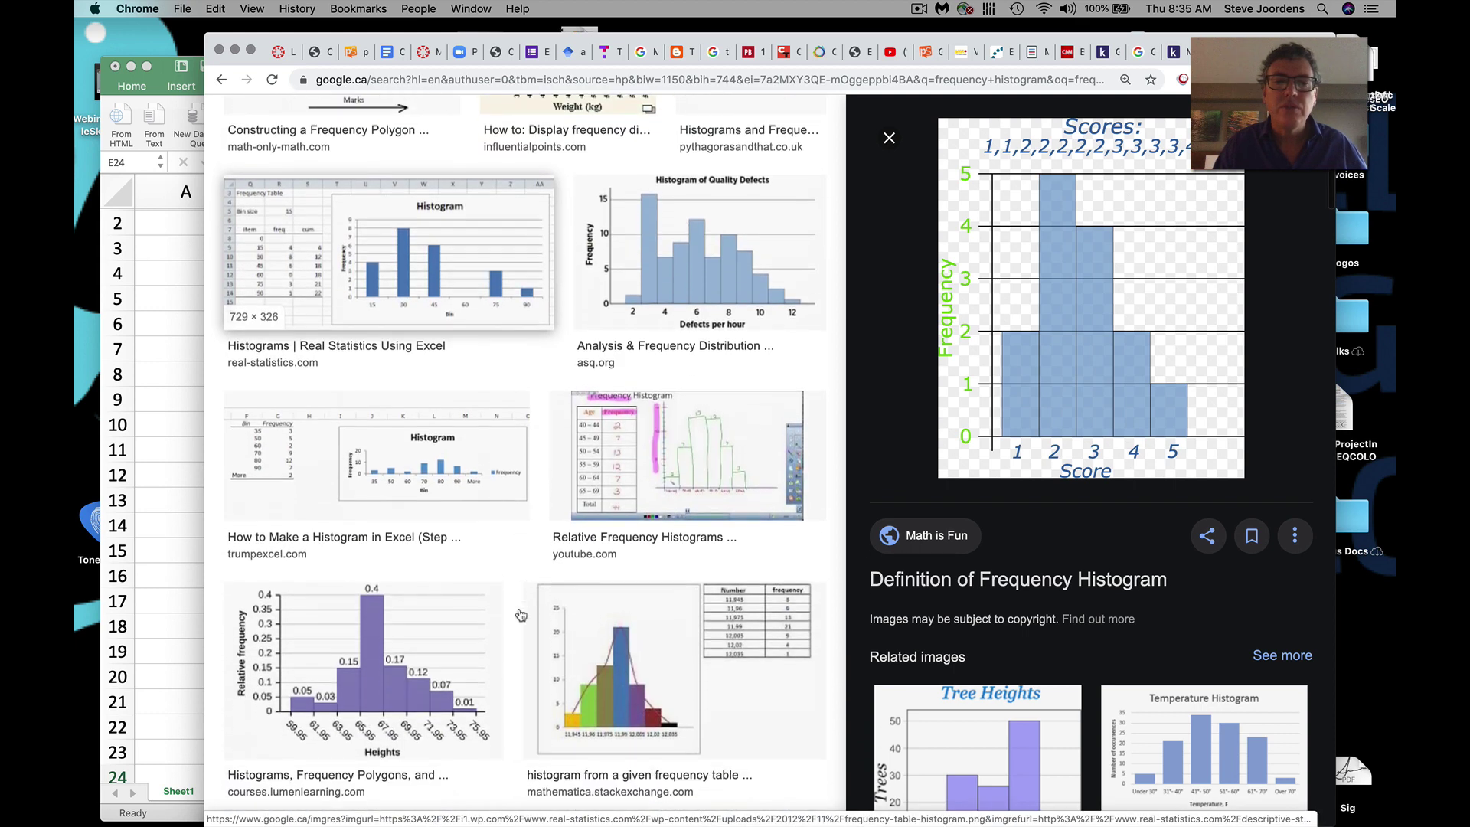
scroll(520, 615, down, 1)
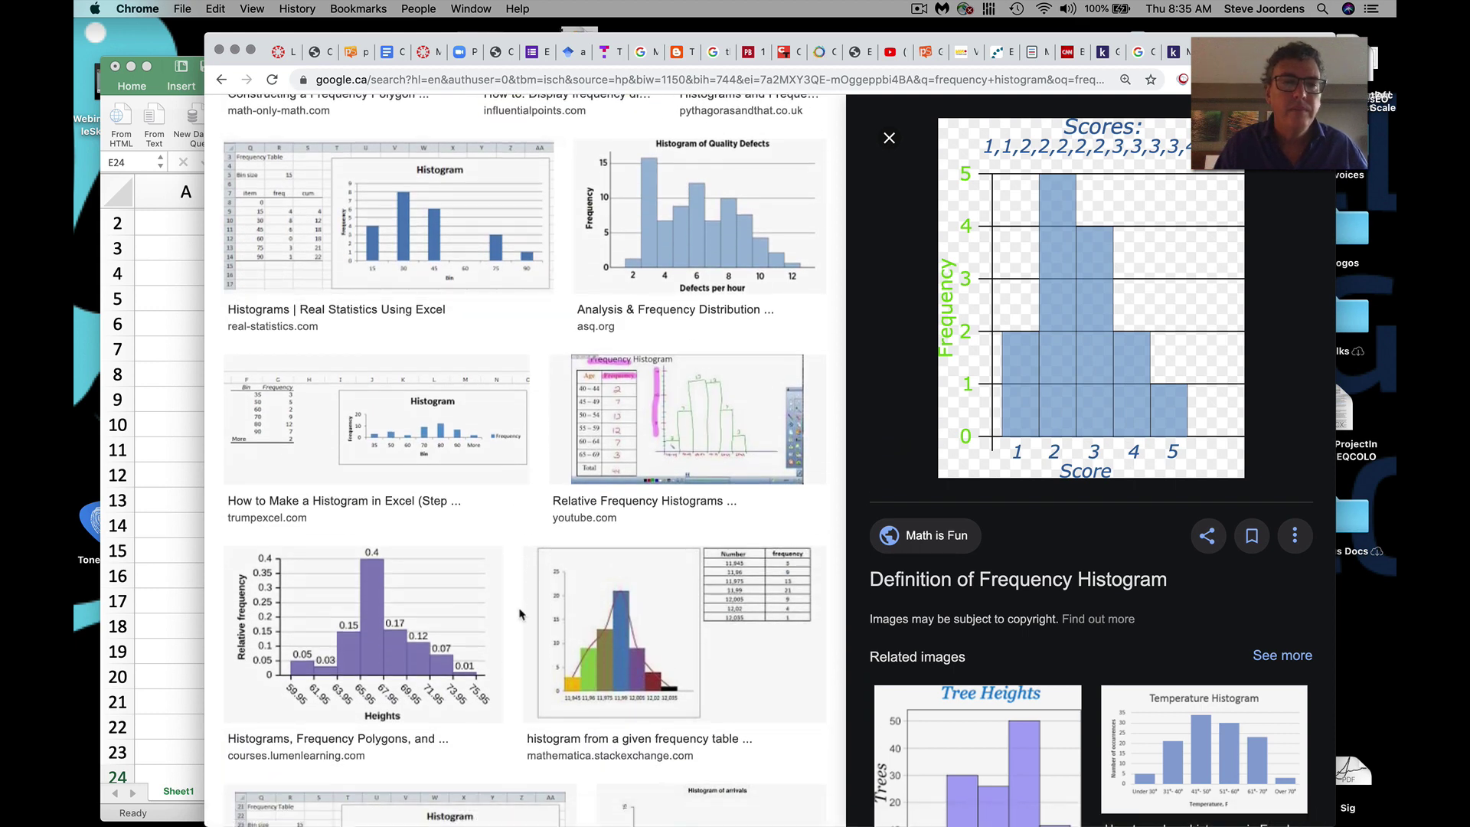
scroll(372, 570, down, 2)
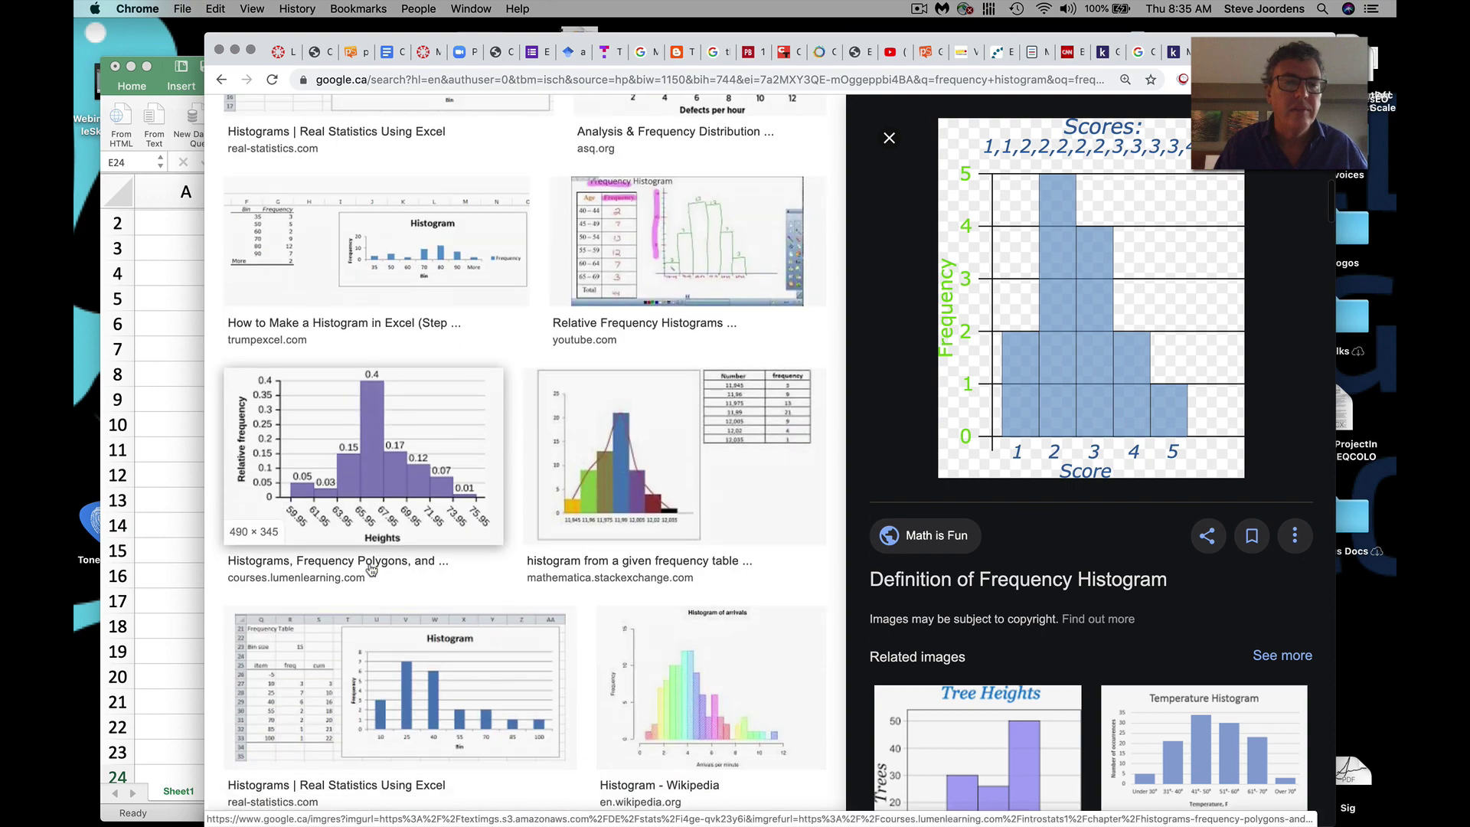
scroll(372, 570, up, 10)
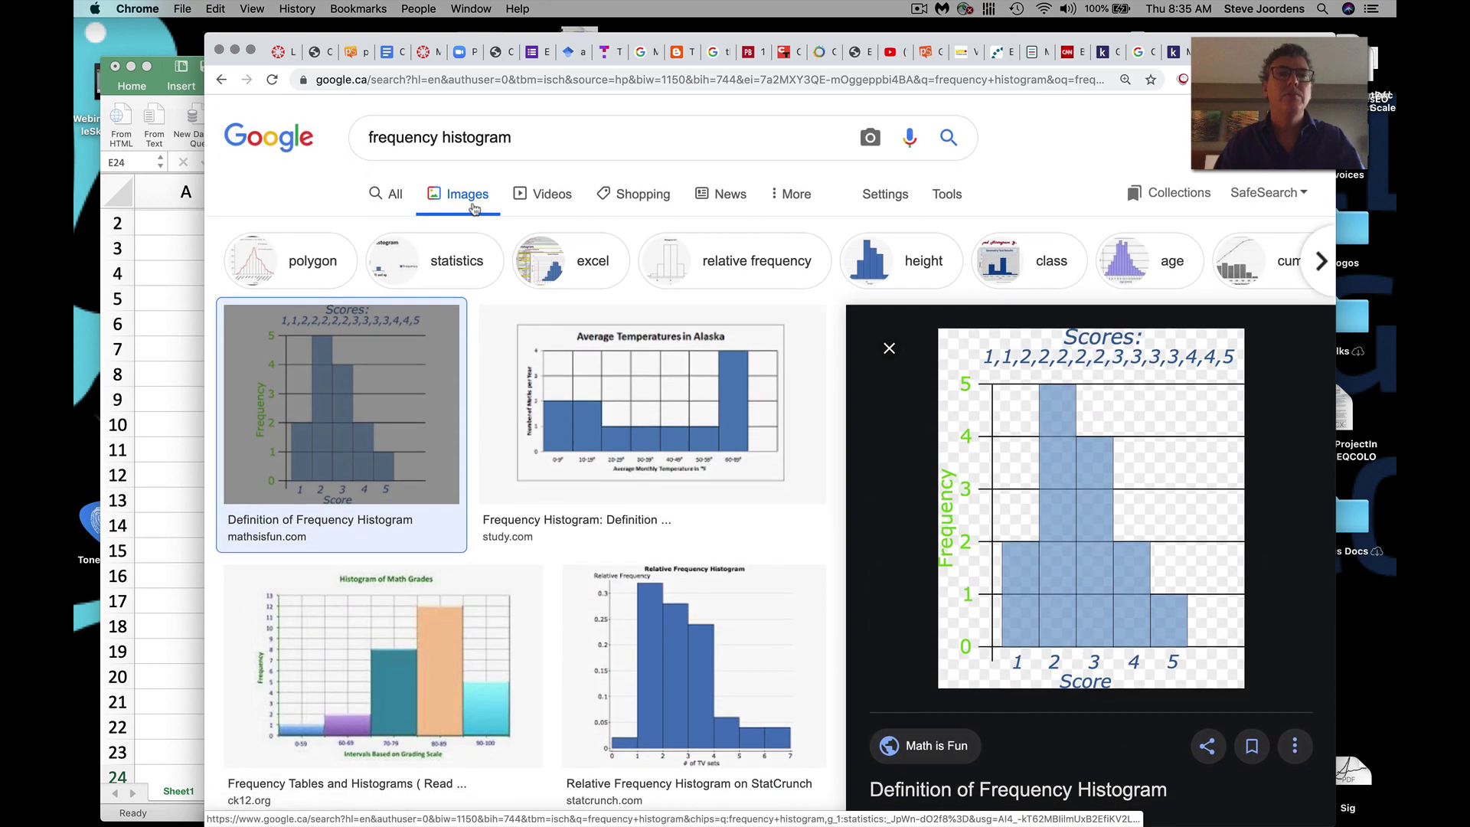
- Search Google Images for "bimodal histogram" to view examples of distributions with two modes
triple_click(355, 138)
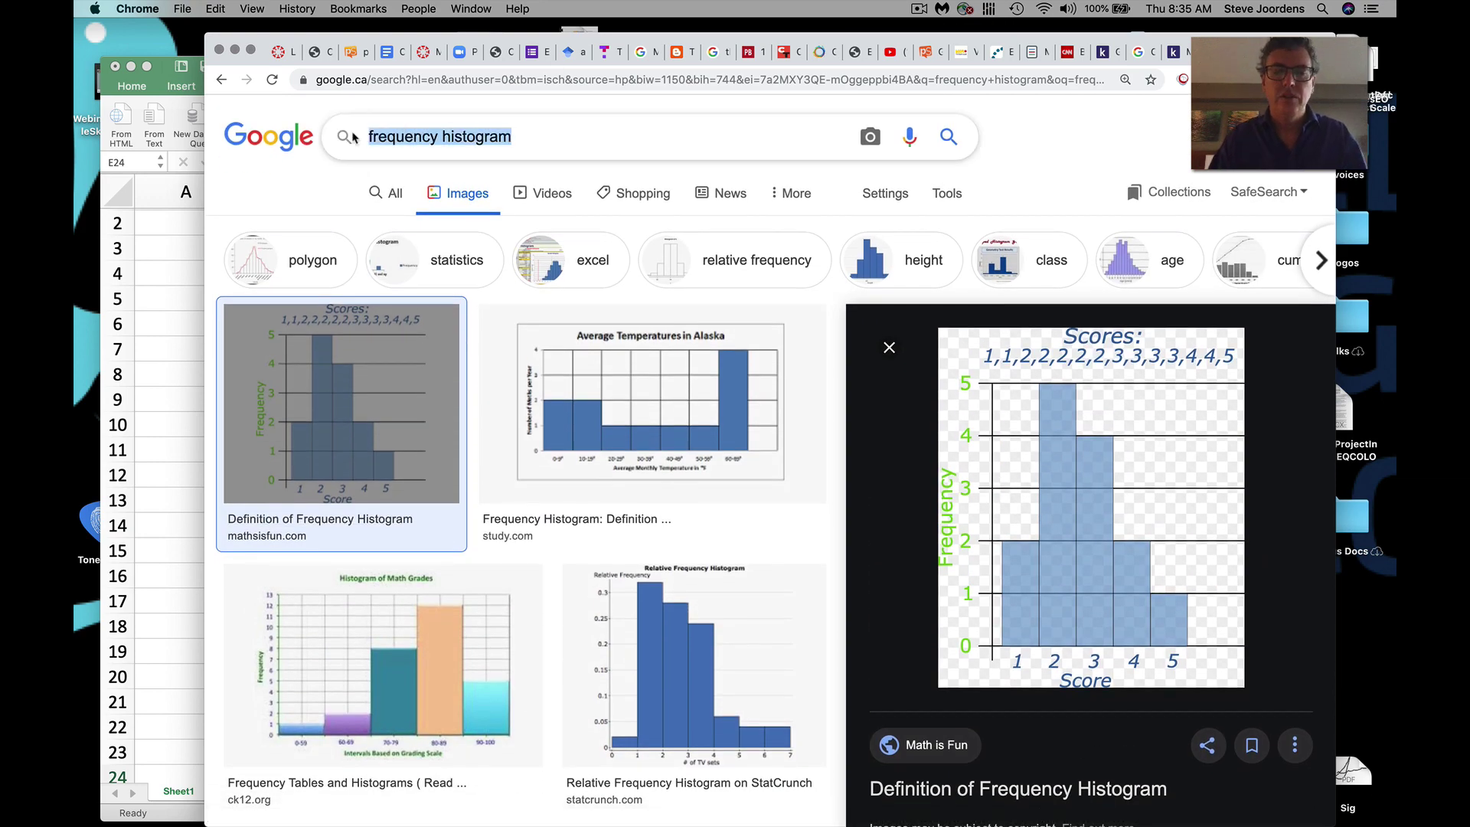
text(bimodl)
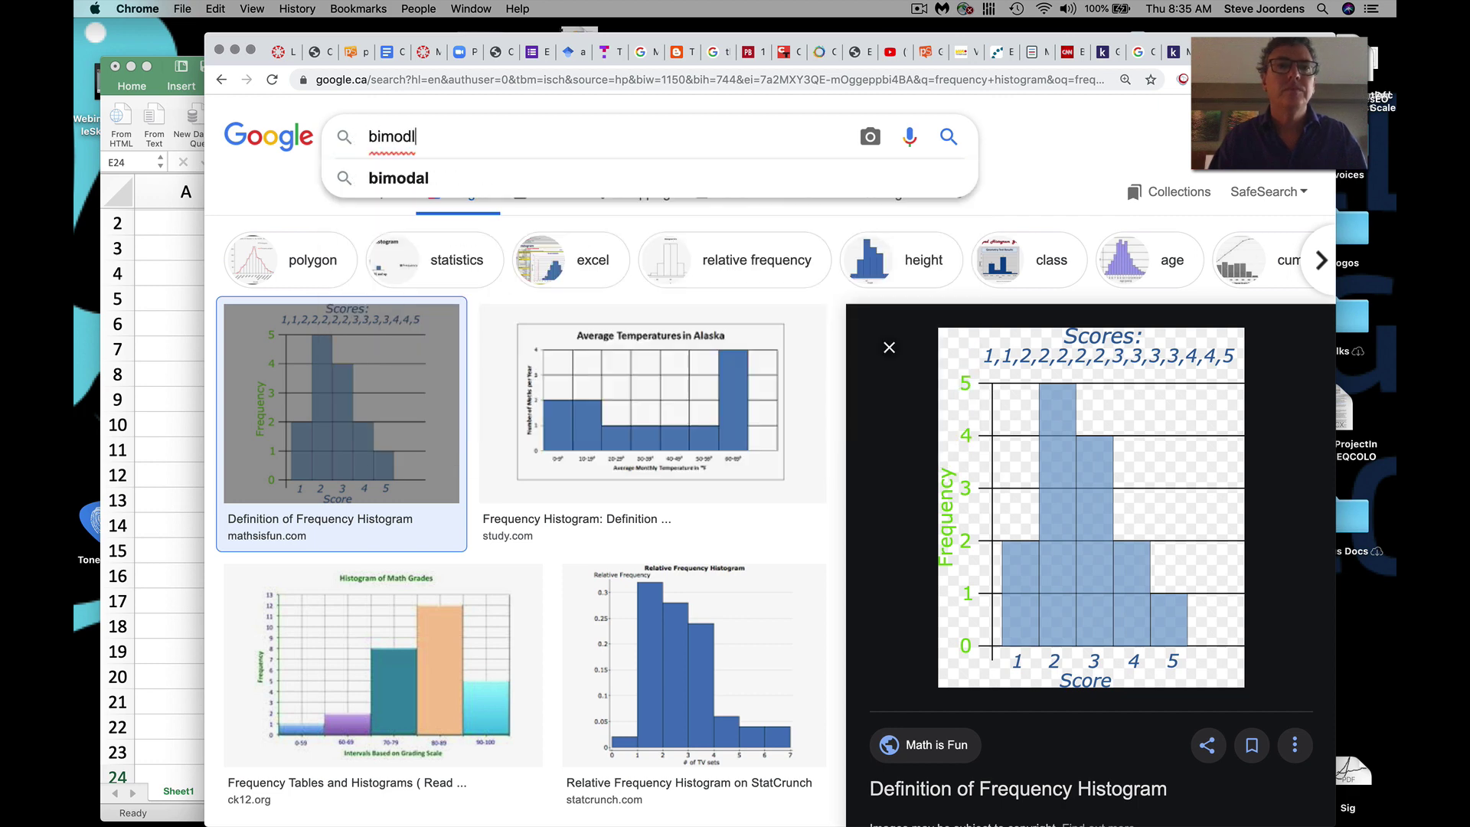
key(BackSpace)
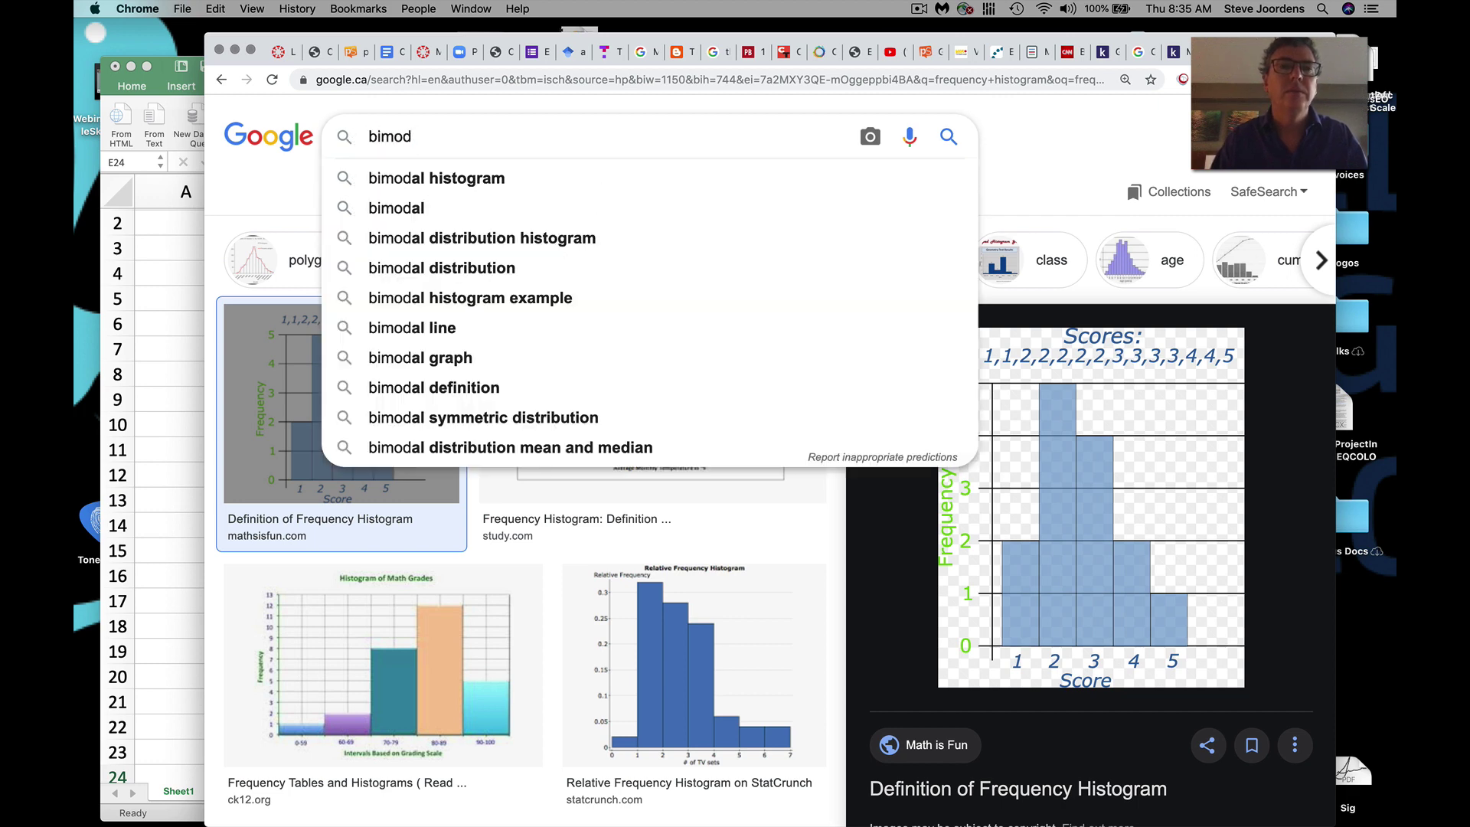
click(355, 177)
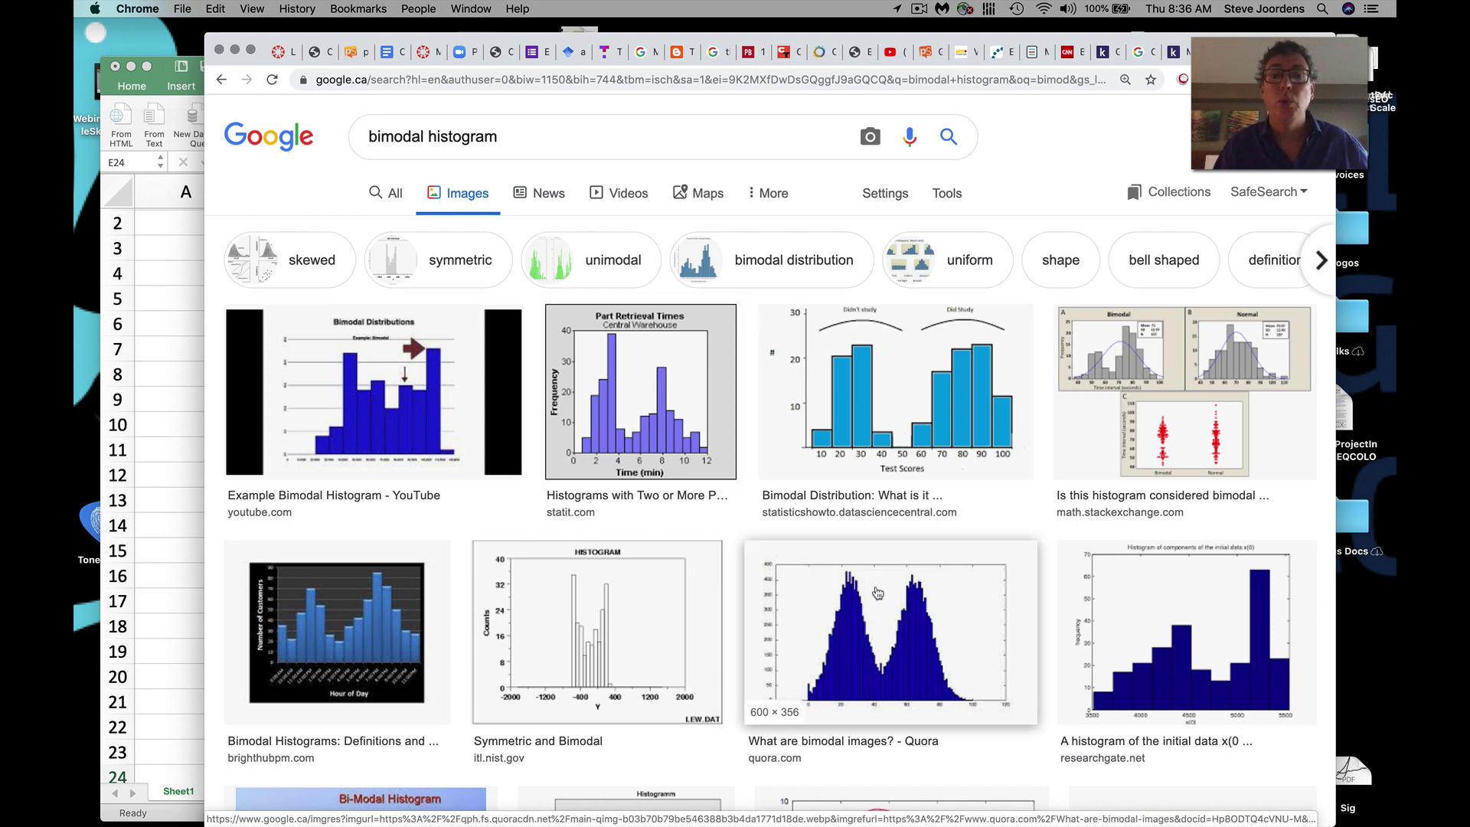
- Switch back to the Excel workbook and label cell B24 "MAD" below the central tendency rows
click(189, 427)
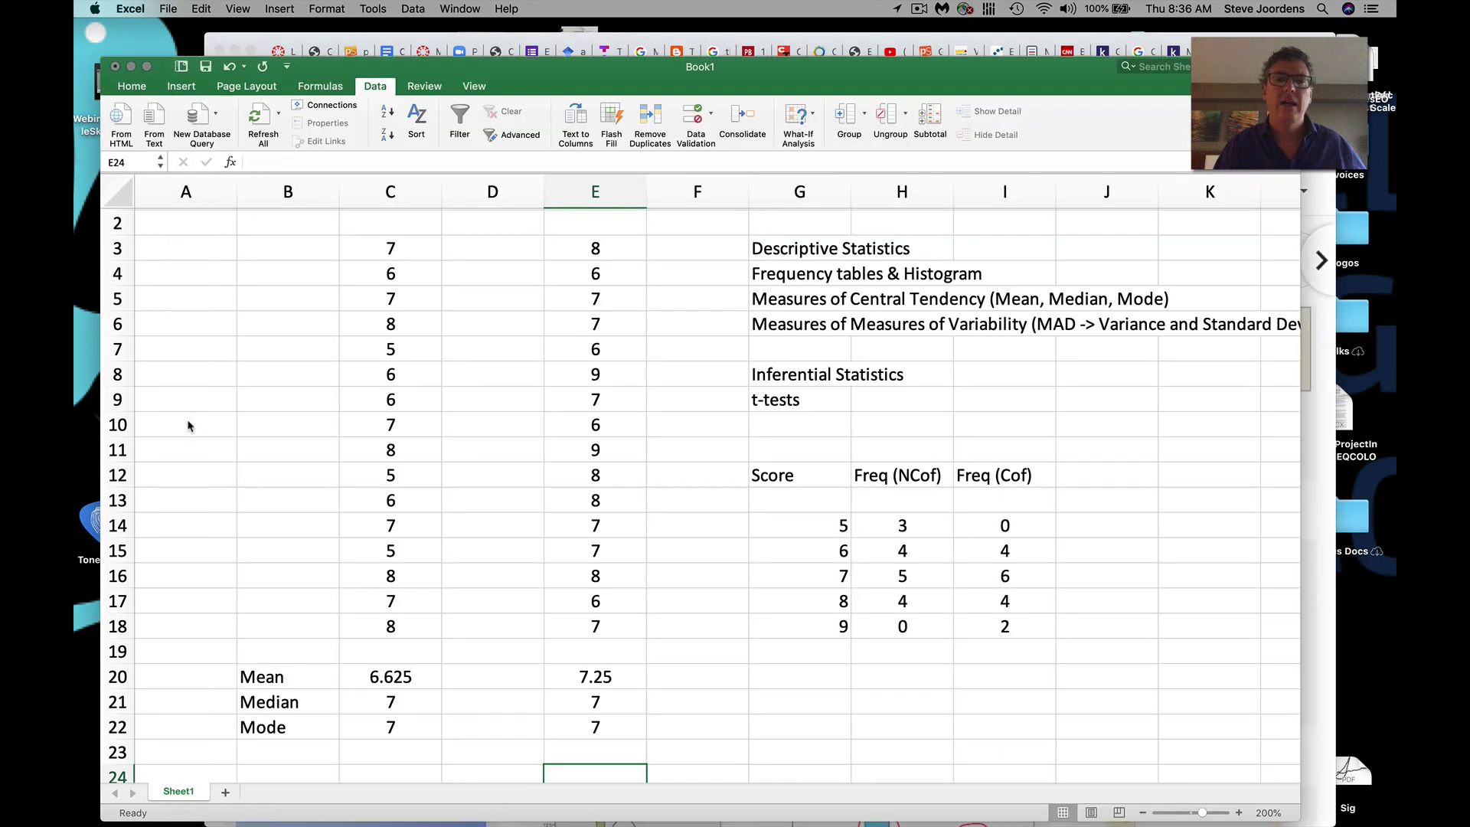
click(763, 710)
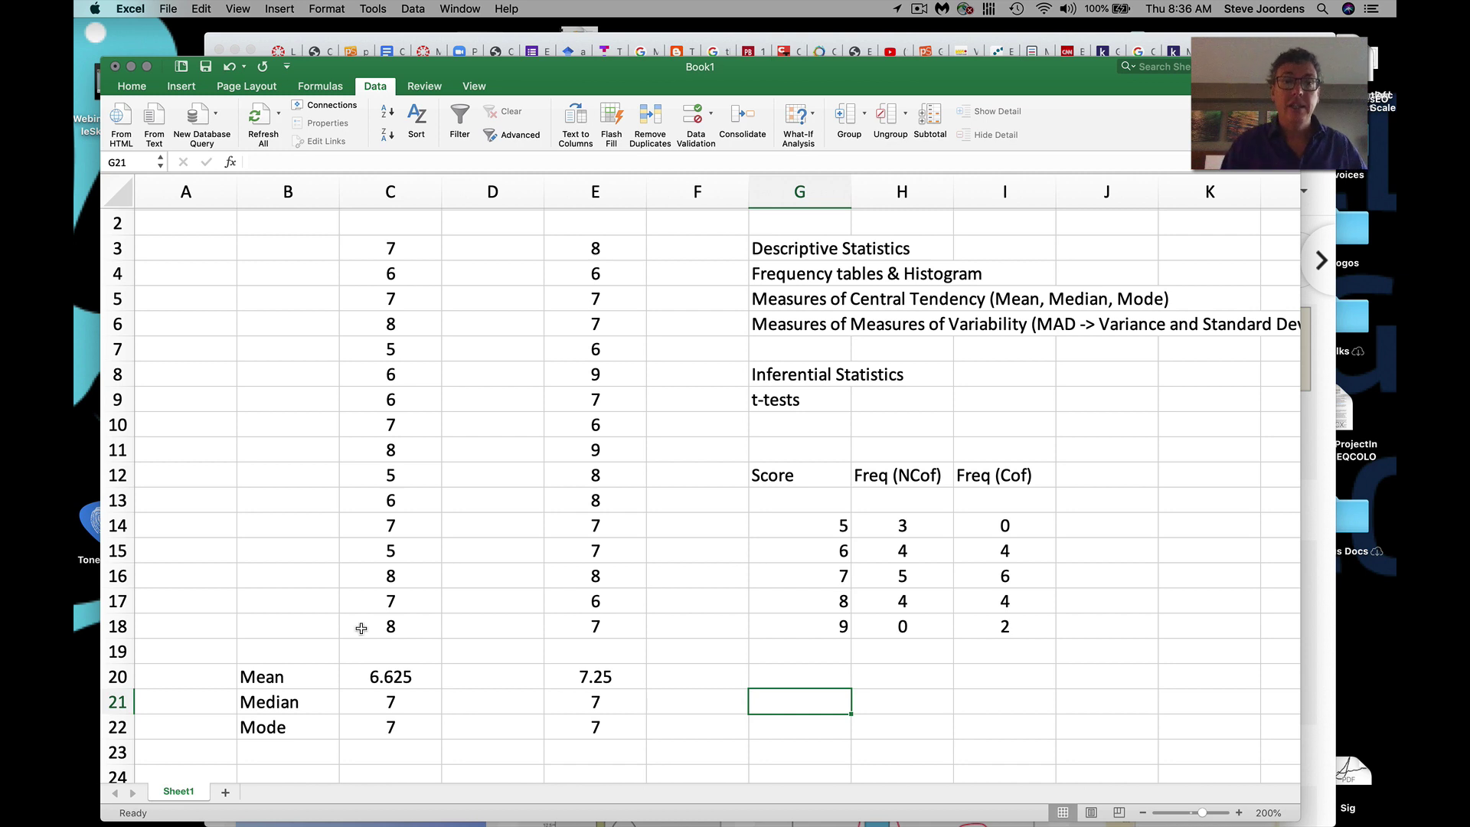
scroll(447, 545, up, 1)
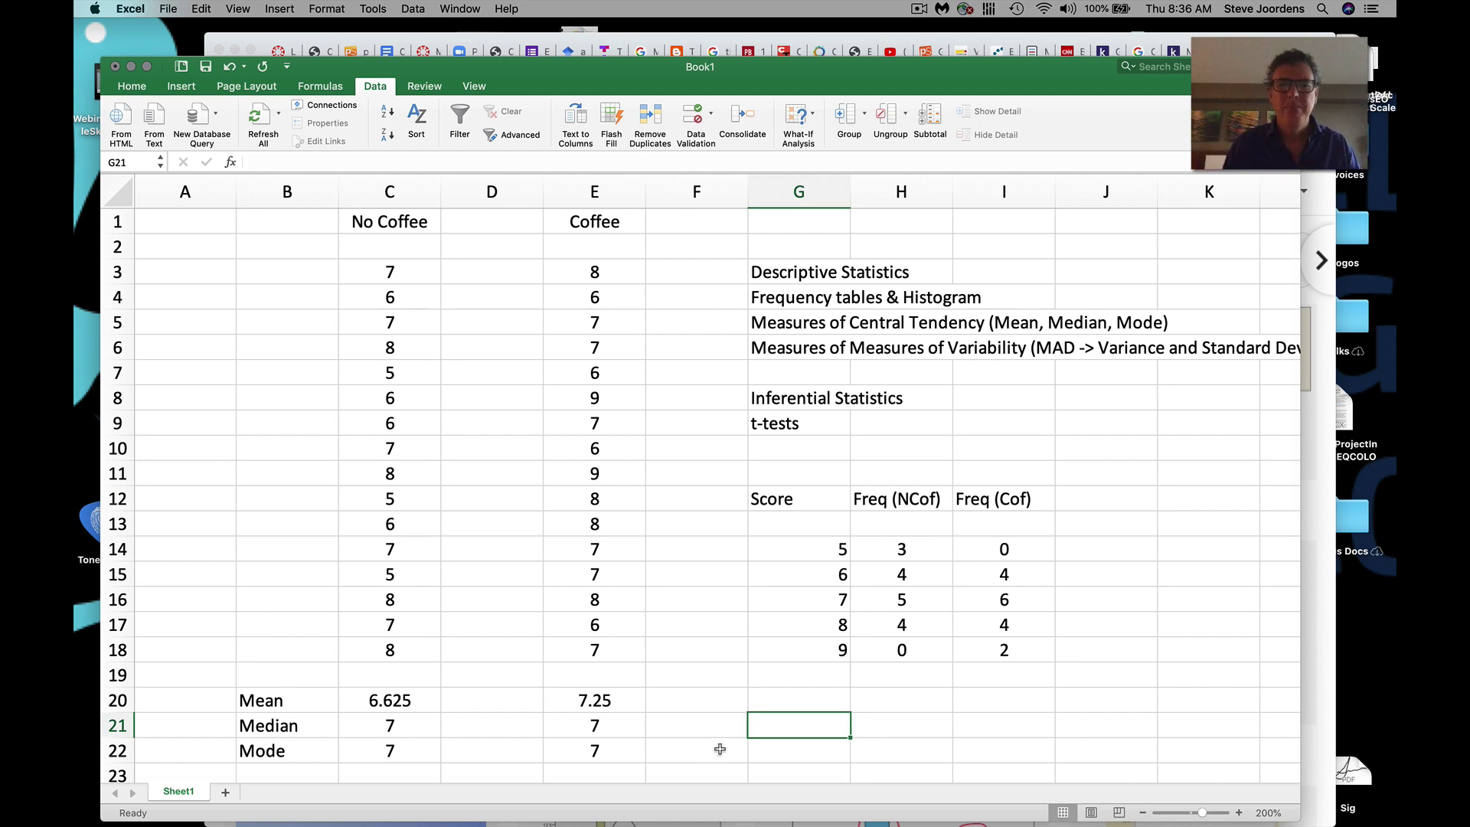
scroll(697, 743, down, 5)
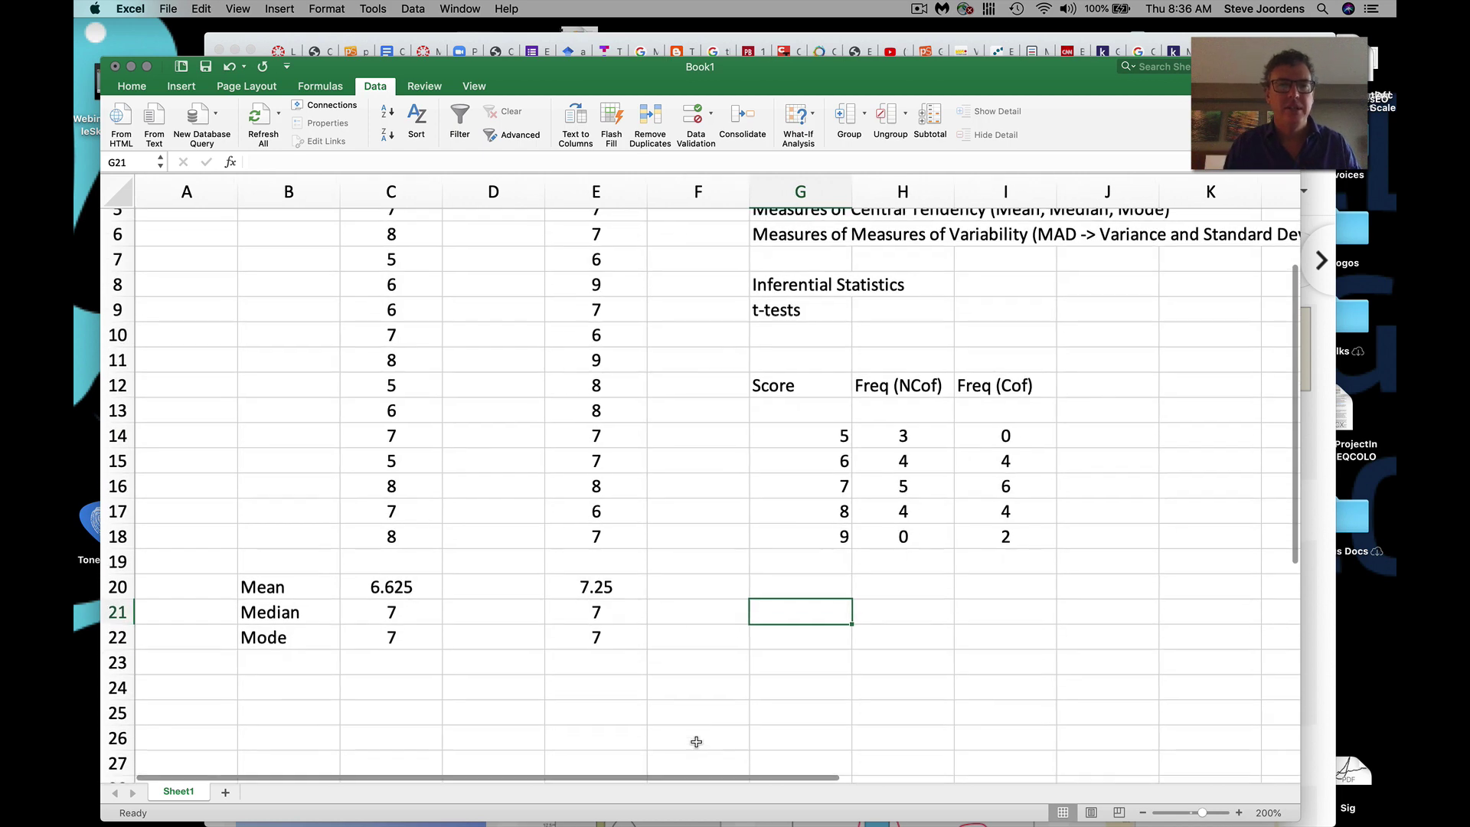
scroll(696, 742, down, 1)
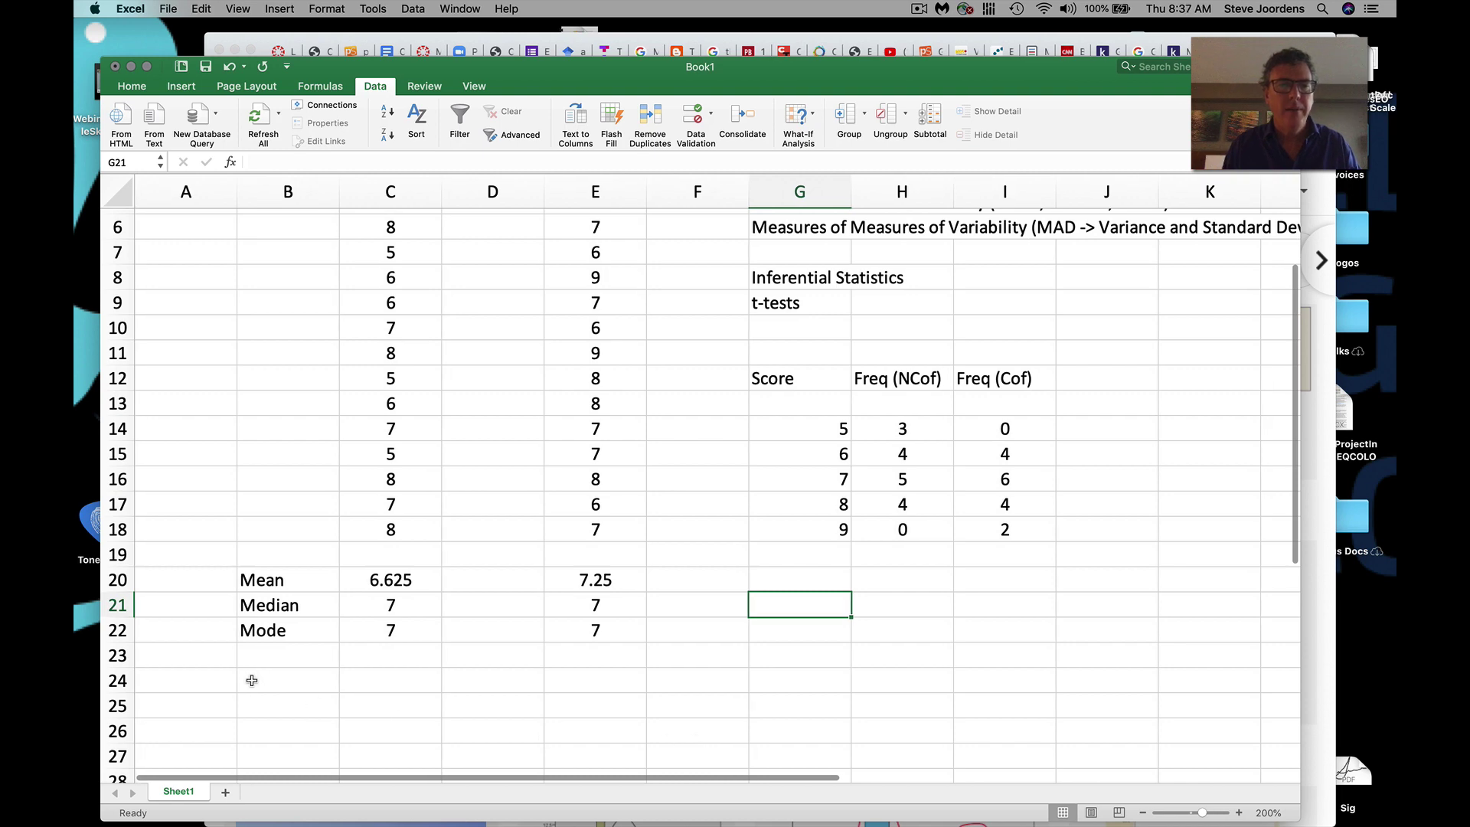
click(252, 681)
text(MAD)
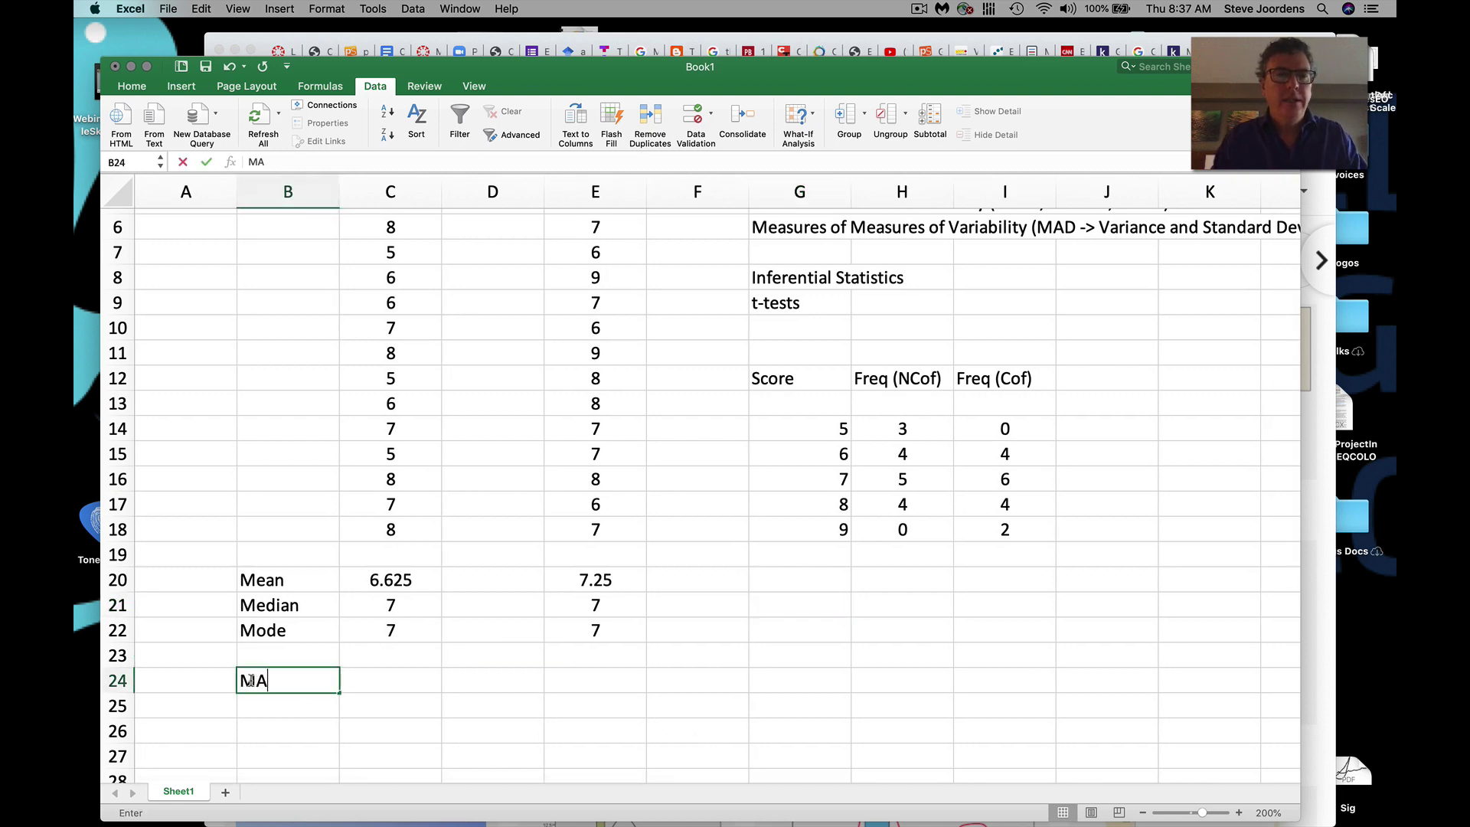
click(291, 722)
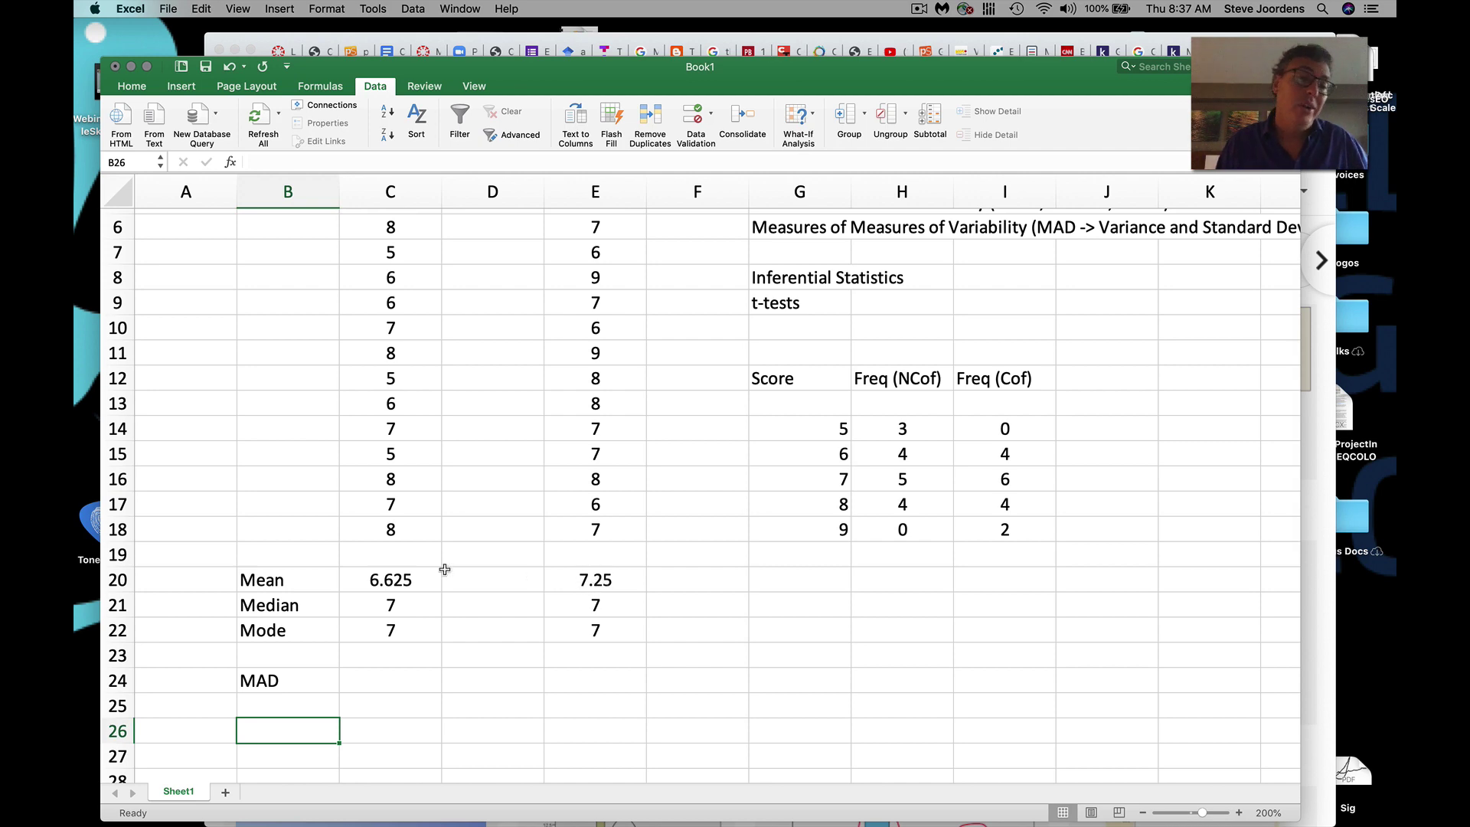
scroll(409, 584, up, 5)
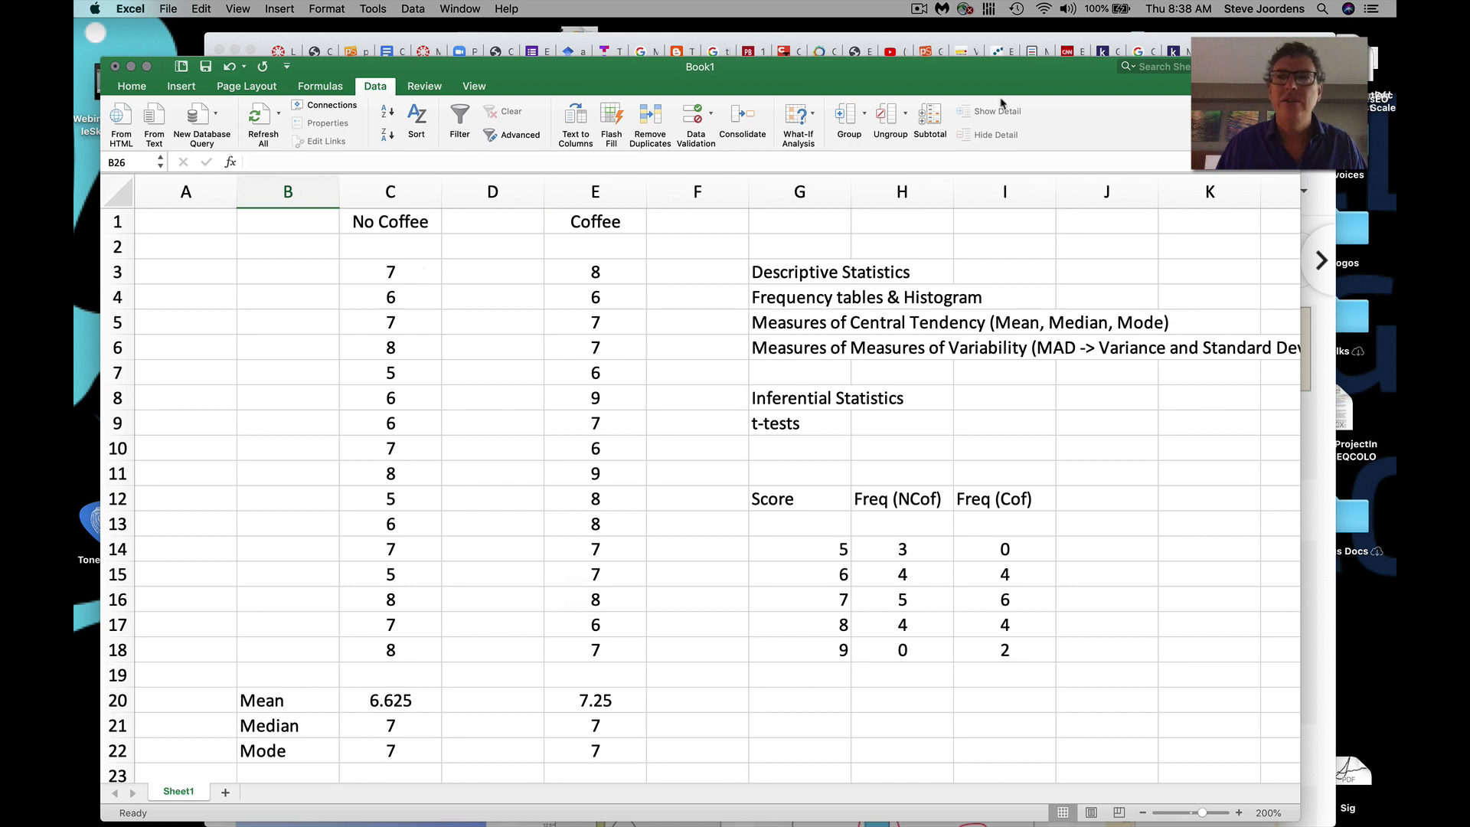
- Switch to Chrome, go back to the frequency histogram image results, and return to the Excel workbook
click(577, 54)
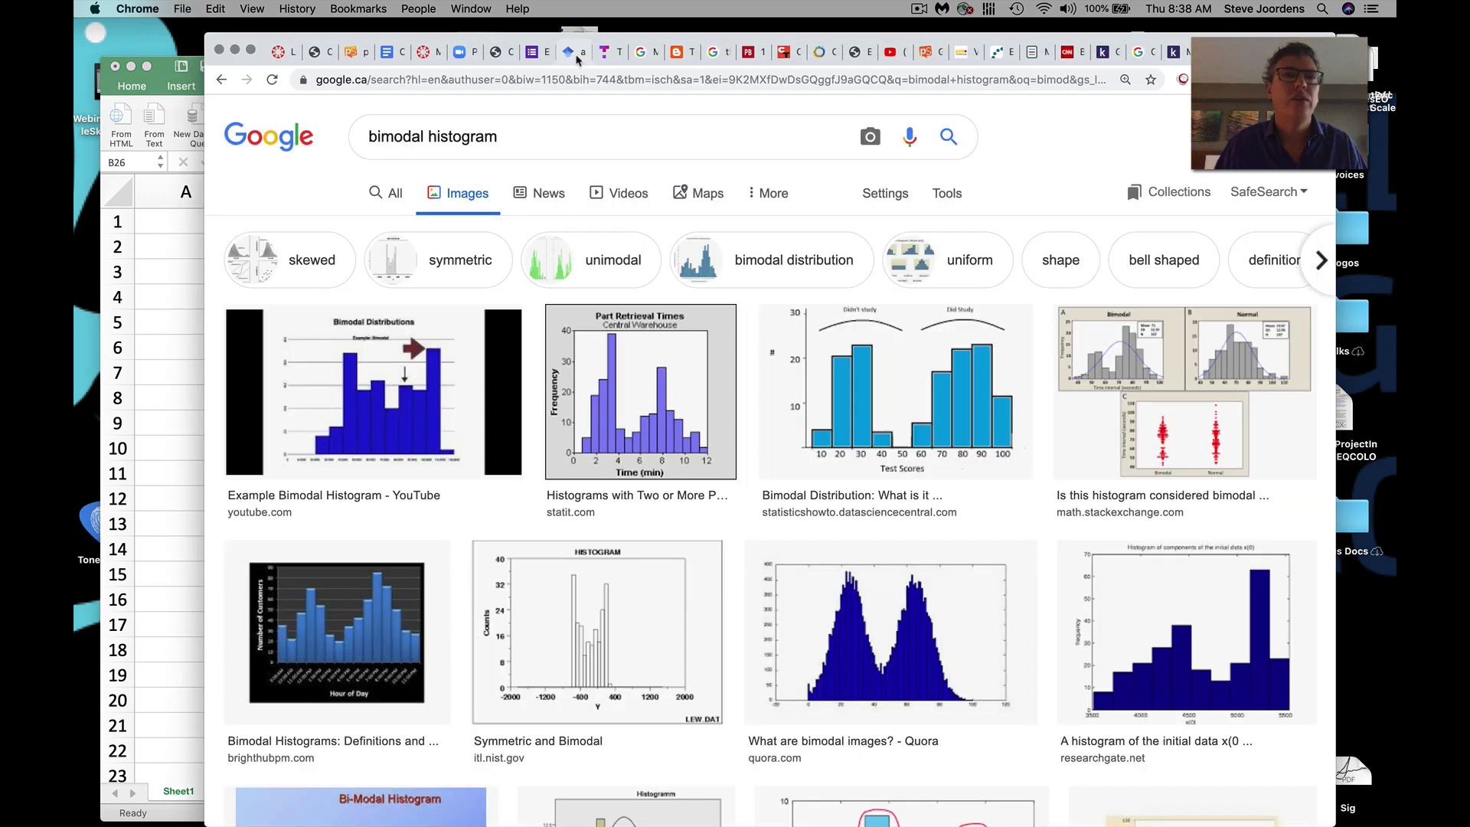
click(221, 79)
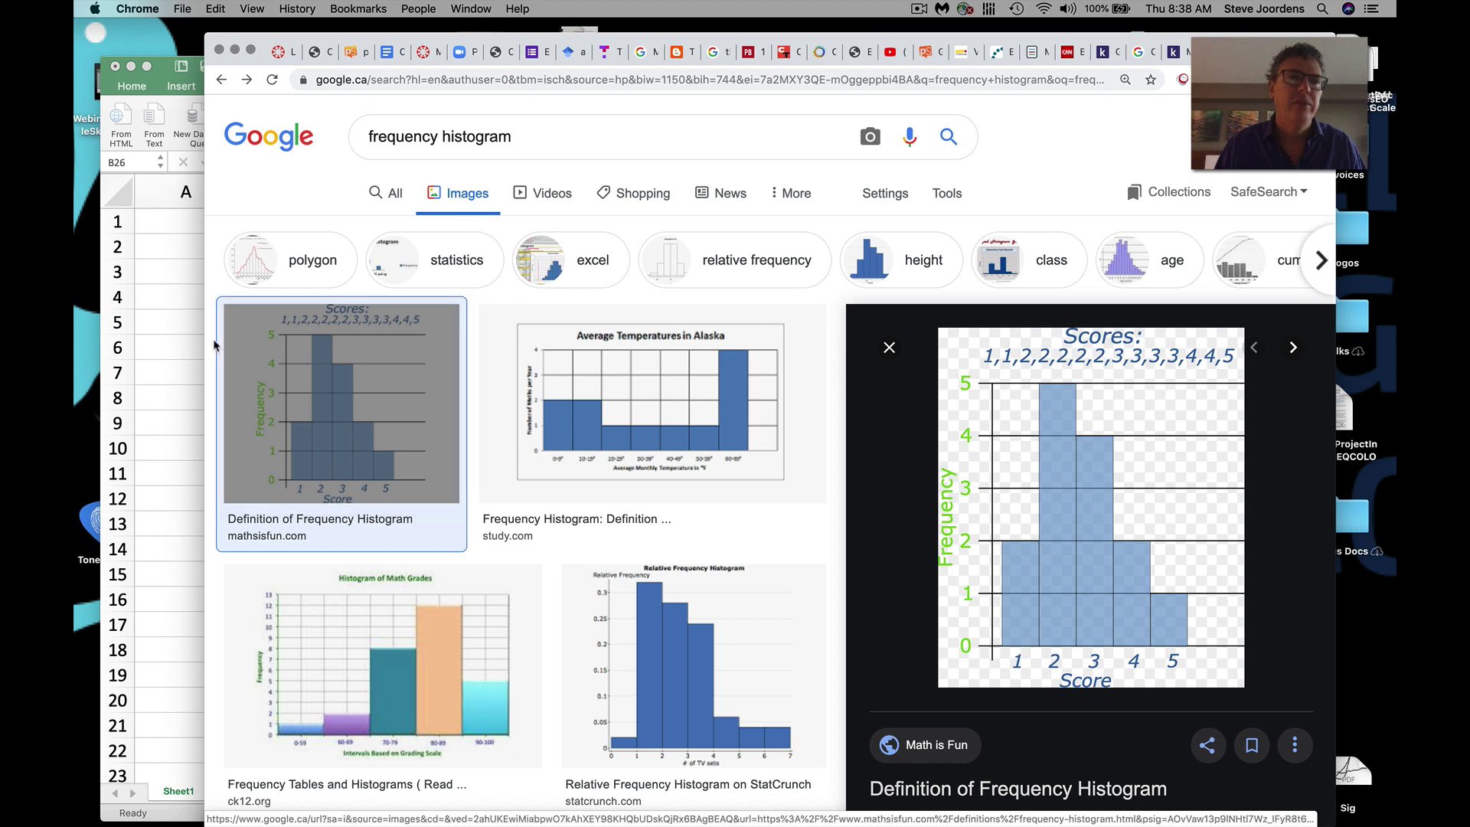
click(184, 323)
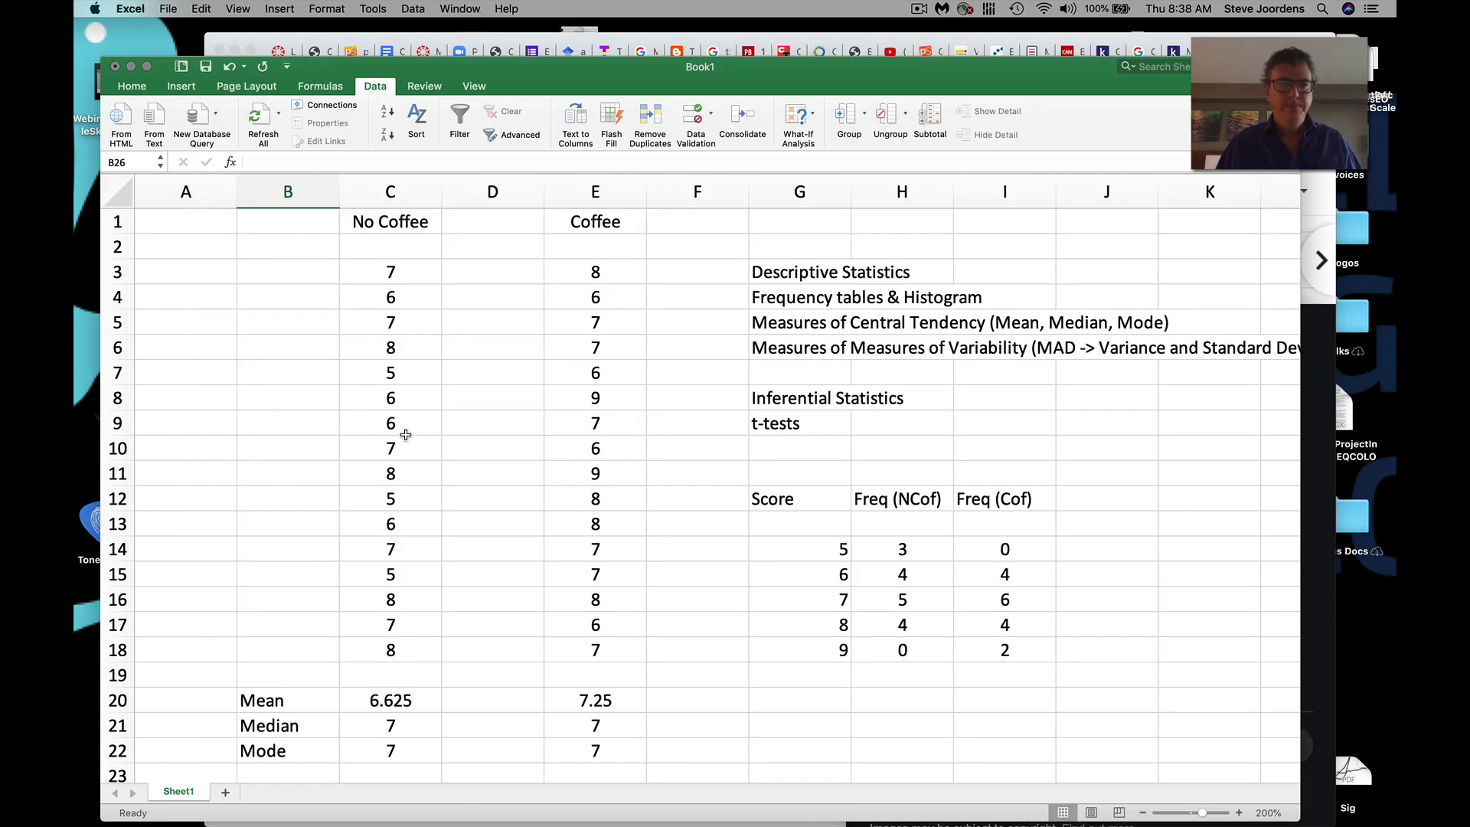
- Review the No Coffee and Coffee scores against their means in row 20 and the empty MAD row
scroll(406, 435, down, 4)
scroll(406, 435, up, 2)
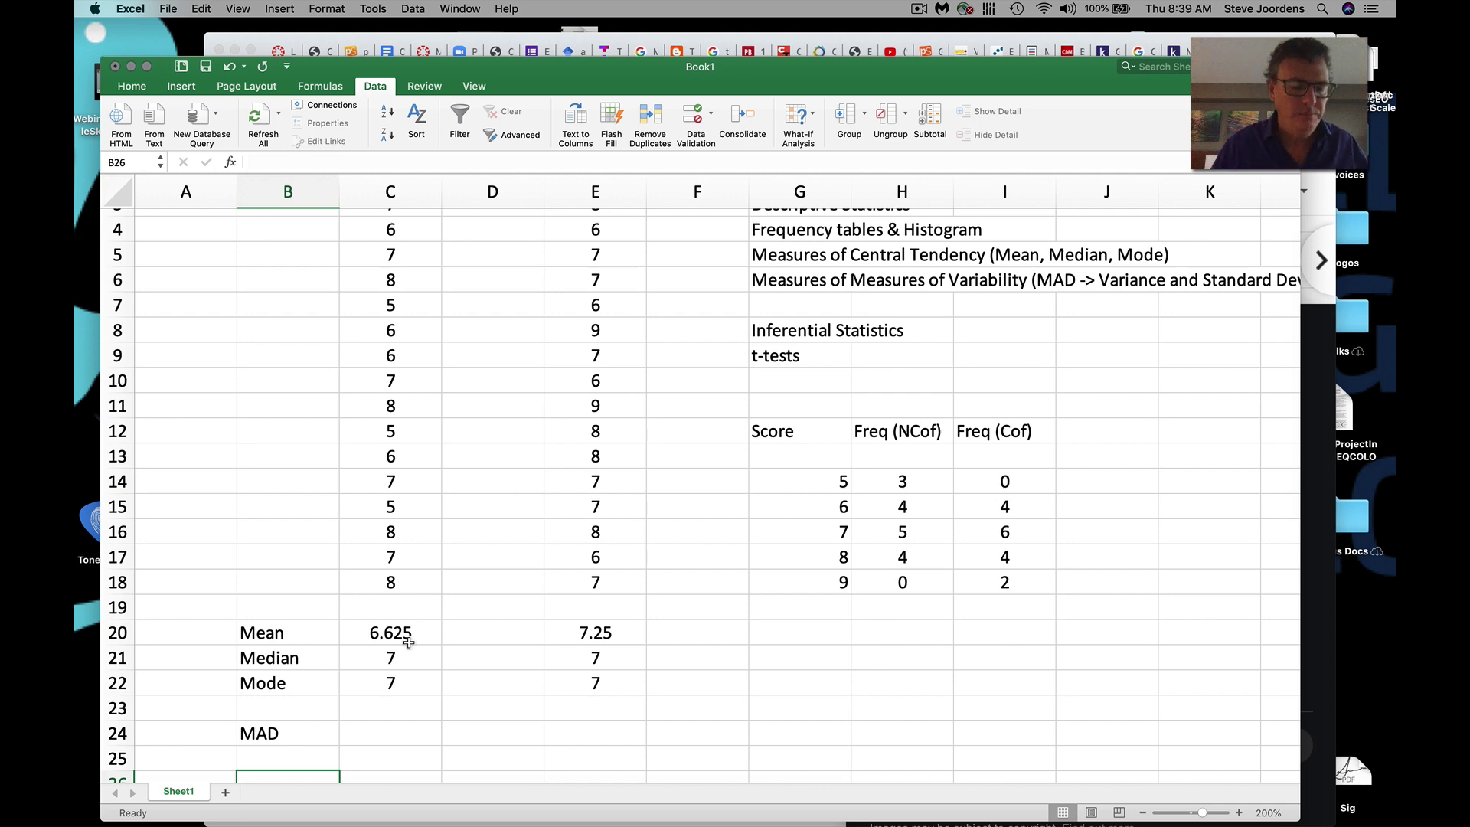
click(364, 731)
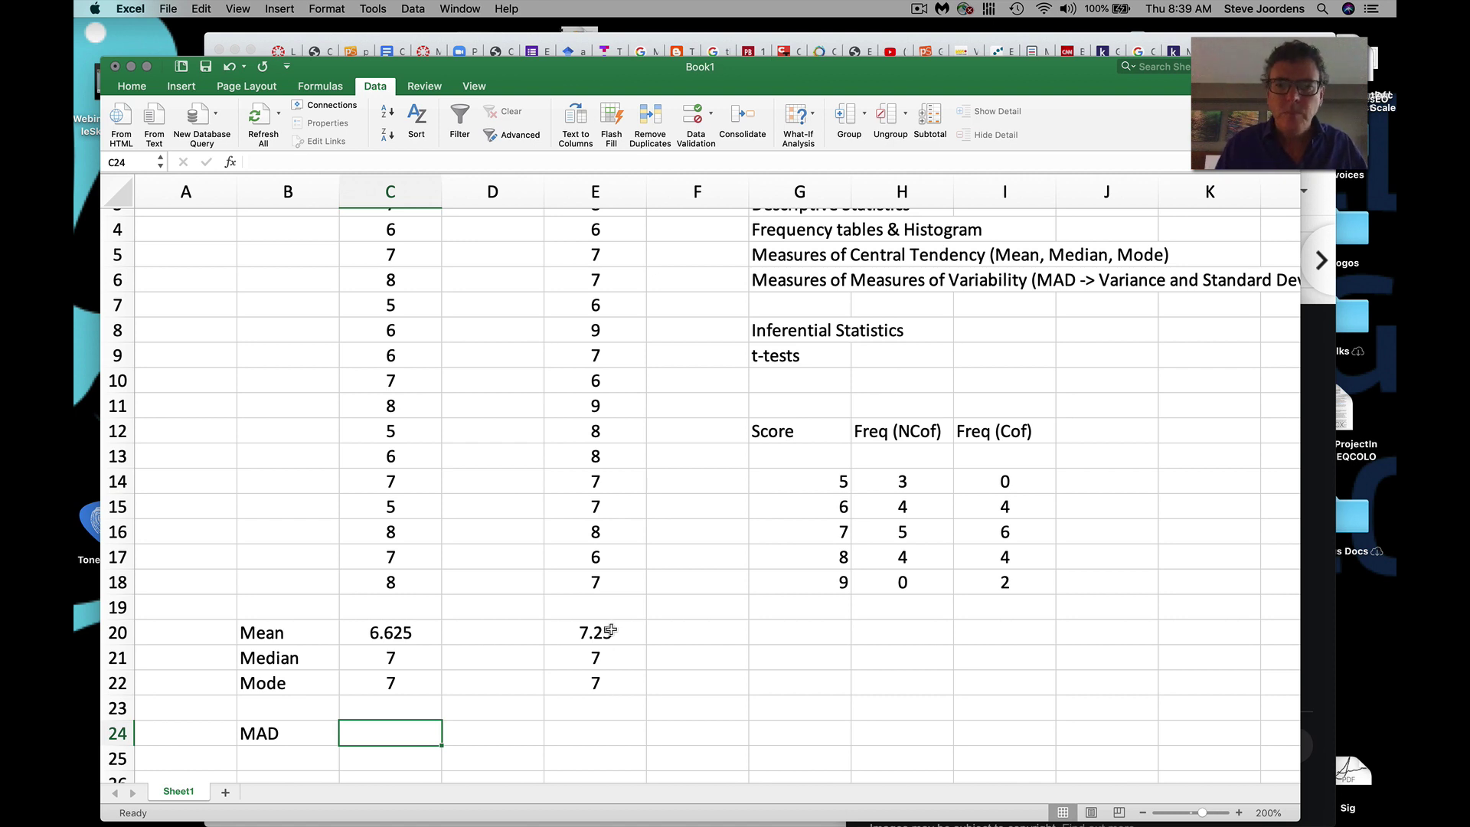
scroll(611, 629, up, 1)
scroll(613, 628, down, 3)
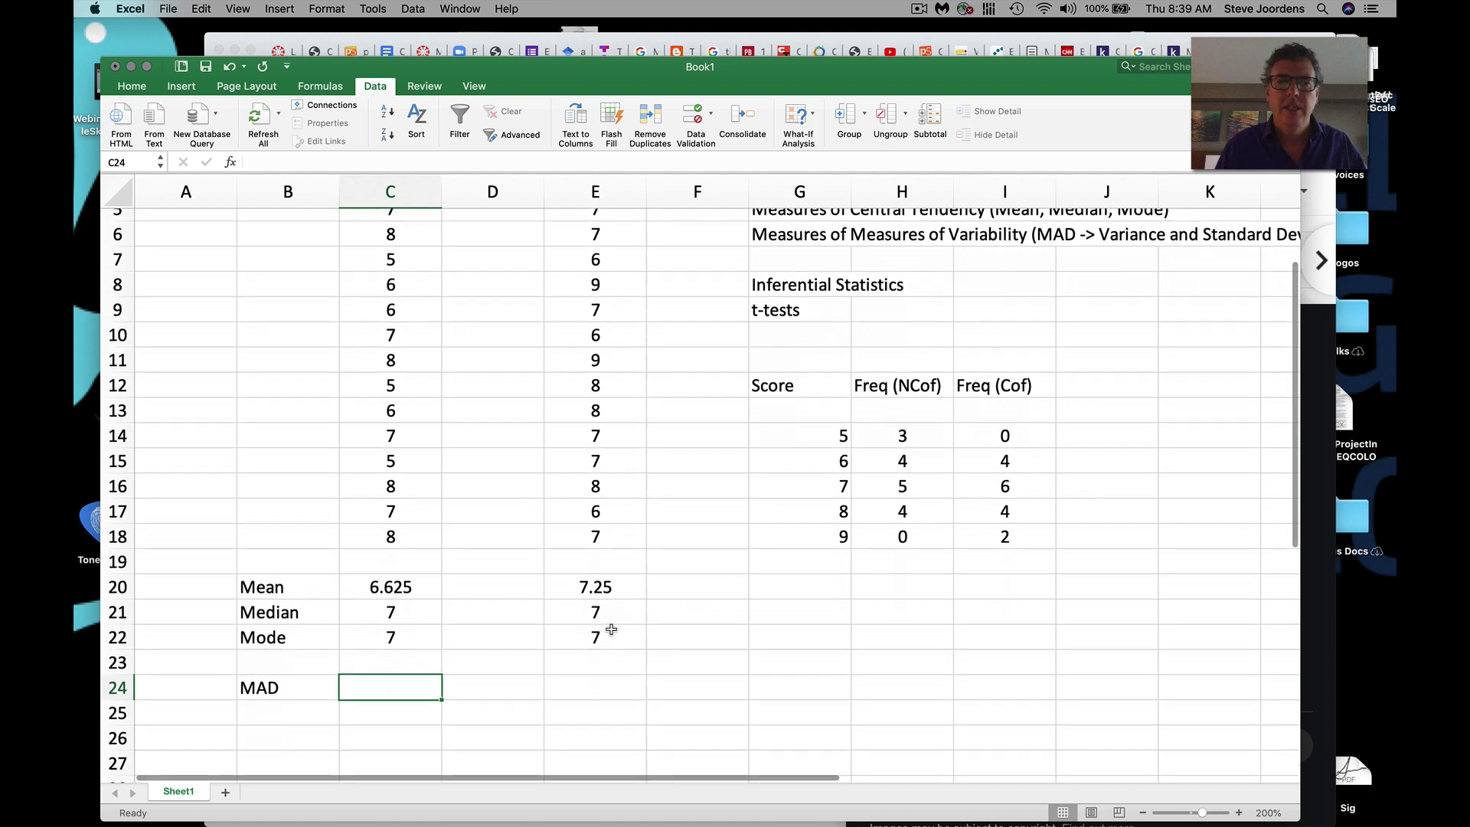
scroll(610, 455, up, 4)
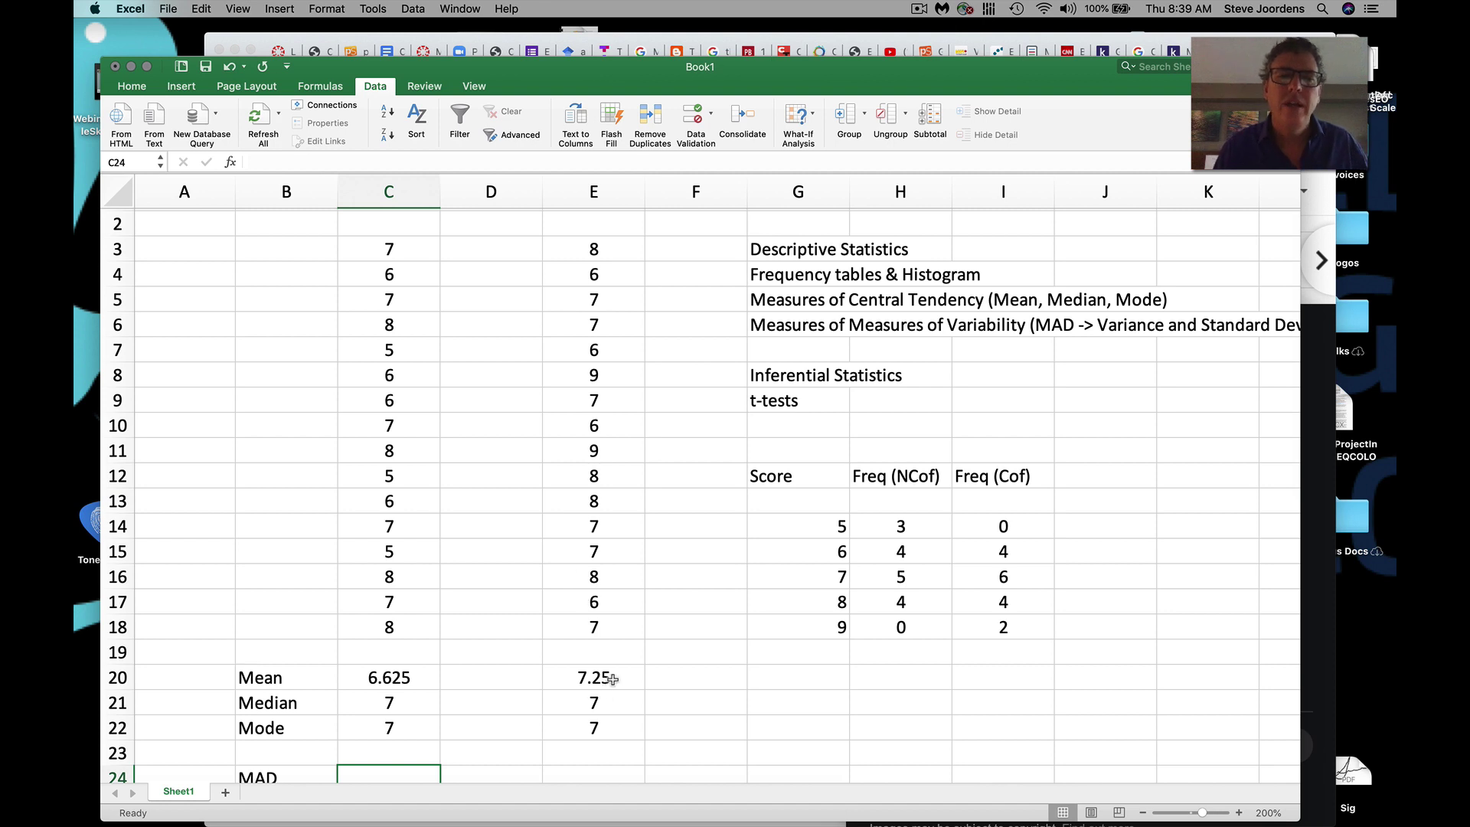
scroll(600, 687, down, 3)
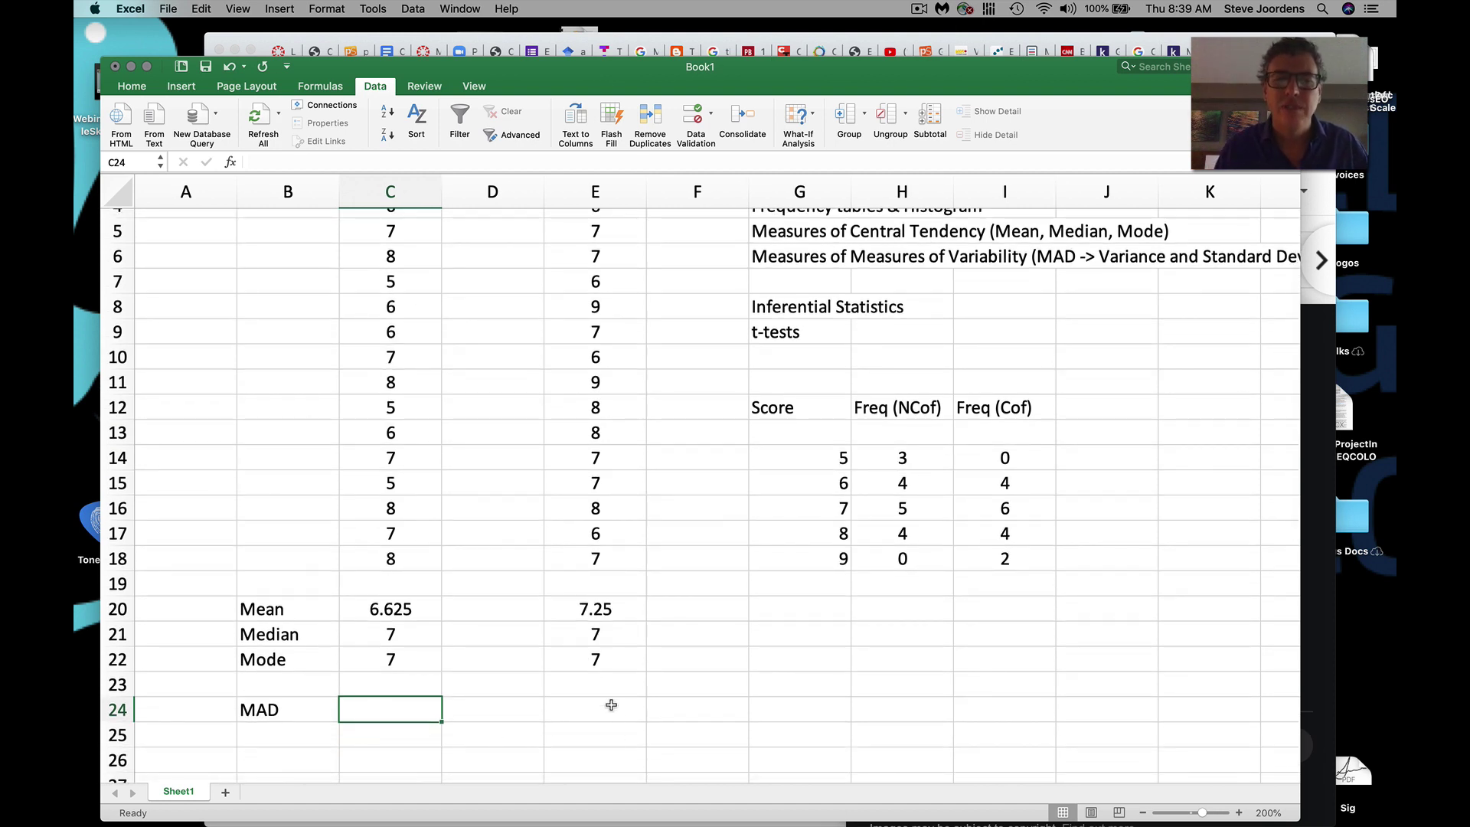
scroll(611, 705, up, 3)
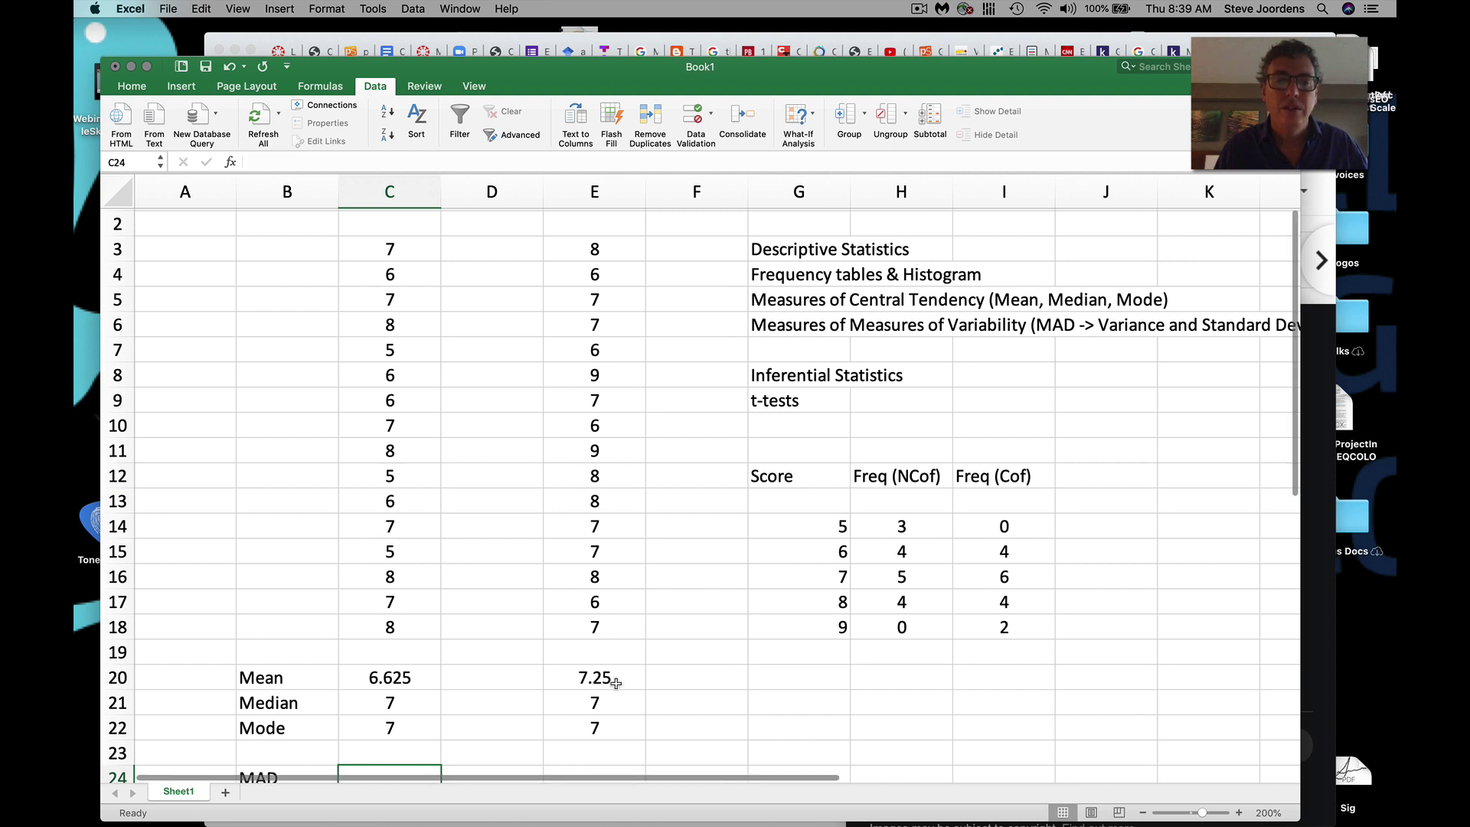
scroll(585, 771, down, 2)
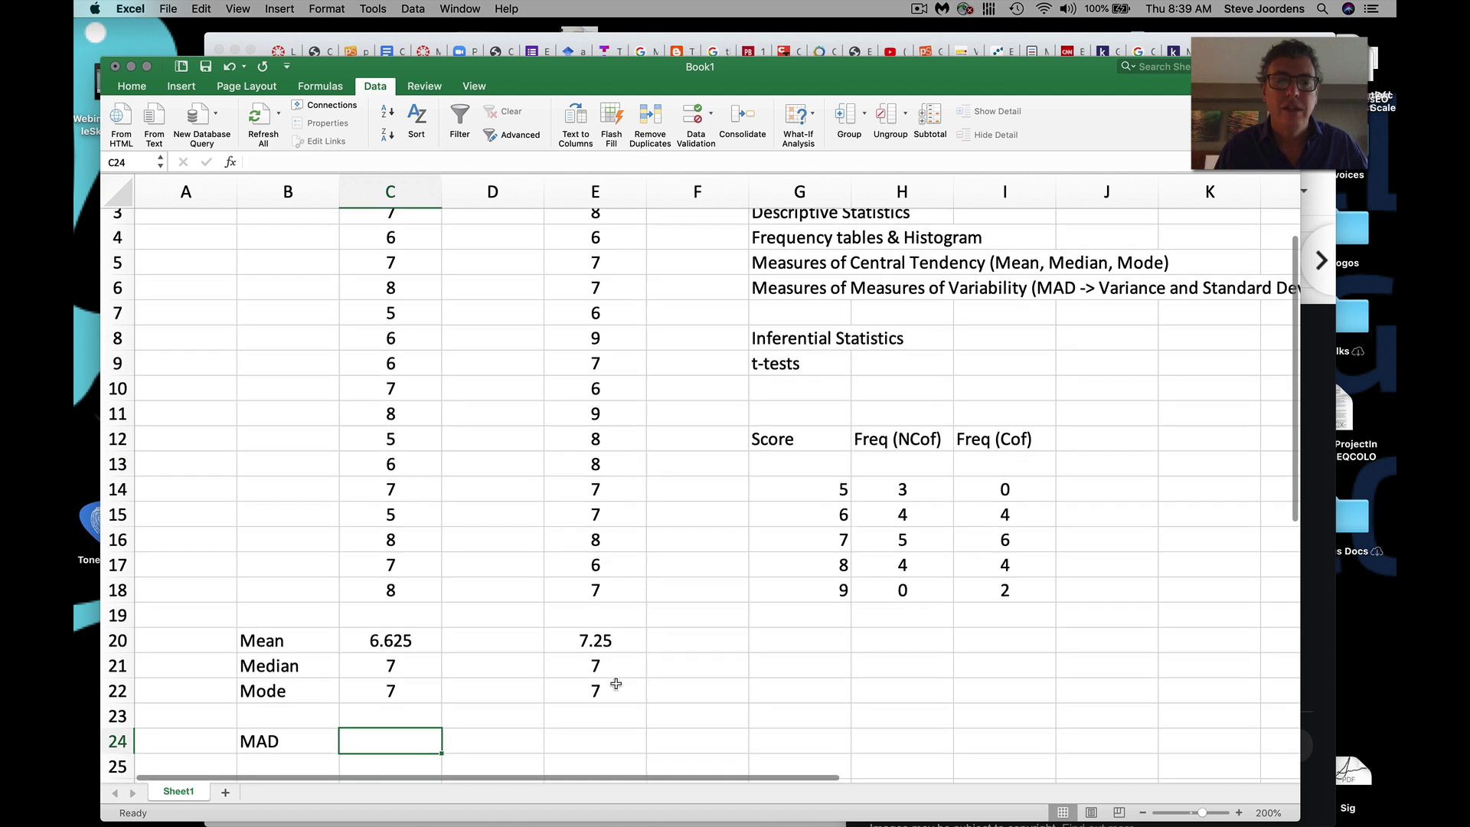
- Select the Coffee group's MAD cell E24 and shift the workbook window up against the menu bar and slightly left
click(559, 742)
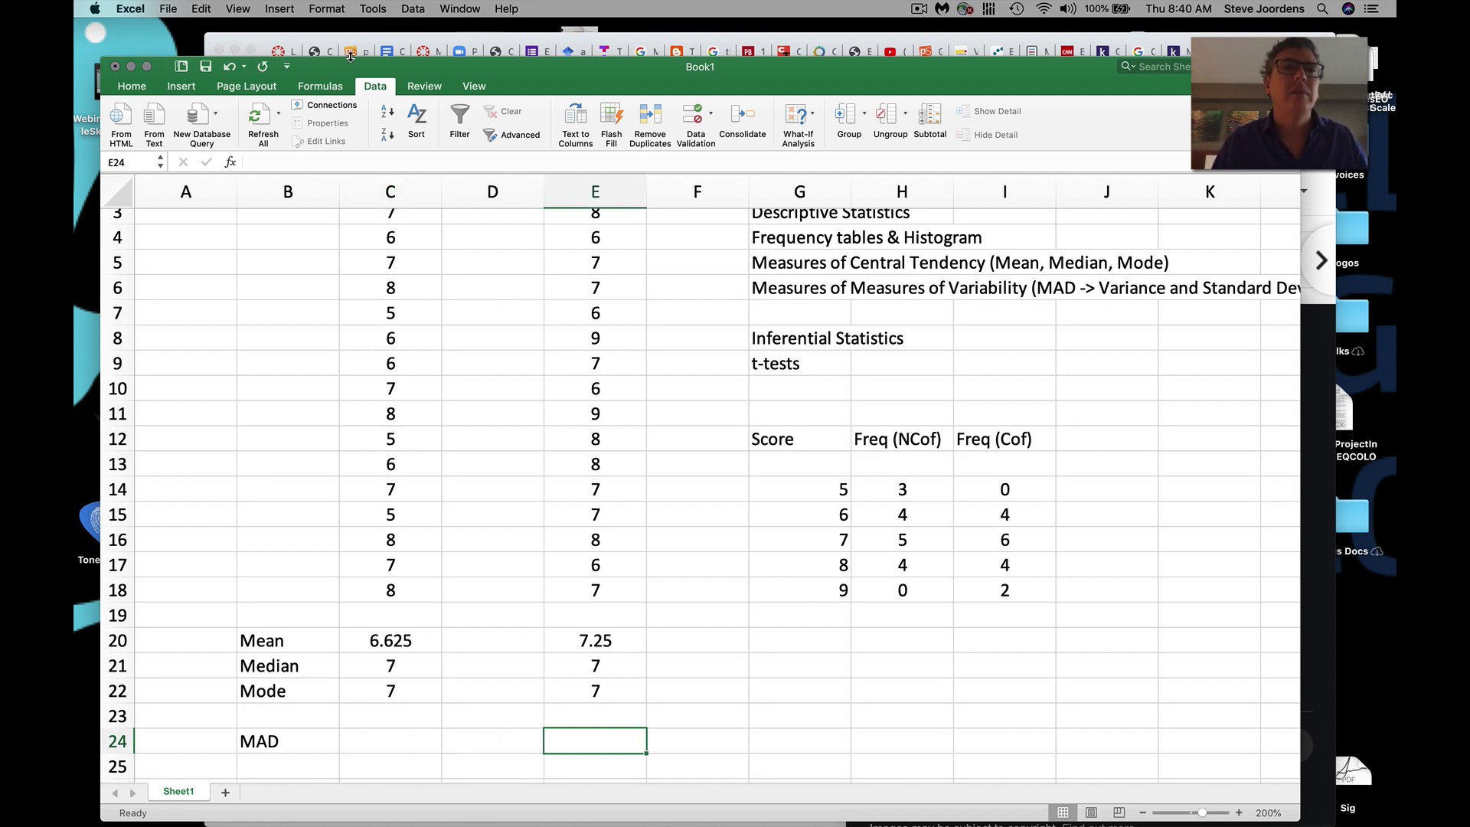
drag(351, 58, 348, 10)
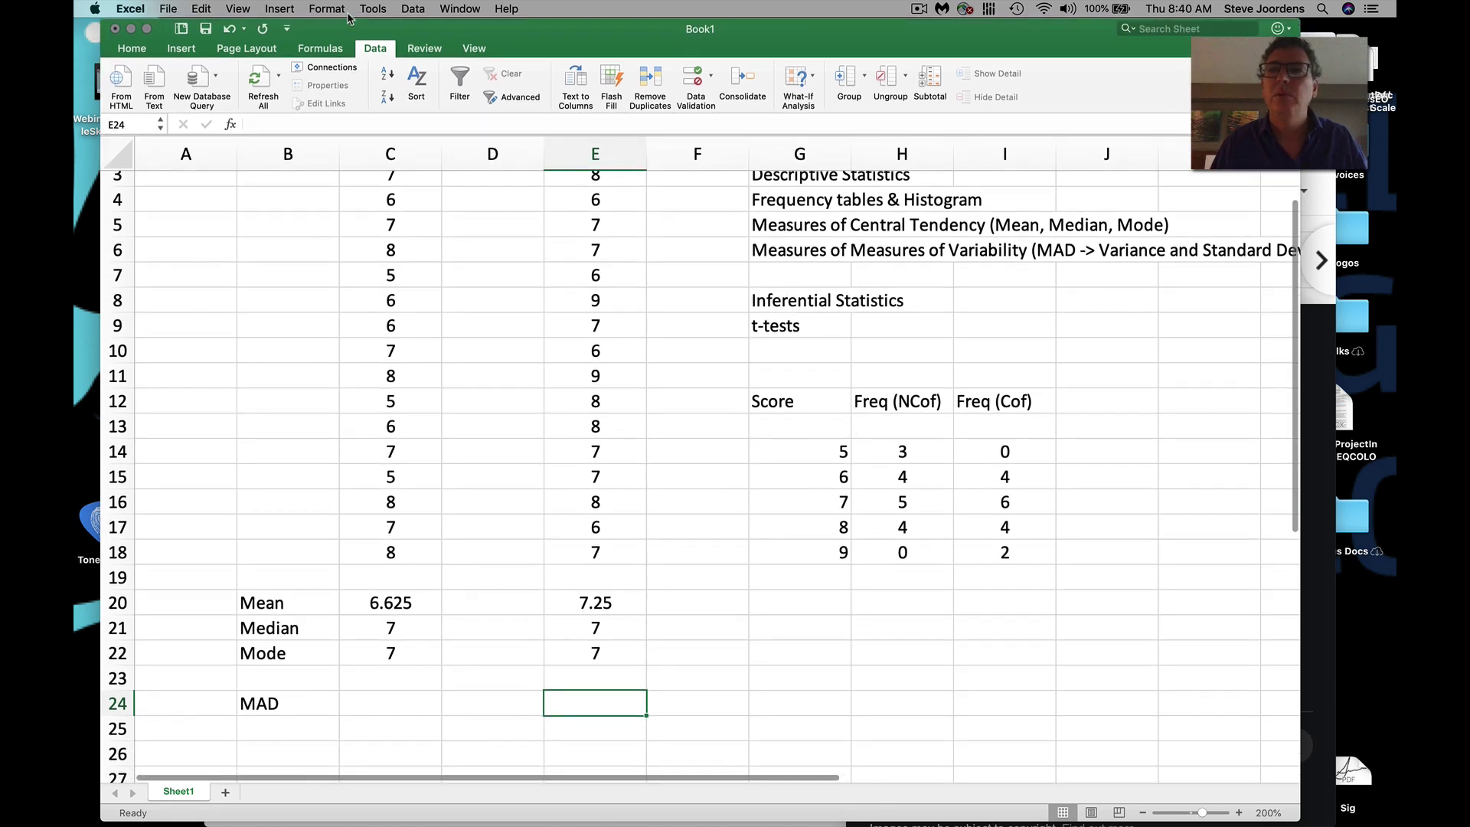
drag(734, 46, 683, 46)
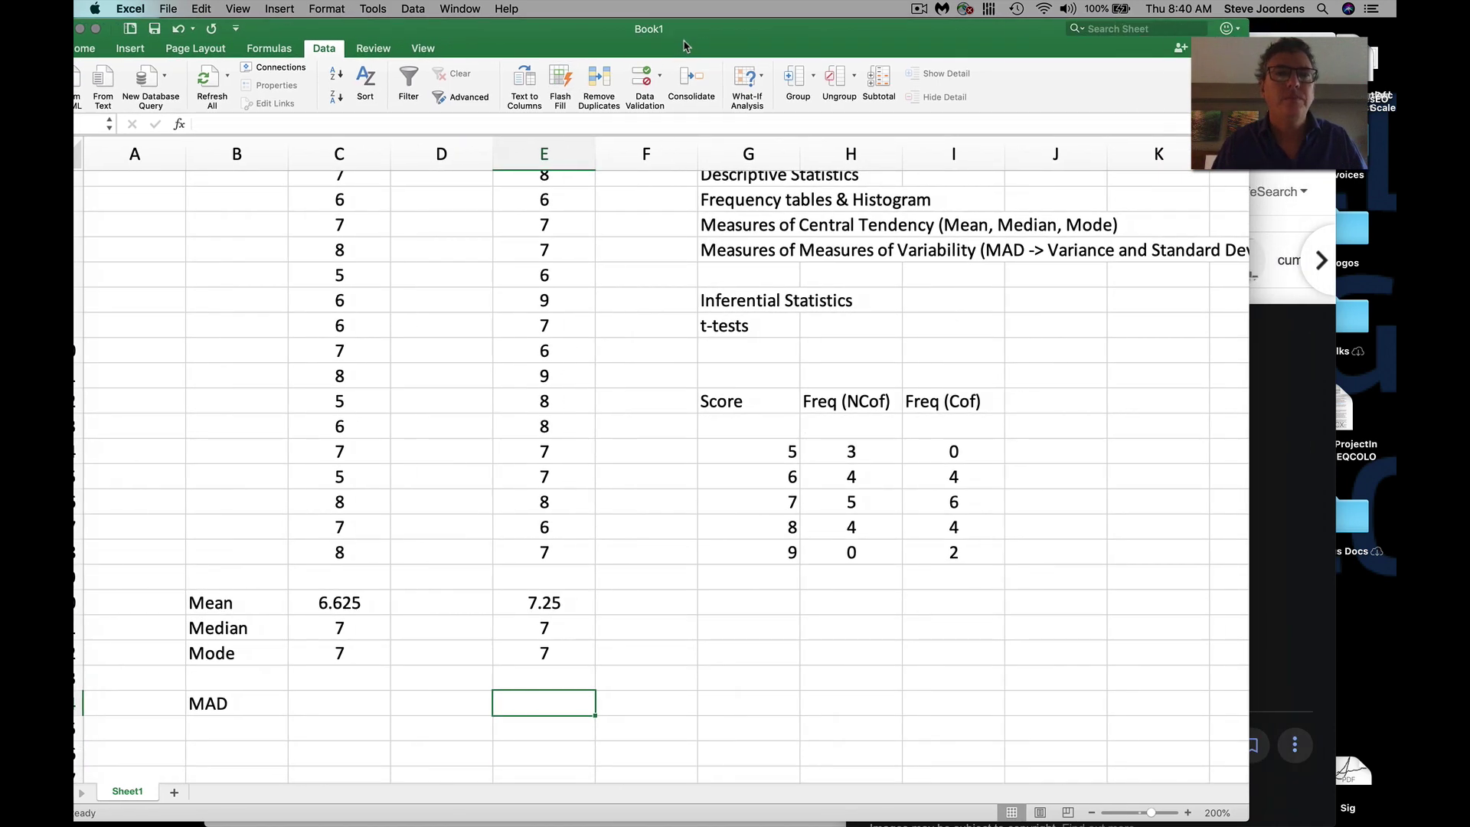
- Start a formula in E24 with the signed deviations of the first five Coffee scores from the mean: =(+.75-1.25-.25-.25-1.25
scroll(569, 383, up, 2)
scroll(569, 382, down, 1)
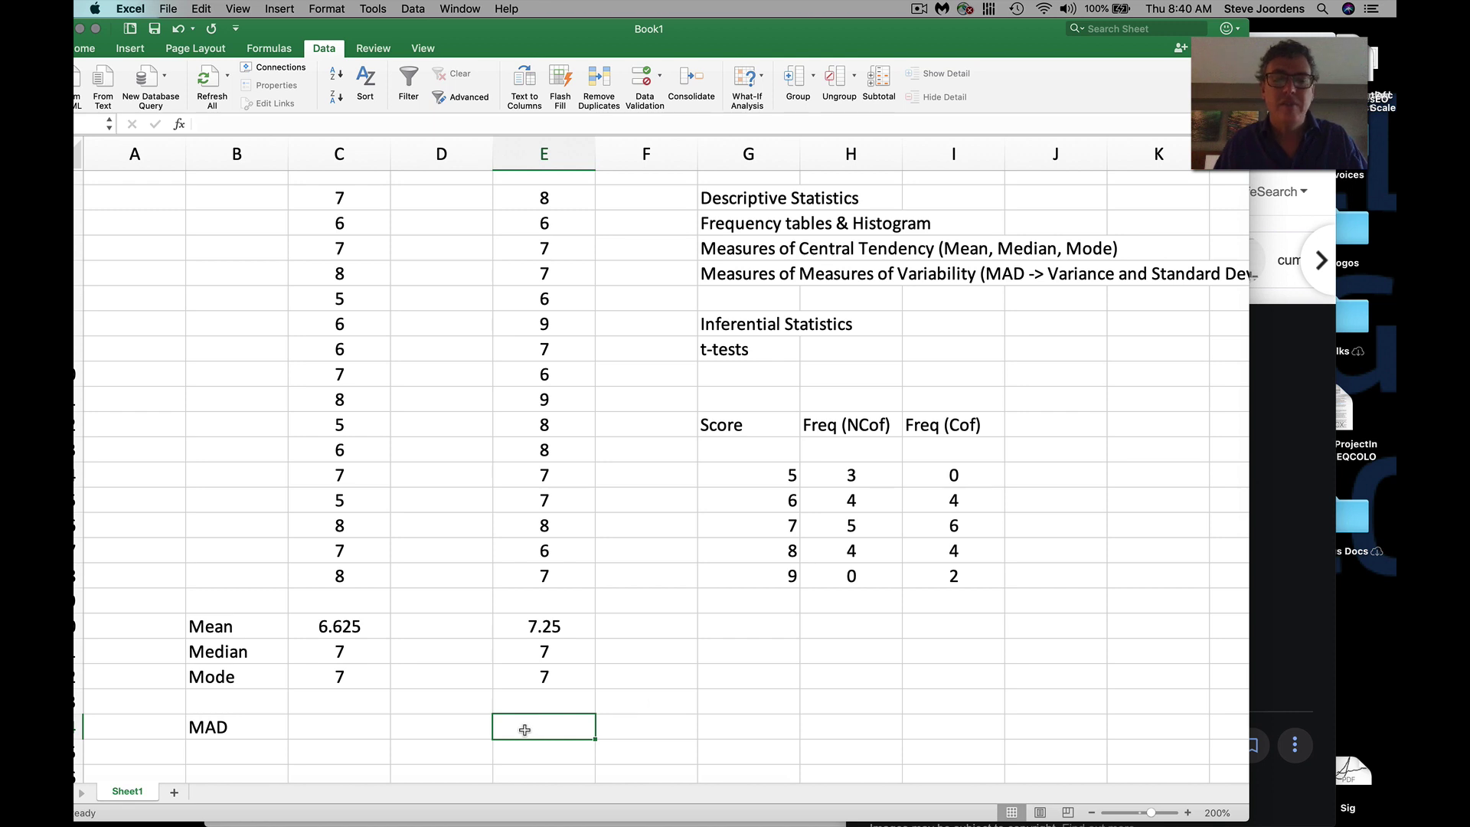
text(+)
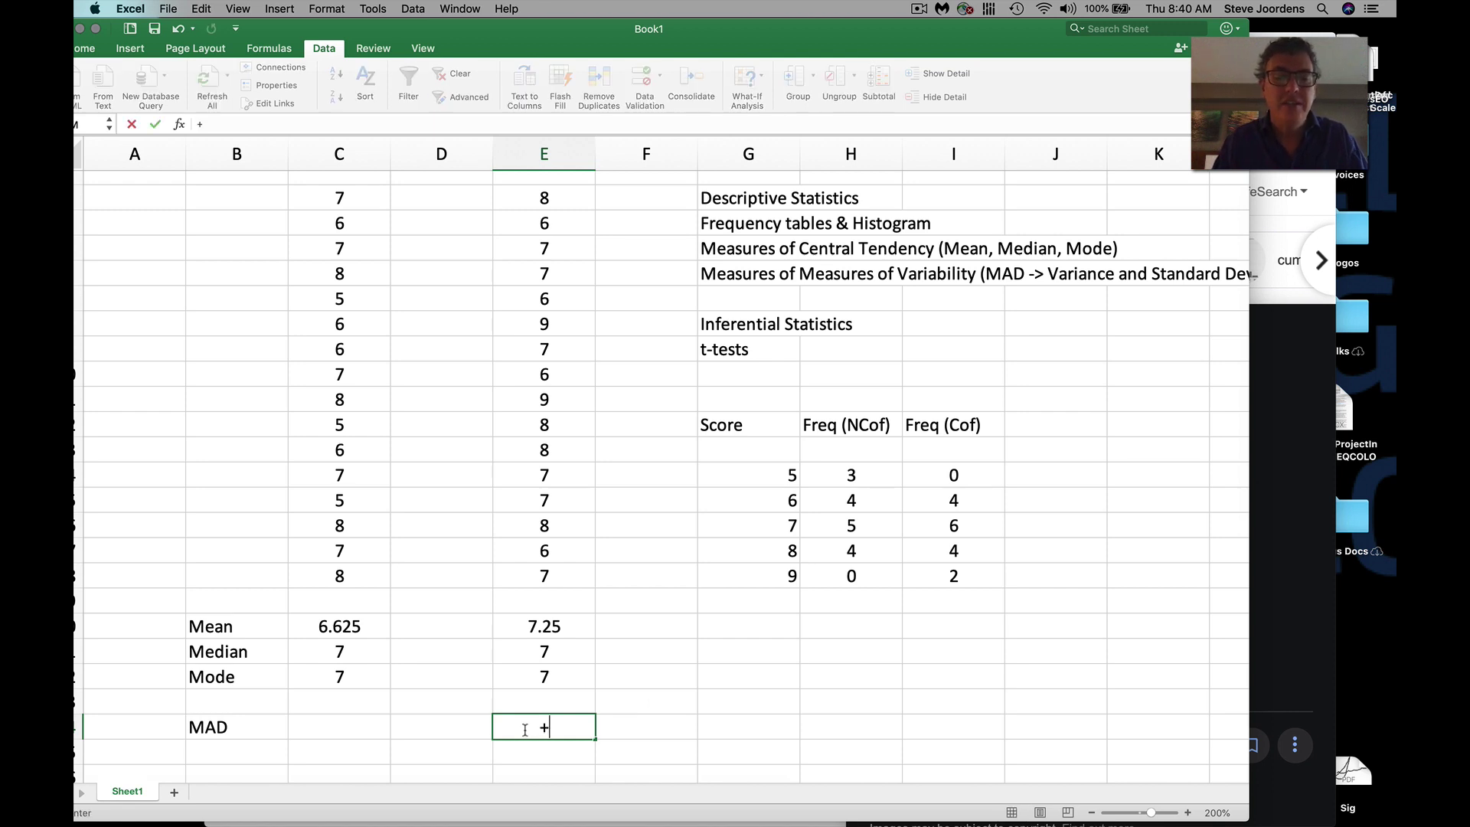
key(BackSpace)
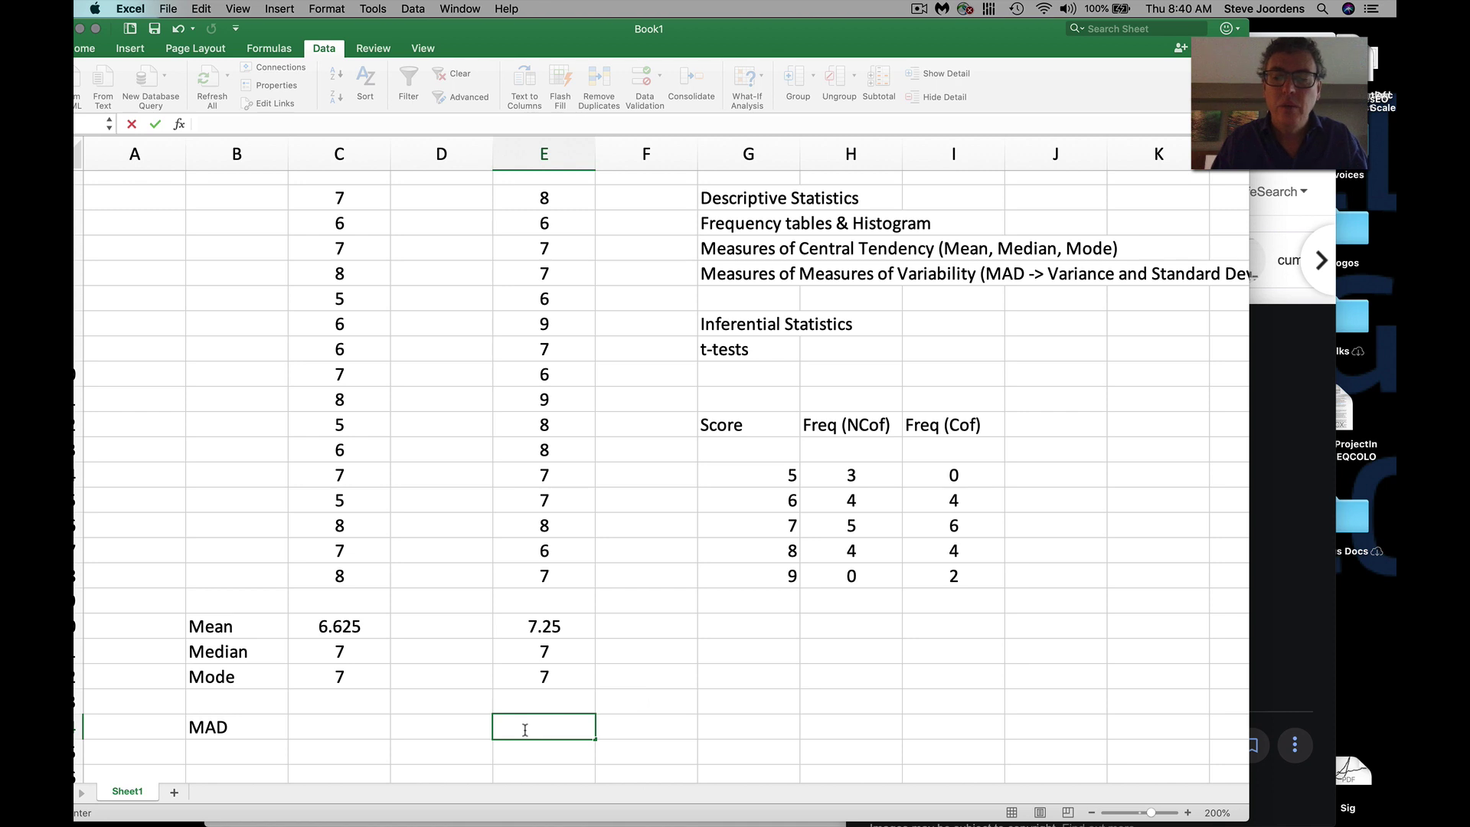
text(=)
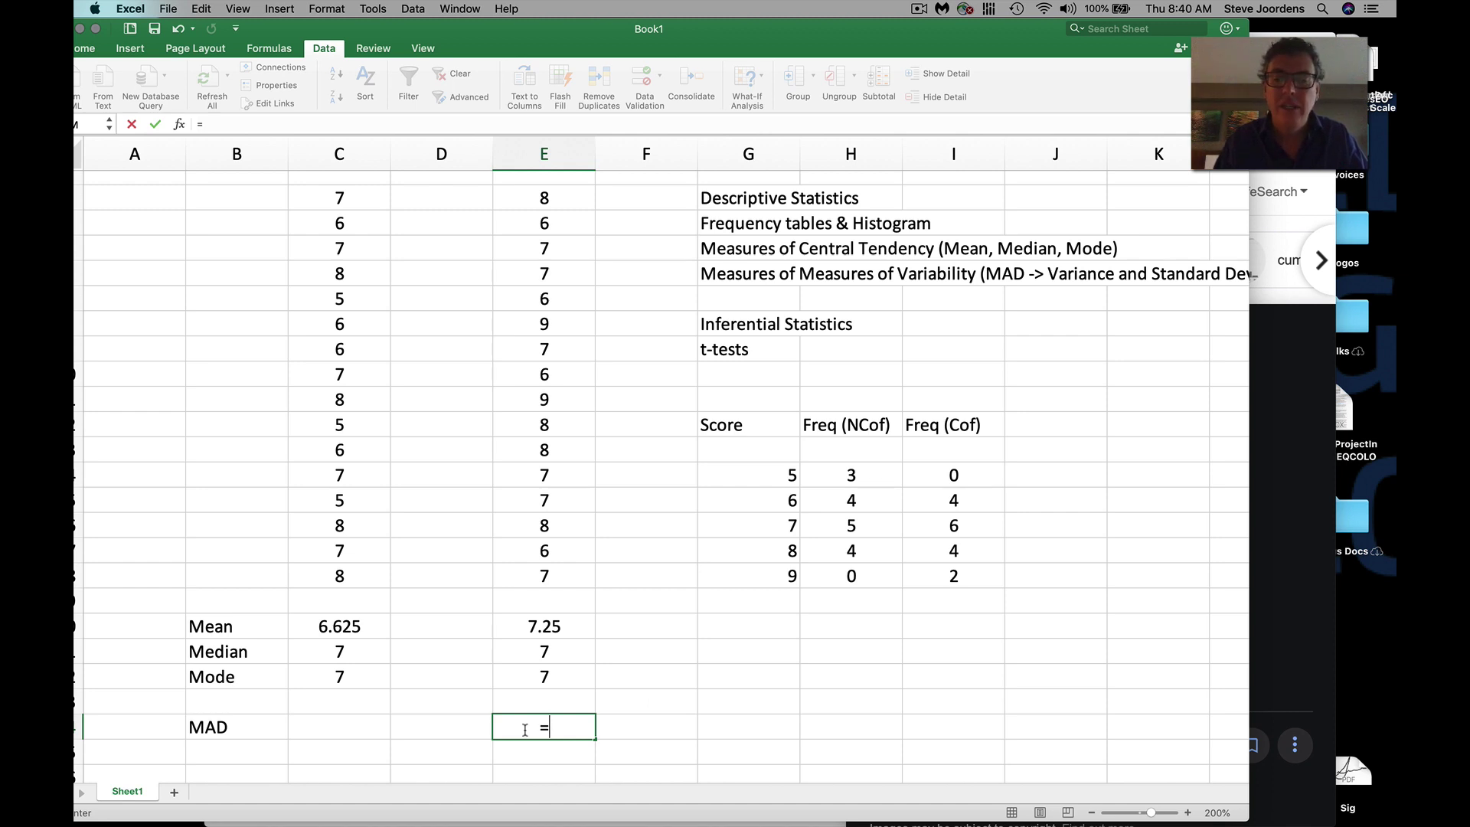
text(()
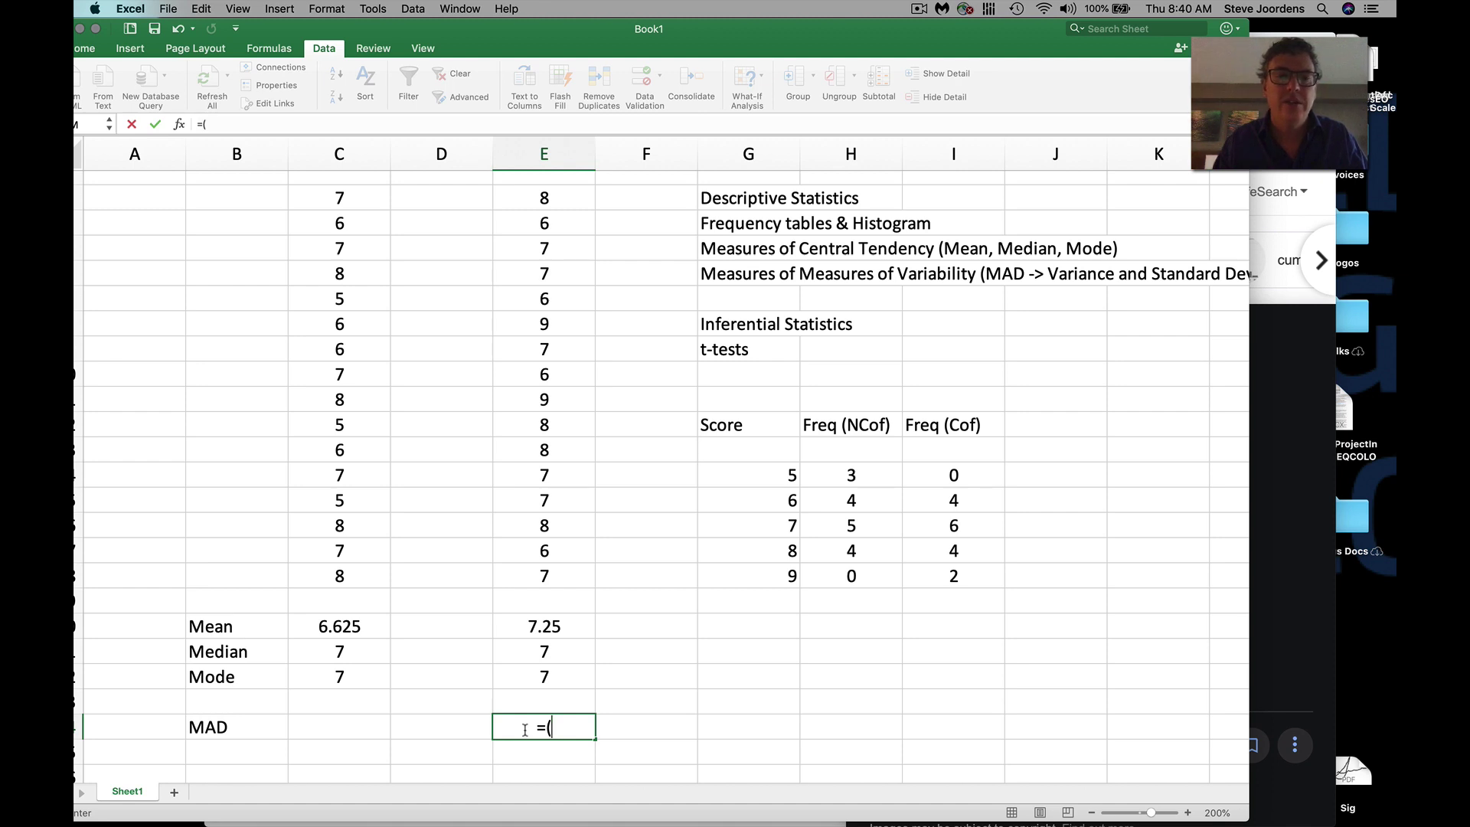
text(+)
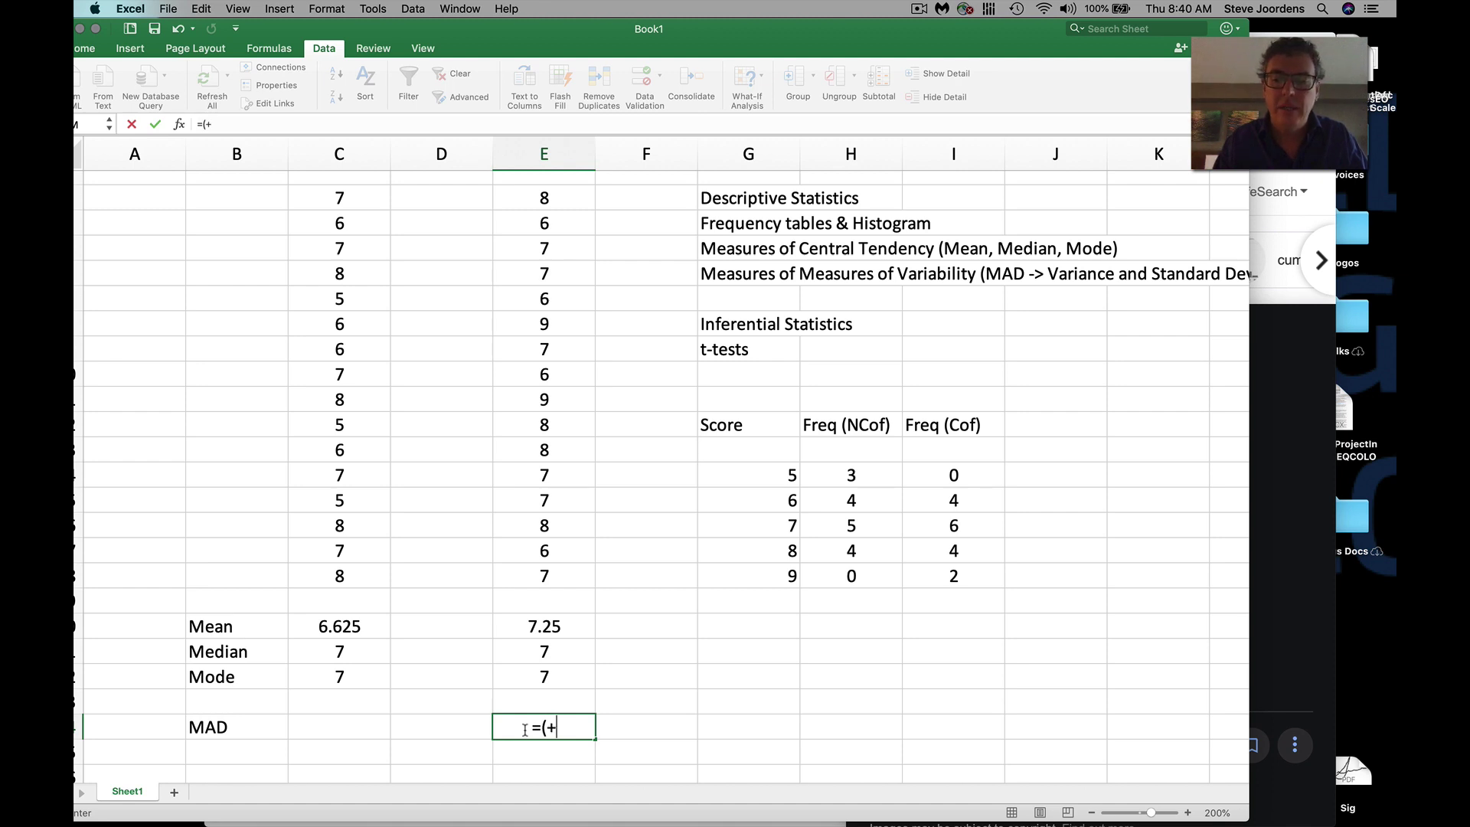
text(.75)
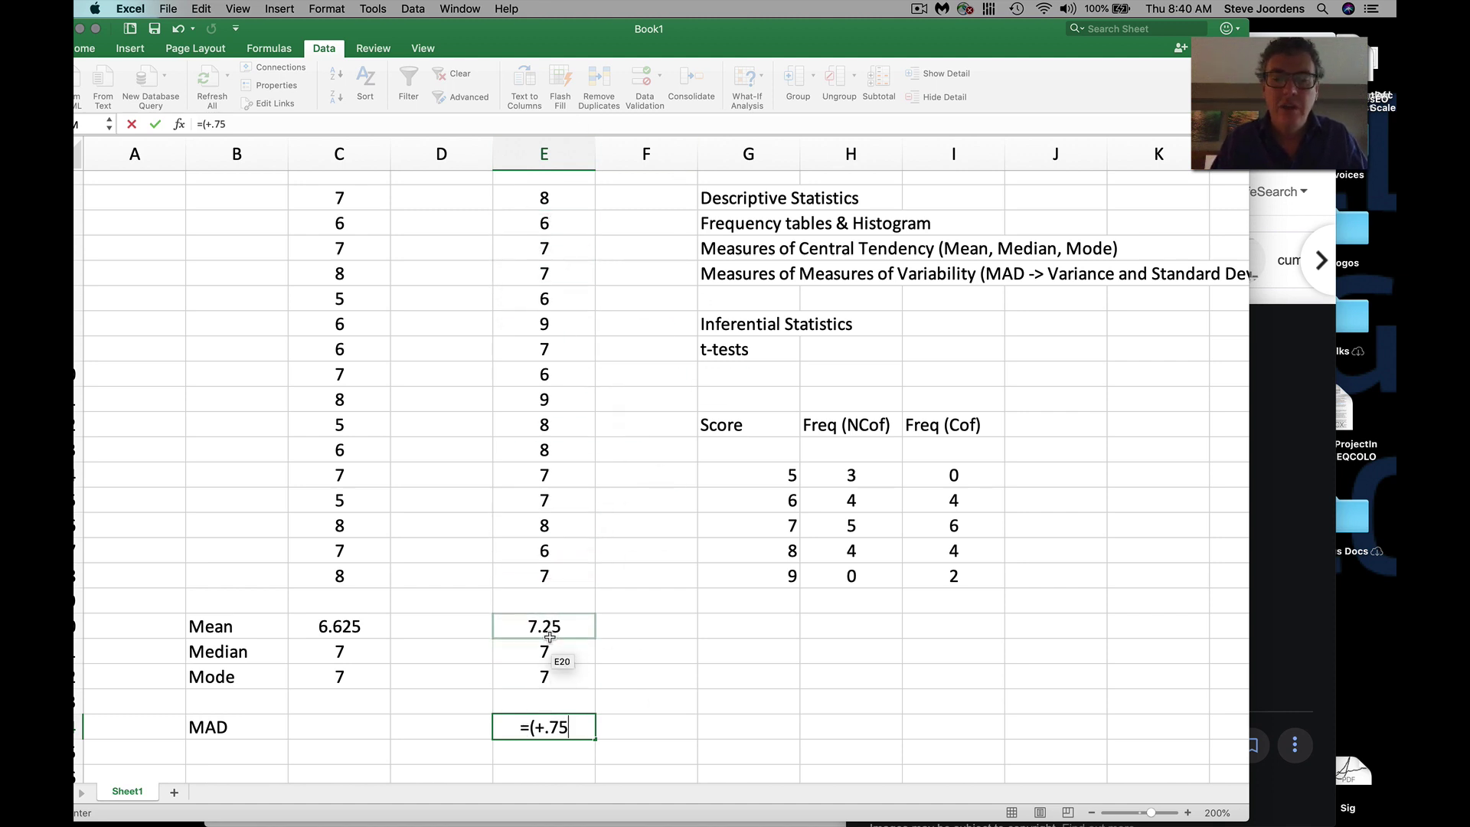
text(-1.25)
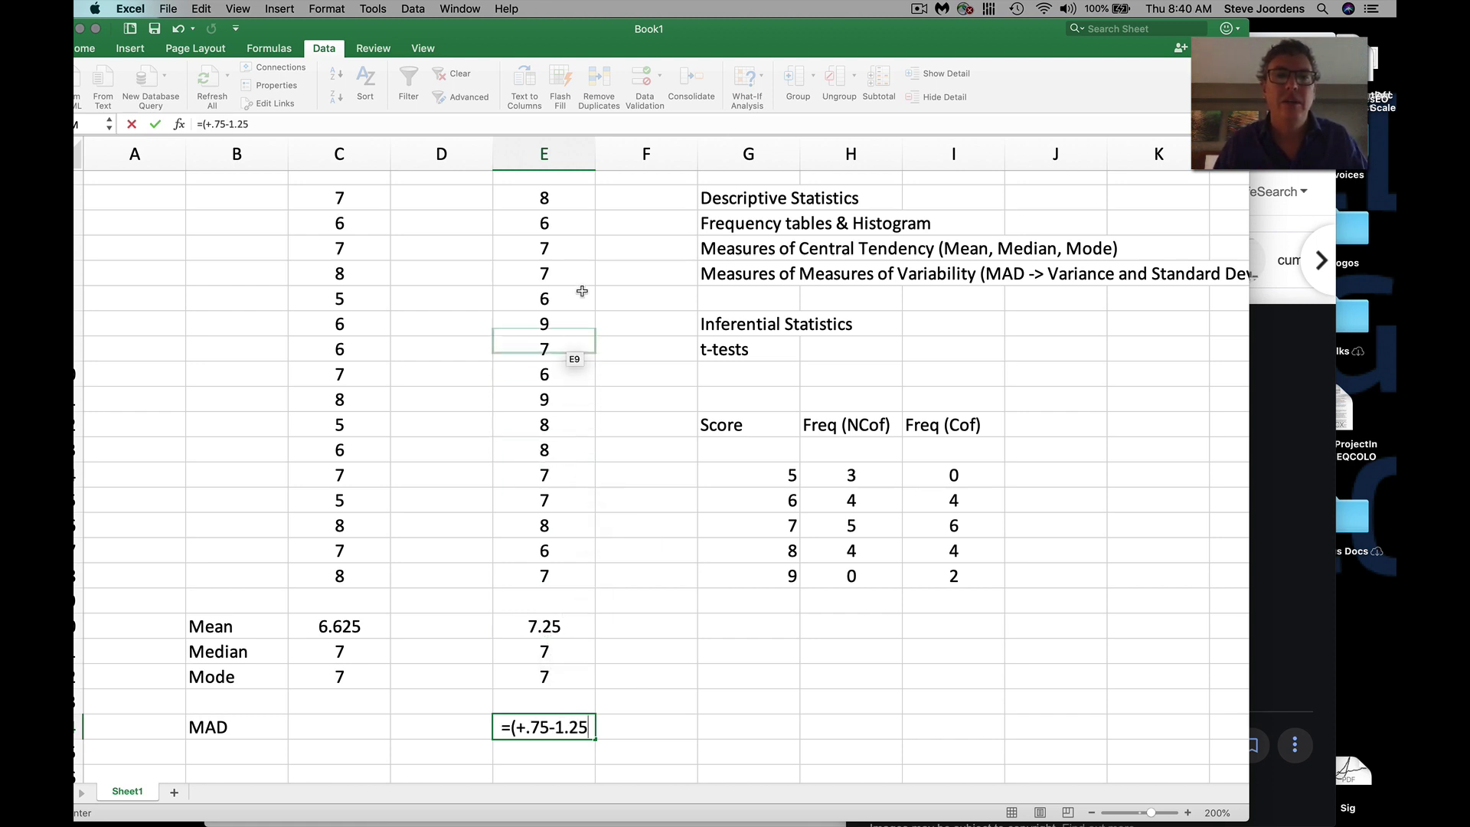
text(-)
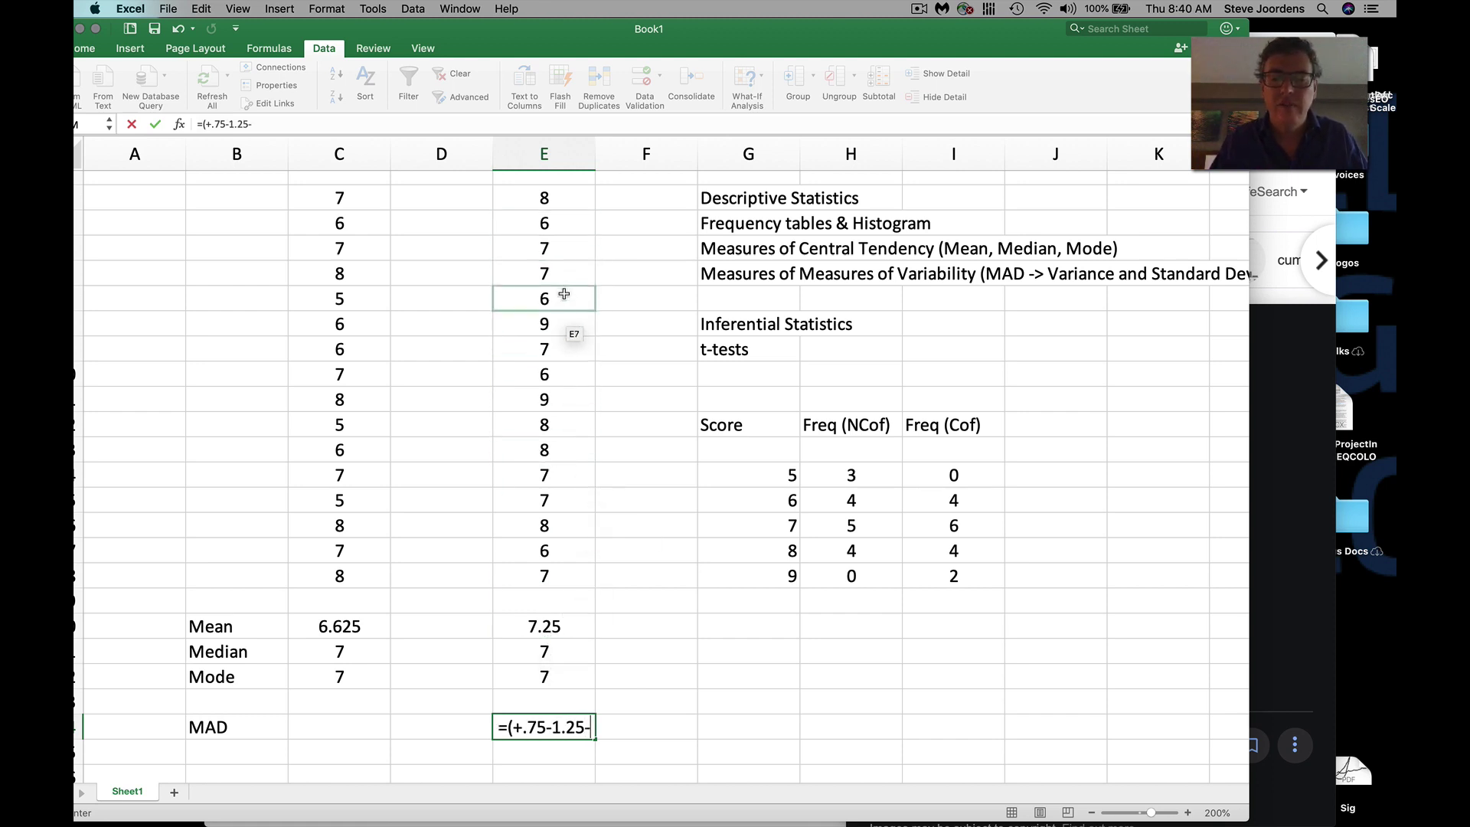
text(.25)
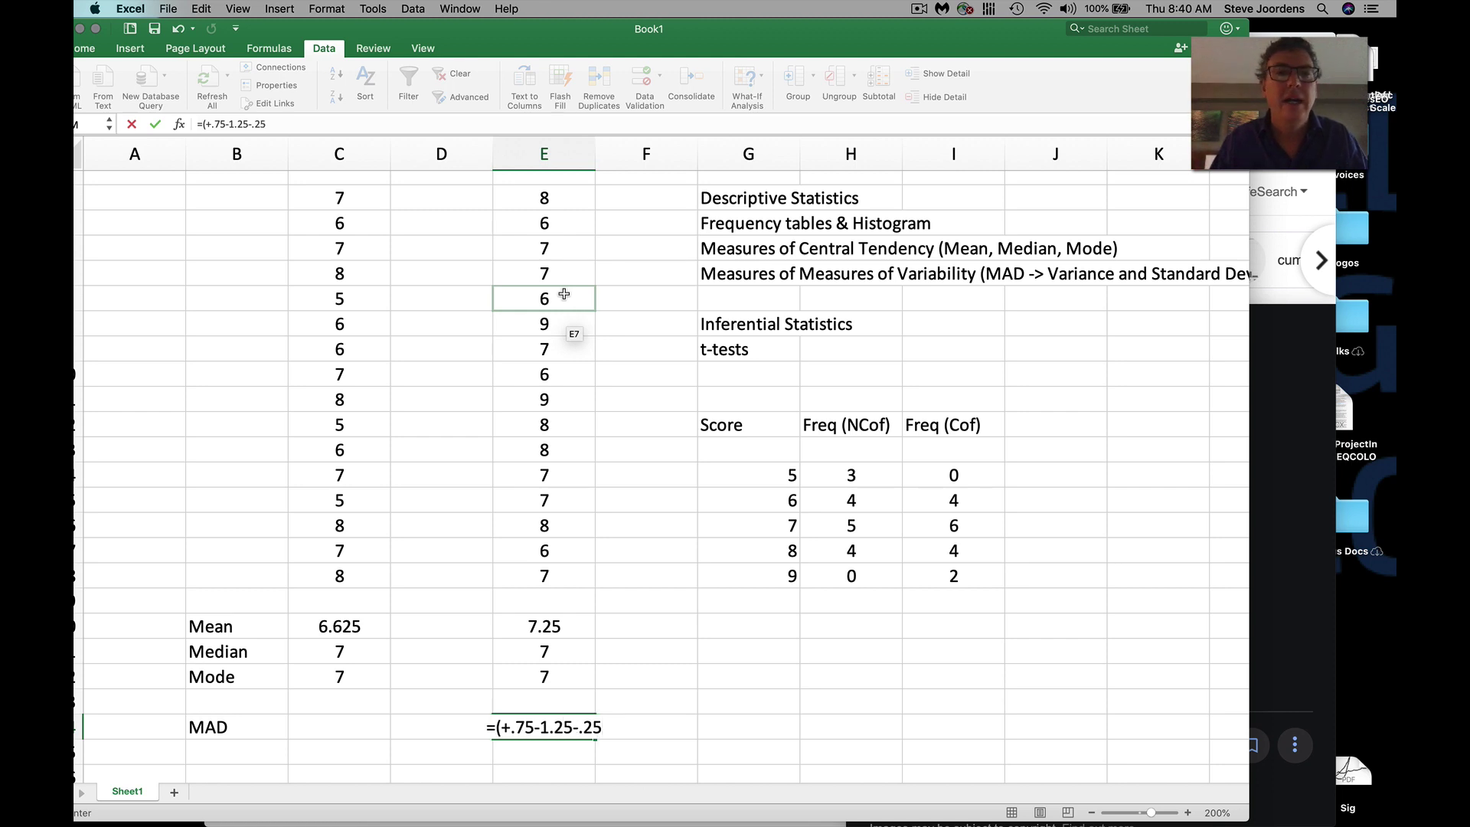
text(-)
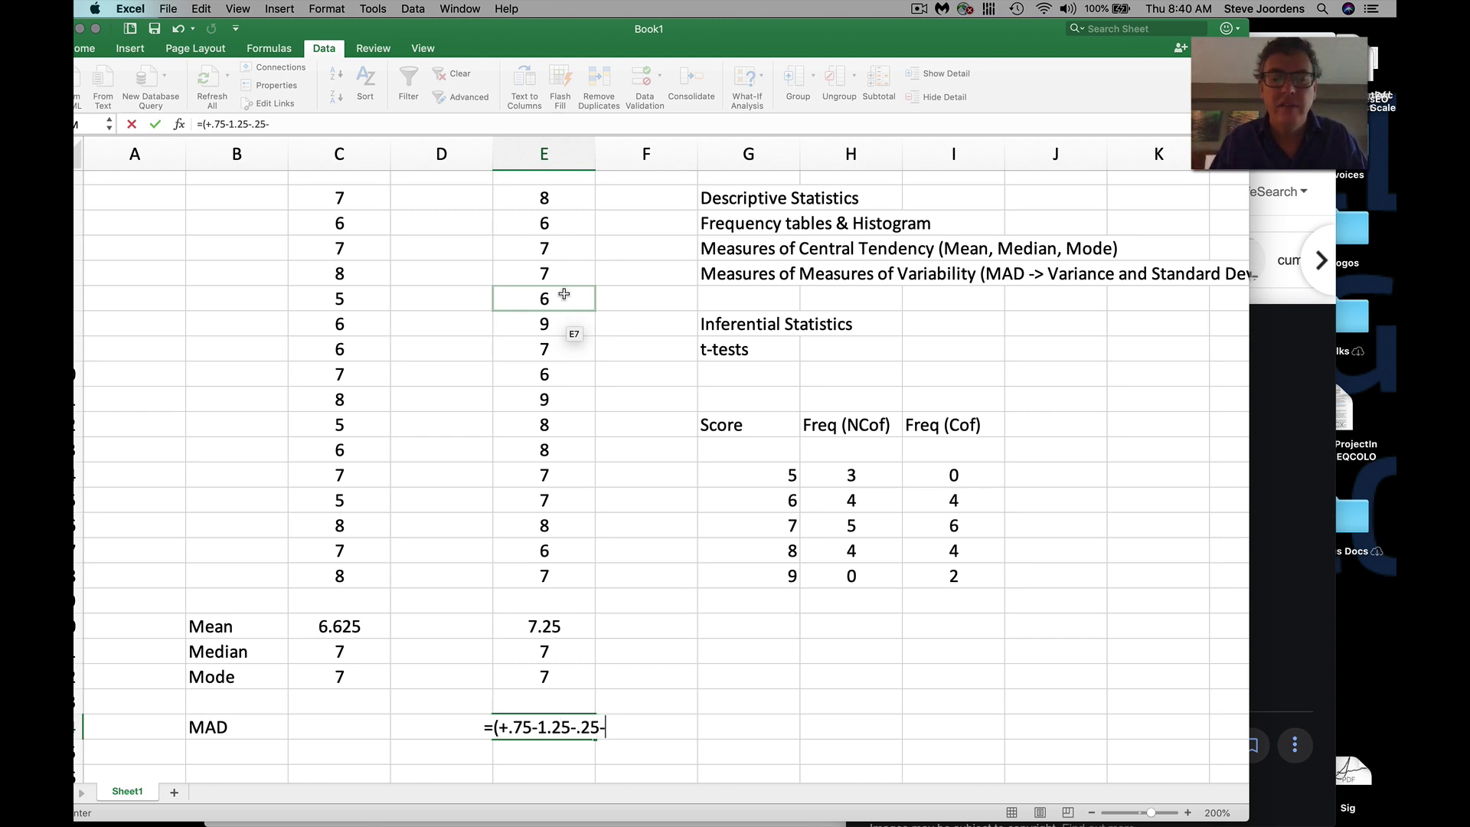
text(.25-)
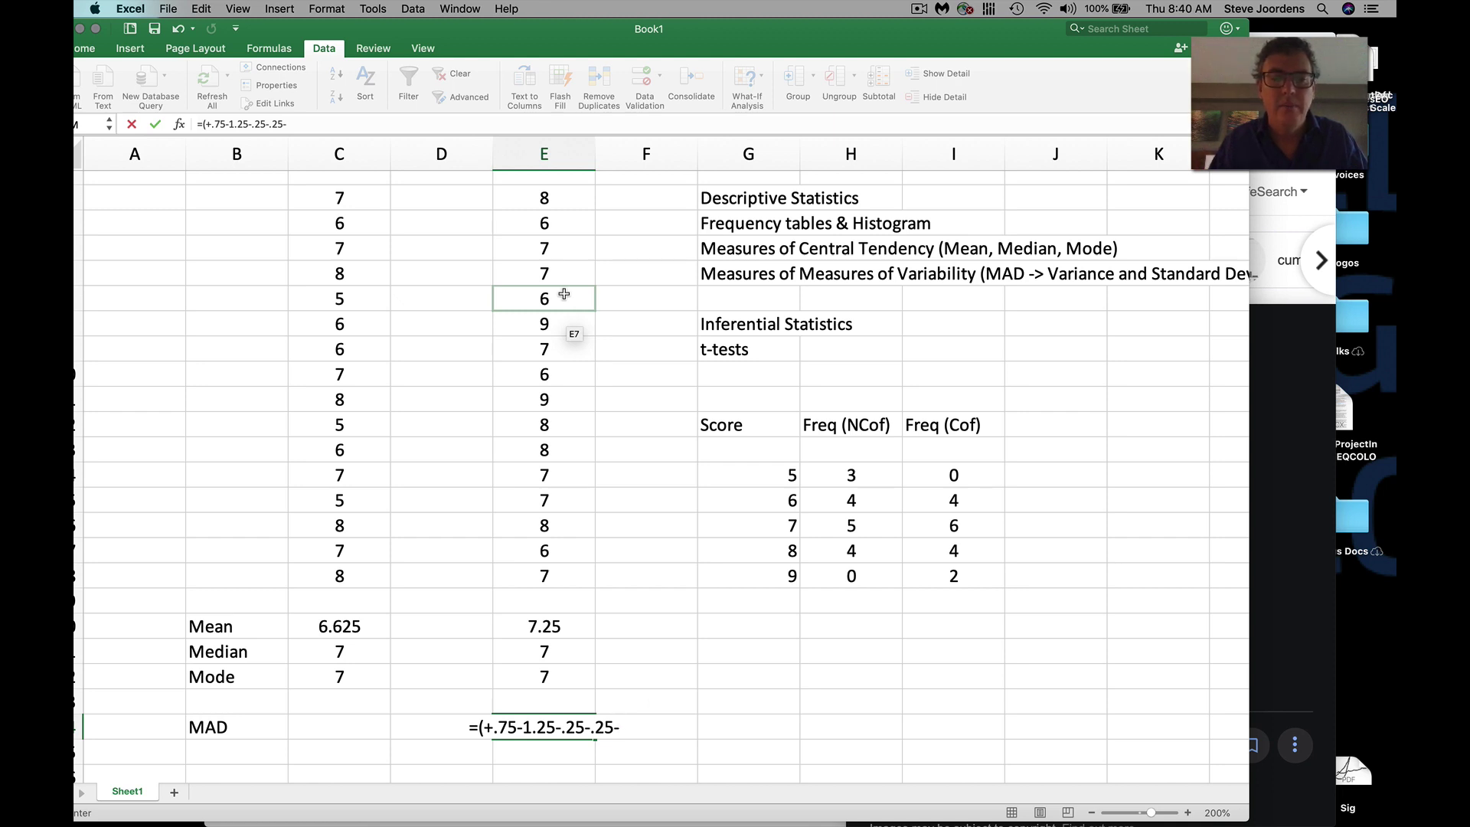
text(1.25)
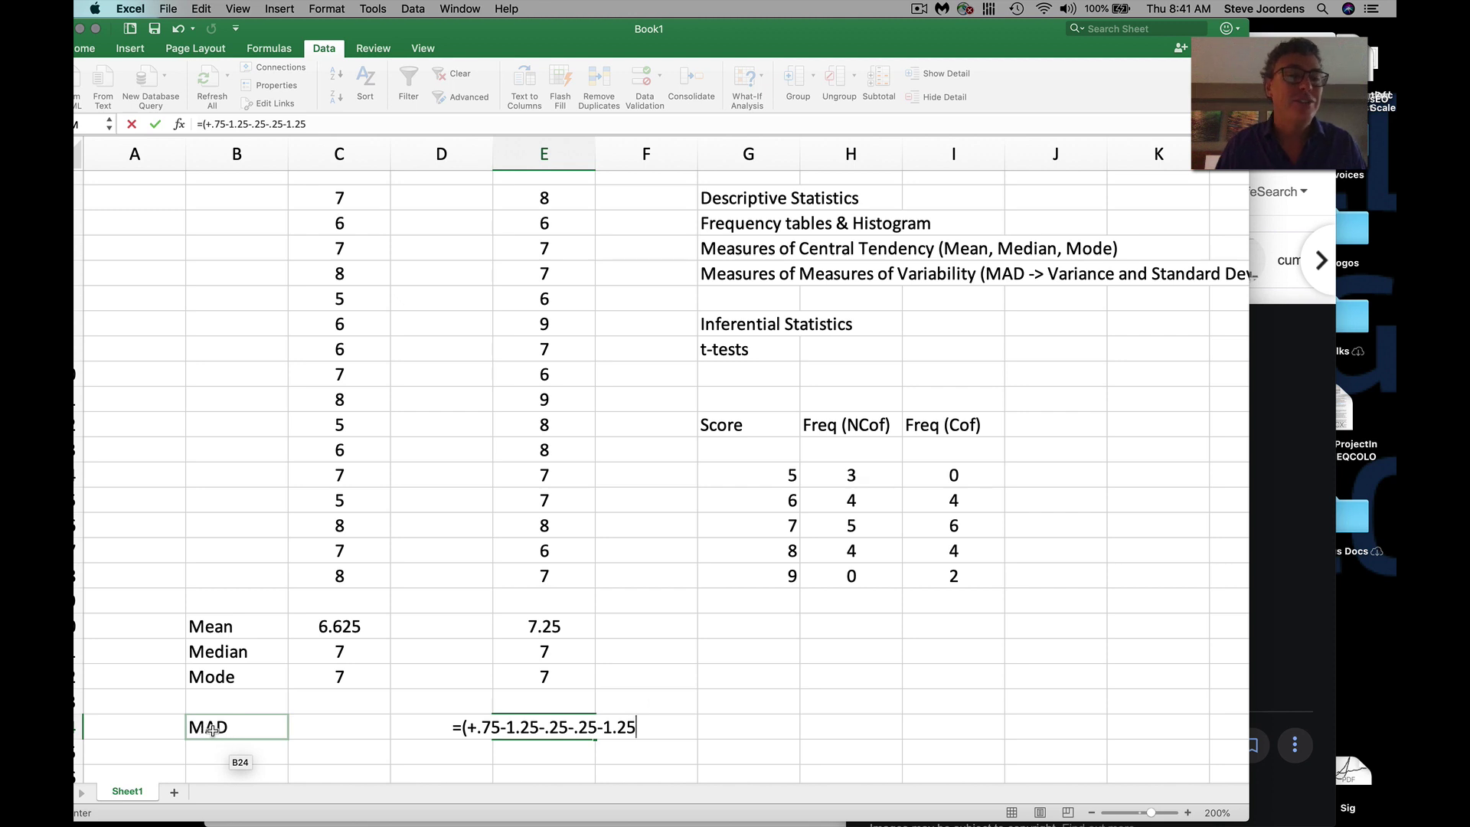
- Turn the deviations in the E24 formula into absolute values by replacing every minus with a plus: =(+.75+1.25+.25+.25+1.25
click(509, 728)
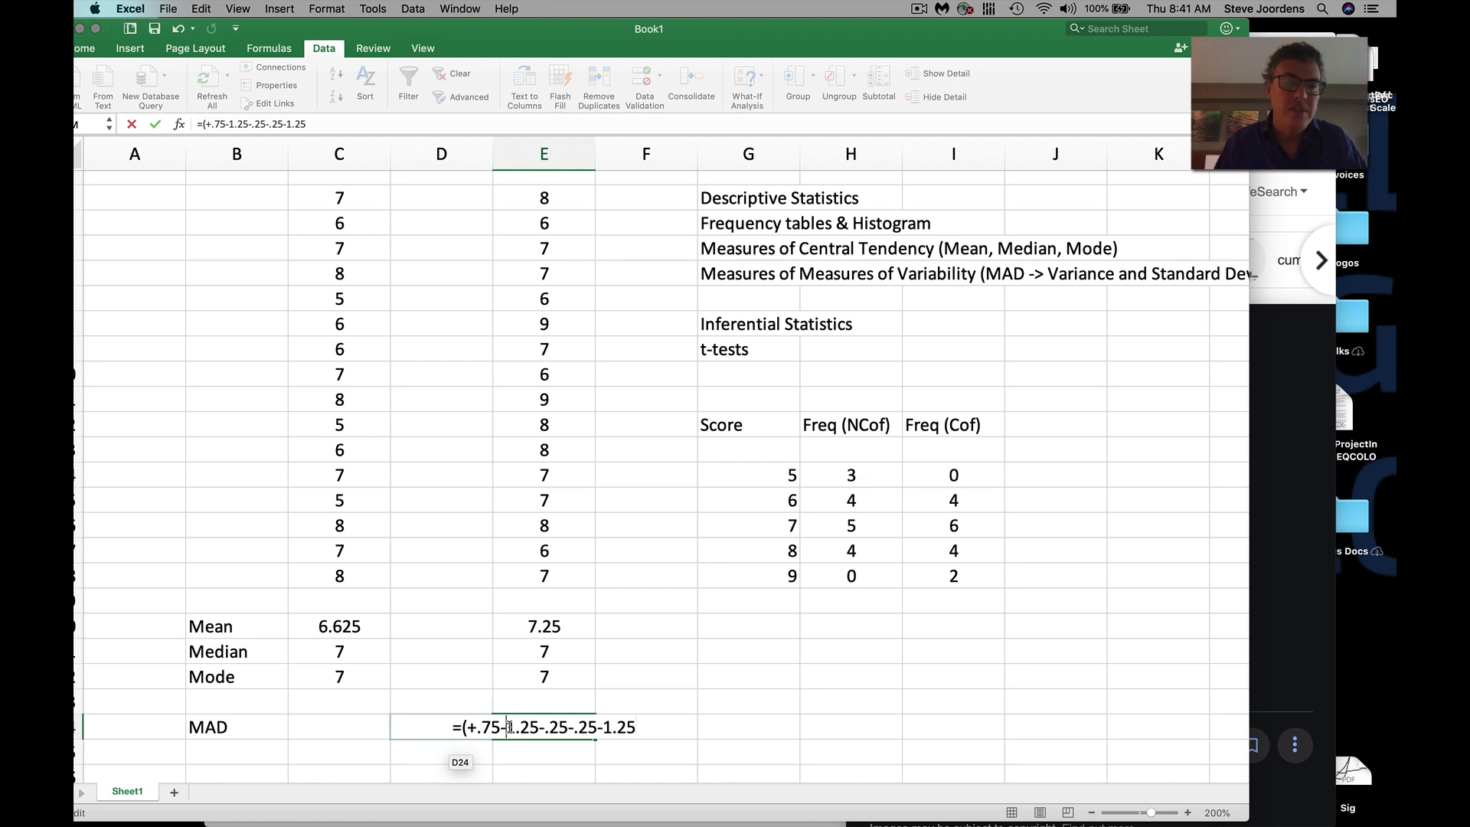
key(BackSpace)
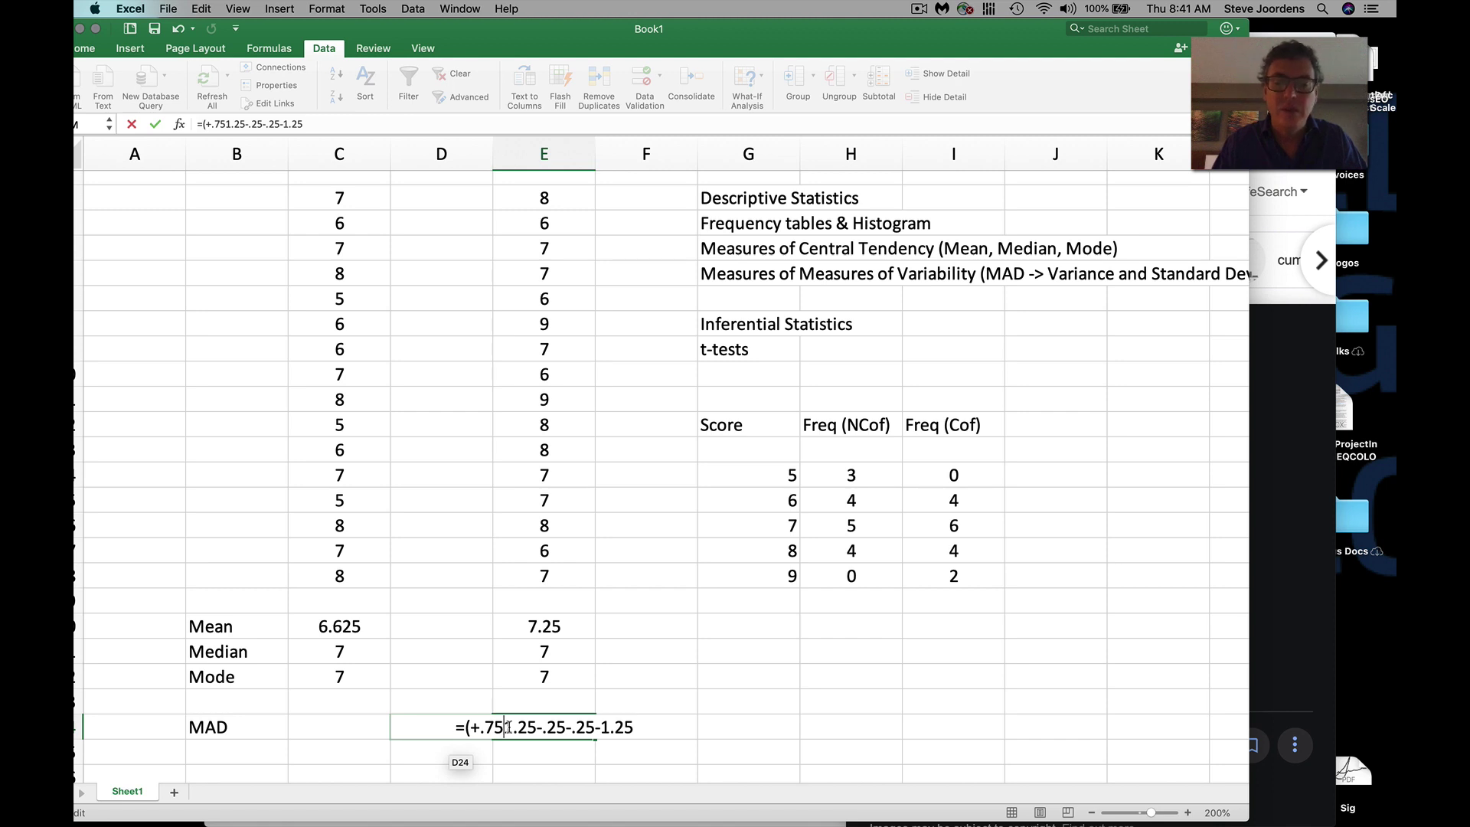
text(+)
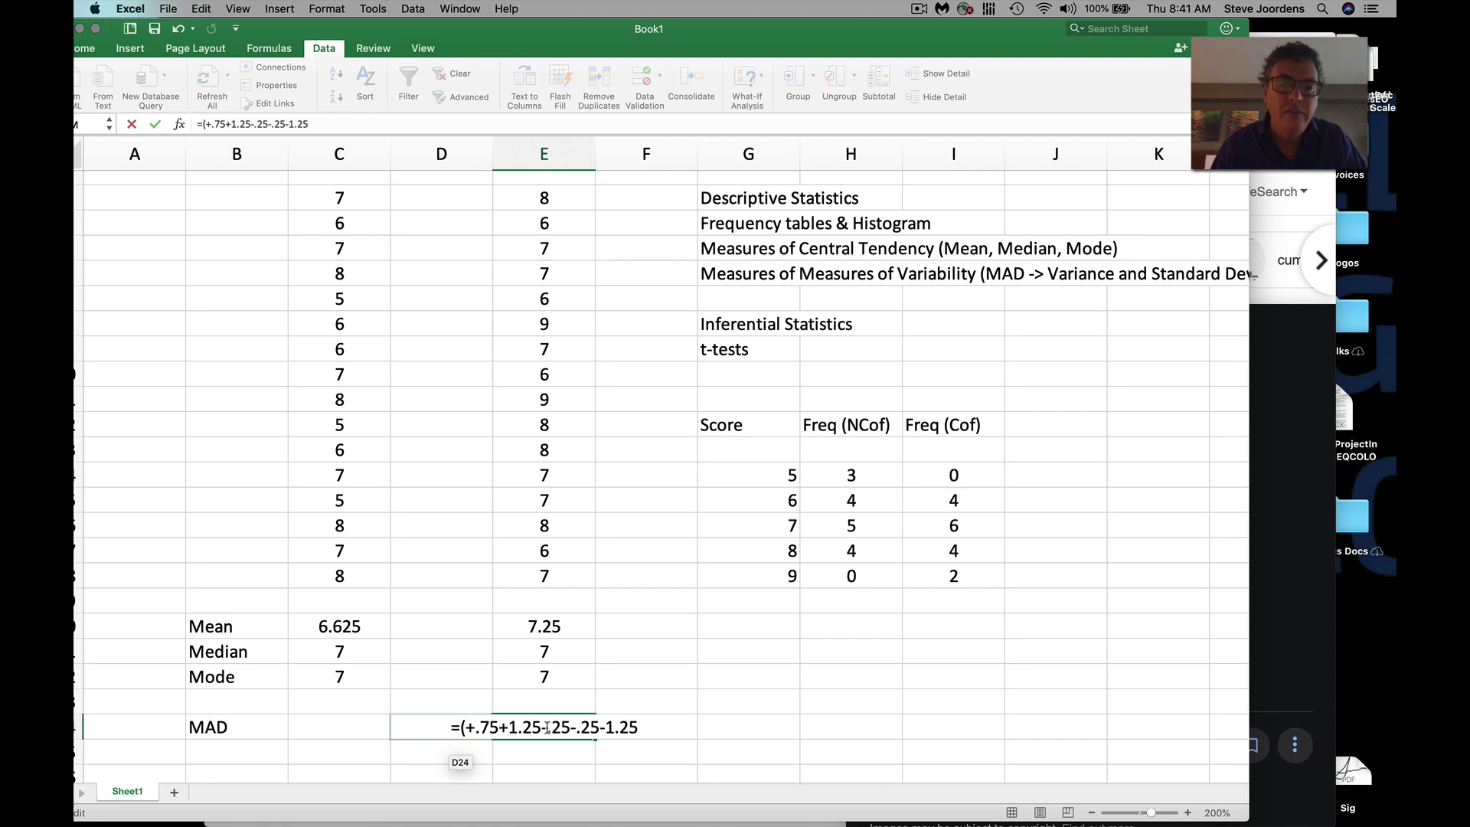
drag(547, 727, 540, 727)
text(+)
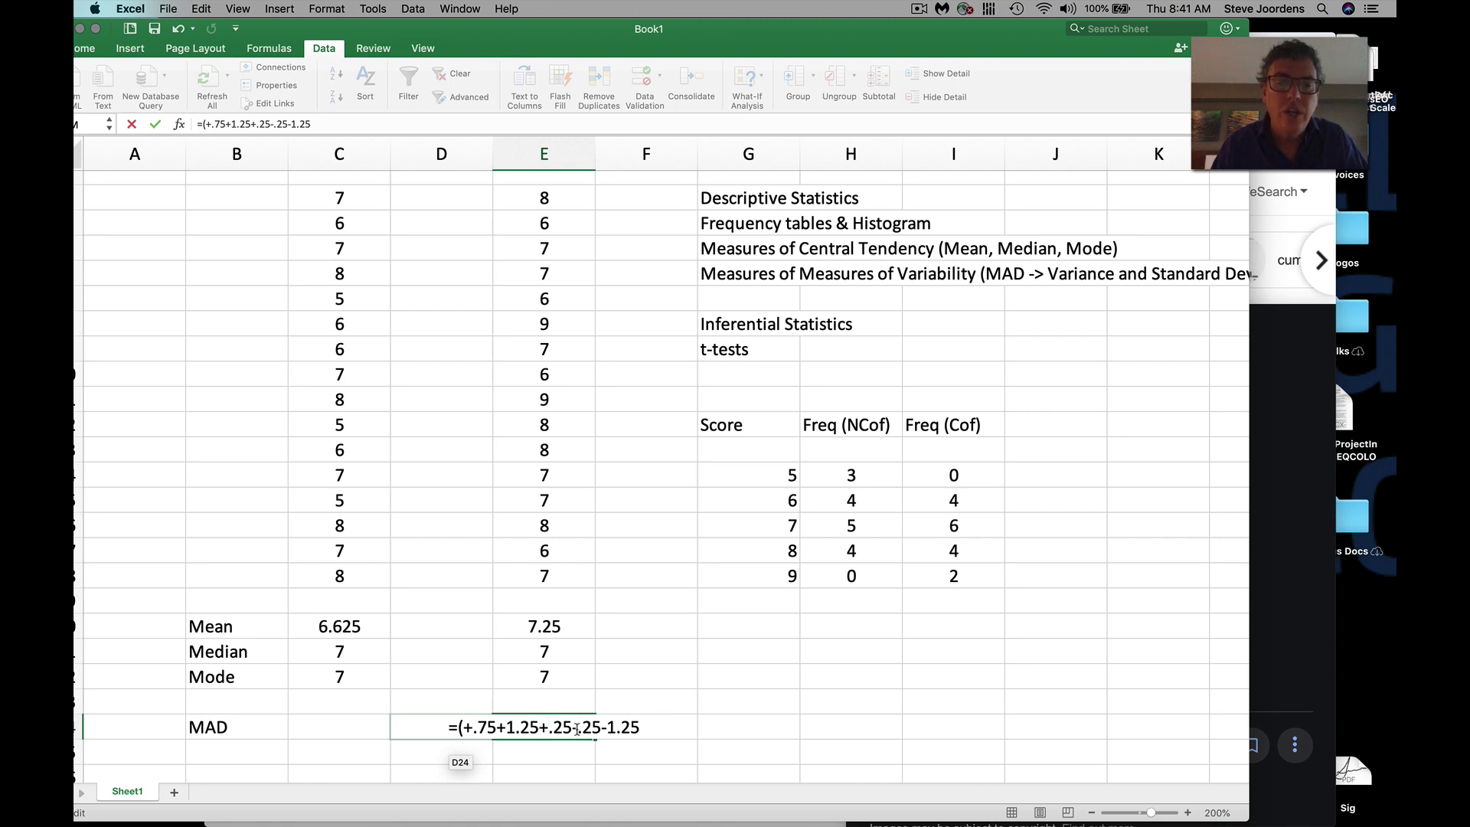
drag(580, 727, 572, 728)
text(_+)
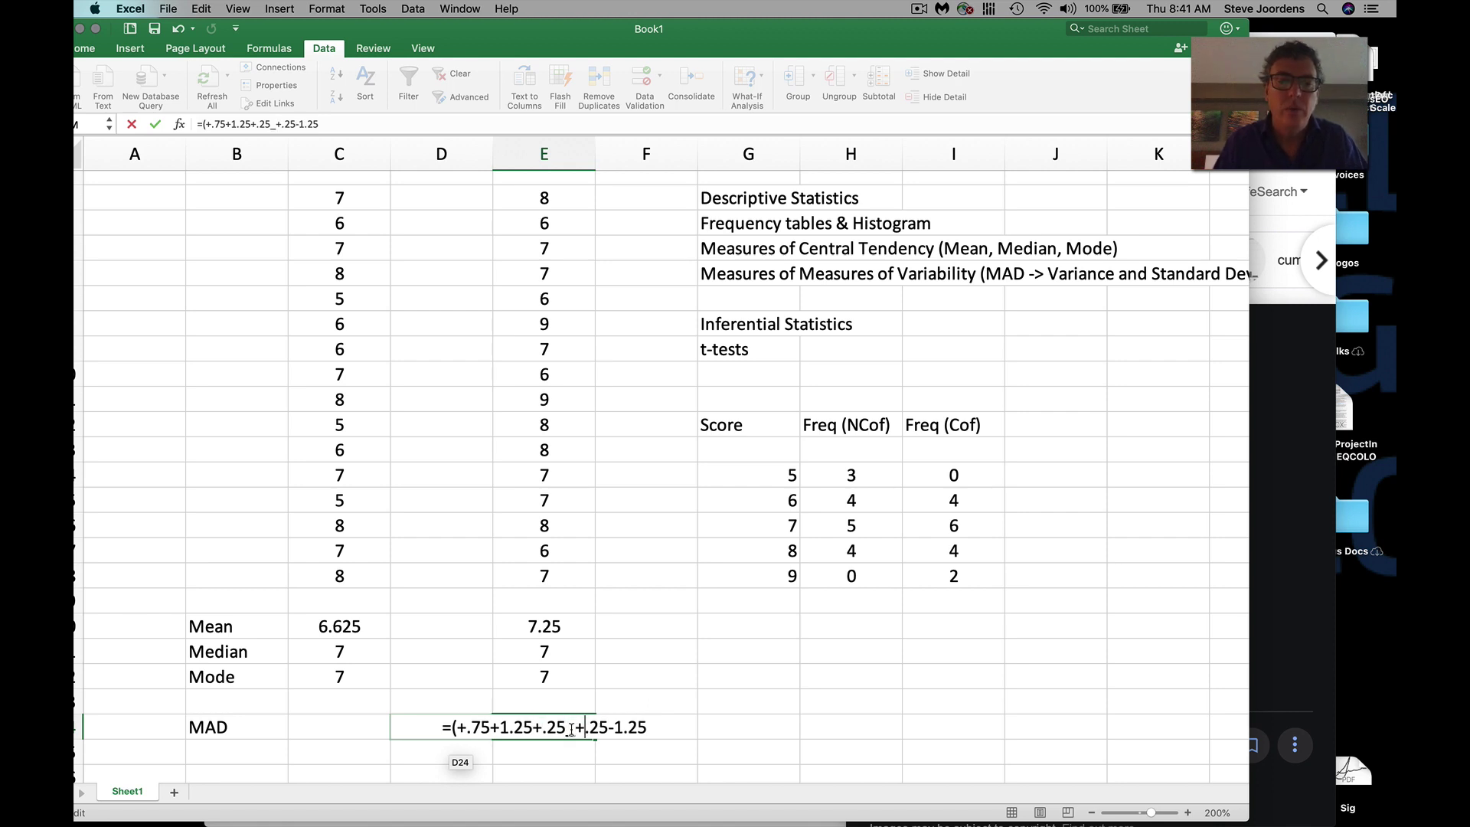
click(571, 729)
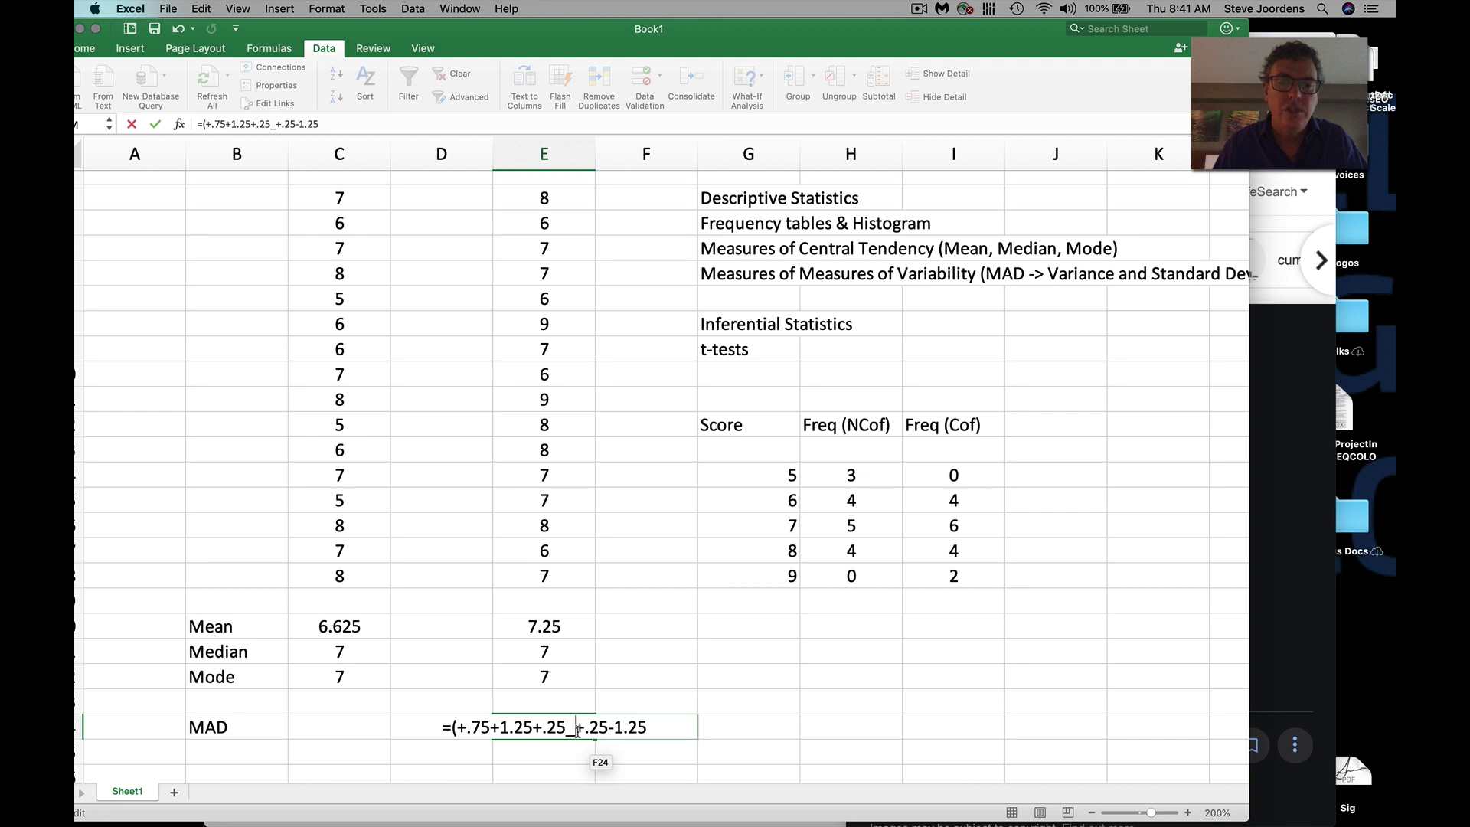
key(BackSpace)
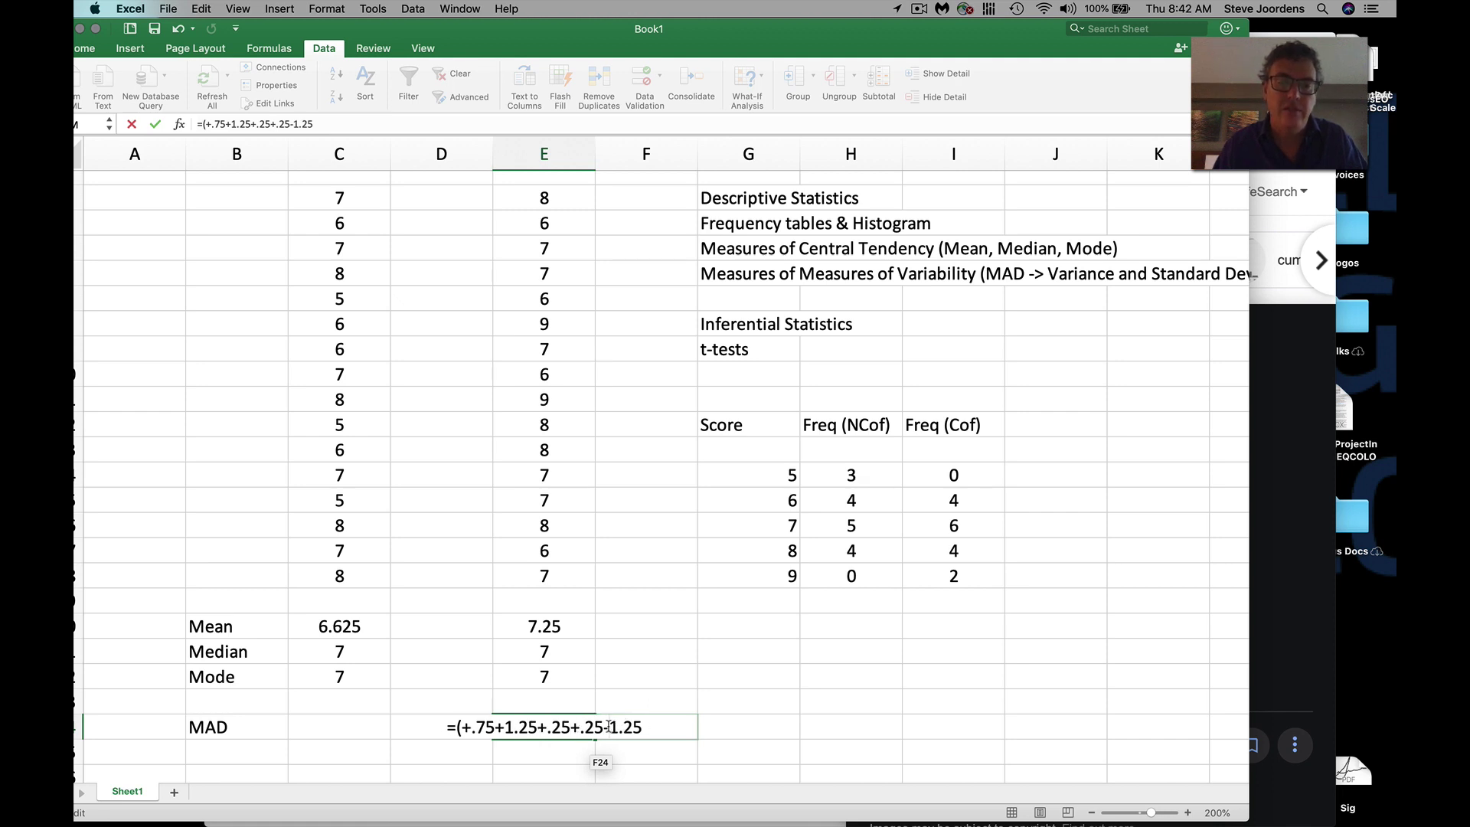
text(+)
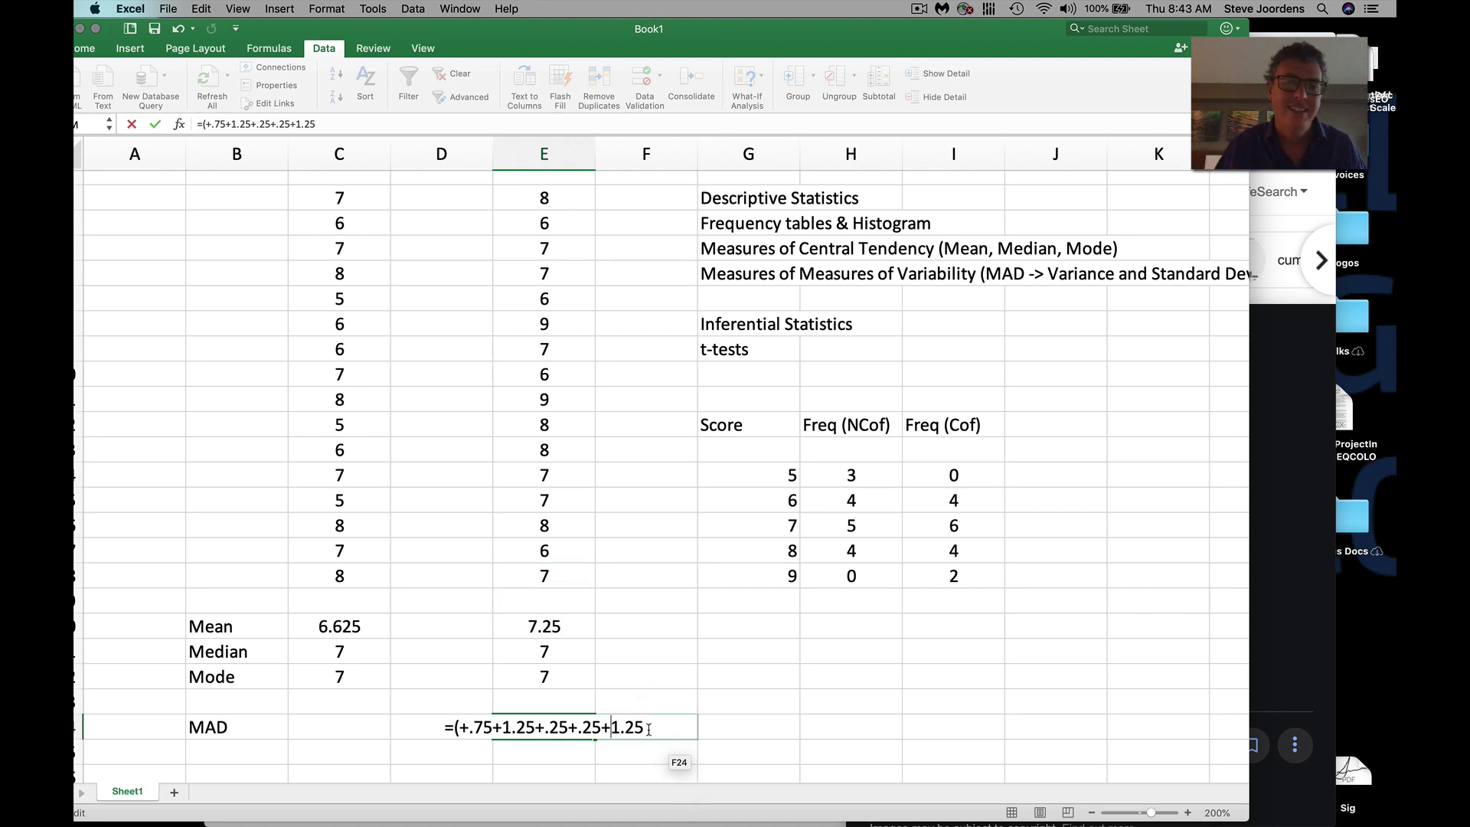
drag(638, 728, 494, 735)
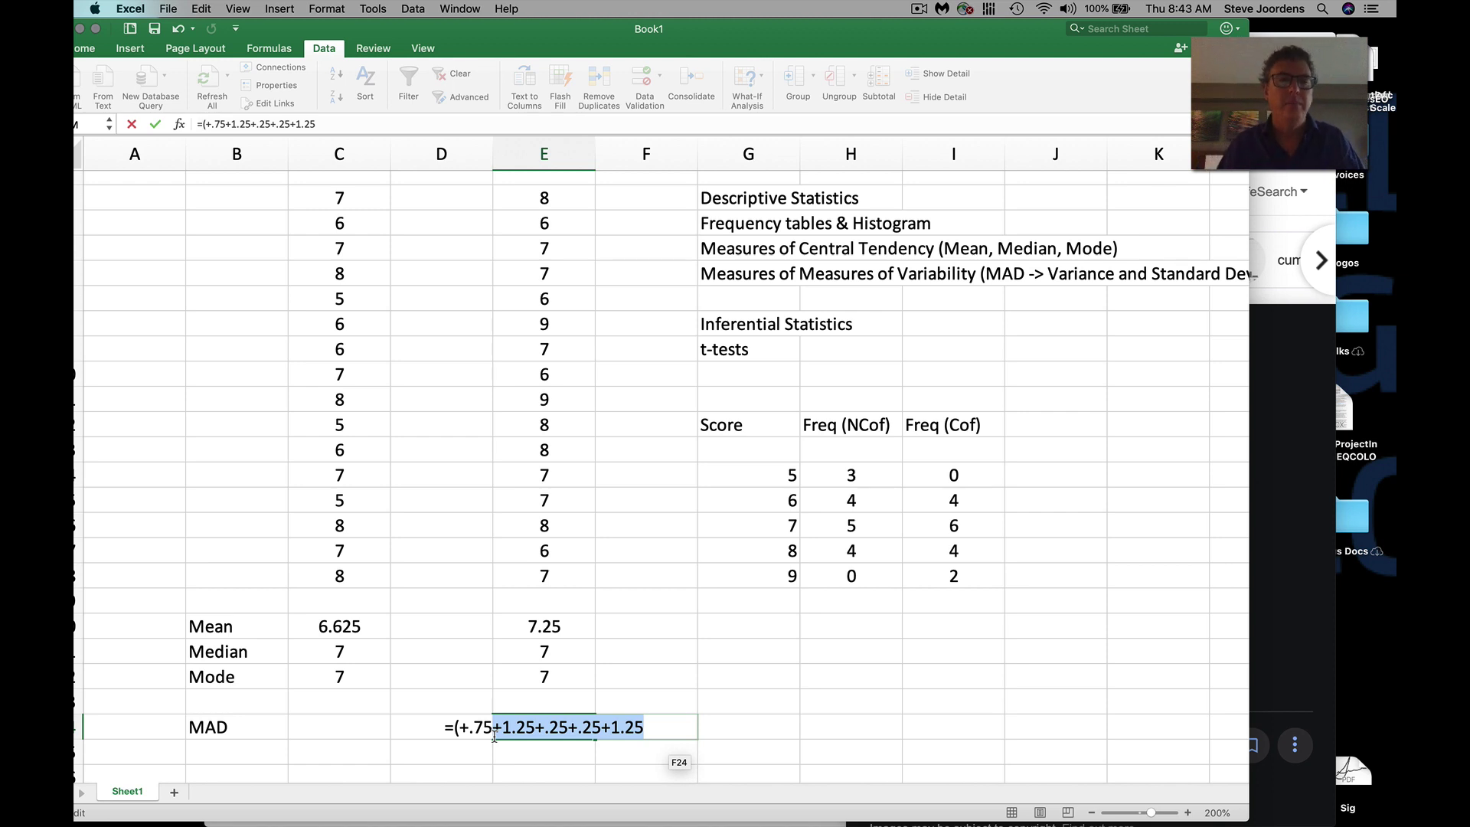
- Rewrite the E24 formula to open with the first deviation squared, =(+.75x.75 +, and shift the workbook window slightly to the right
text(2)
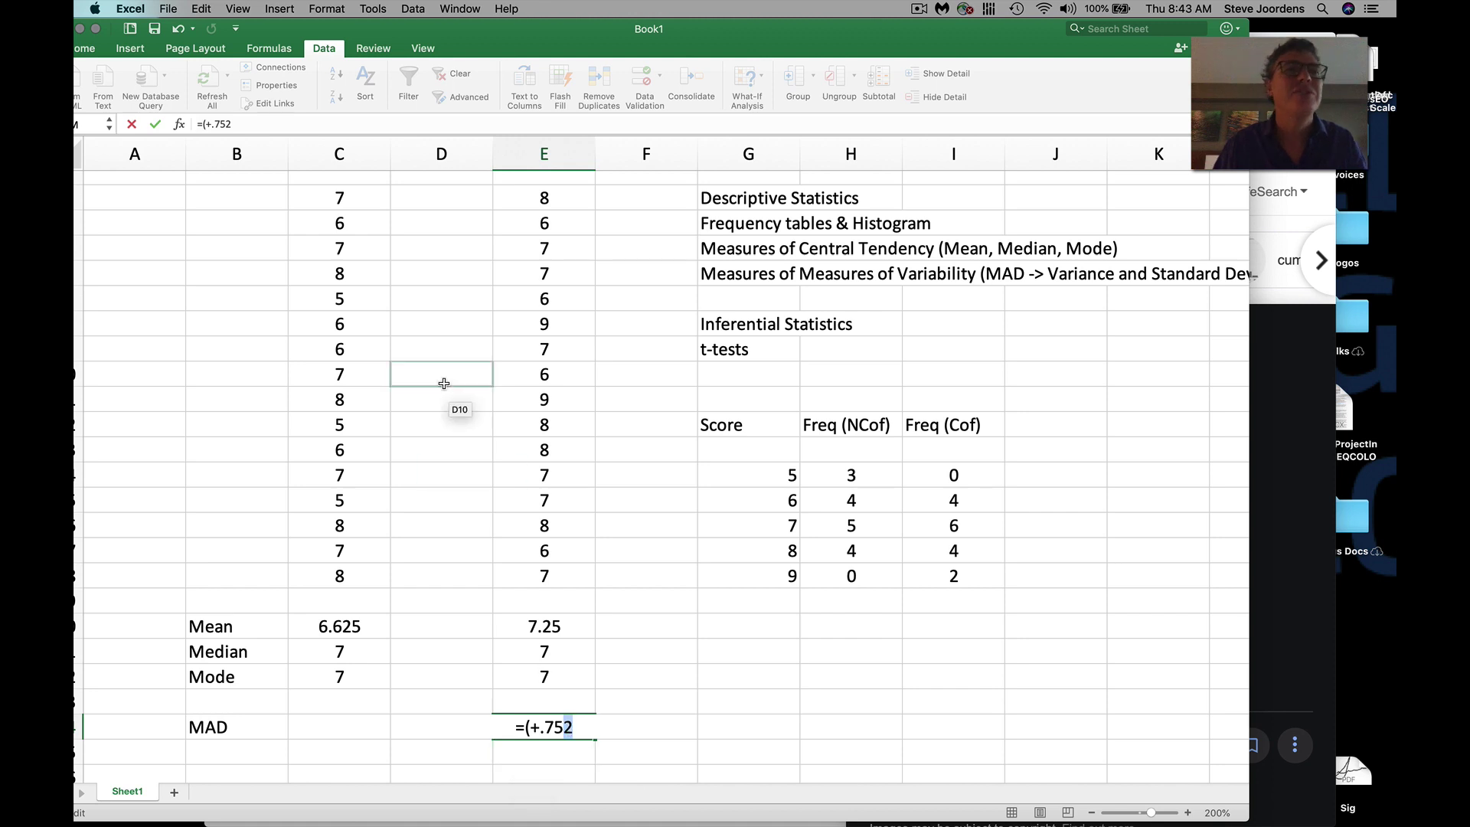
click(84, 50)
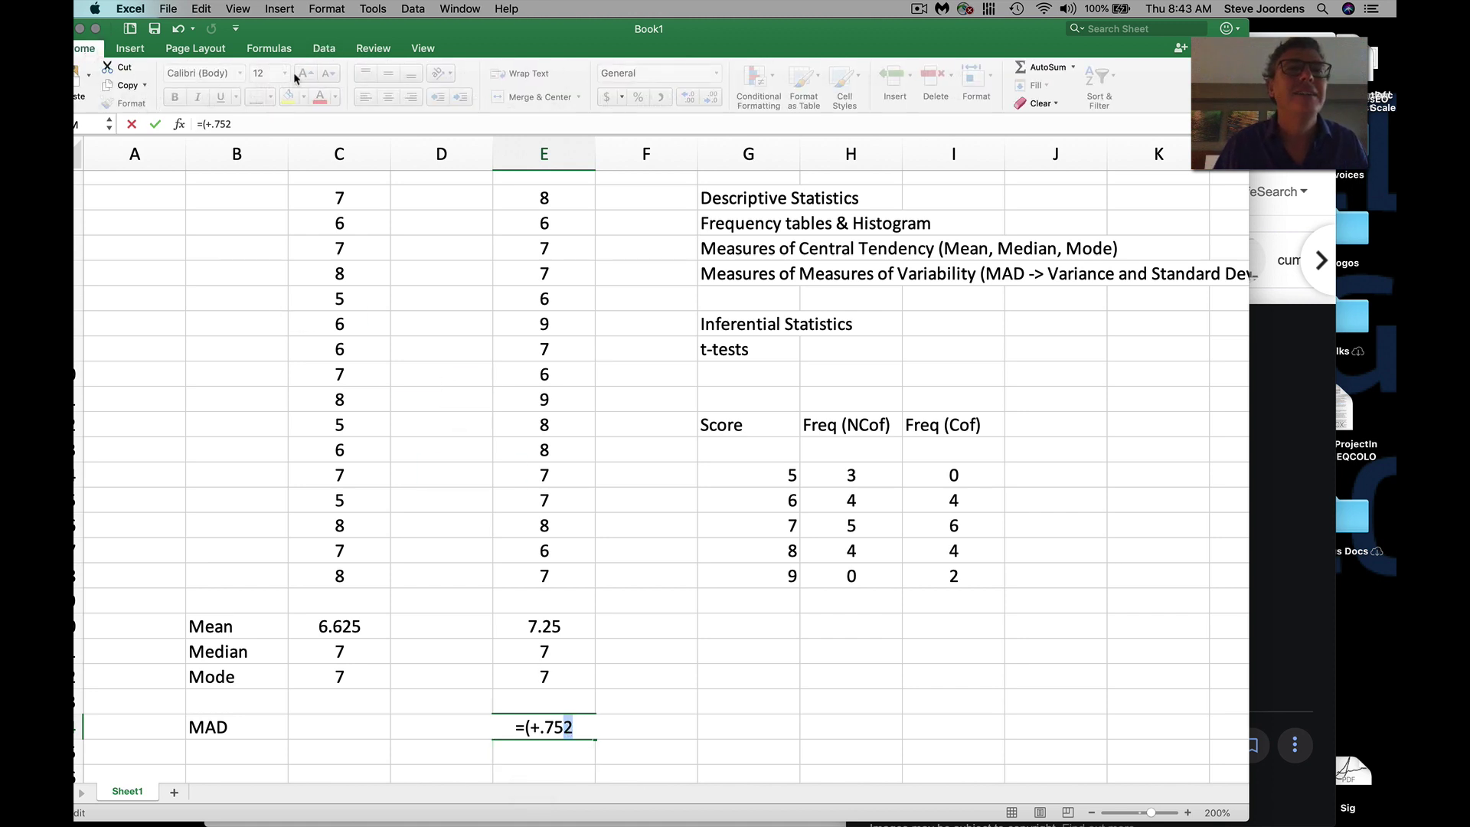
drag(547, 38, 576, 38)
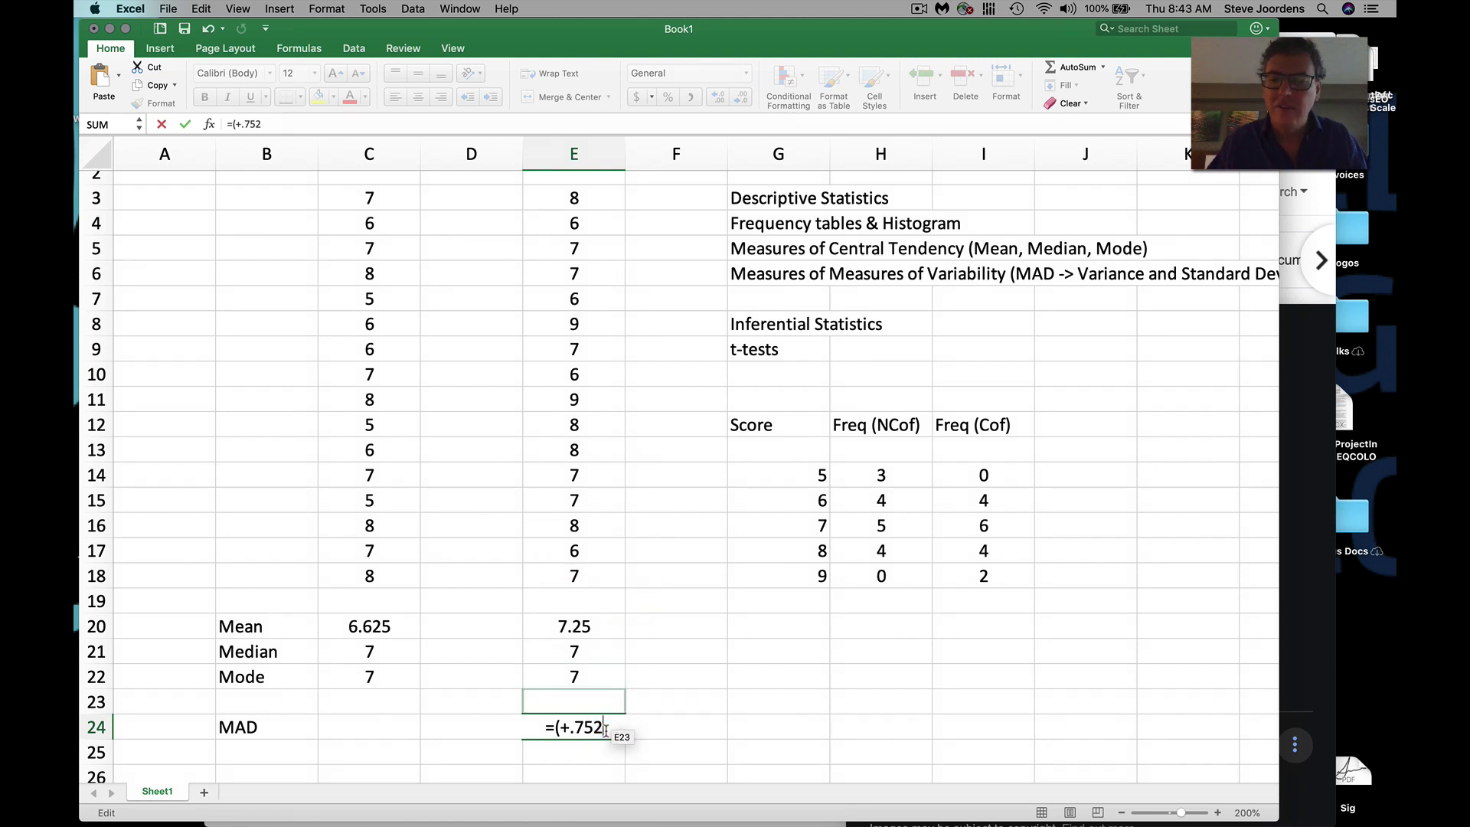
key(BackSpace)
text(x.75)
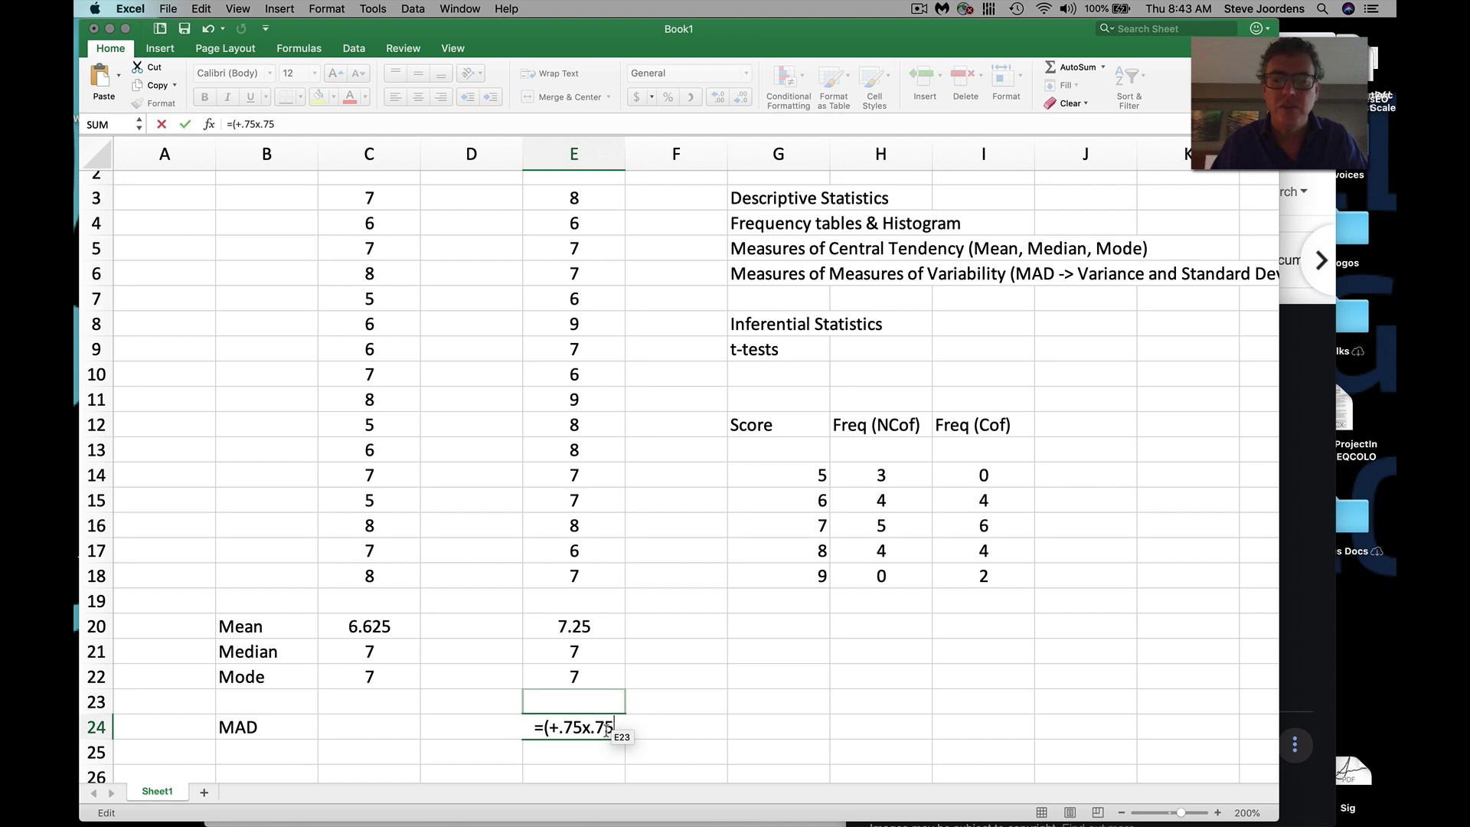
text( +)
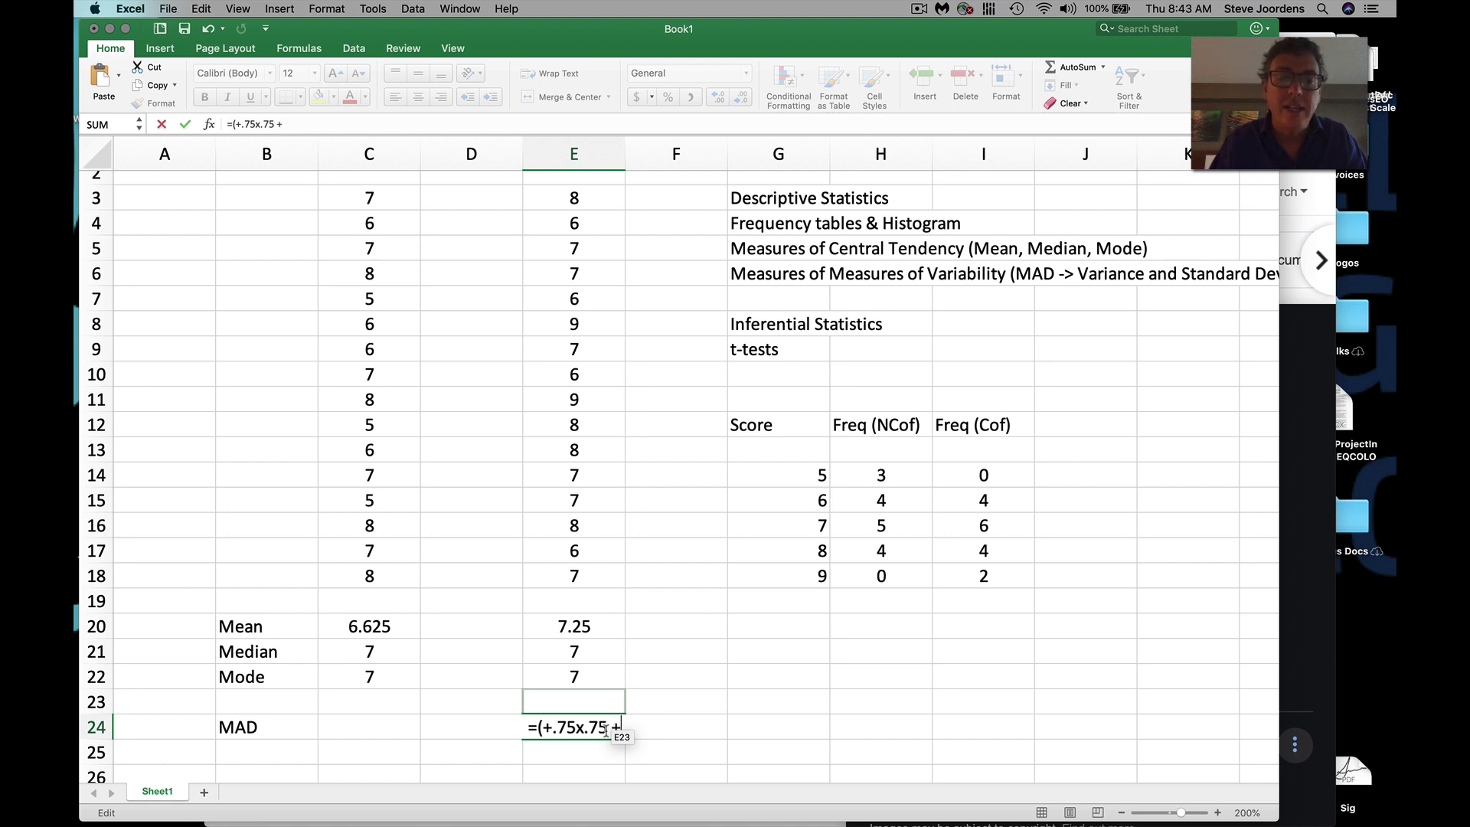
- Add the second Coffee deviation multiplied by itself to the E24 formula in parentheses: (-1.25x-1.25)
text( 1.)
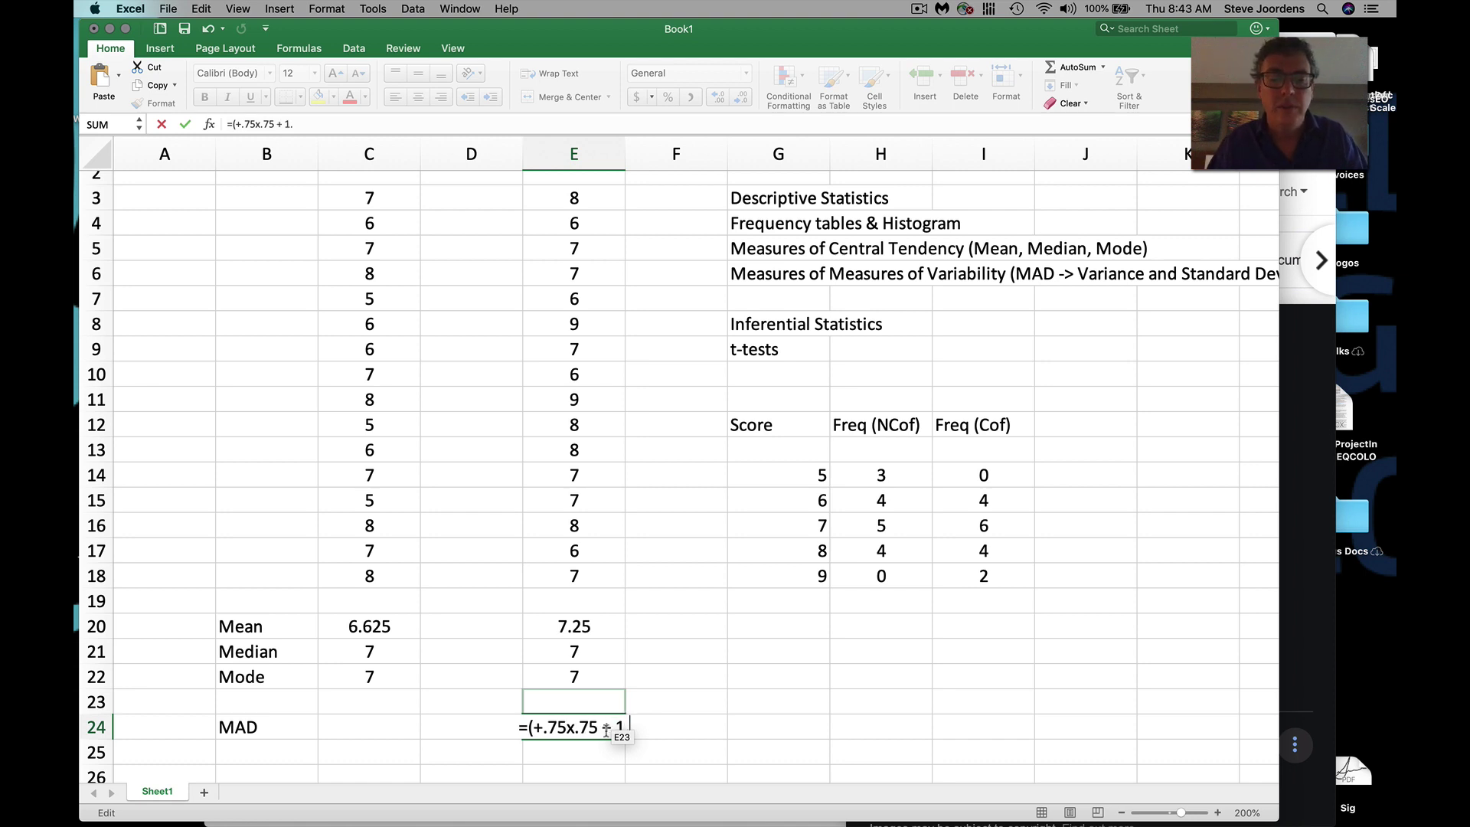
key(BackSpace)
key(BackSpace)
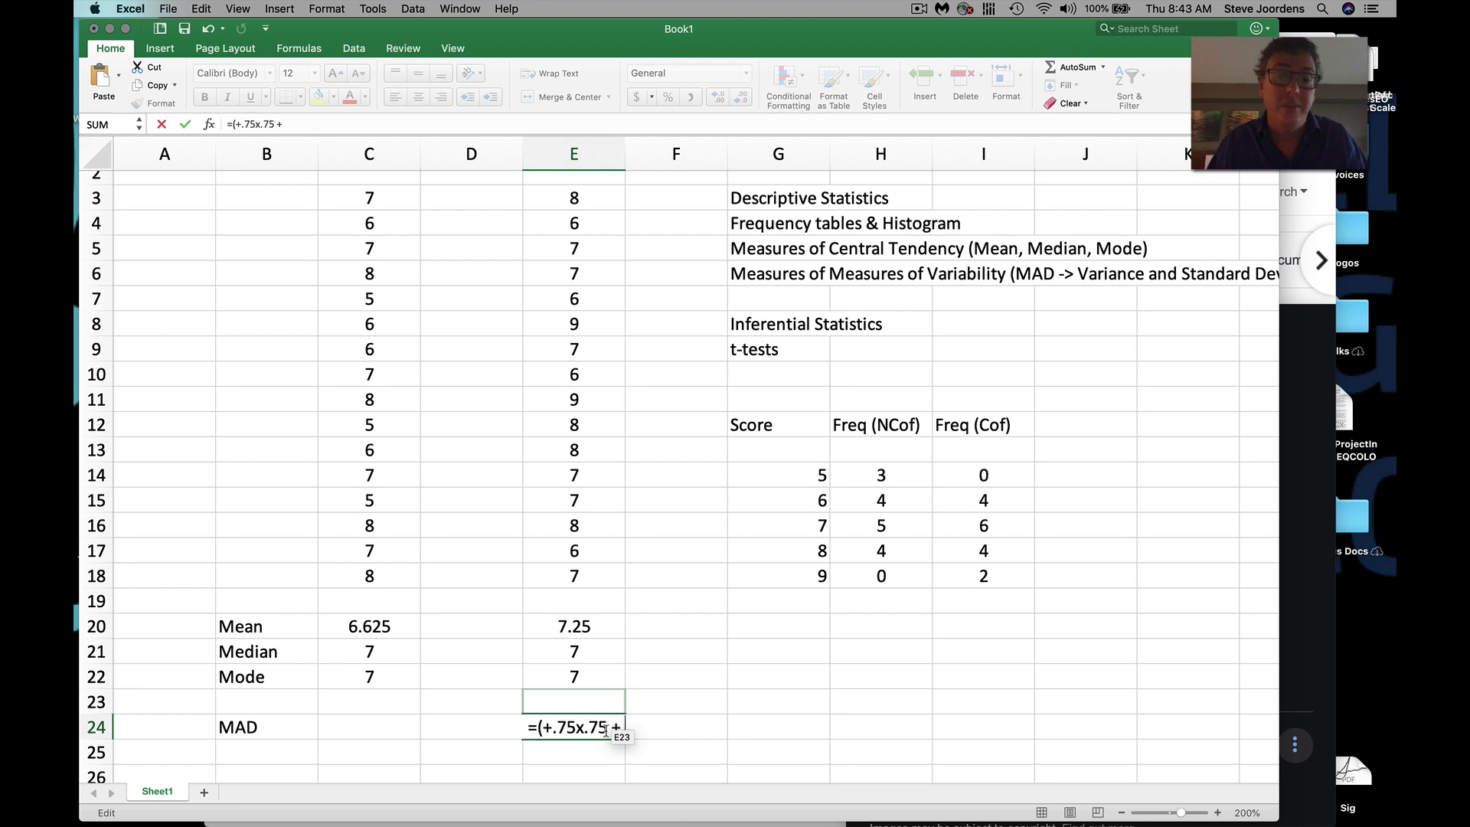
text(()
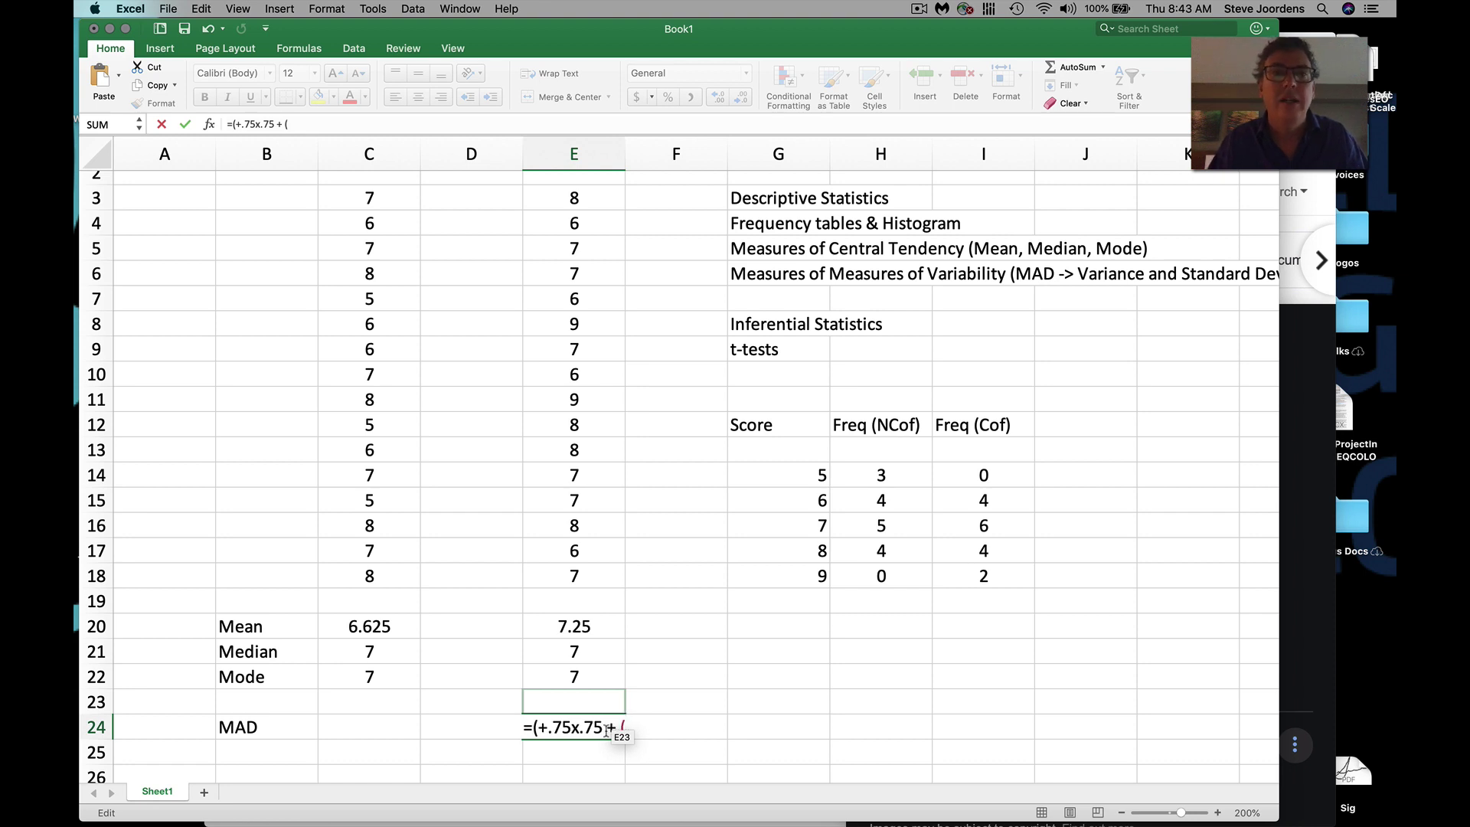
text(-1.)
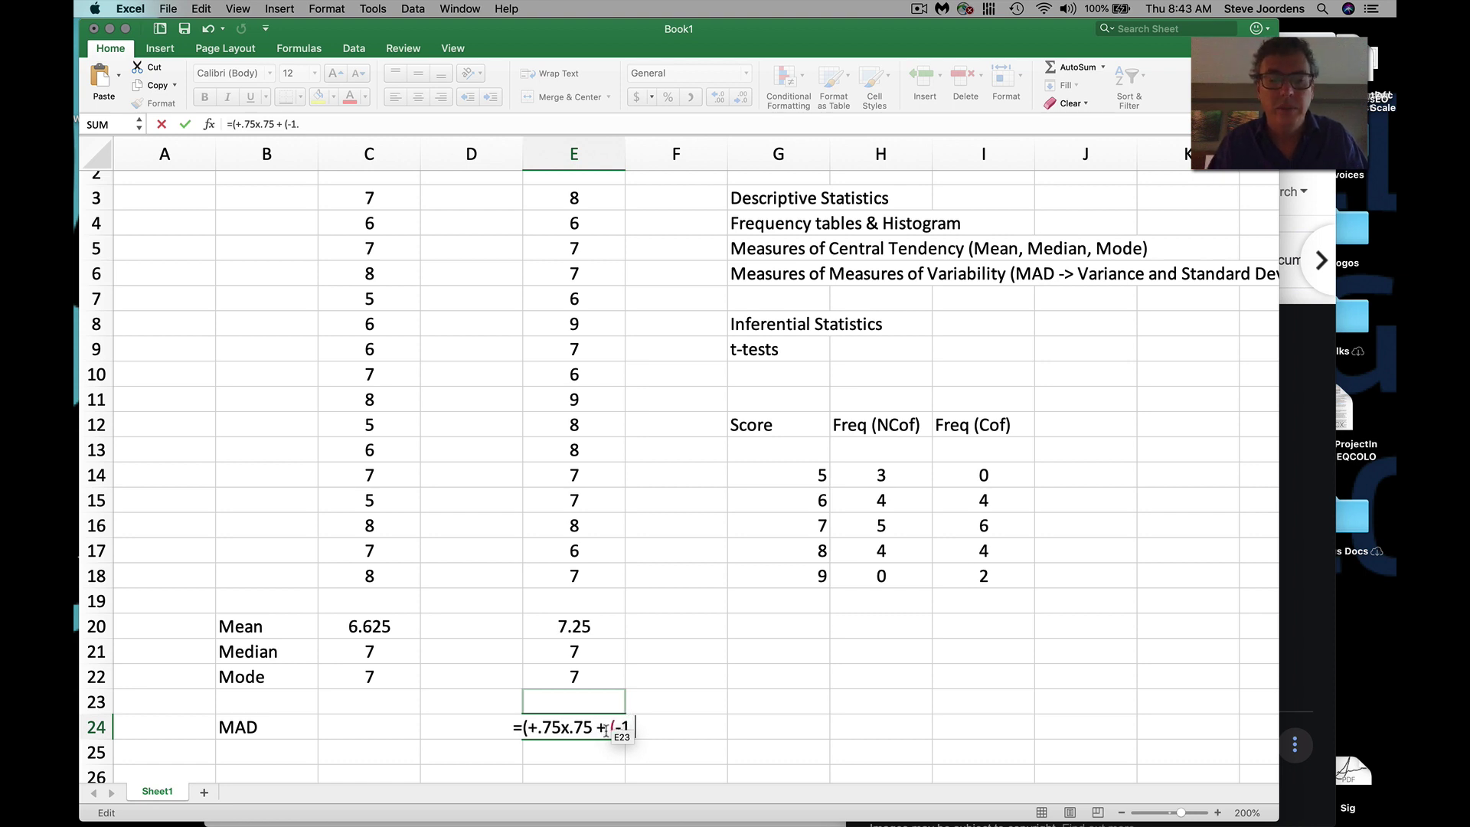
text(25x-)
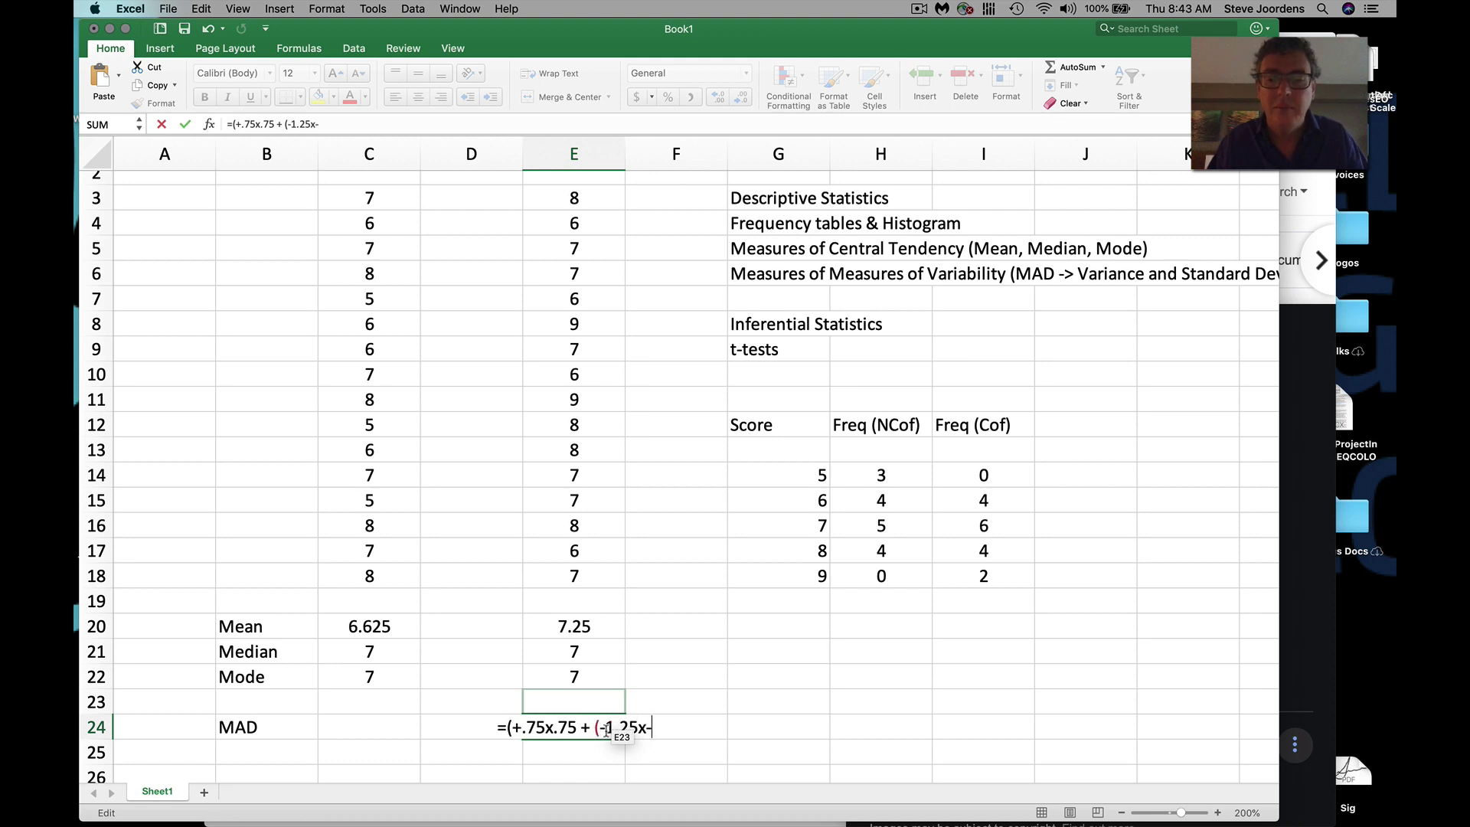
text(1.25))
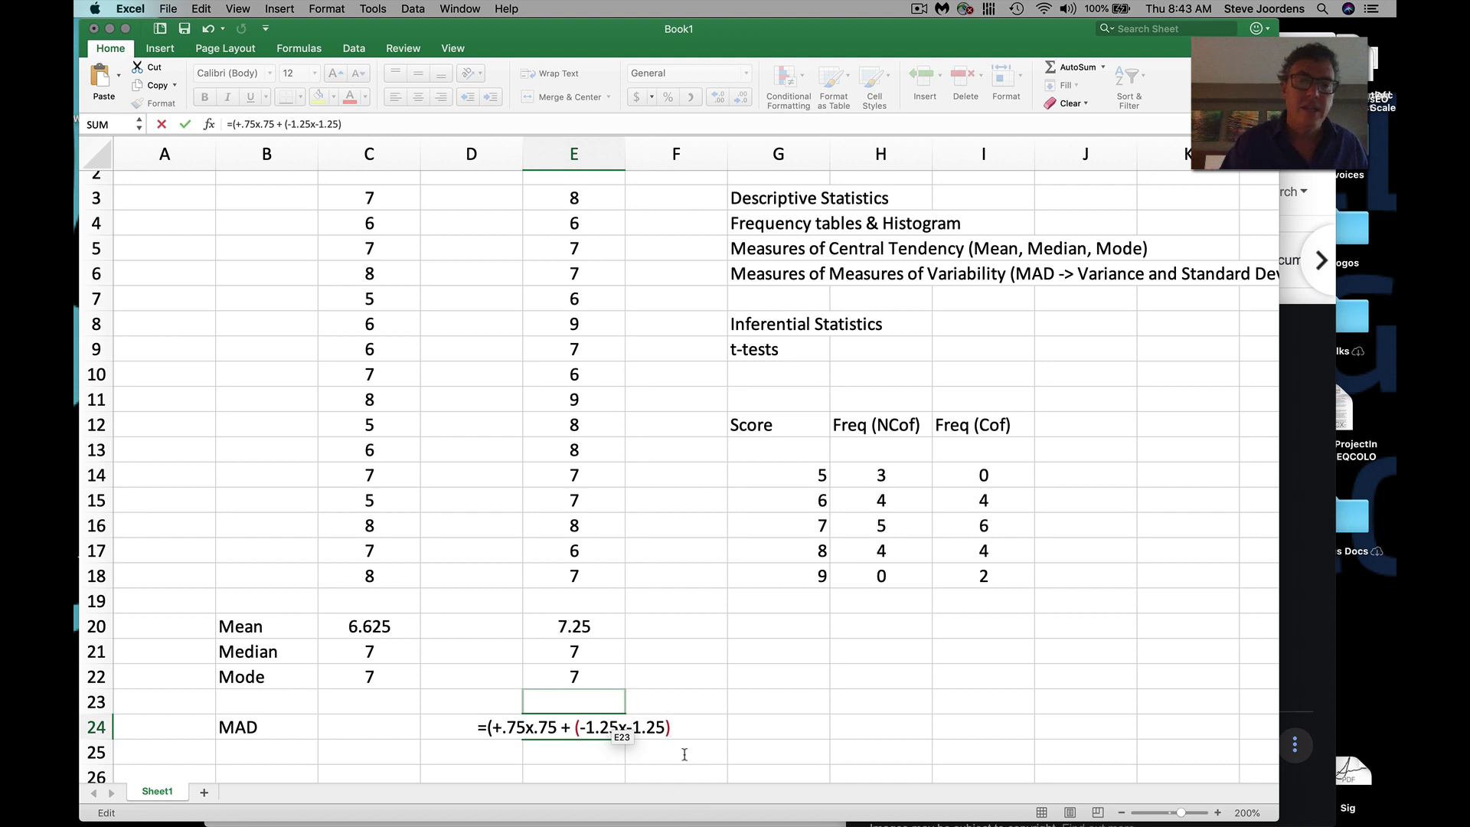
- Try to enter the squared-deviations formula in E24, declining the suggested correction
scroll(674, 746, down, 1)
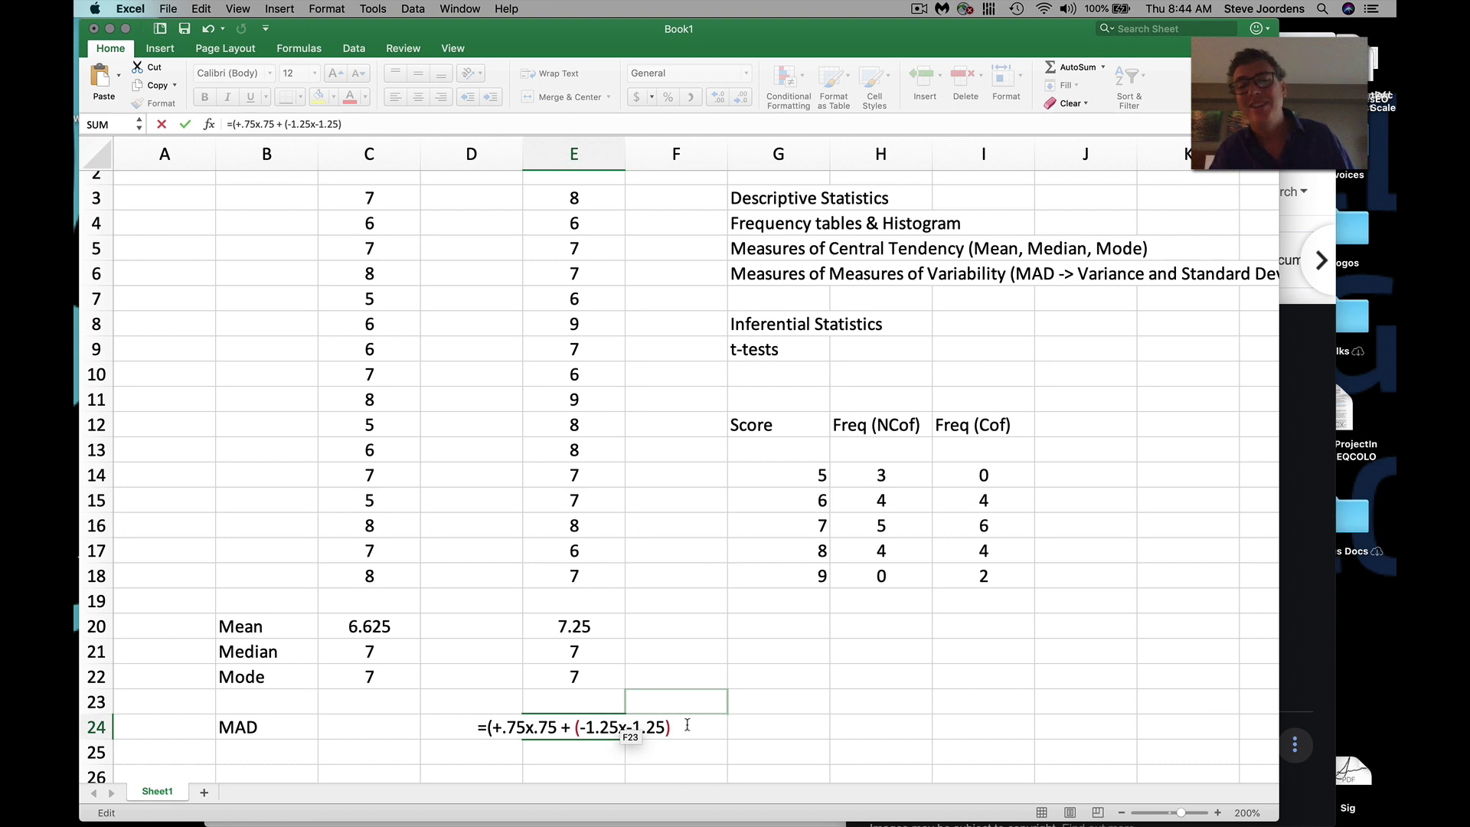
key(Return)
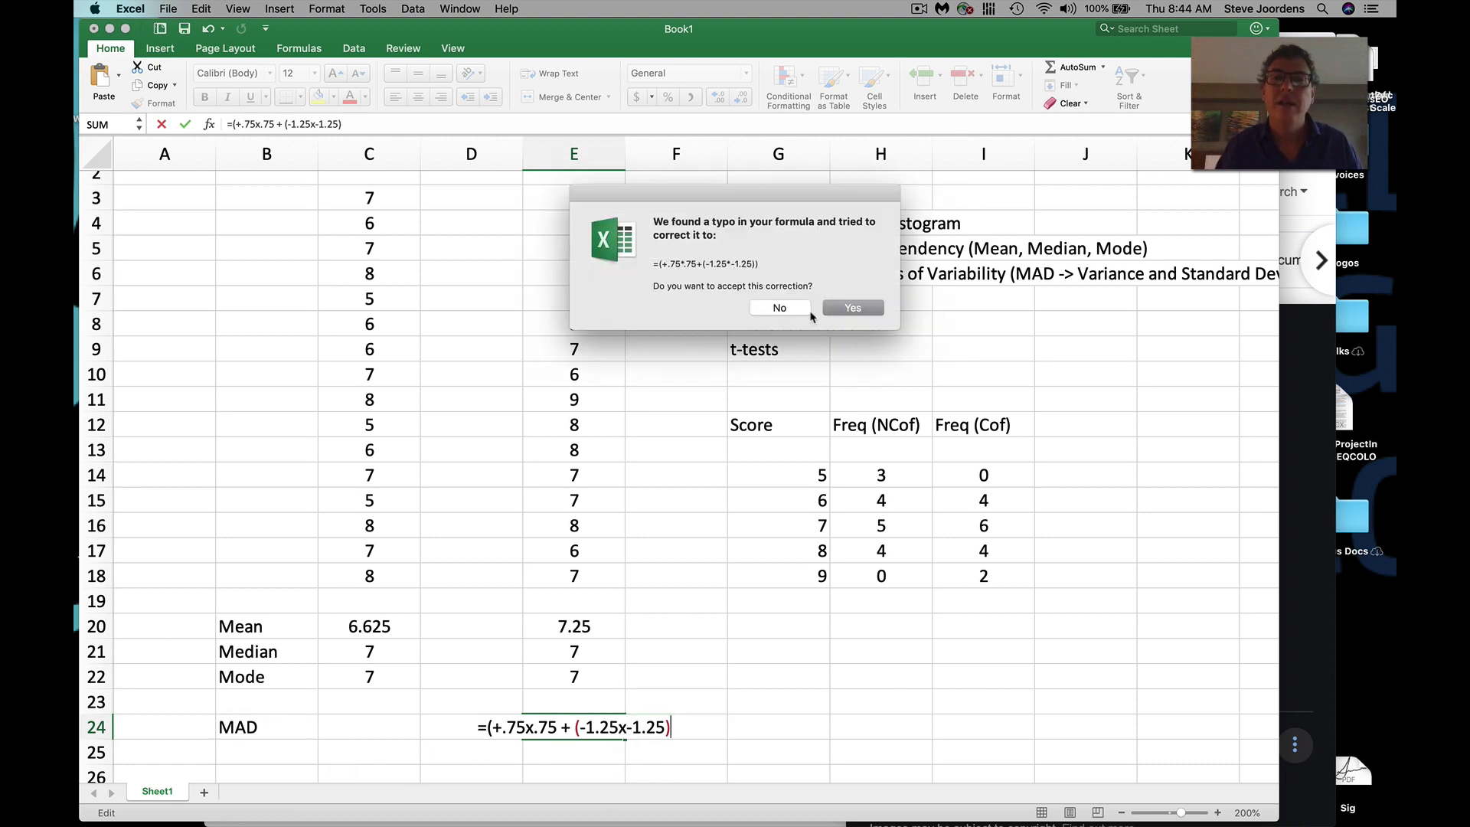
click(779, 308)
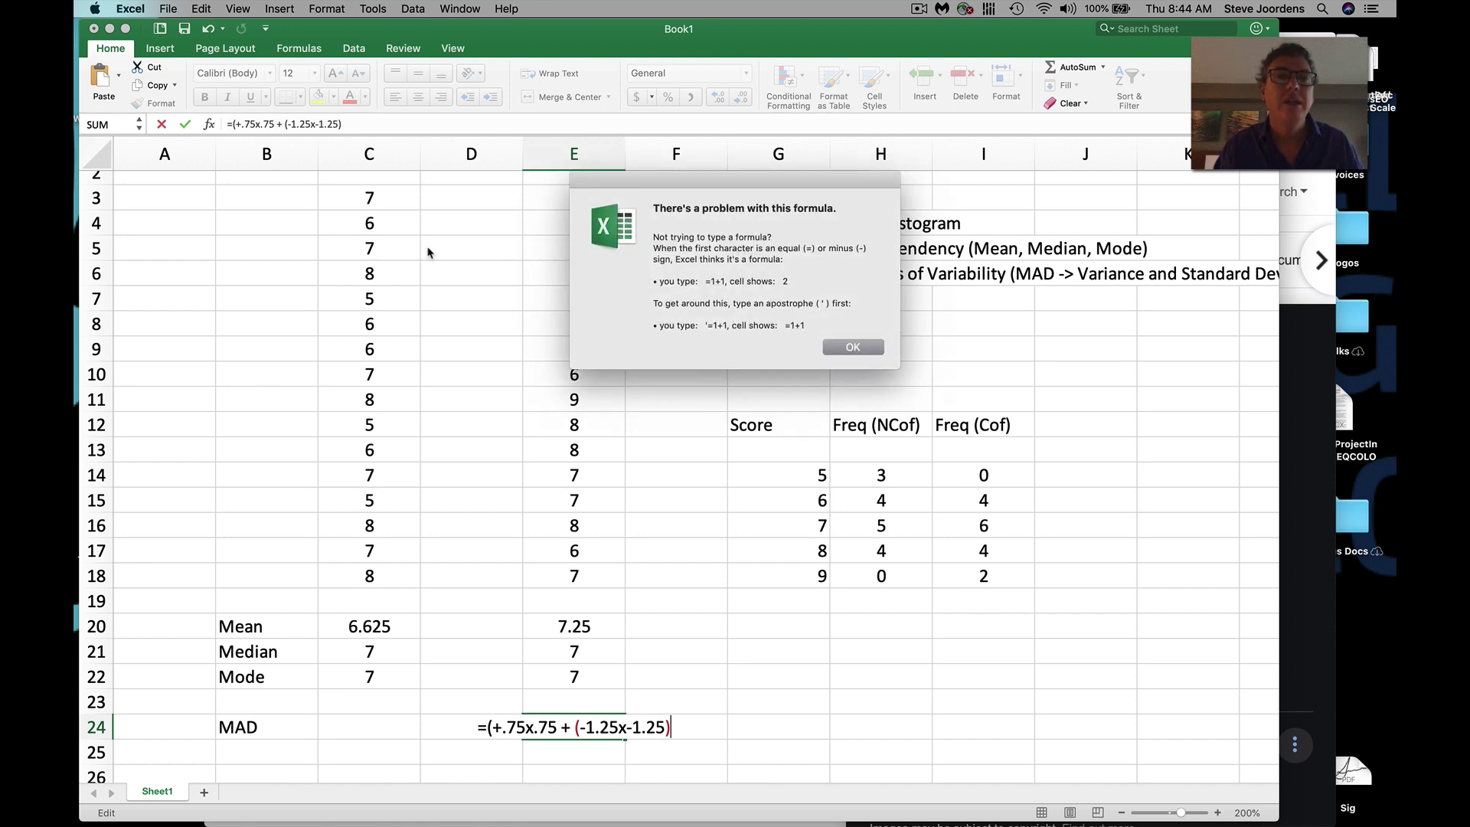
click(854, 349)
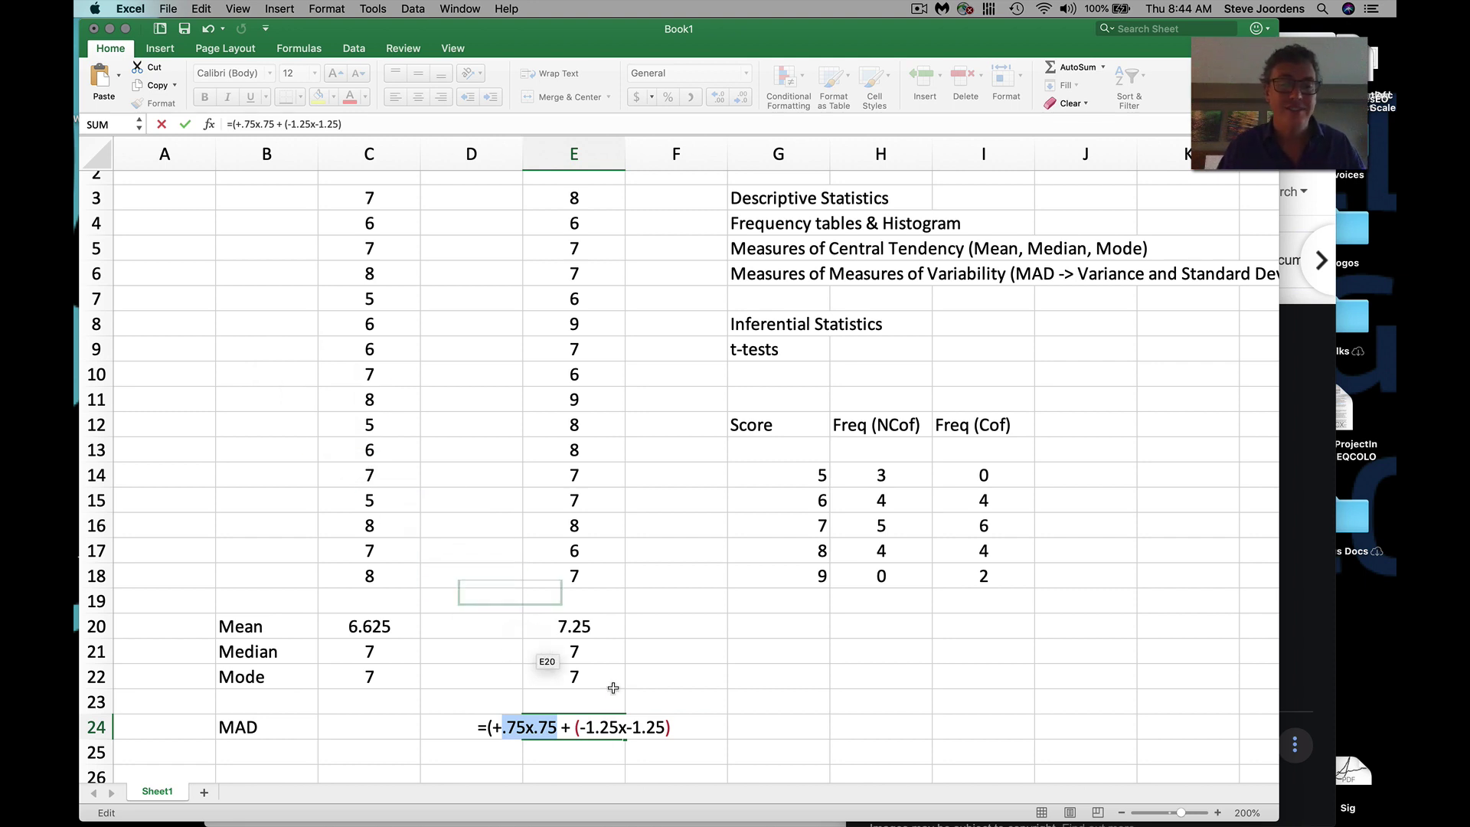
- Clear the whole unfinished formula from the Coffee group's MAD cell E24
click(287, 726)
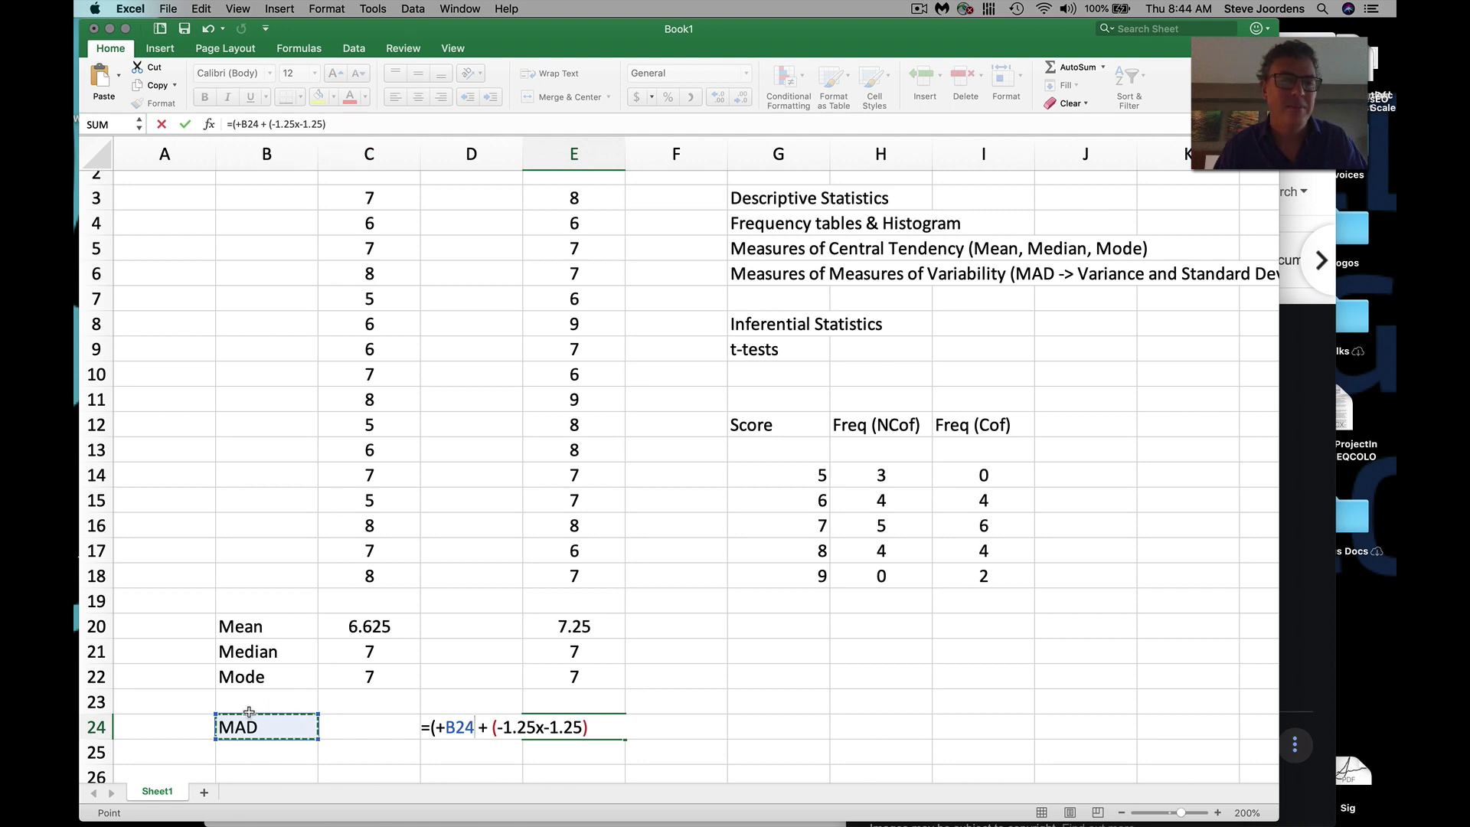
click(628, 727)
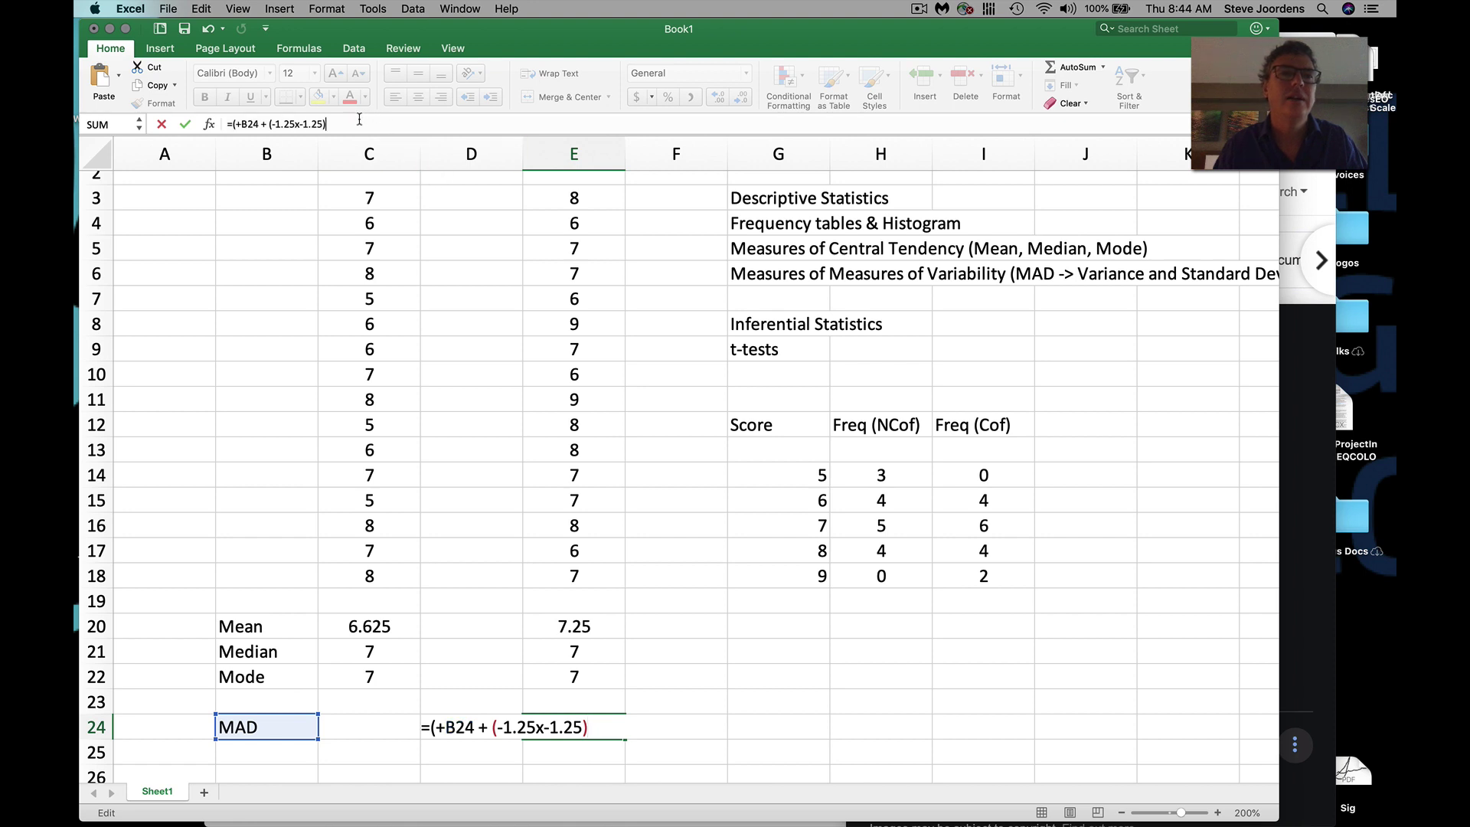
triple_click(229, 124)
key(BackSpace)
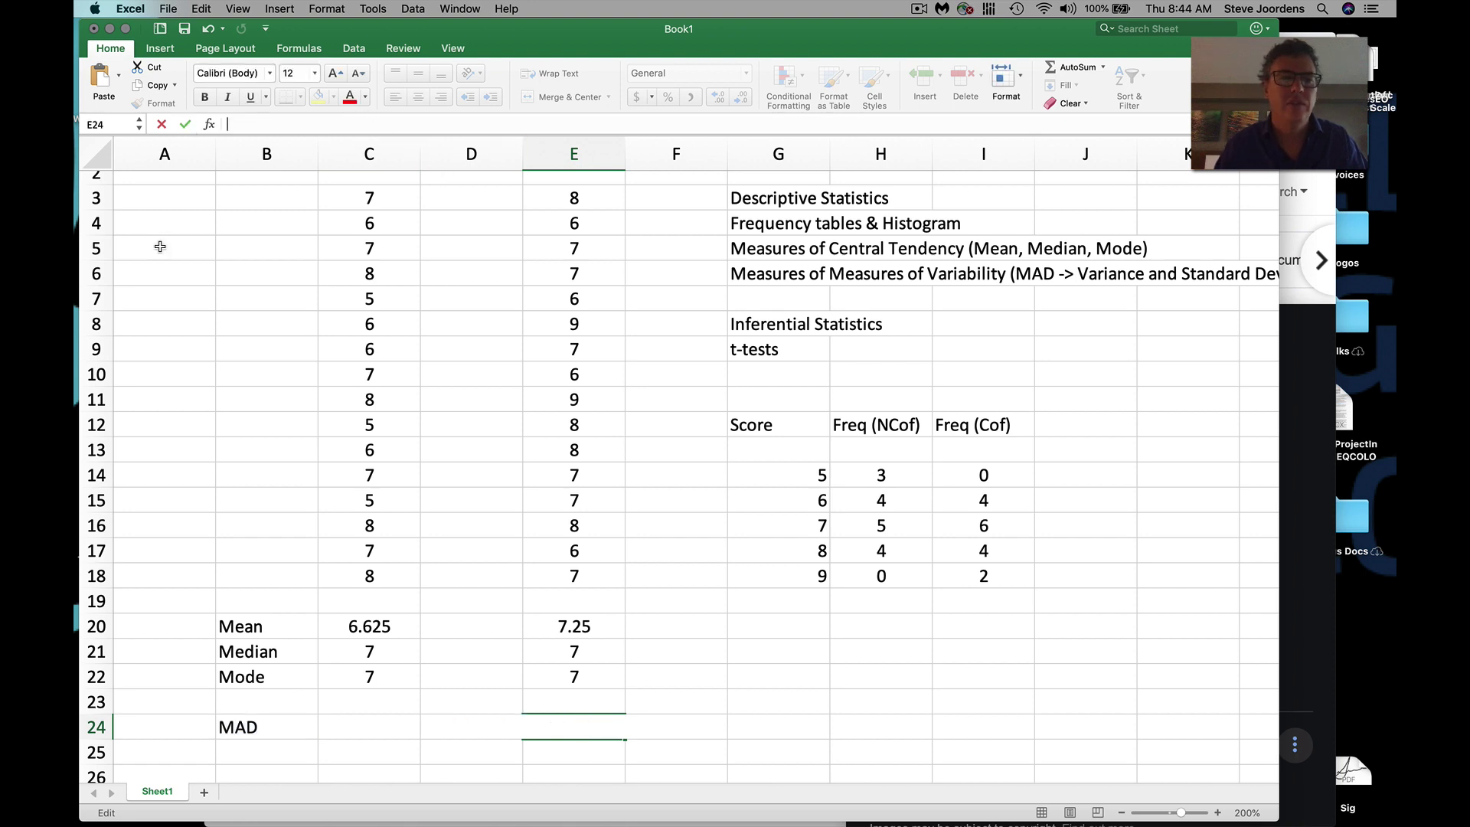
- Replace the MAD label in B24 with Variance
click(255, 727)
text(Variance )
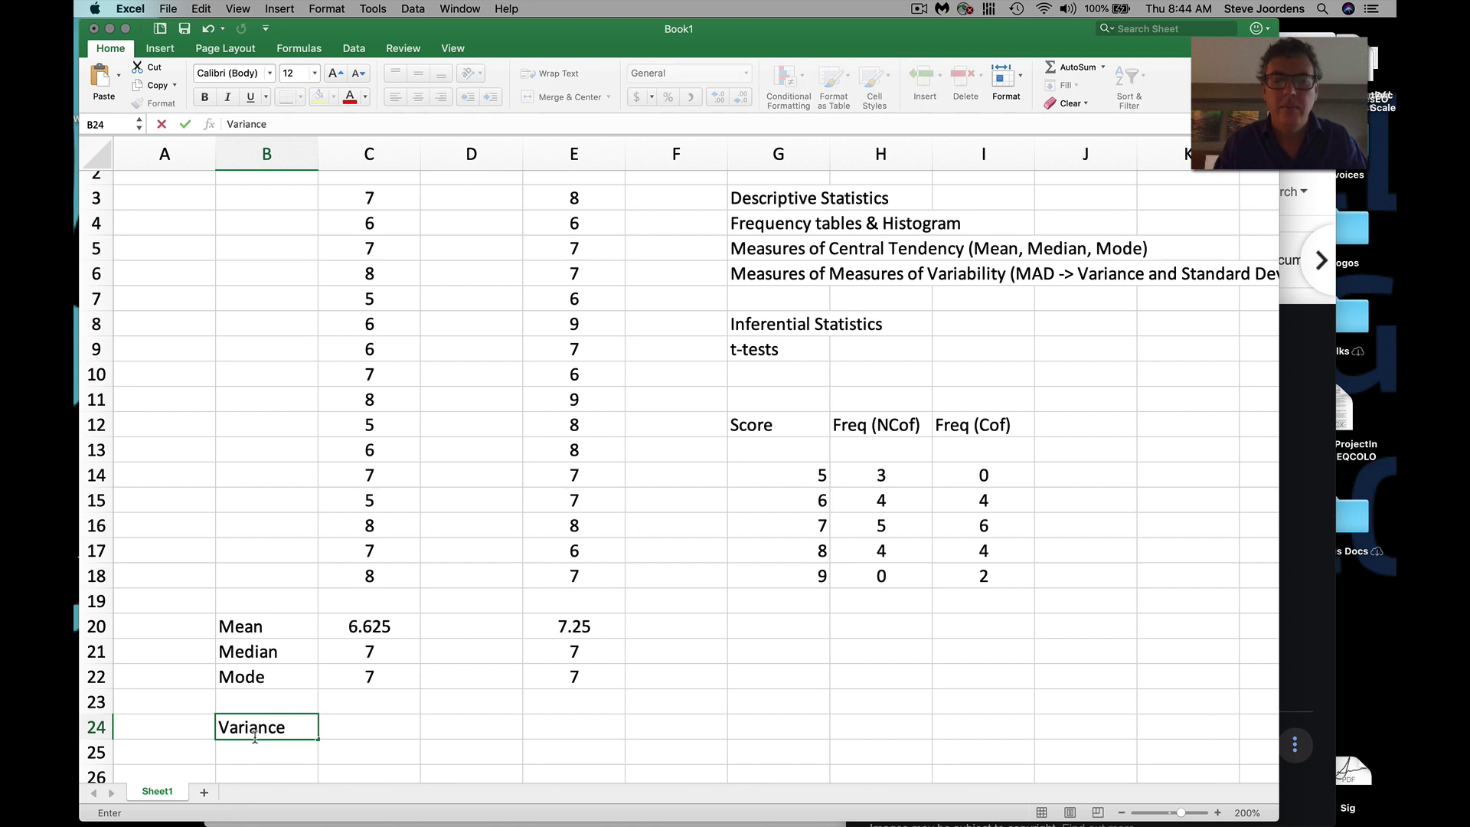
text(the s)
key(BackSpace)
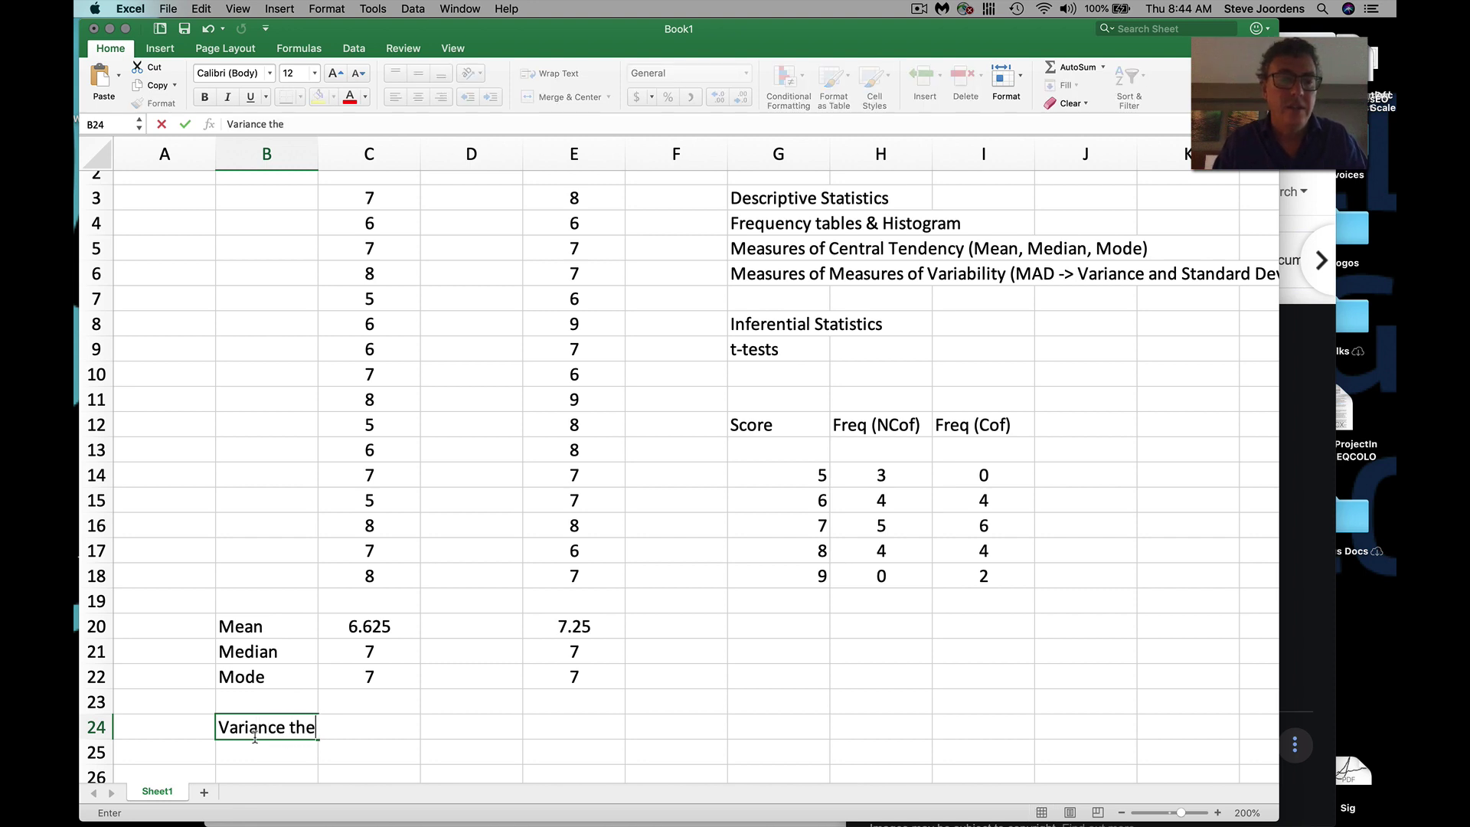
key(BackSpace)
key(BackSpace)
key(BackSpace)
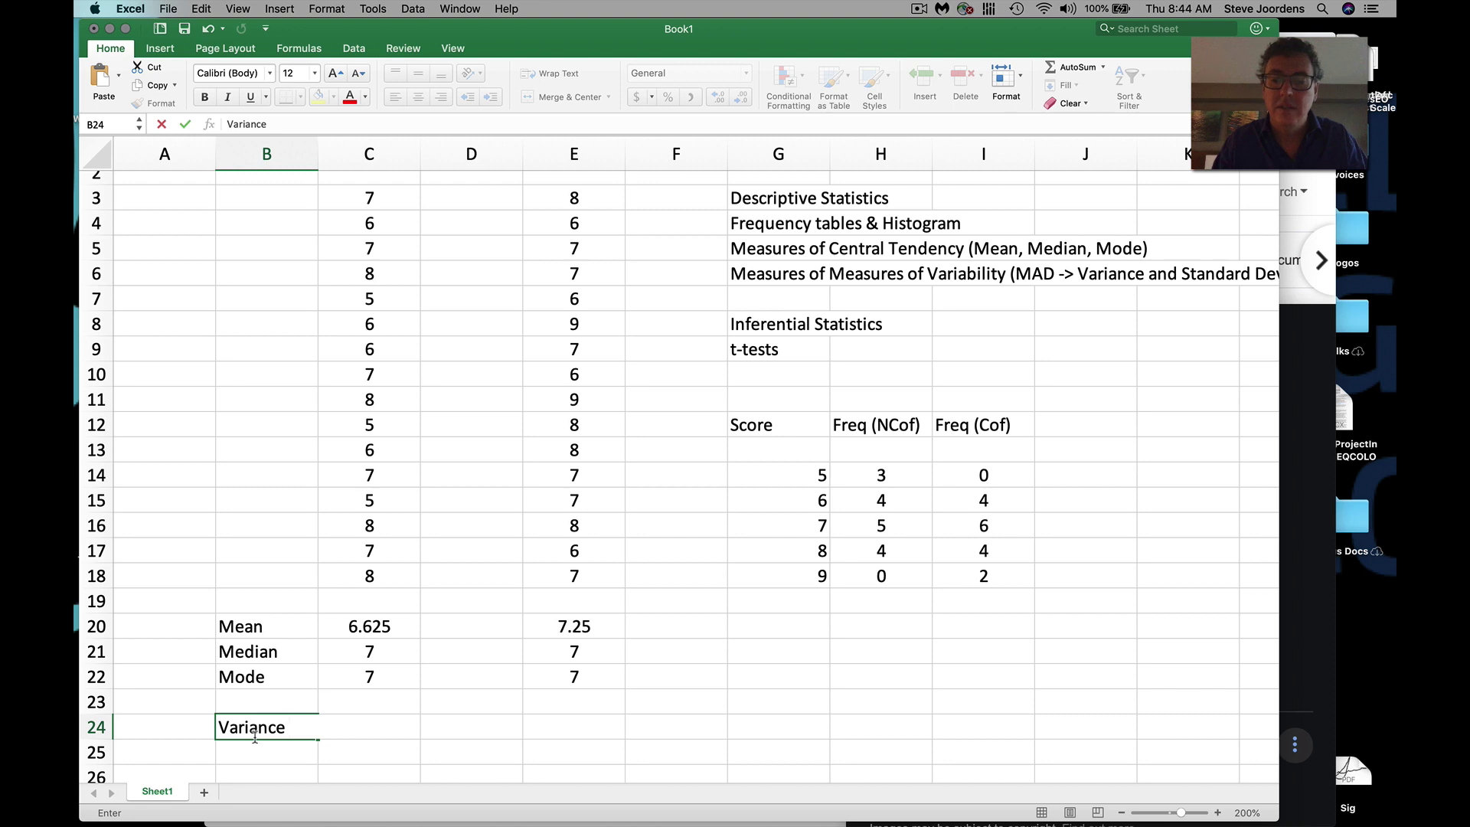
- Continue the variance definition in B24 with: = the sum of the squareds deviations from
text(= the sume of)
key(BackSpace)
key(BackSpace)
key(BackSpace)
key(BackSpace)
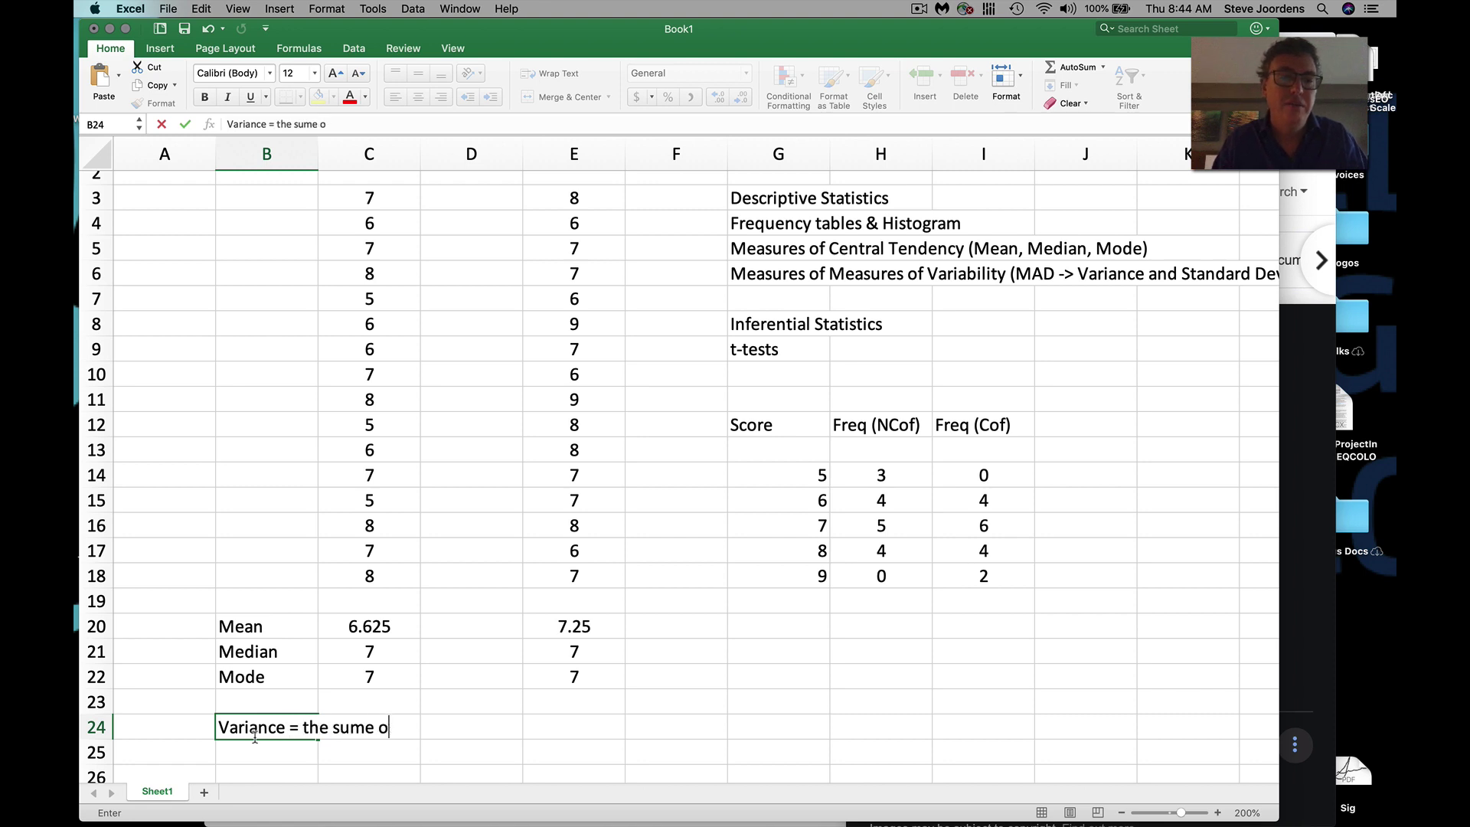
text(of the s)
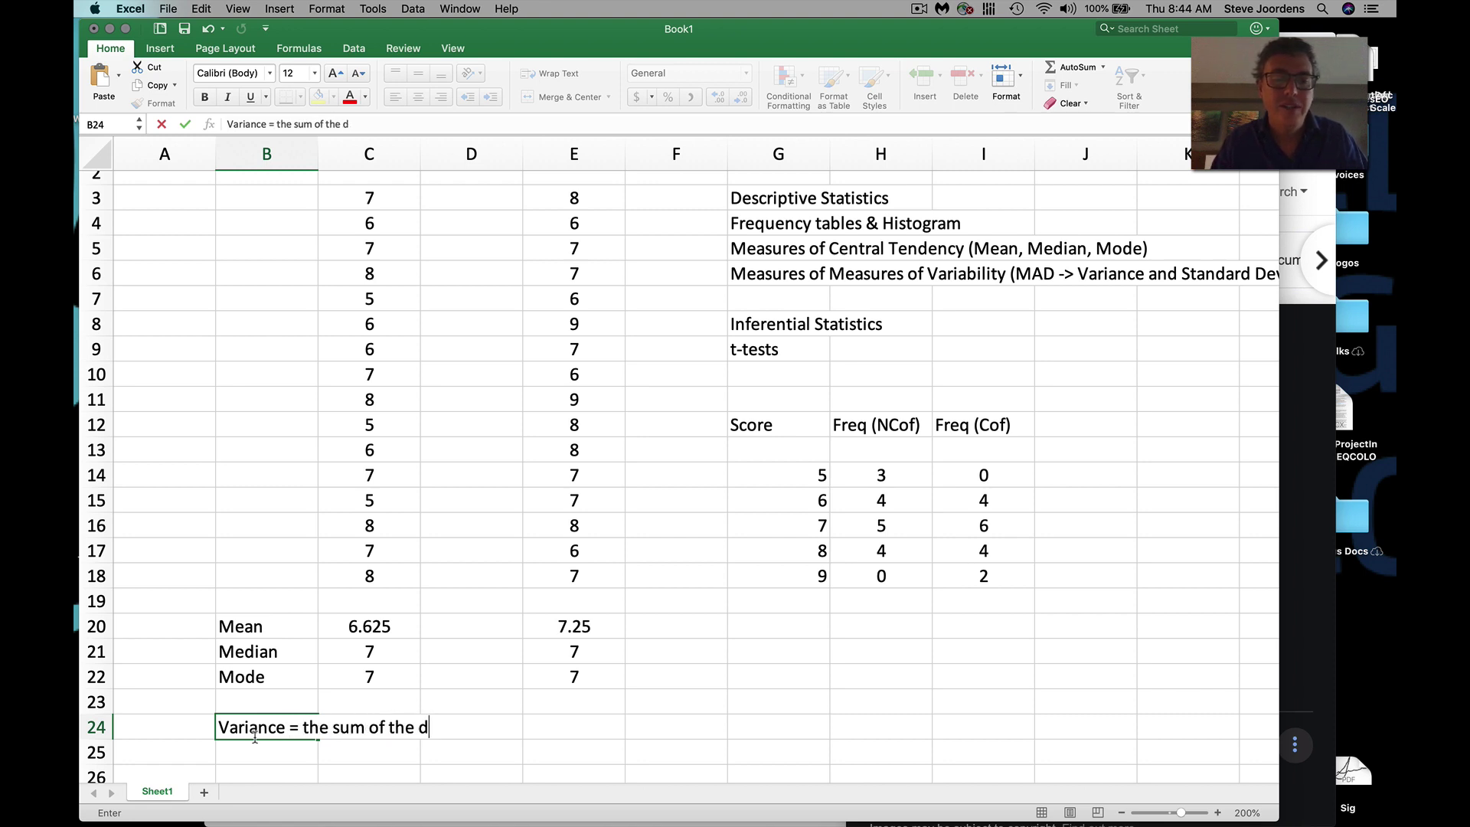
text(quareds dev)
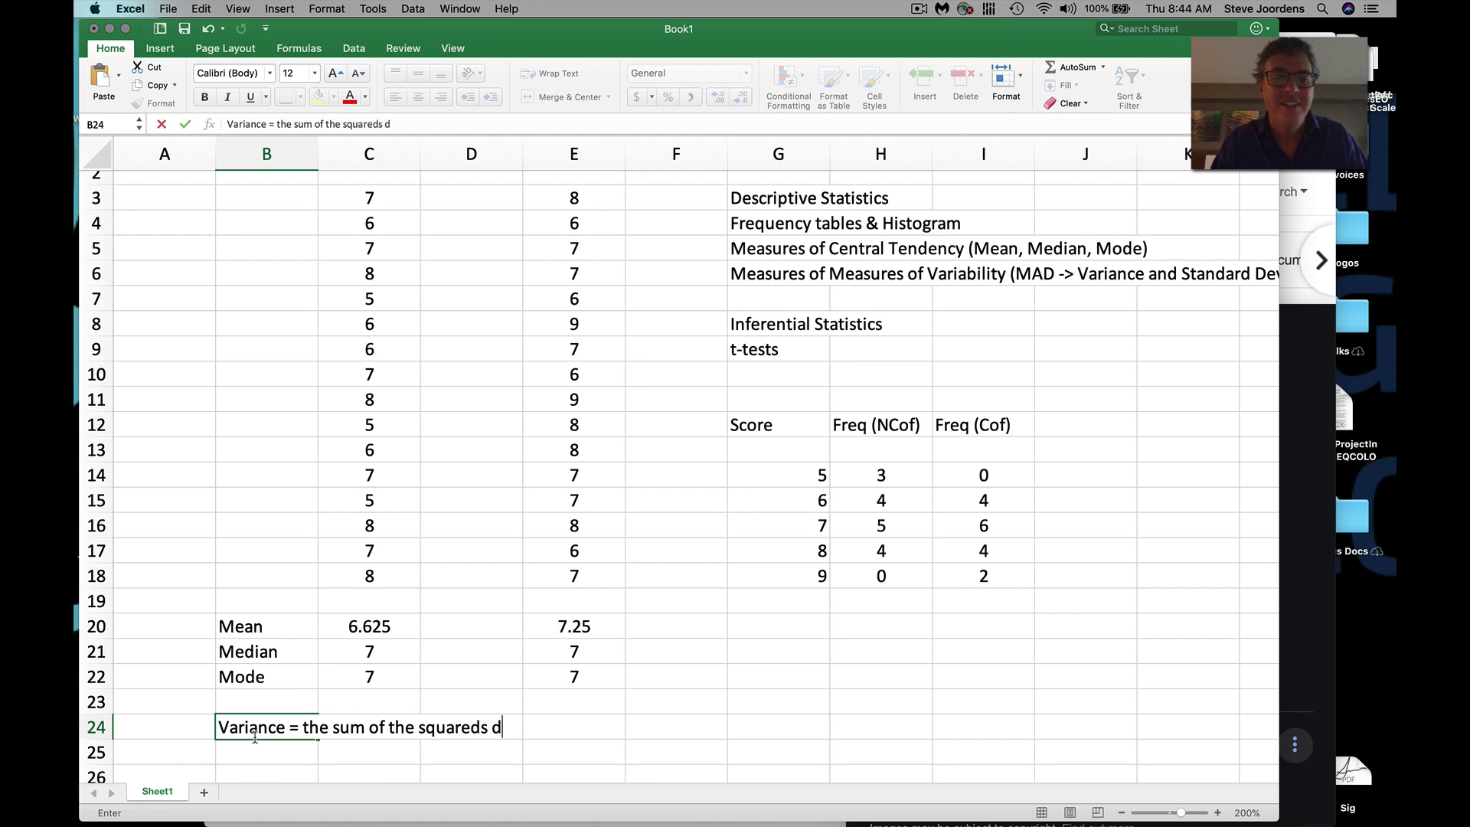
text(iations from)
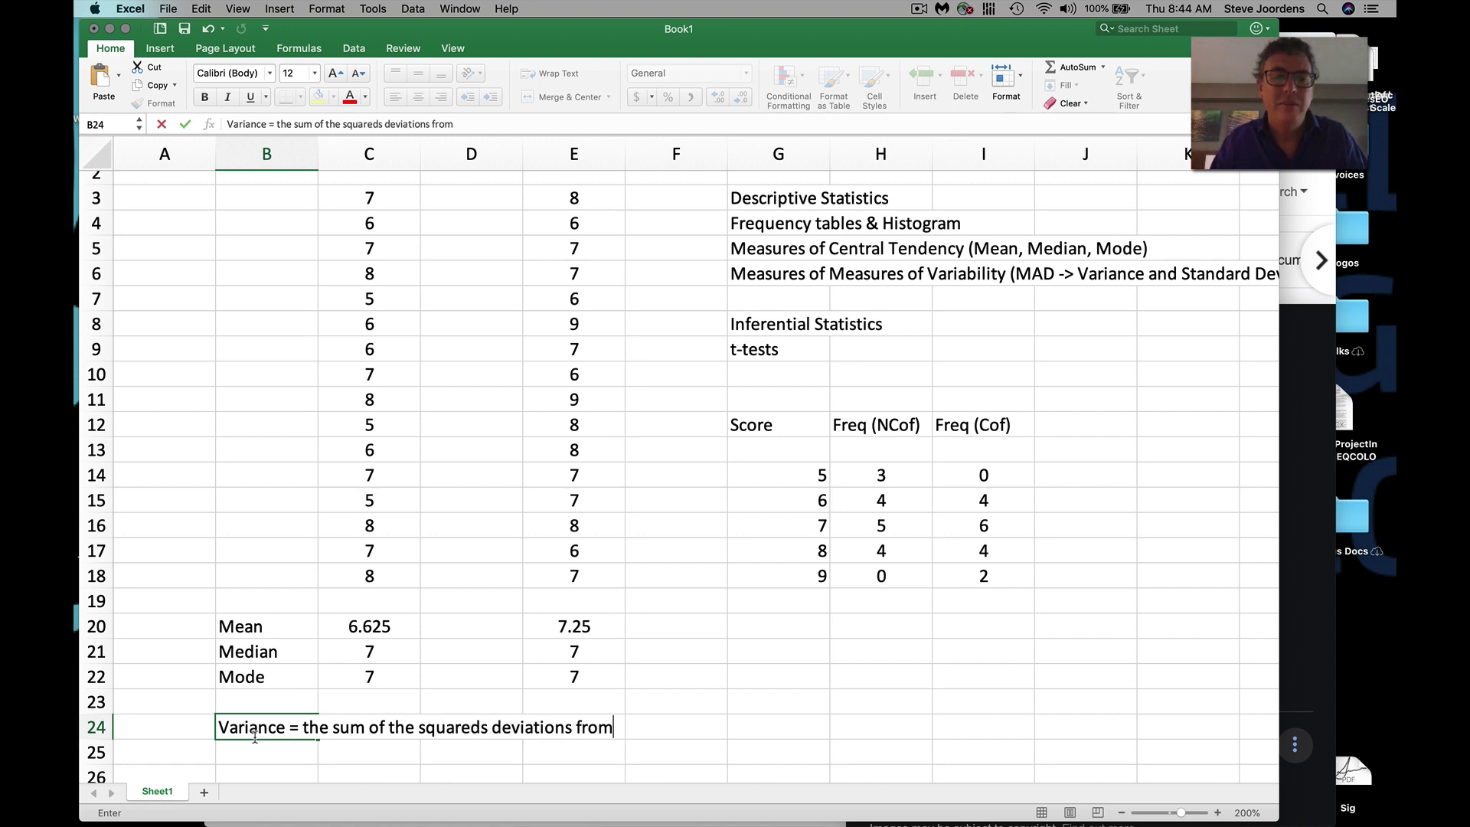
- Complete the variance definition in B24 with: the mean .... All divided by the number of numbers
text( the mean ....)
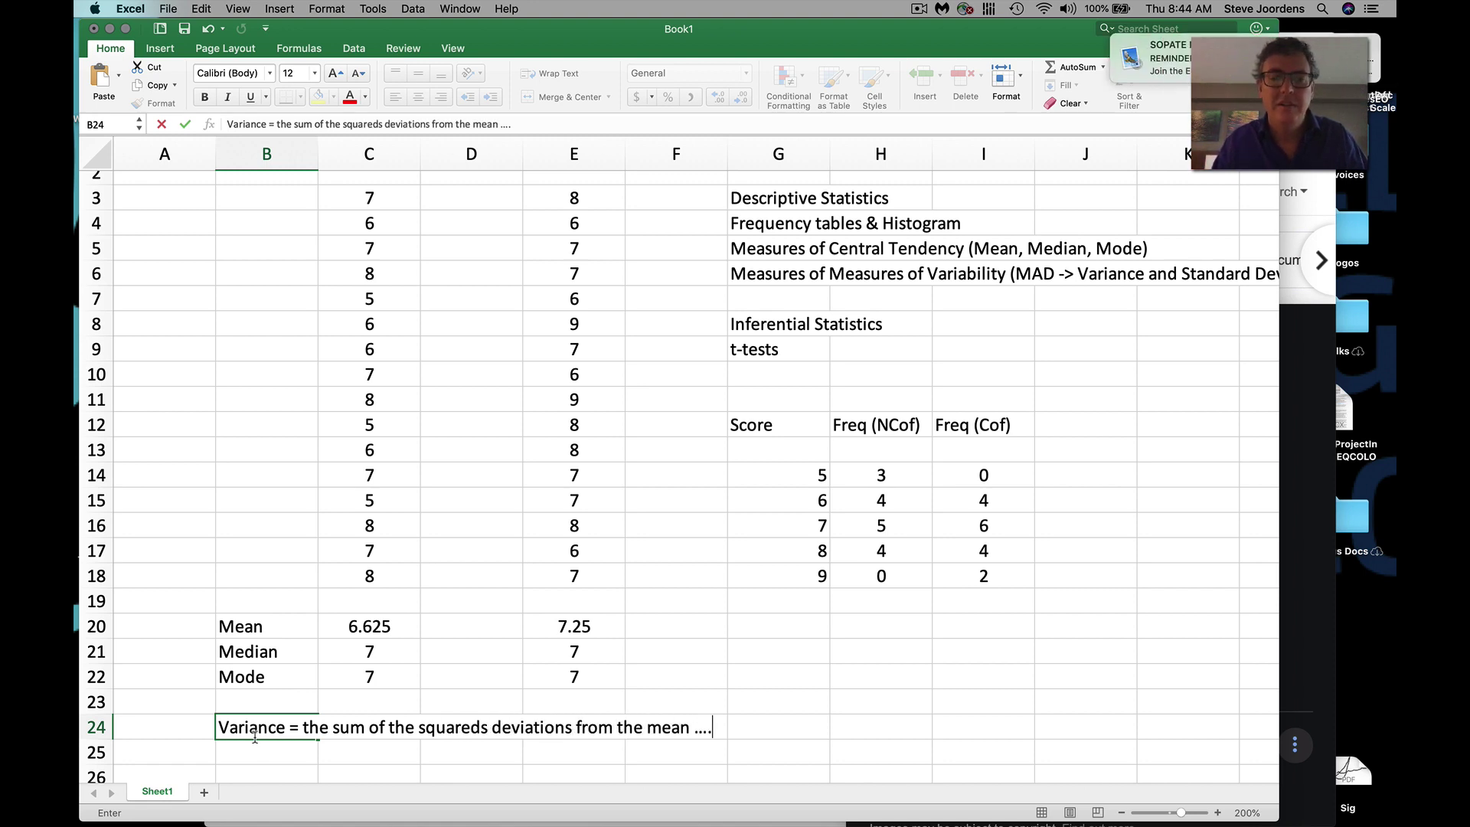
text( all divided y)
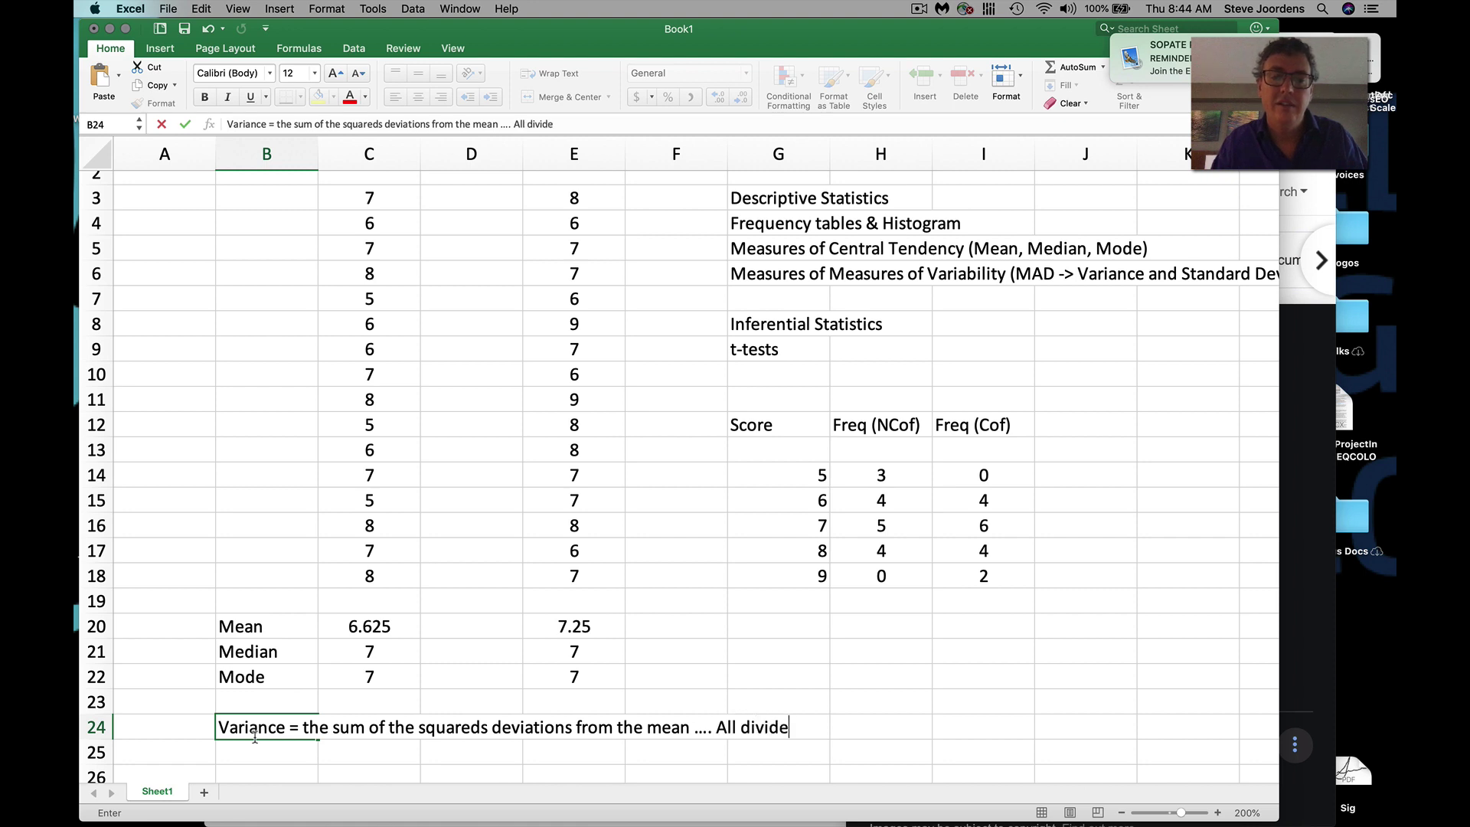
key(BackSpace)
text(by the n)
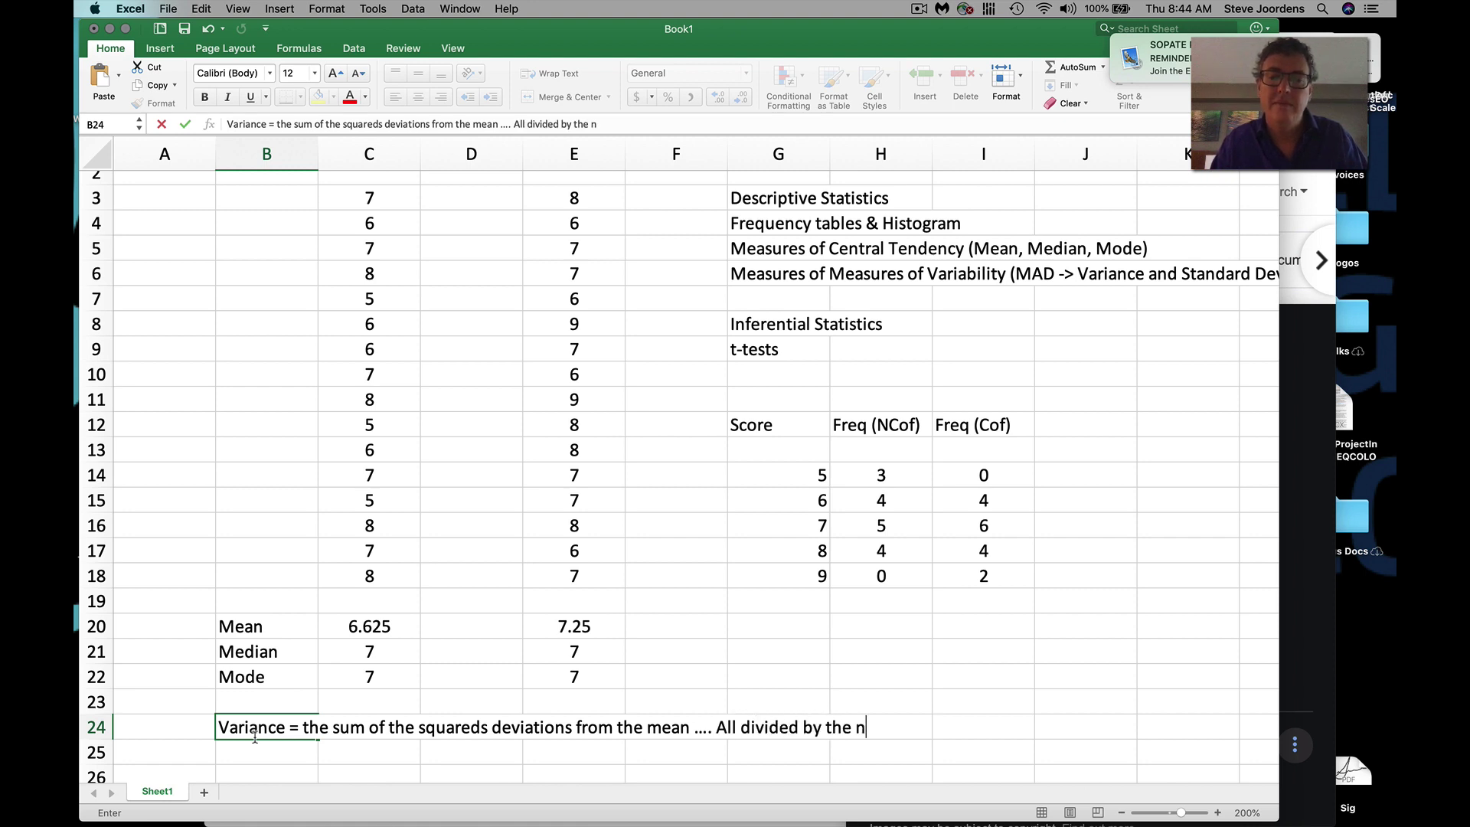
text(umber of numb)
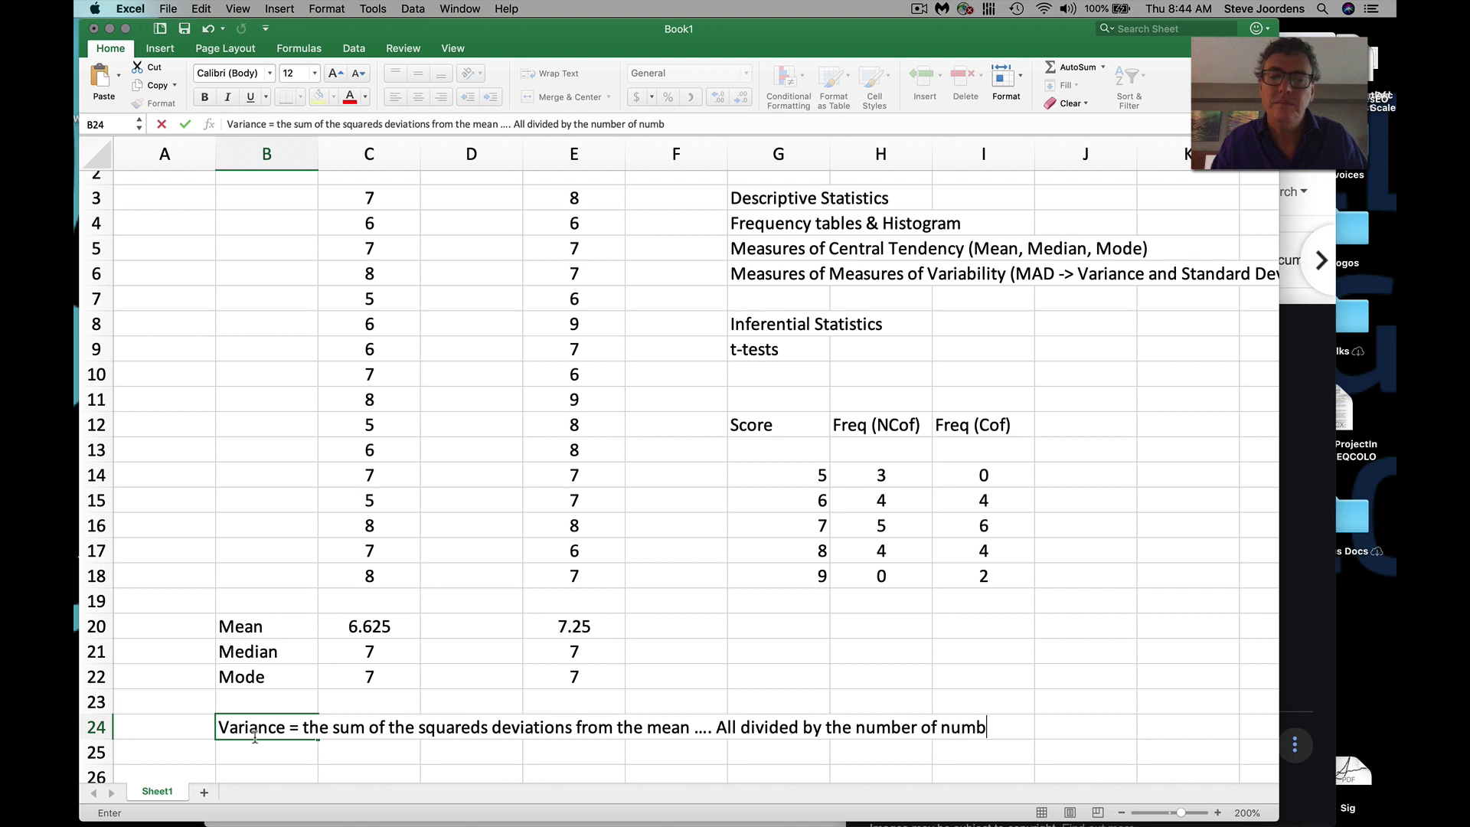
text(ers)
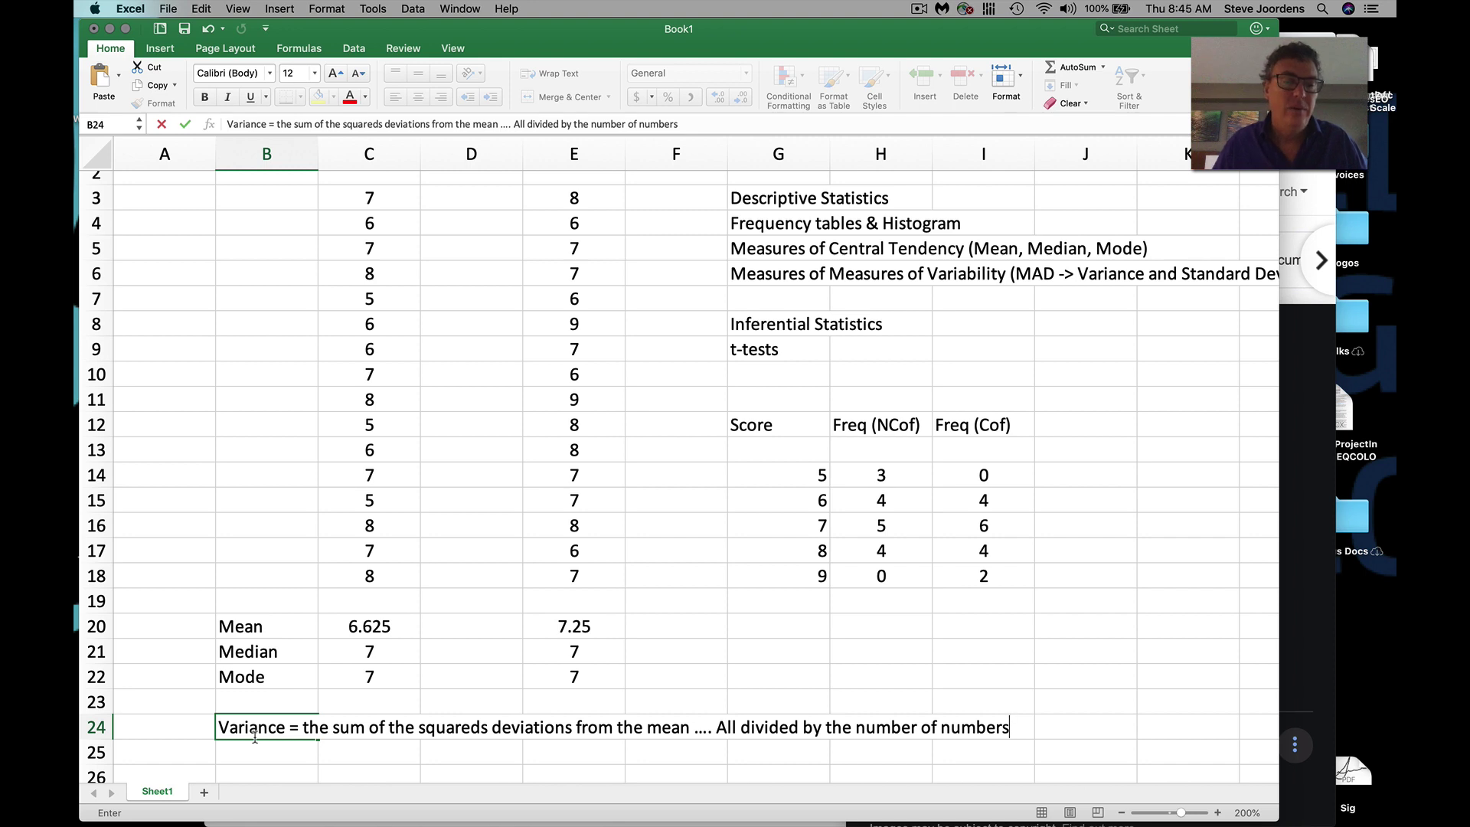
key(Return)
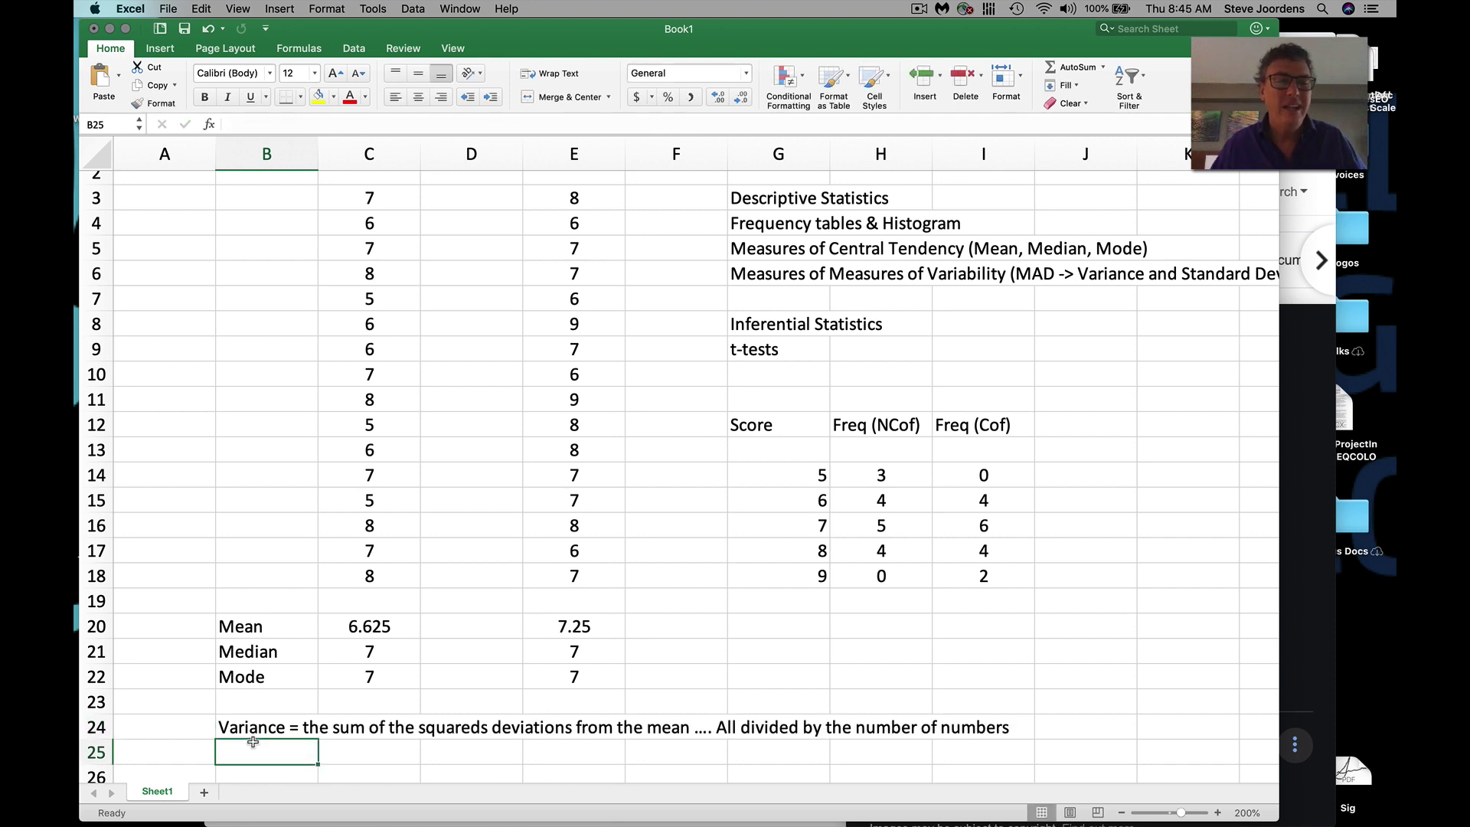
- Enter the definition "Standard Deviation = Square root of the variance" in B25
text(St)
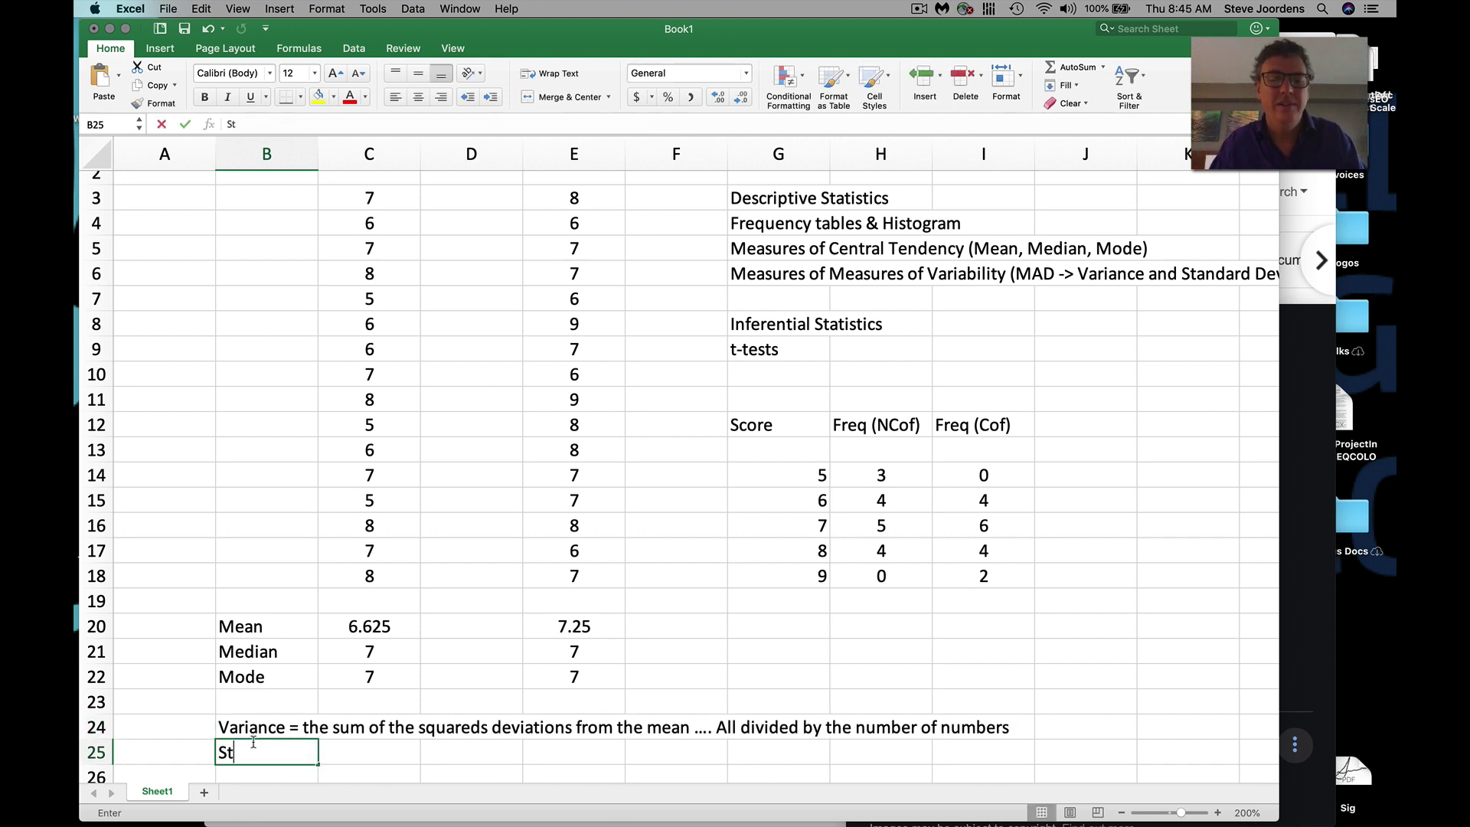
text(andard Deviation)
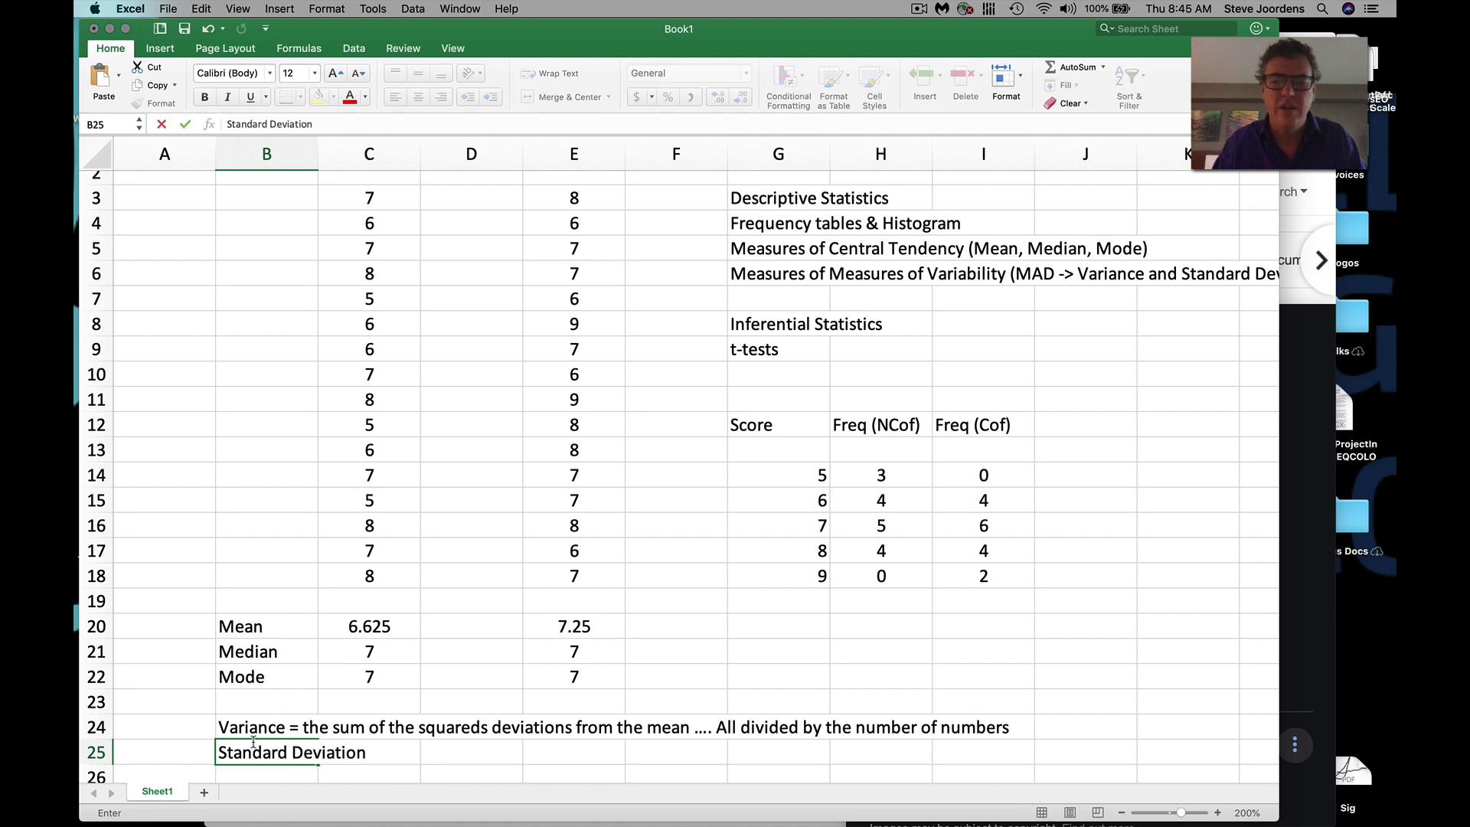
text( =)
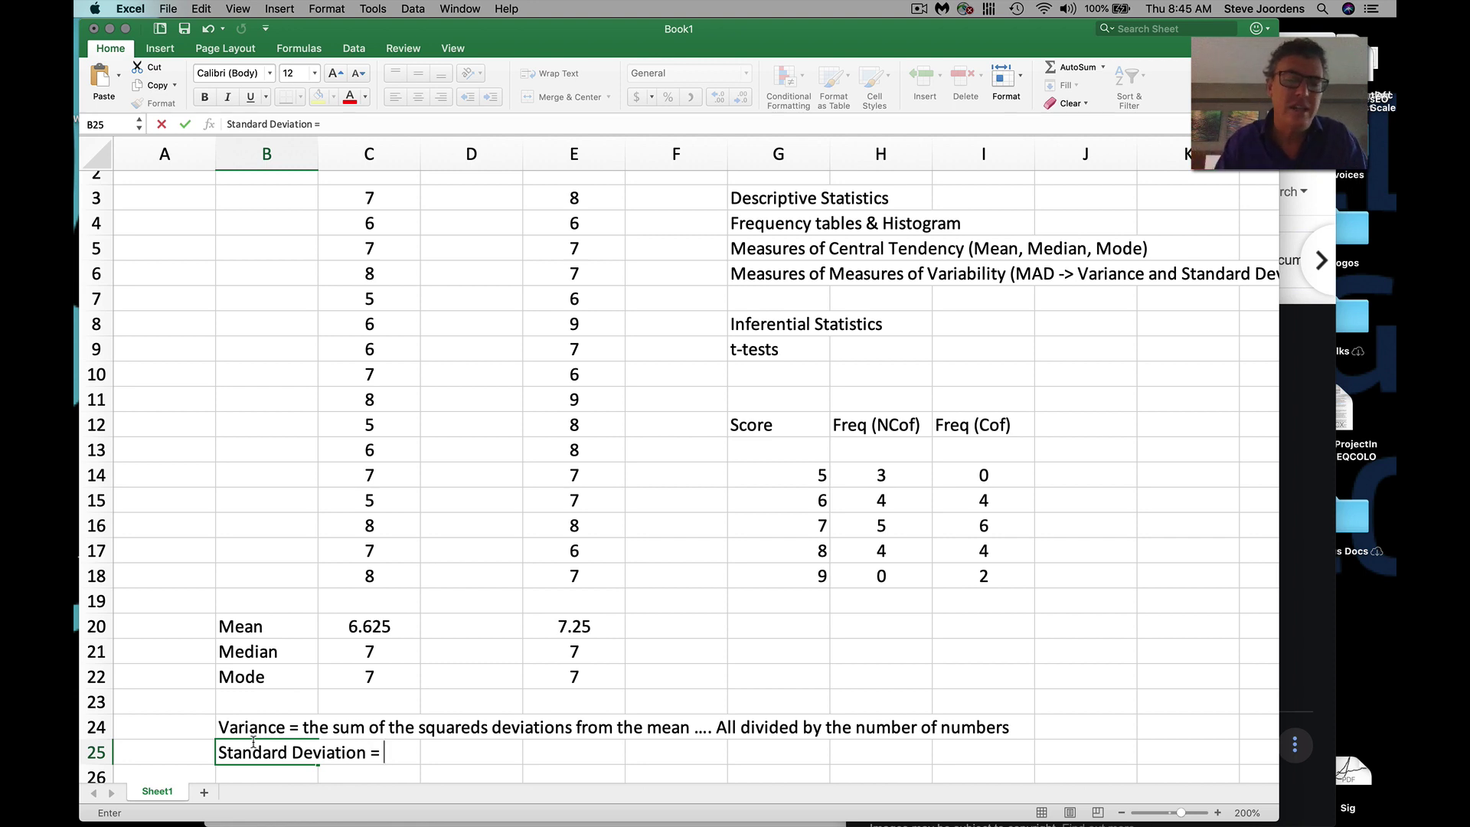
text( Square )
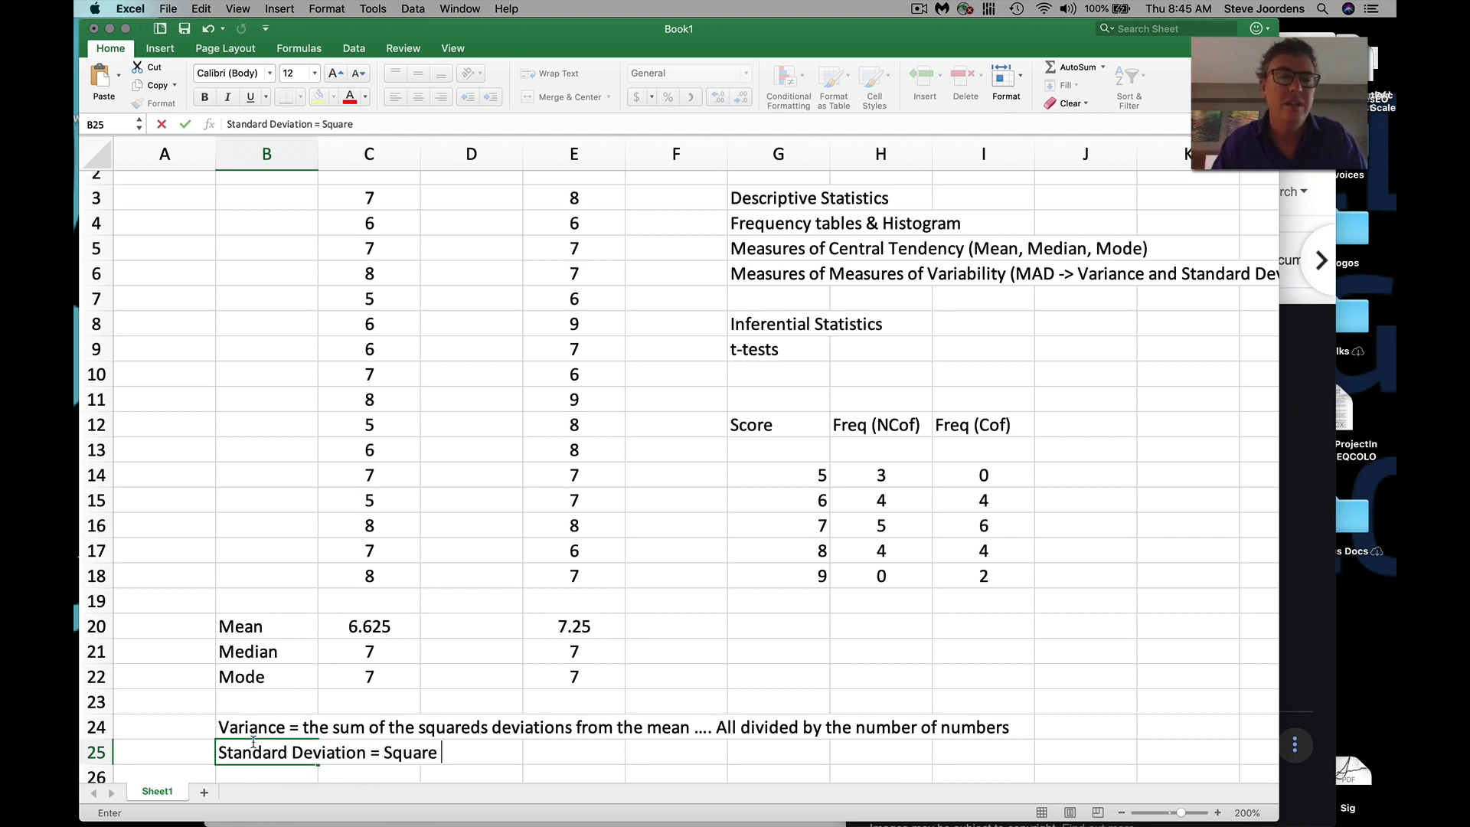
text(root of the vaian)
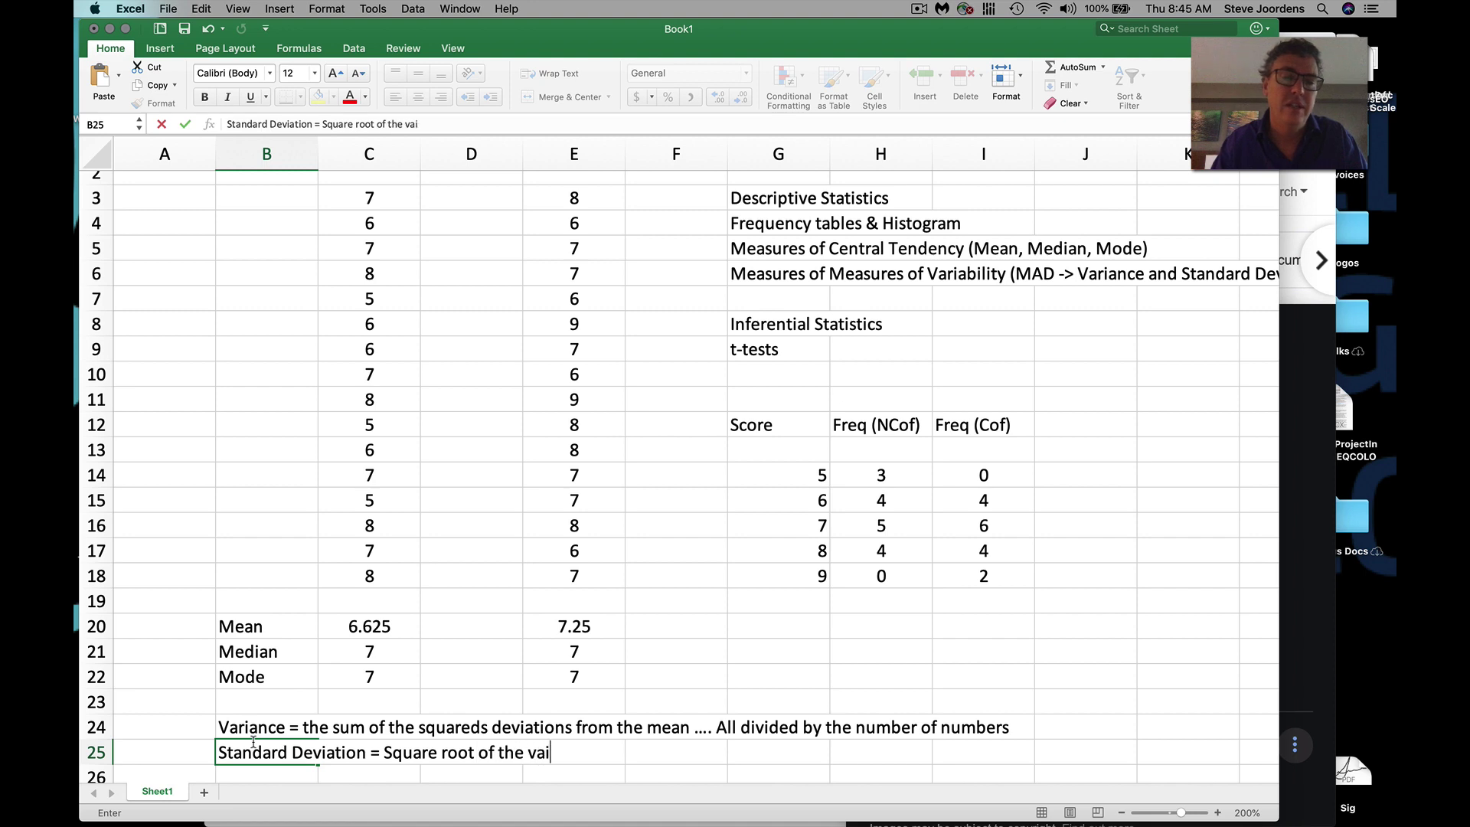
key(BackSpace)
key(BackSpace)
key(BackSpace)
text(riance)
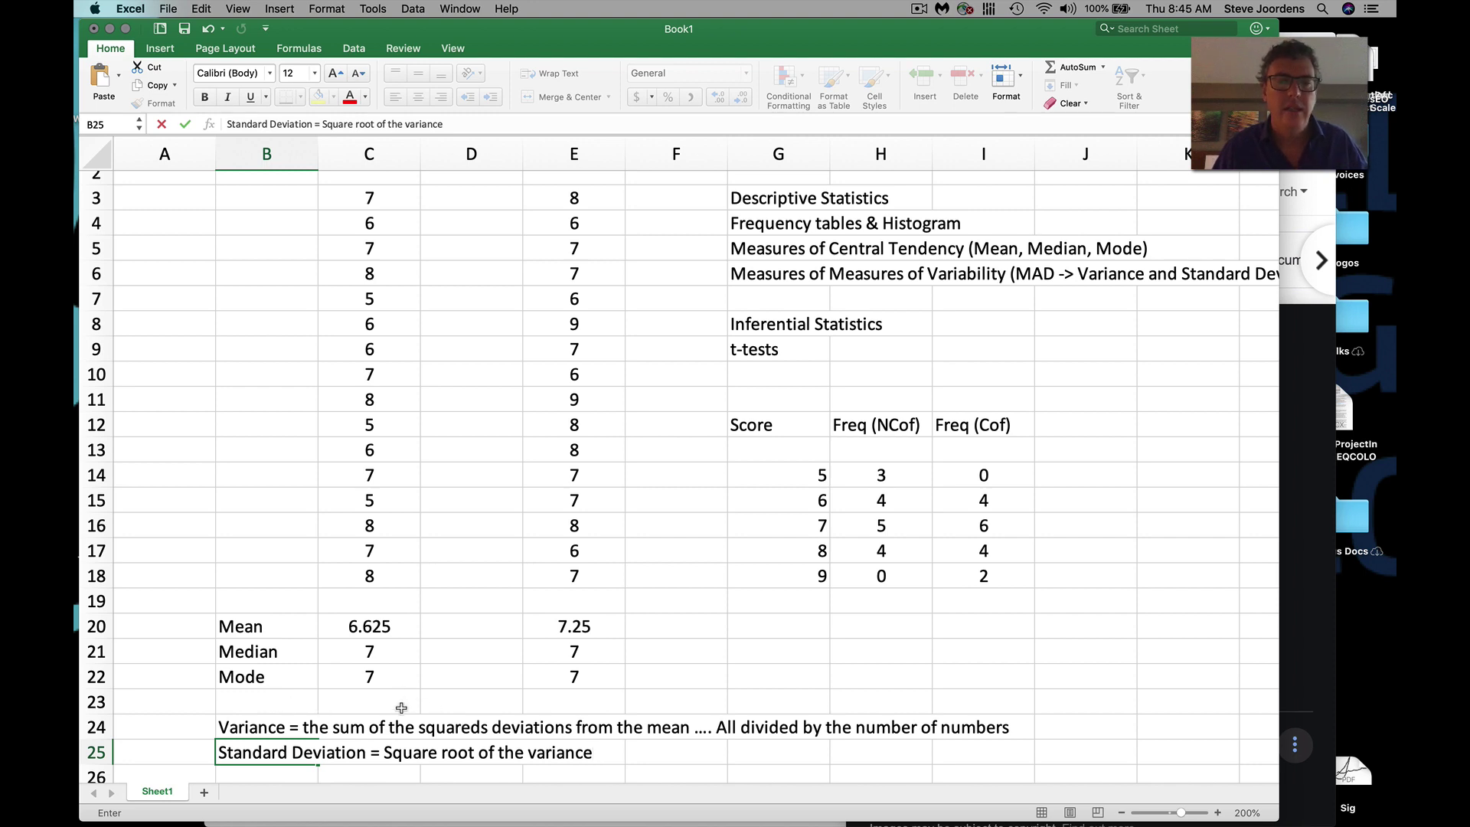
click(313, 719)
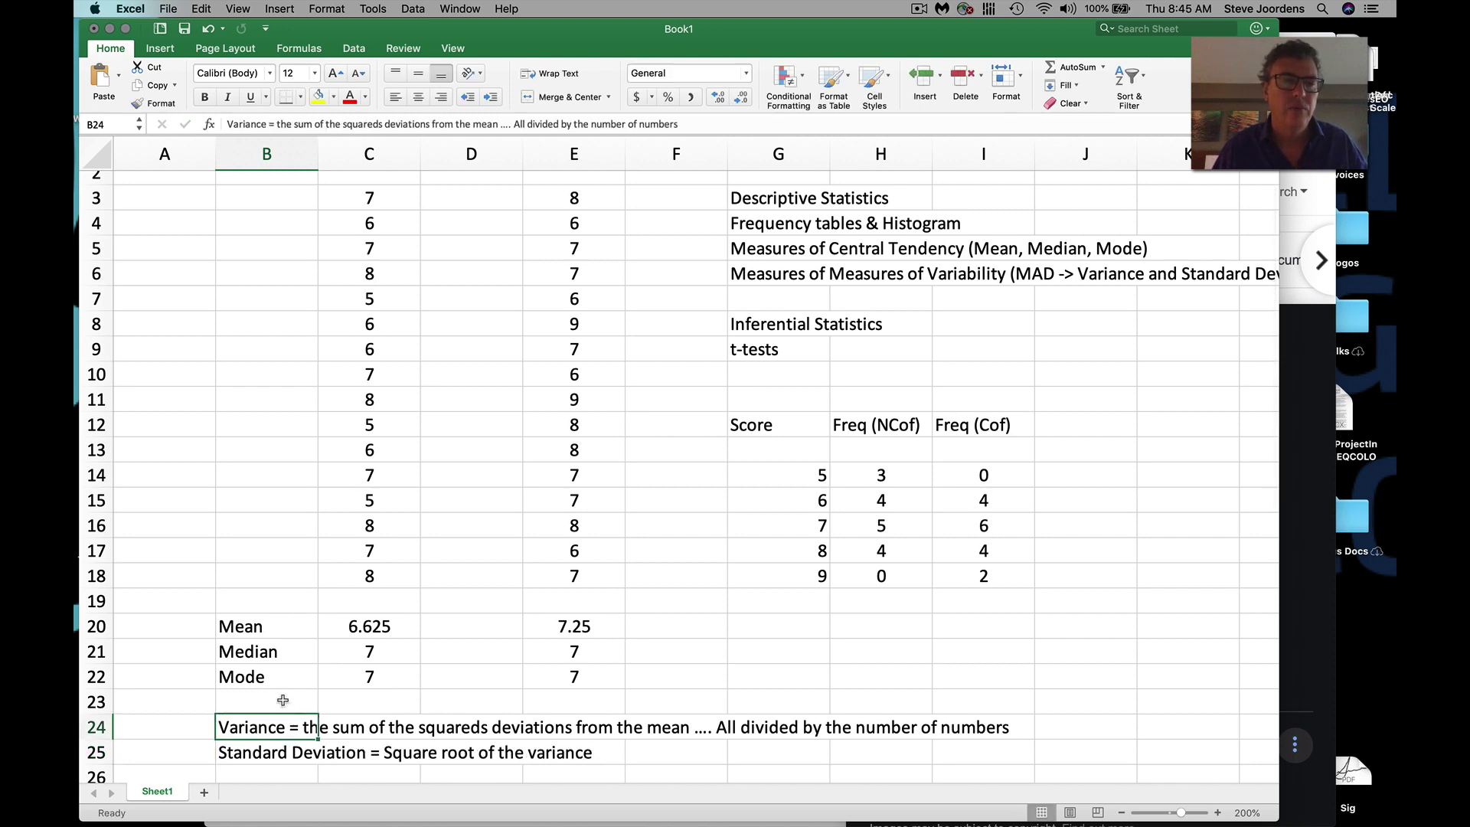
- Try to calculate the No Coffee group's standard deviation in B27 with =std(C3:C18)
scroll(282, 699, down, 5)
click(260, 684)
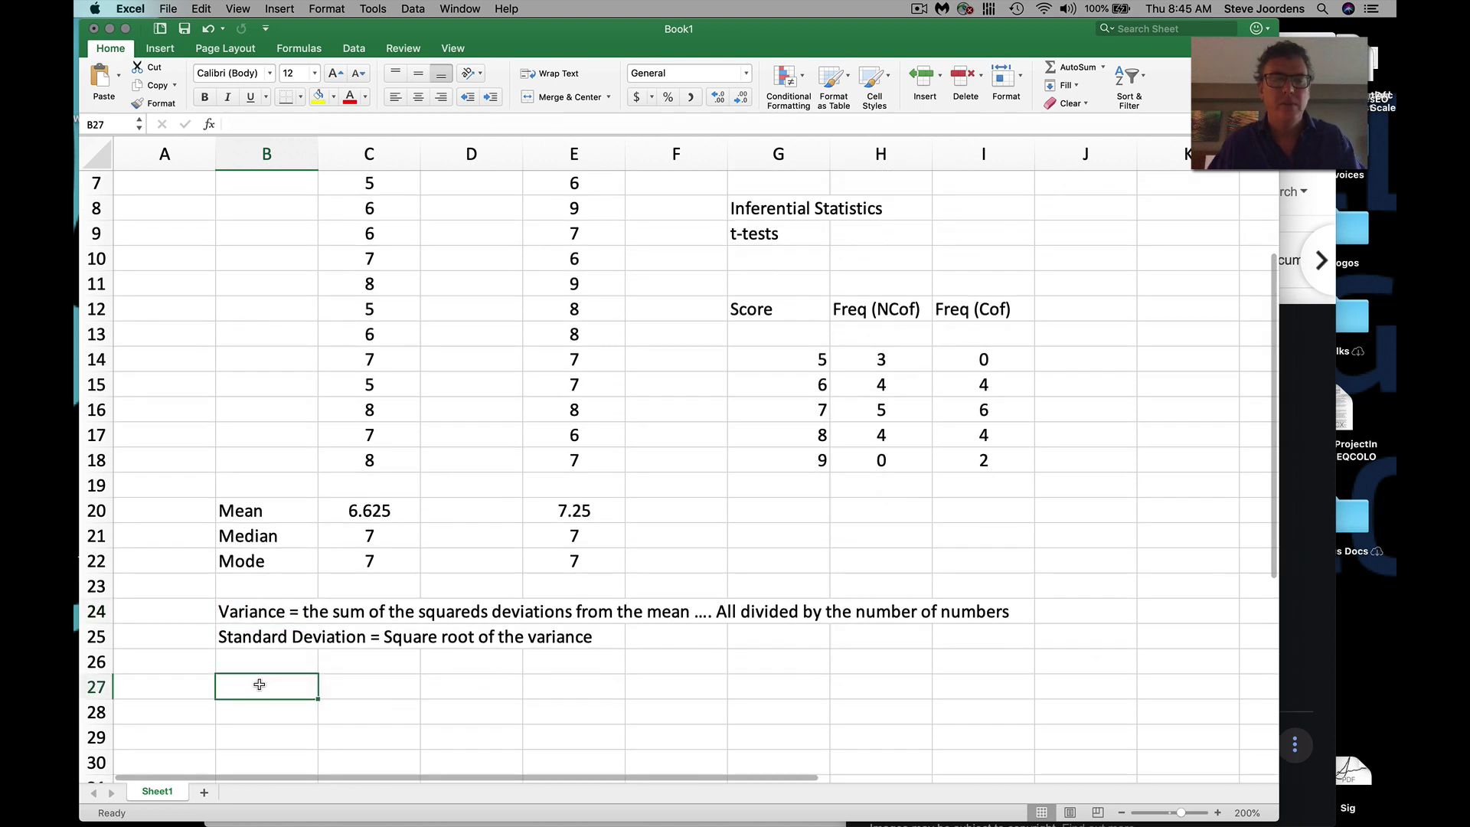
text(=)
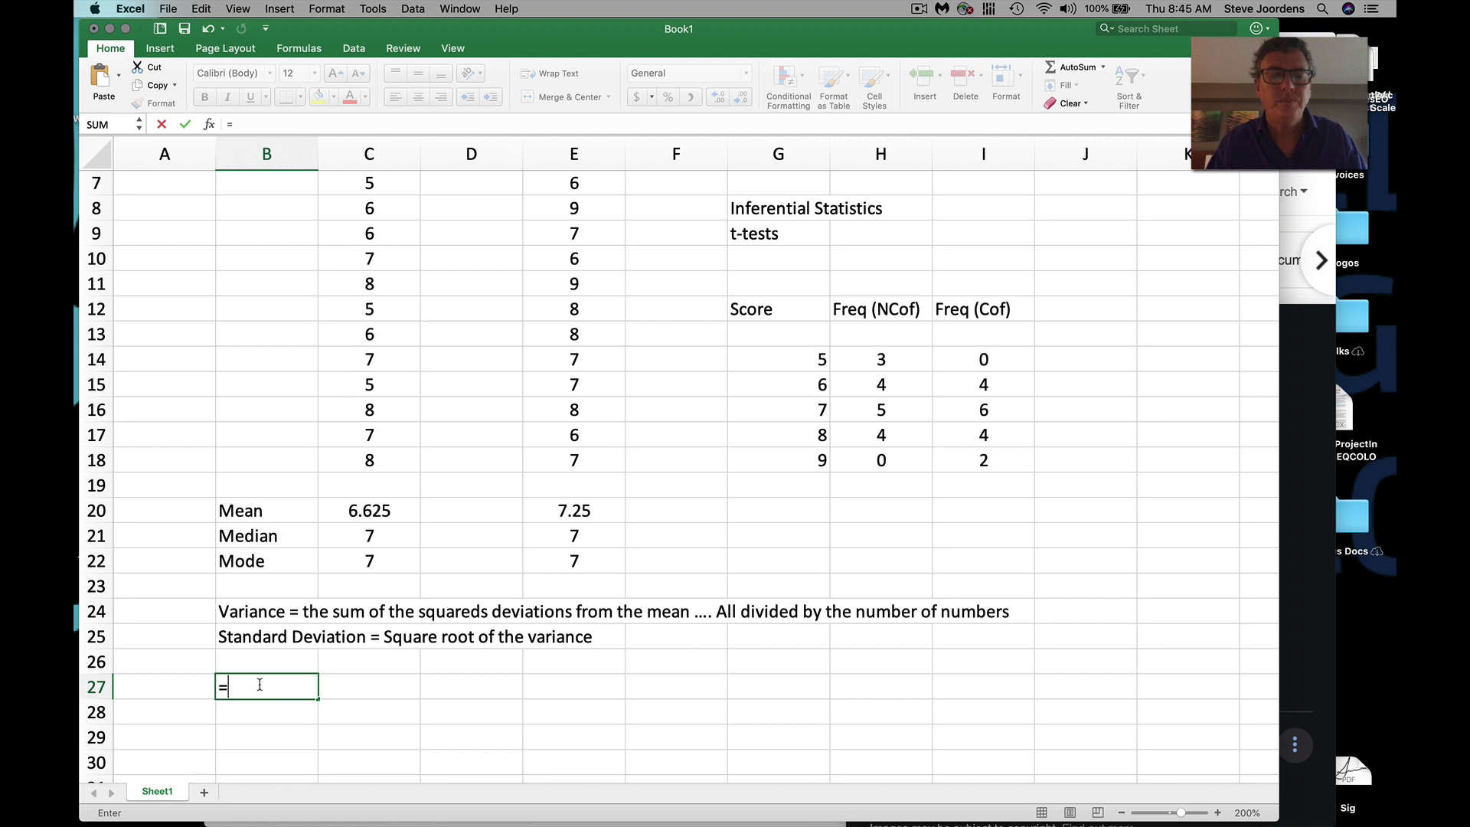
text(stand)
key(BackSpace)
key(BackSpace)
key(BackSpace)
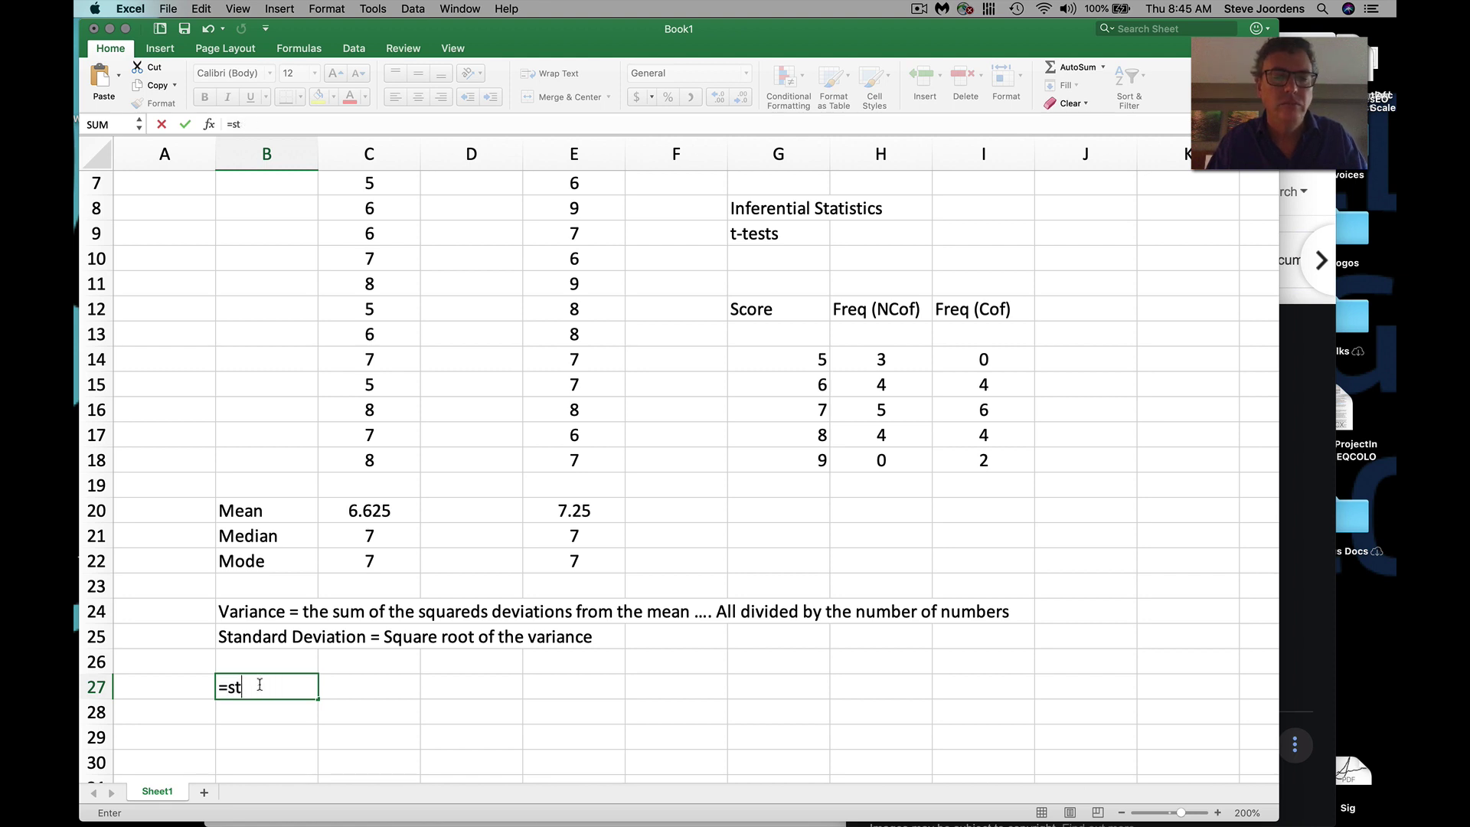
text(d()
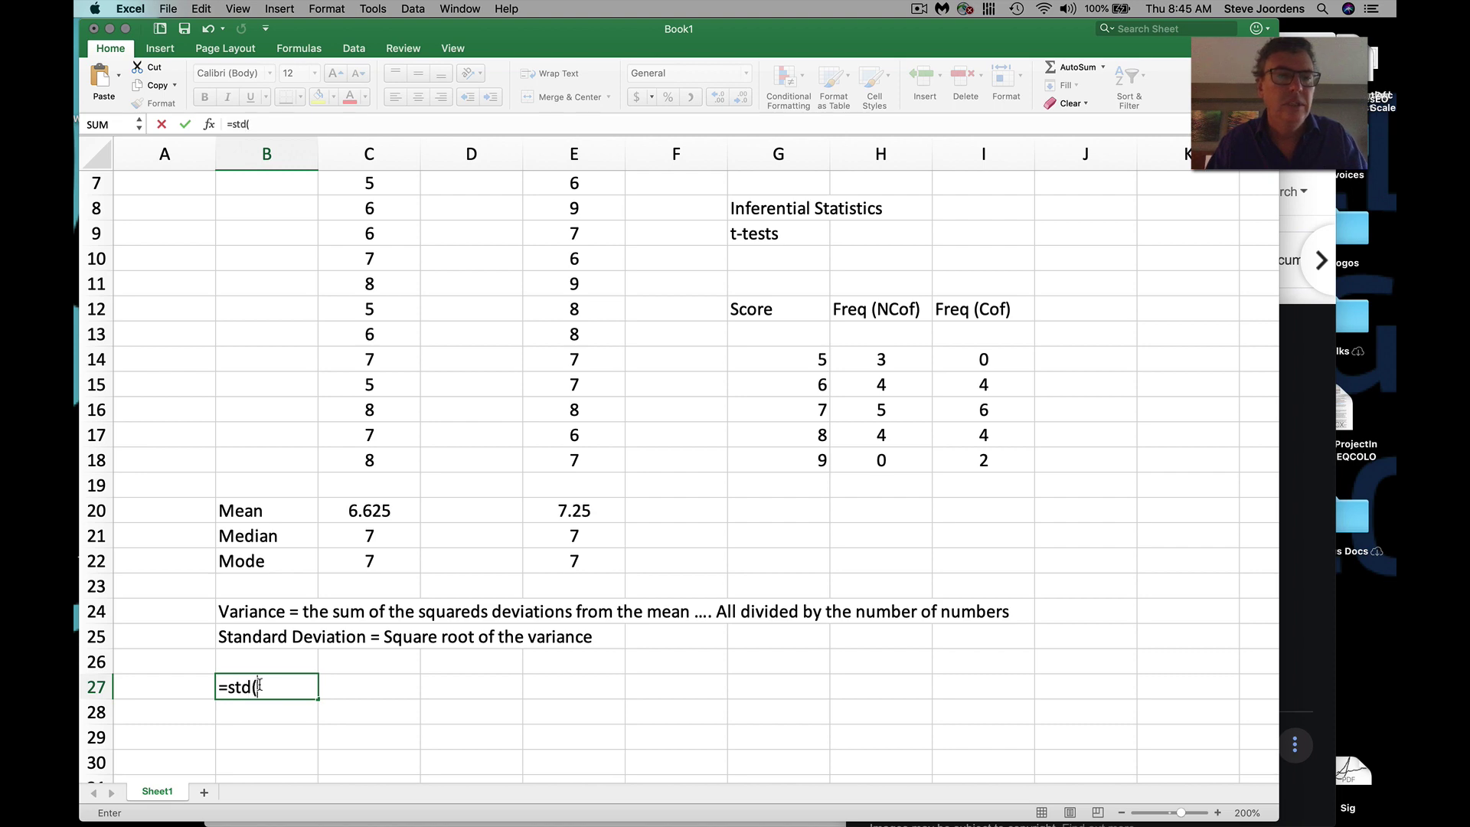
scroll(343, 297, up, 3)
scroll(343, 297, up, 2)
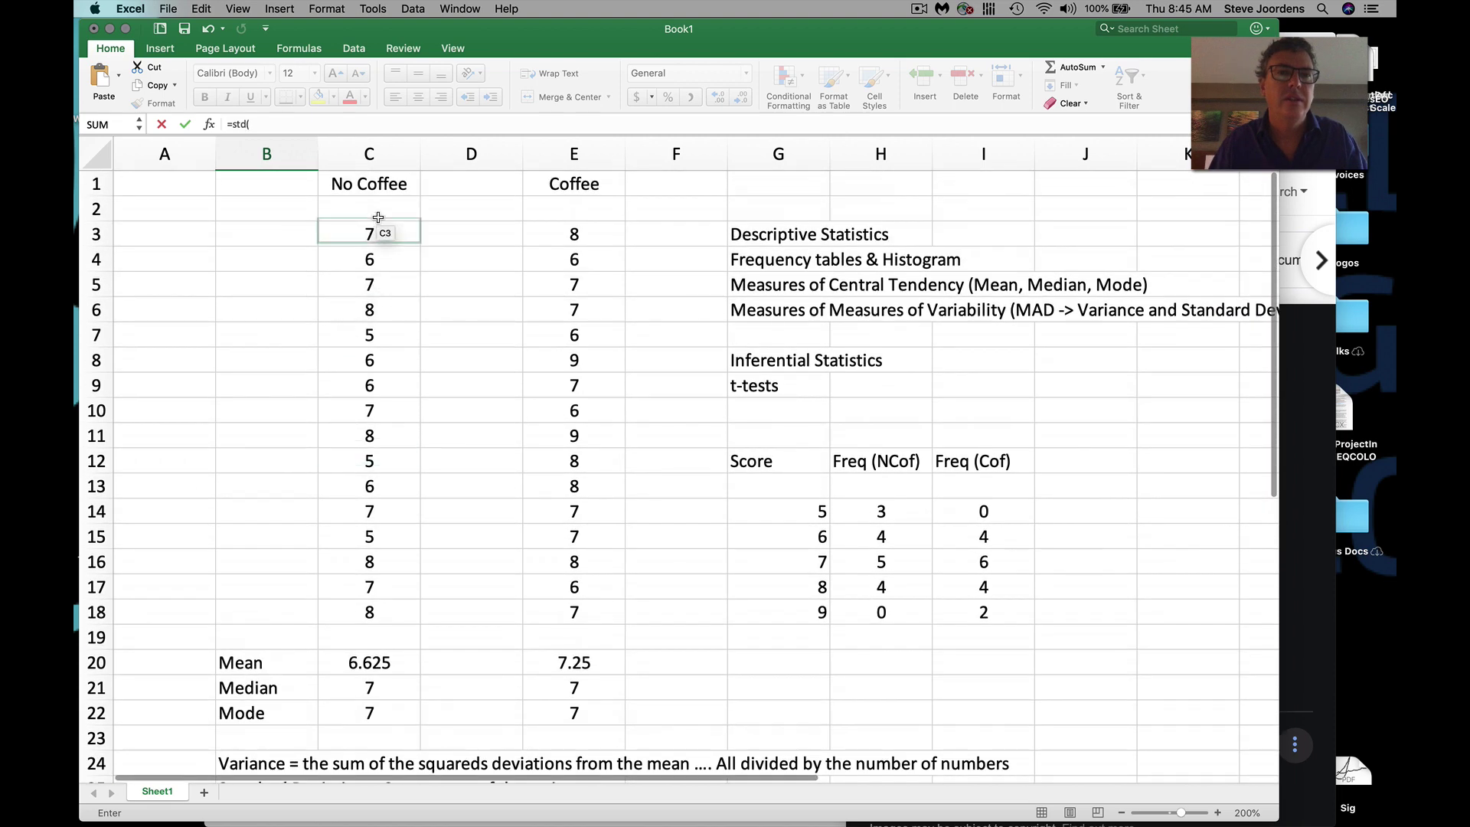
drag(376, 233, 372, 616)
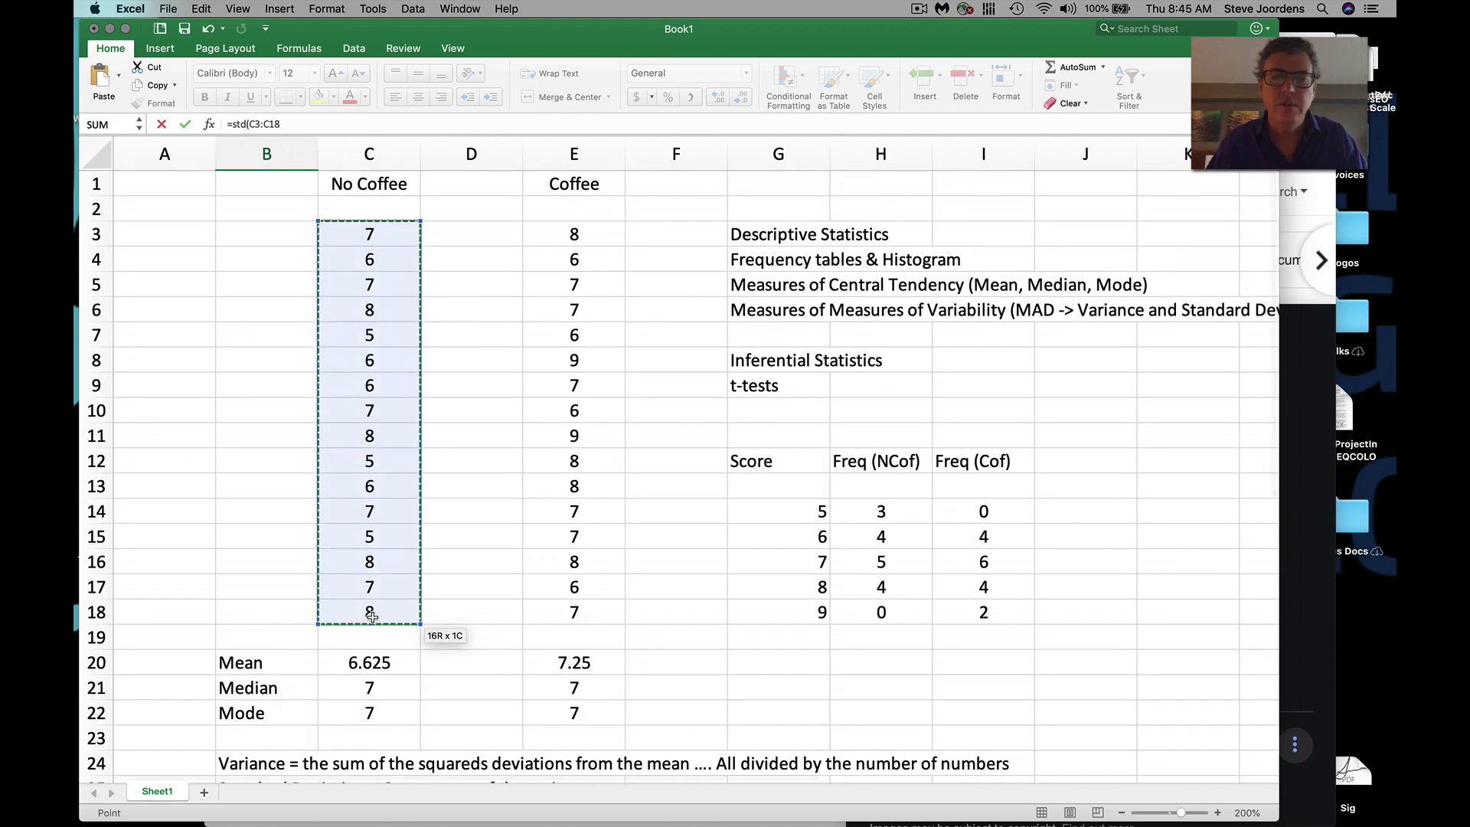
text())
key(Return)
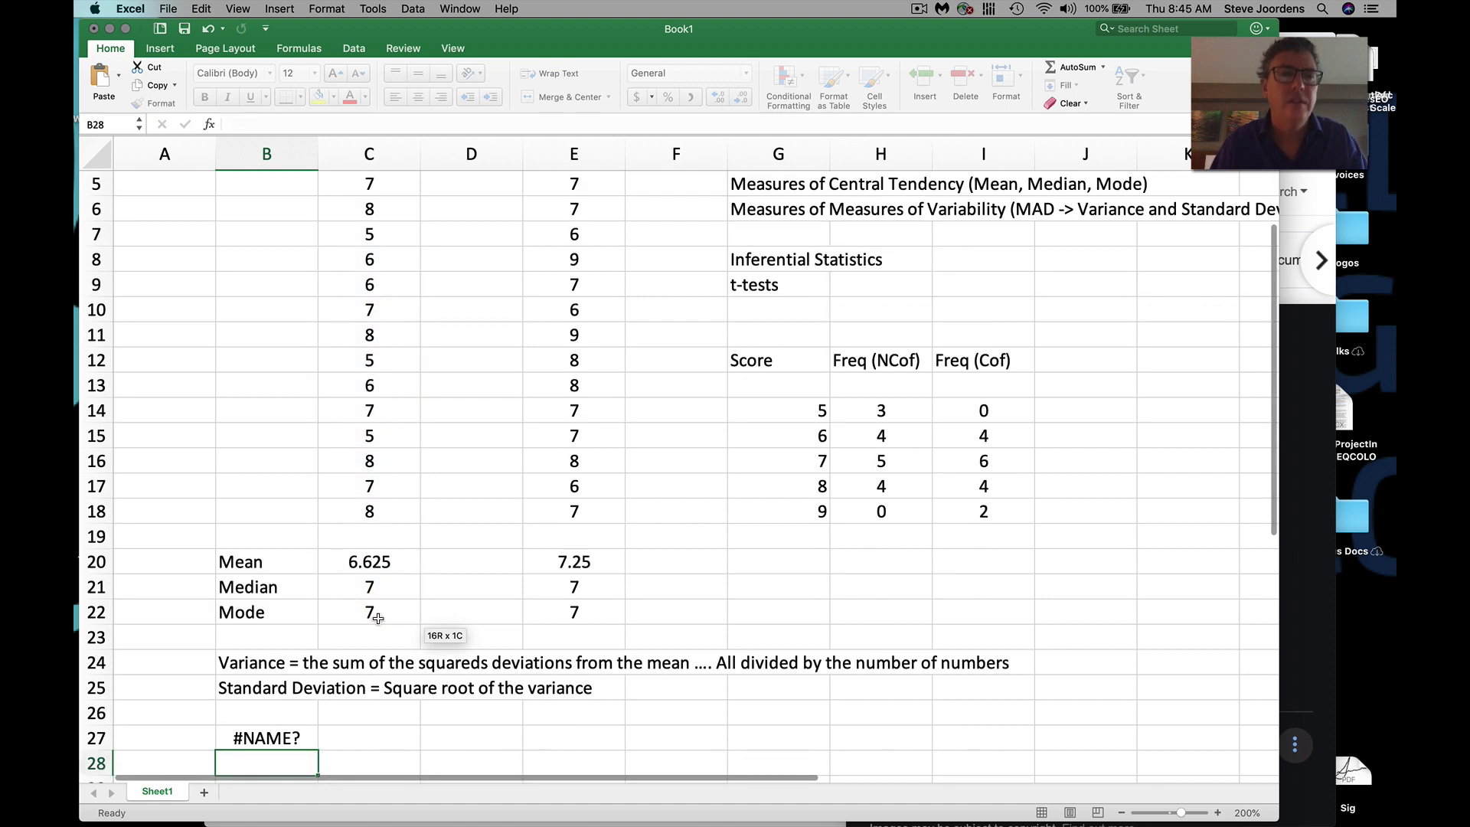
- Correct the function name in B27's formula to stdev, keeping the range C3:C18
scroll(426, 656, down, 3)
click(285, 585)
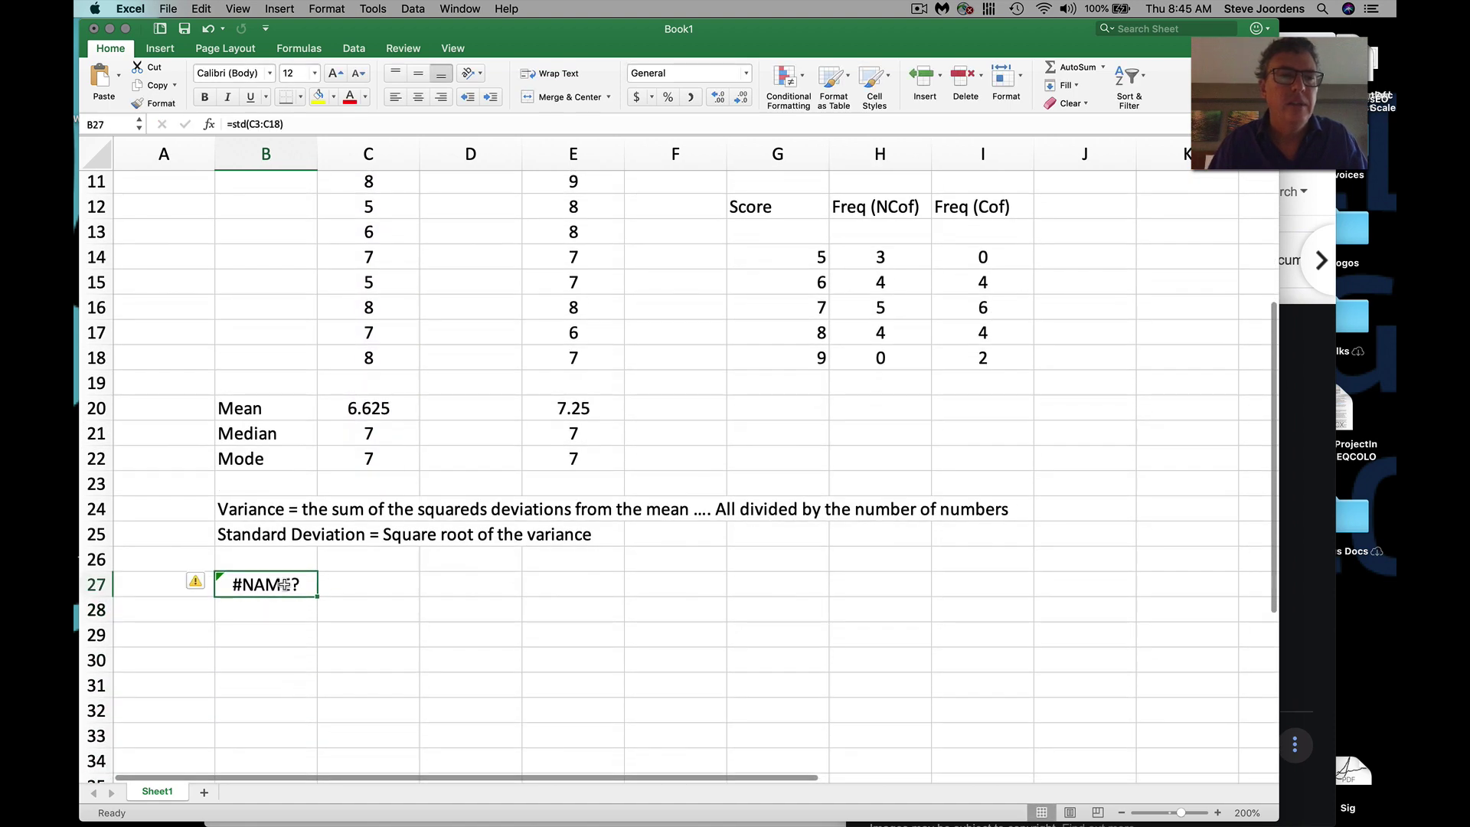
click(244, 125)
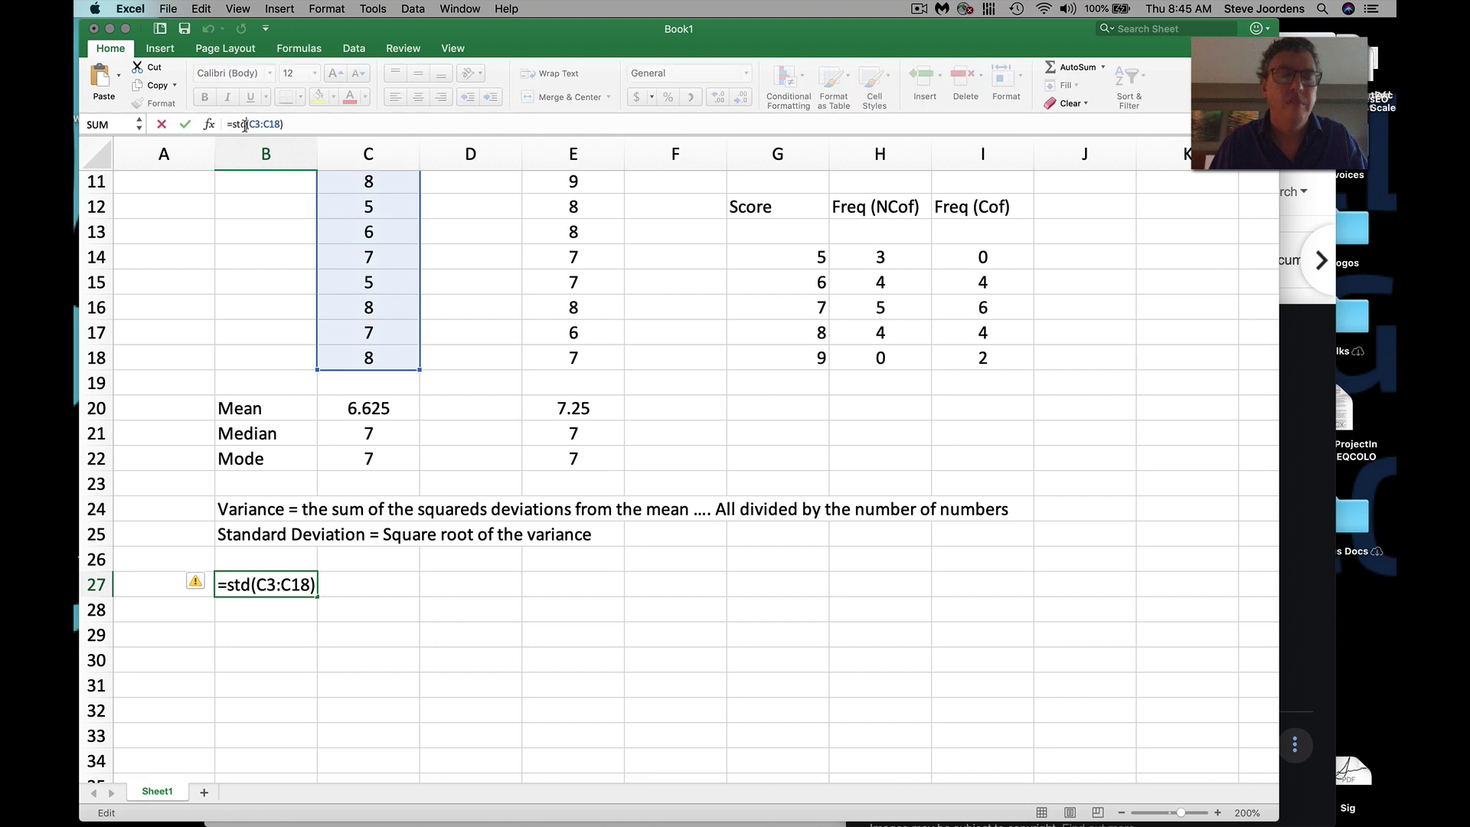
text(ev)
key(Return)
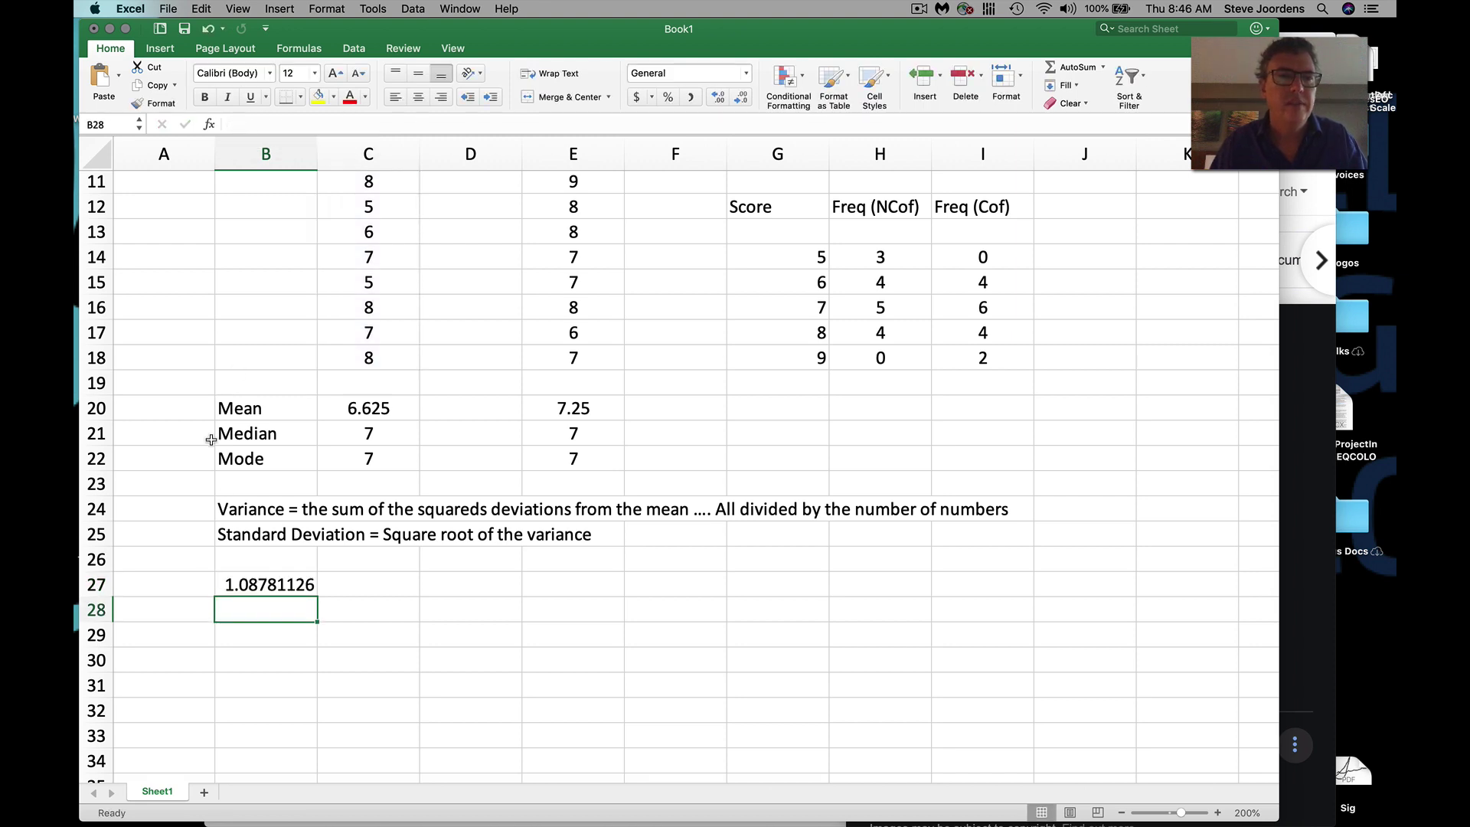
- Clear the standard deviation formula from B27
click(354, 587)
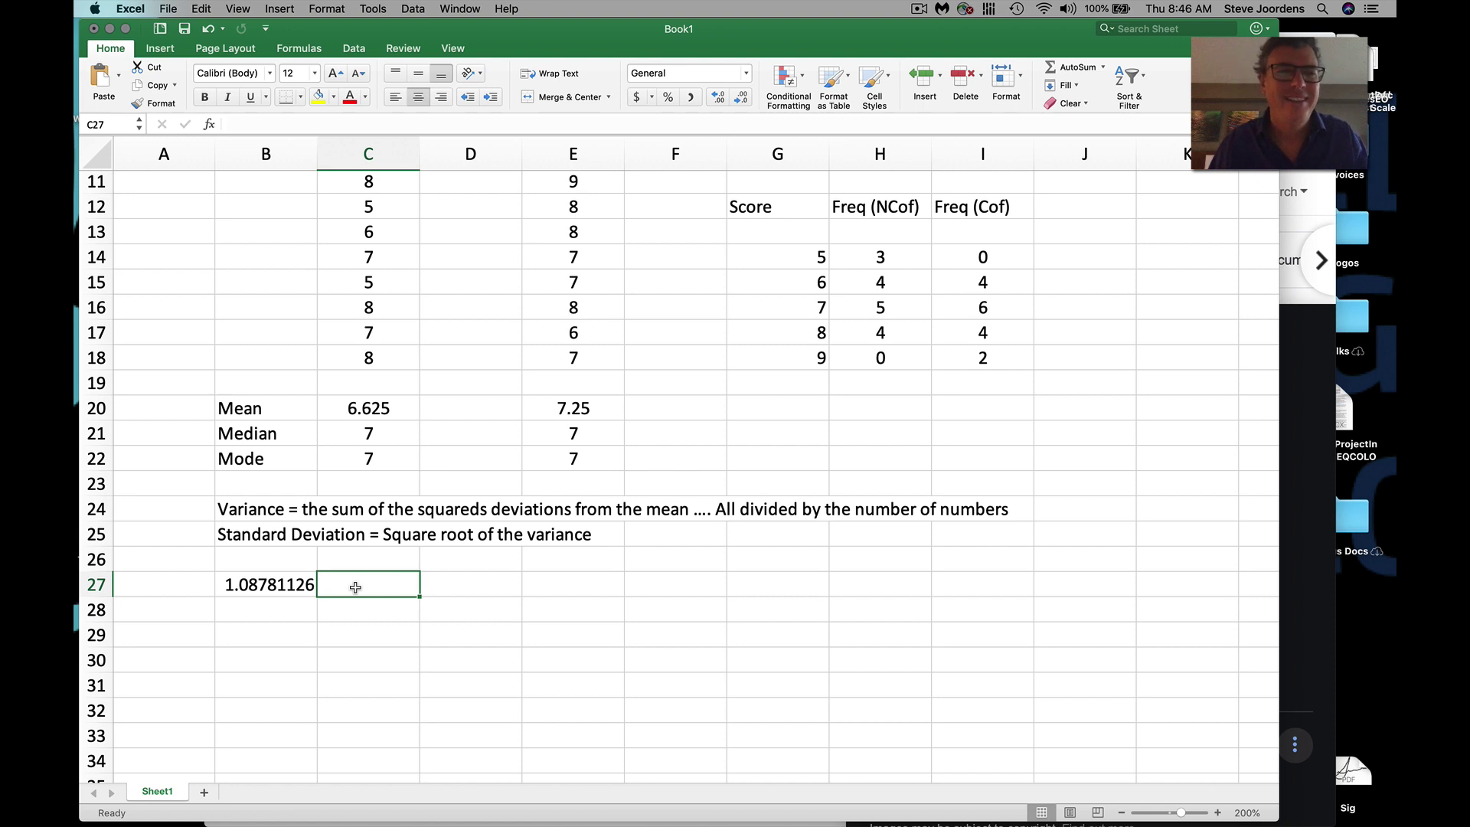
click(298, 594)
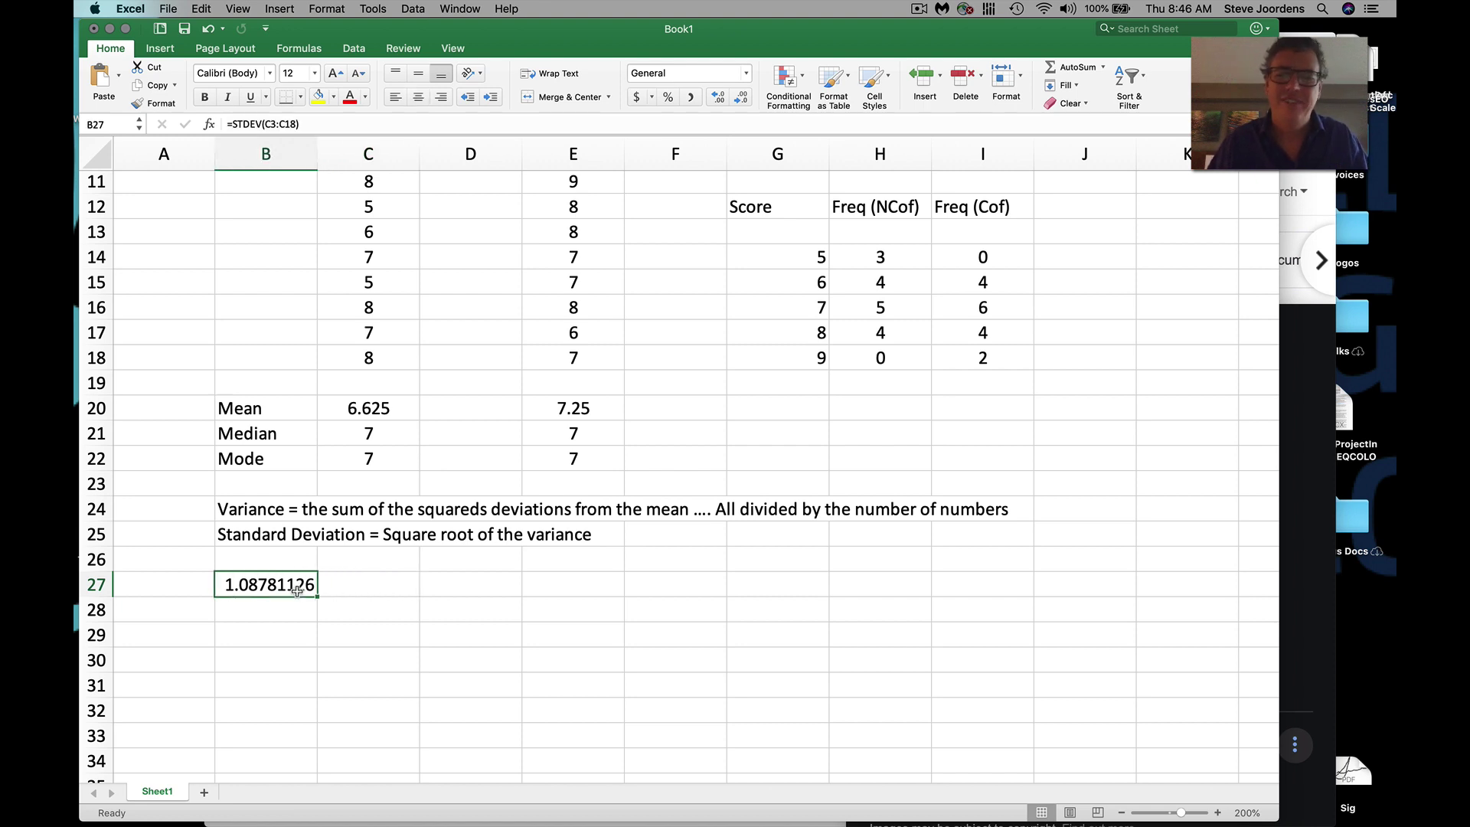
key(Delete)
- Begin the No Coffee group's standard deviation formula in C27 with =stdev(
click(365, 605)
click(365, 568)
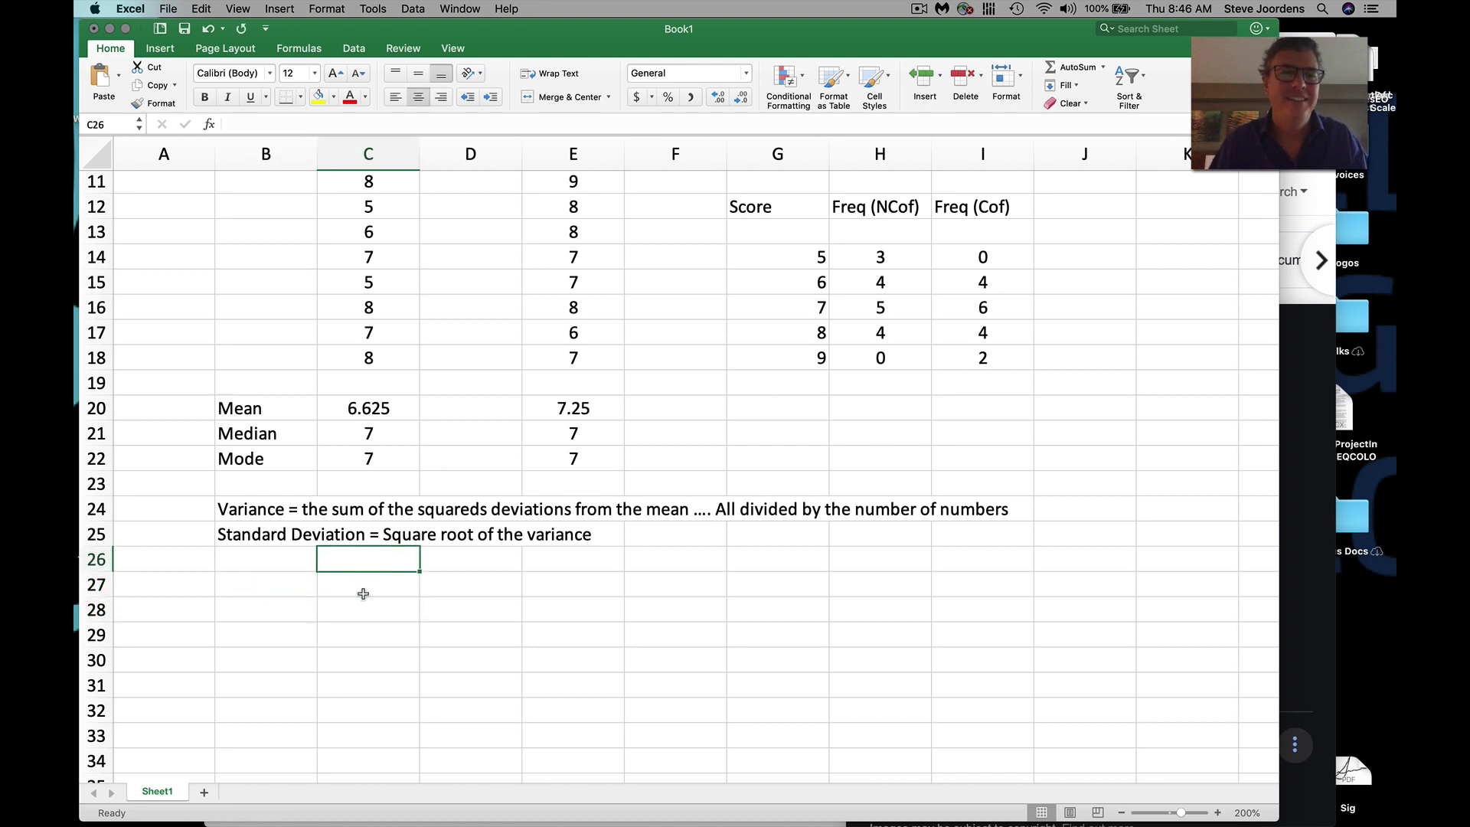
click(363, 590)
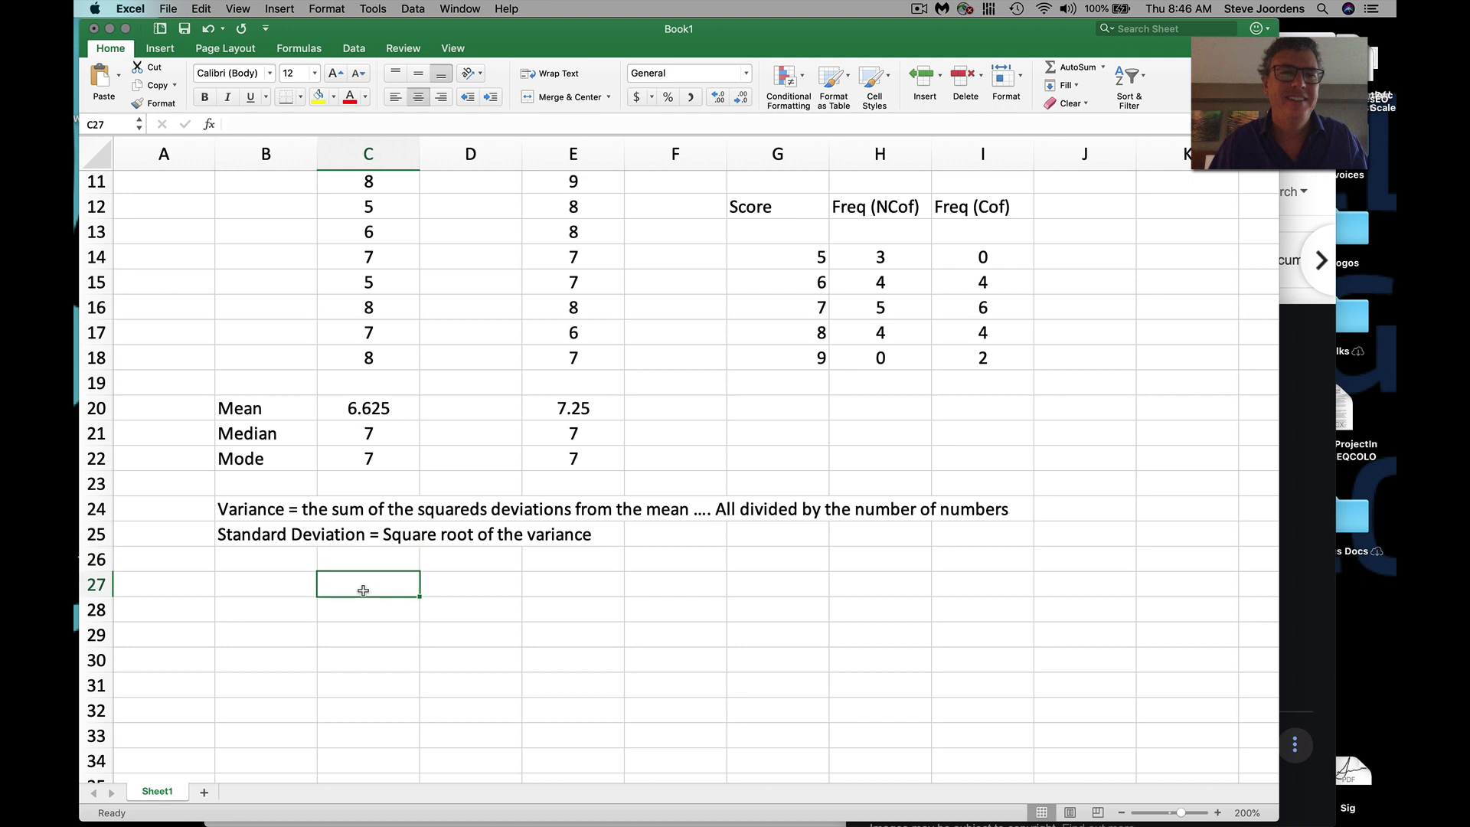
click(225, 122)
text(stdev)
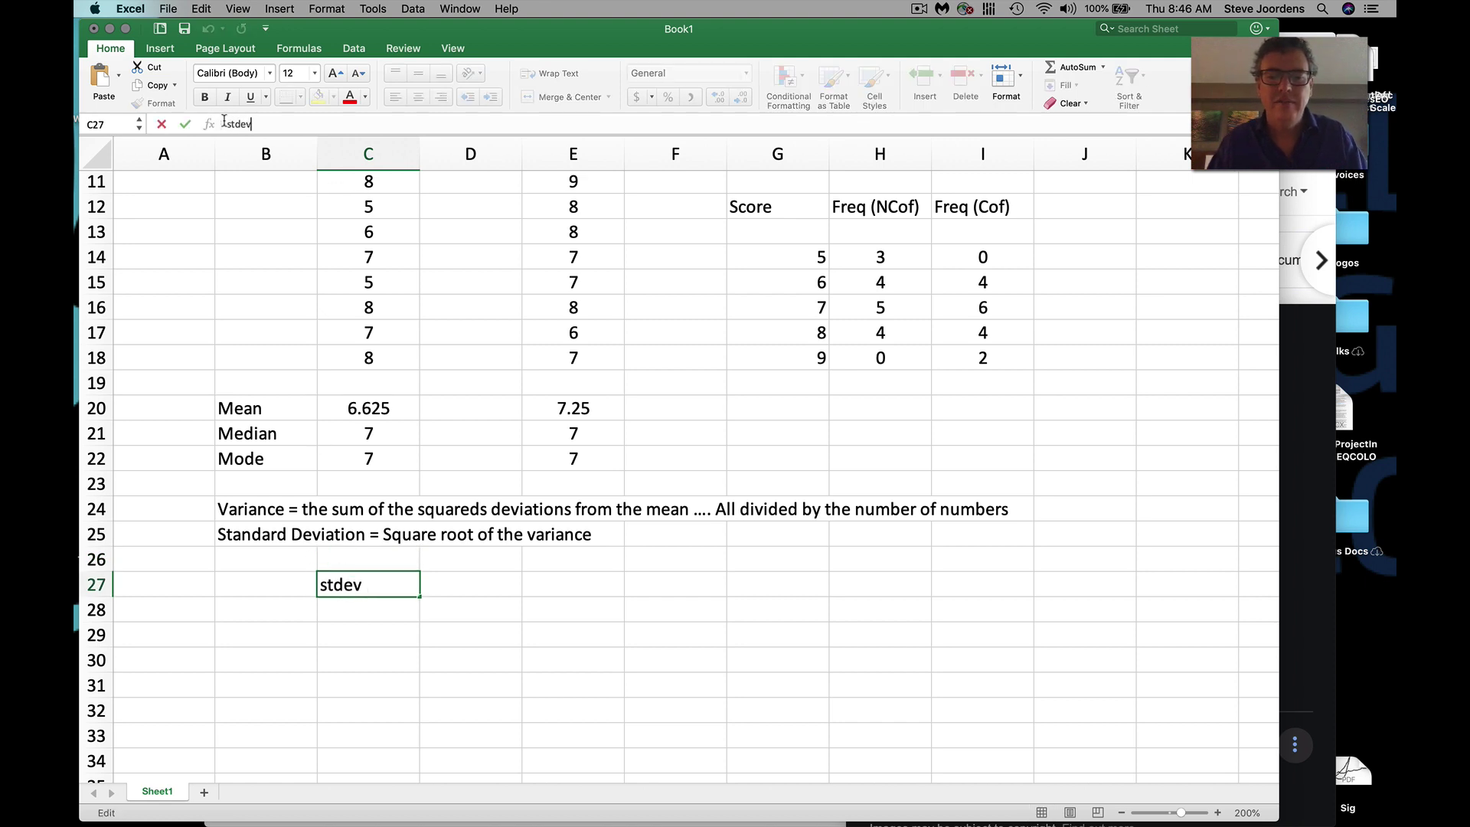
text(()
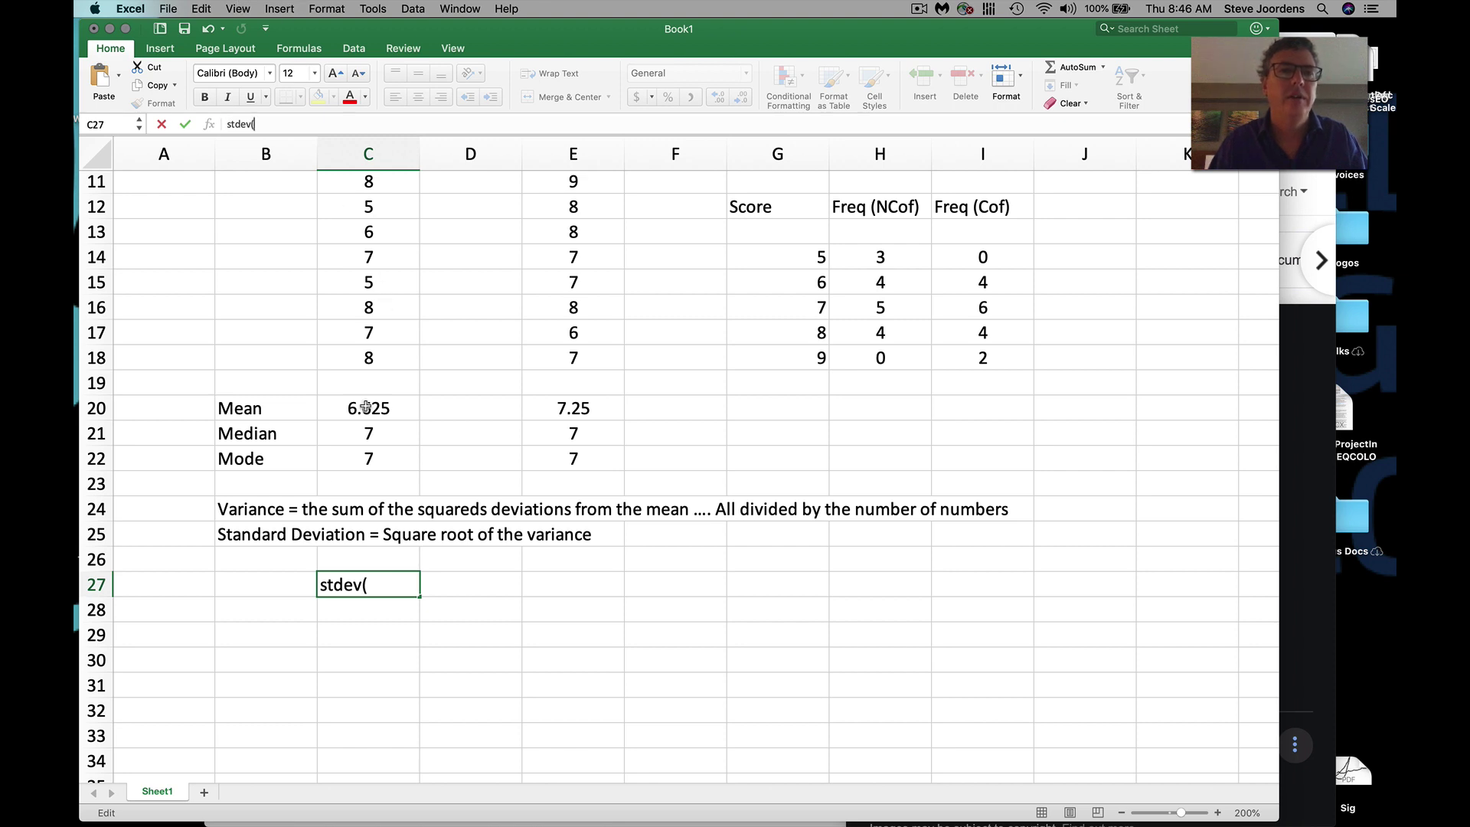
click(228, 123)
text(=)
scroll(427, 290, up, 2)
scroll(426, 290, up, 5)
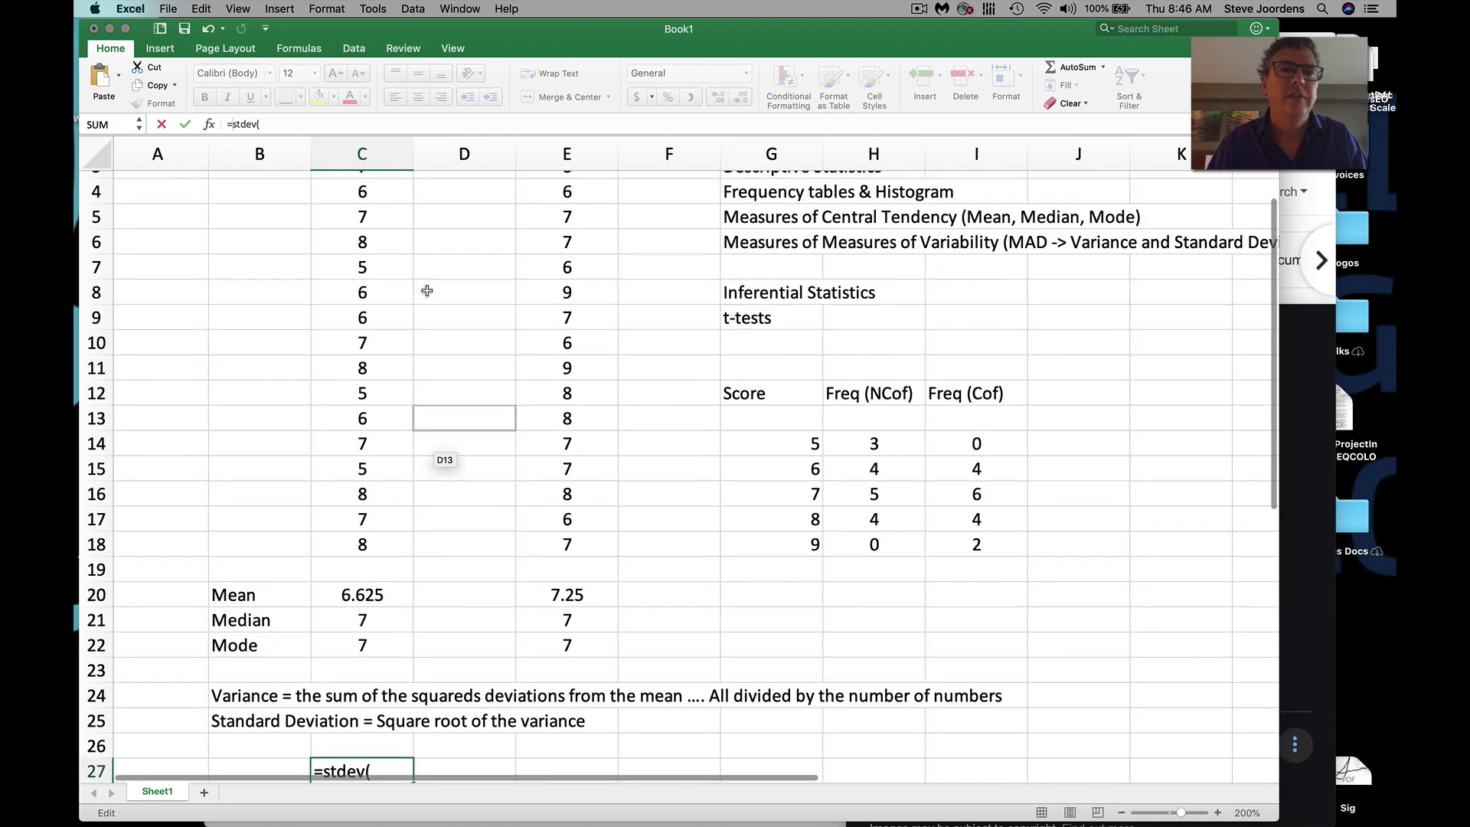
drag(382, 234, 381, 608)
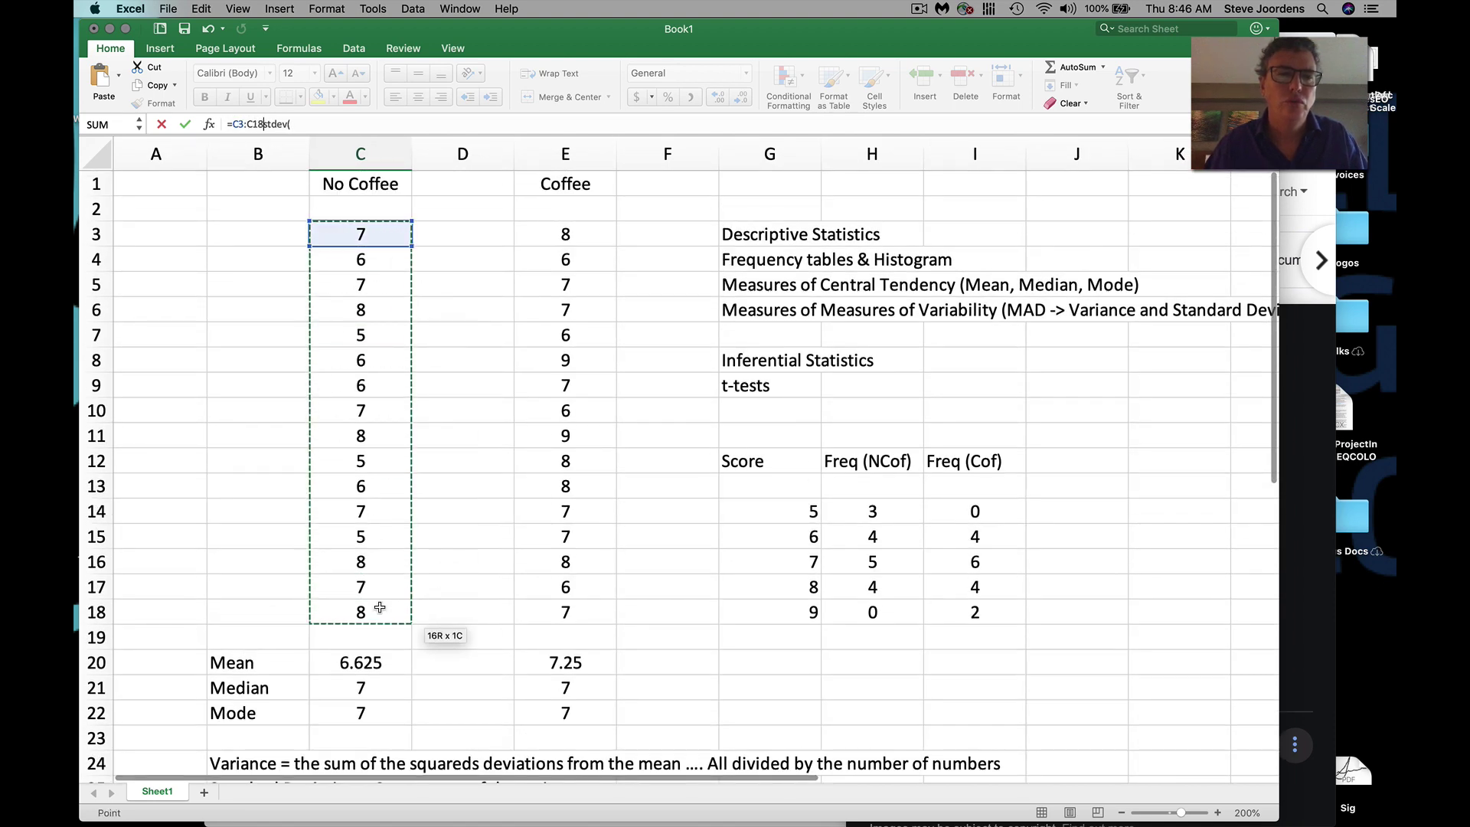
text())
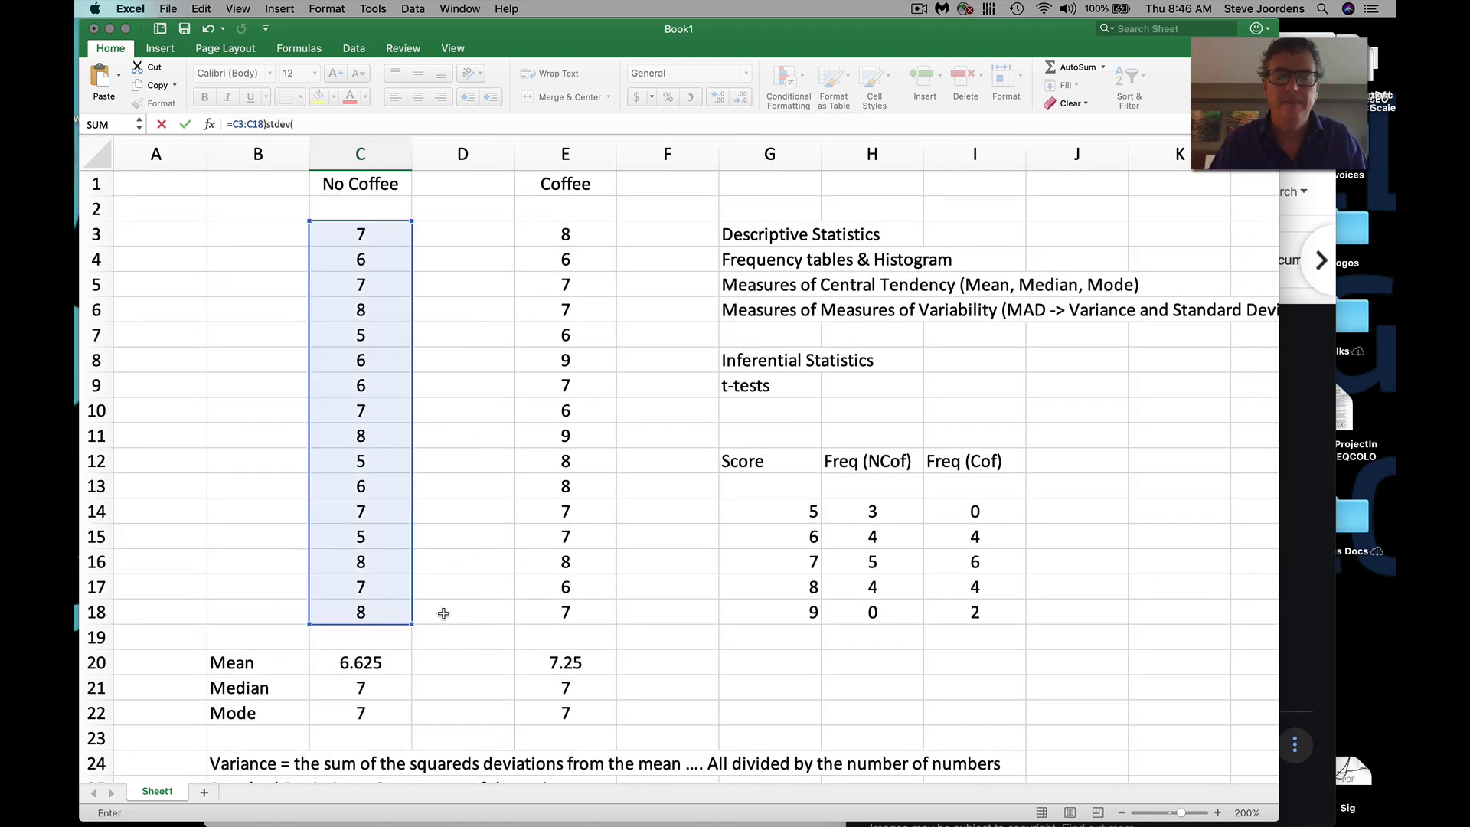
scroll(438, 613, down, 5)
scroll(442, 613, up, 4)
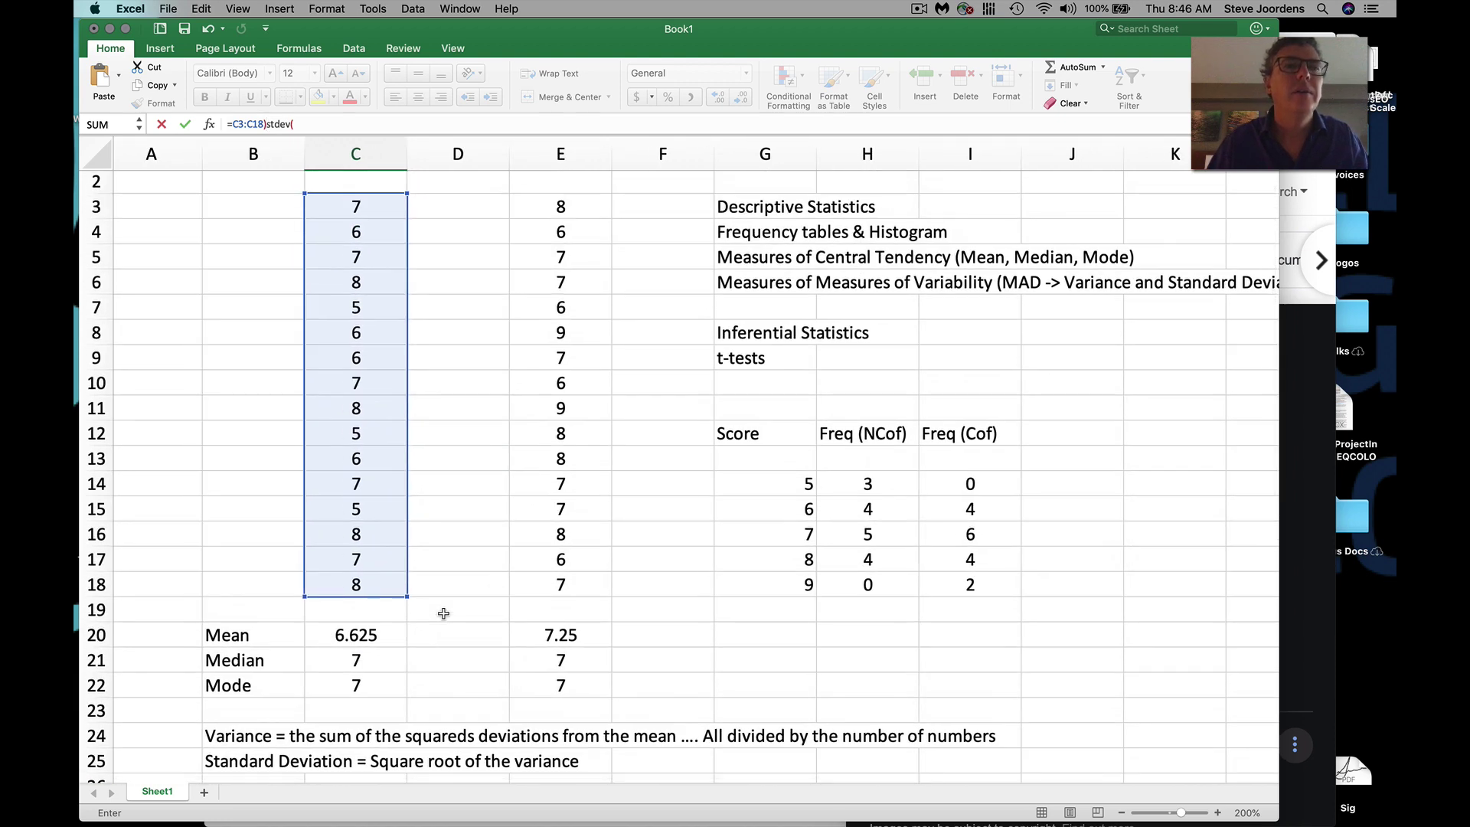
key(BackSpace)
key(BackSpace)
key(BackSpace)
key(BackSpace)
key(BackSpace)
key(BackSpace)
key(BackSpace)
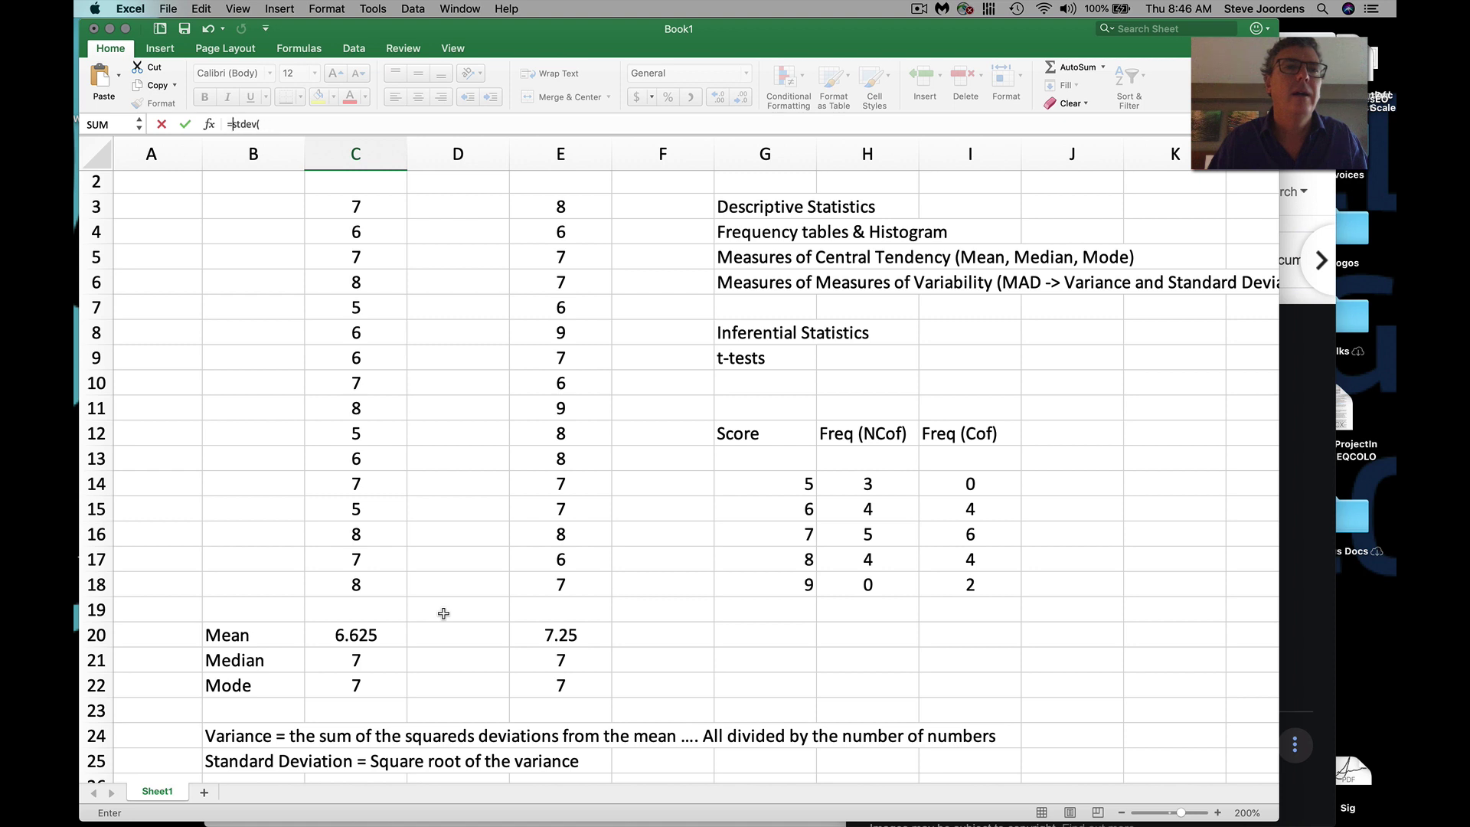
- Complete the standard deviation formula in C27 with the No Coffee scores C3:C18 and a closing parenthesis
click(274, 124)
drag(356, 207, 373, 583)
text())
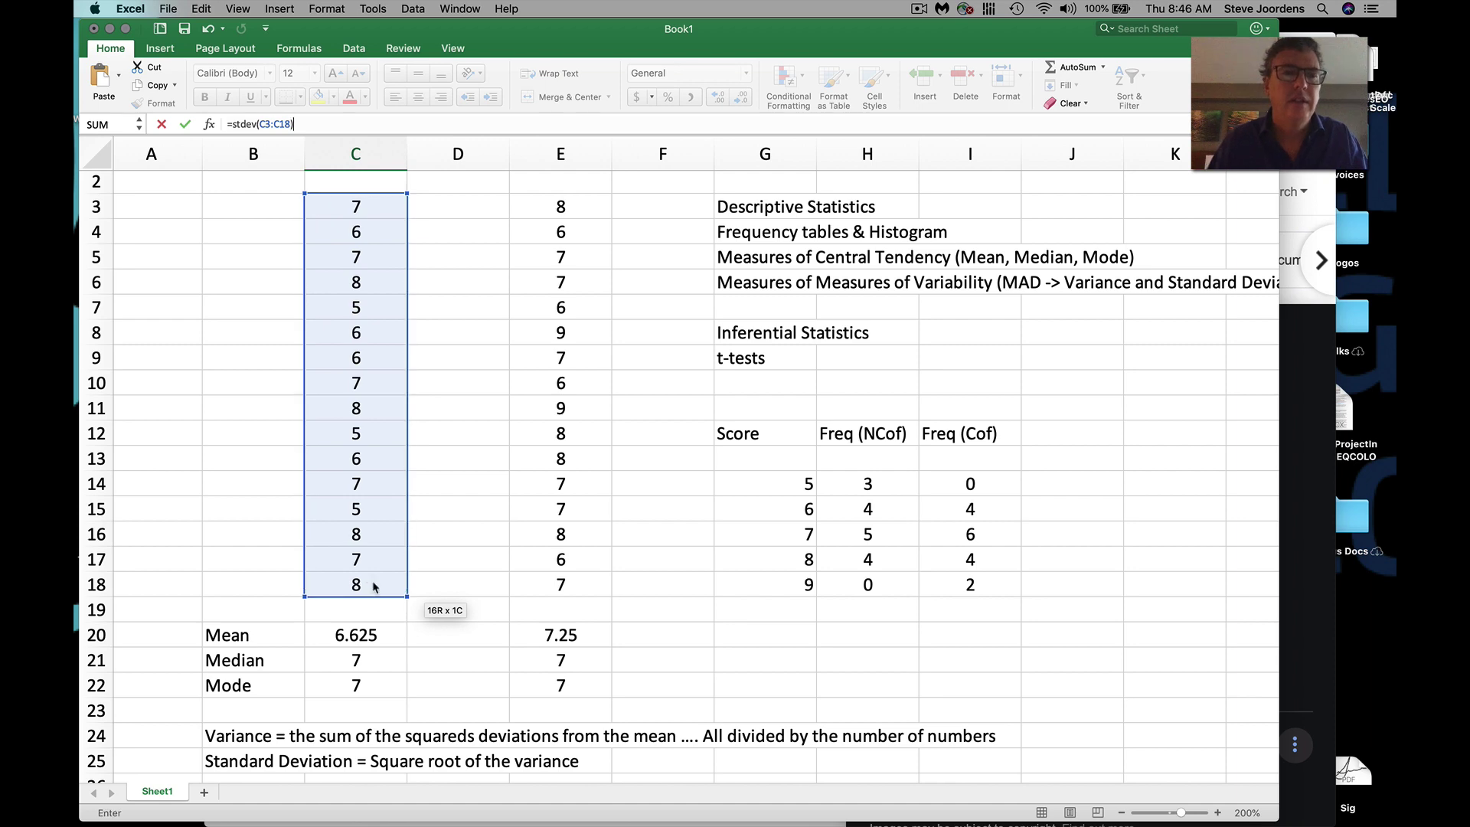
key(Return)
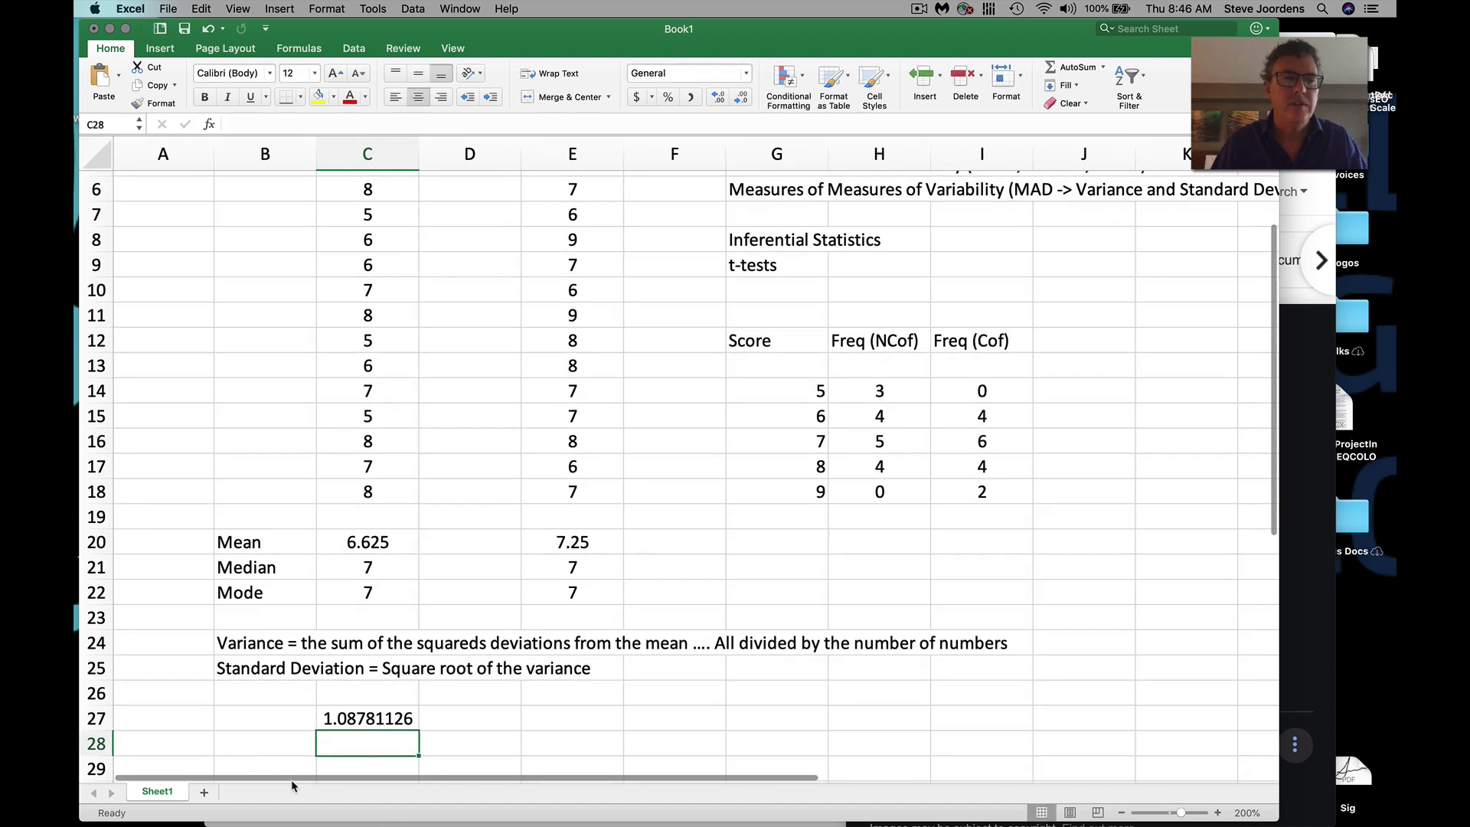
- Label the standard deviation row St Dev in B27
click(273, 721)
text(St)
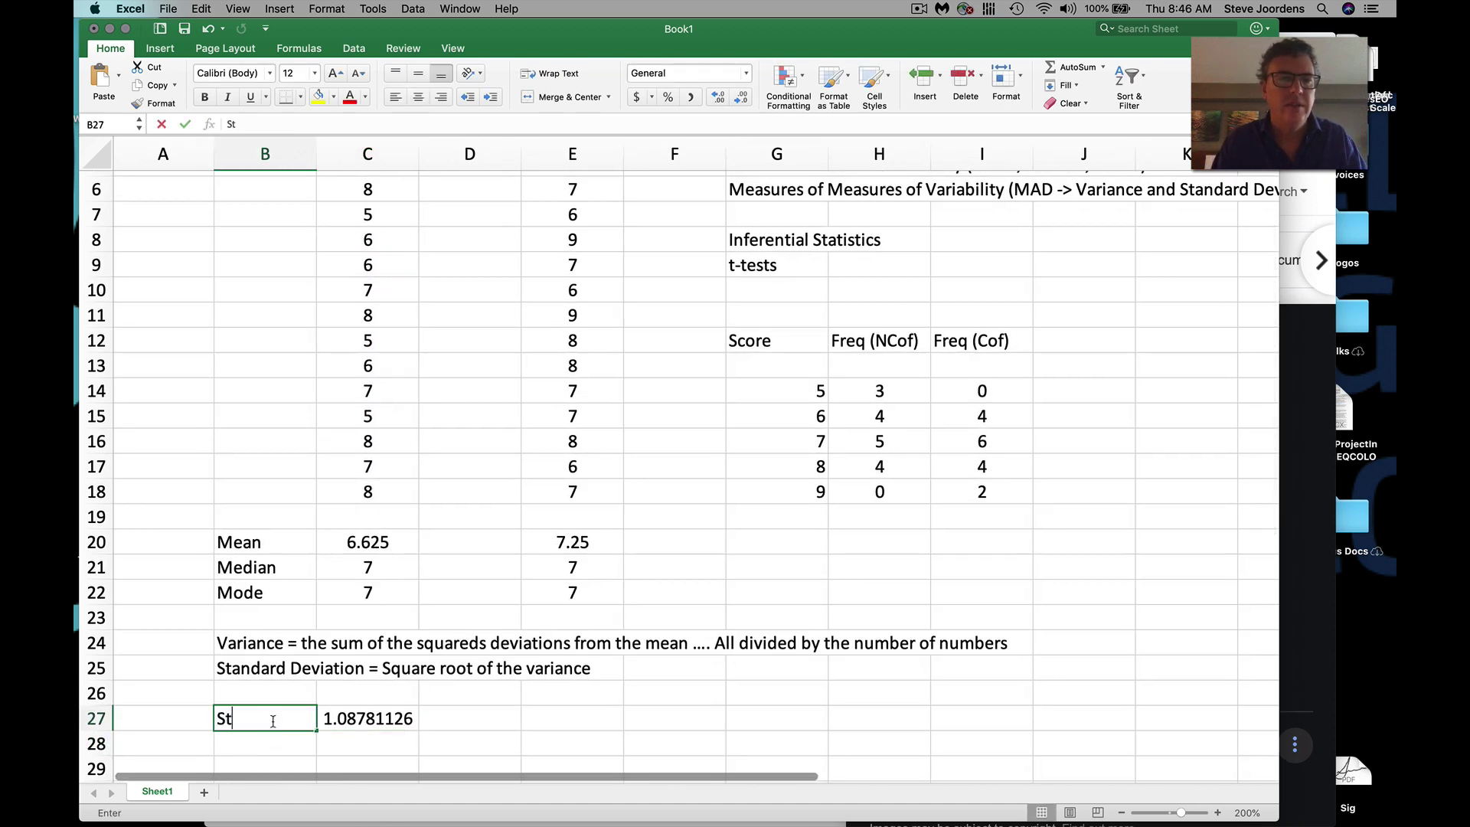
text( Dev)
key(Tab)
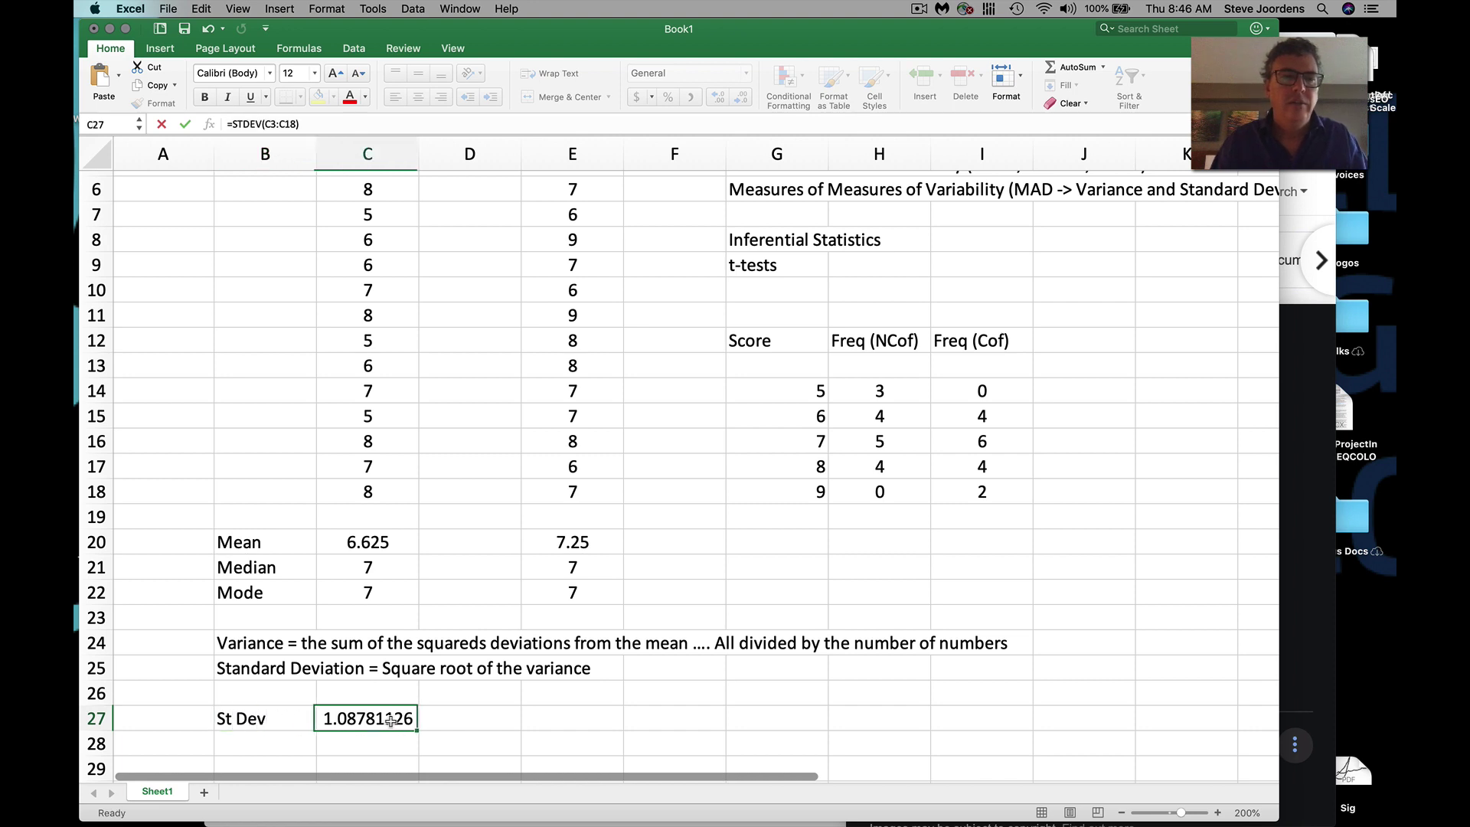
- Copy the standard deviation formula from C27 across to E27 for the Coffee group and clear the copy in D27
drag(419, 730, 601, 732)
click(488, 720)
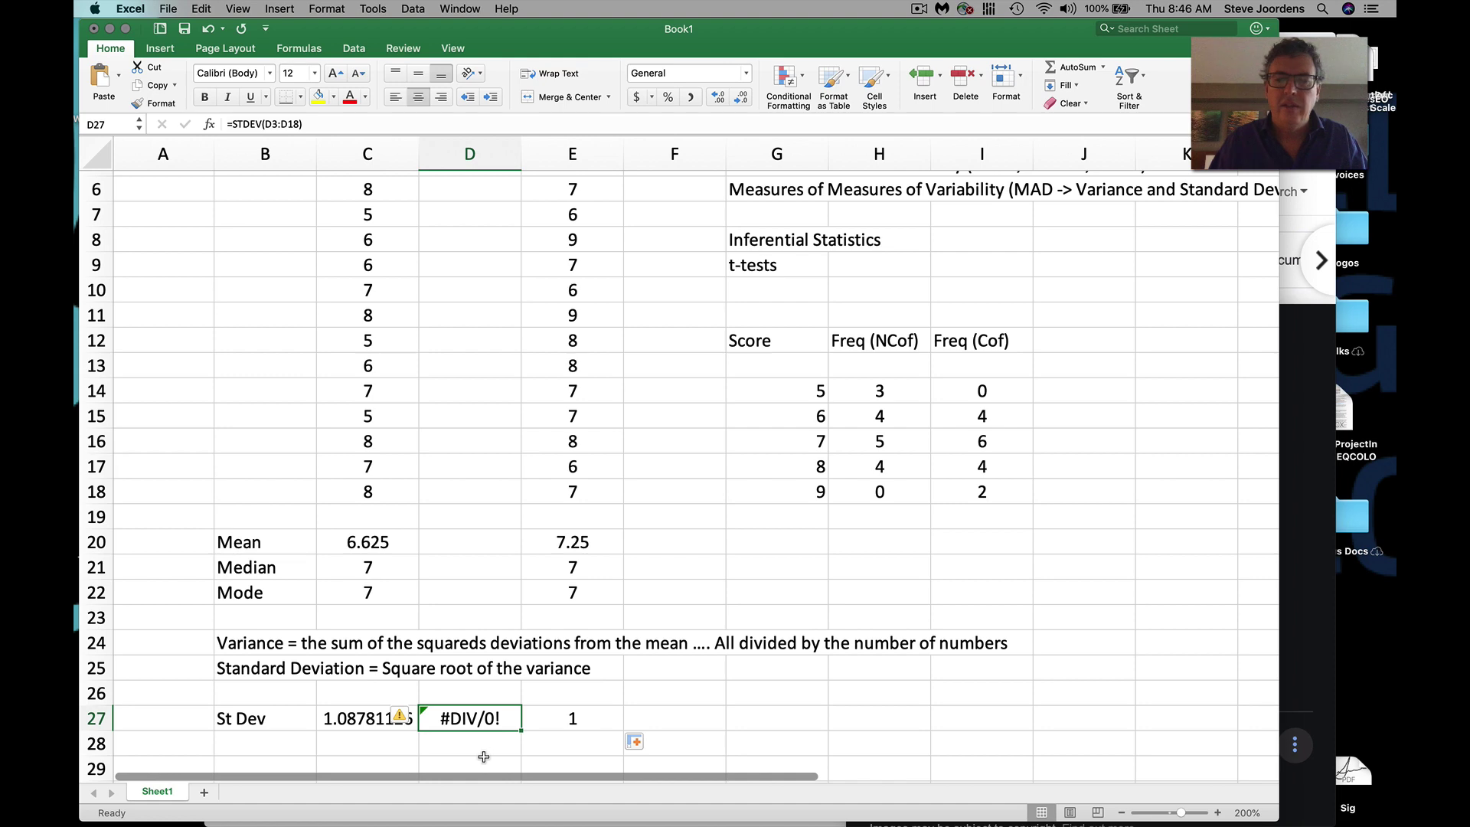
key(Delete)
click(484, 761)
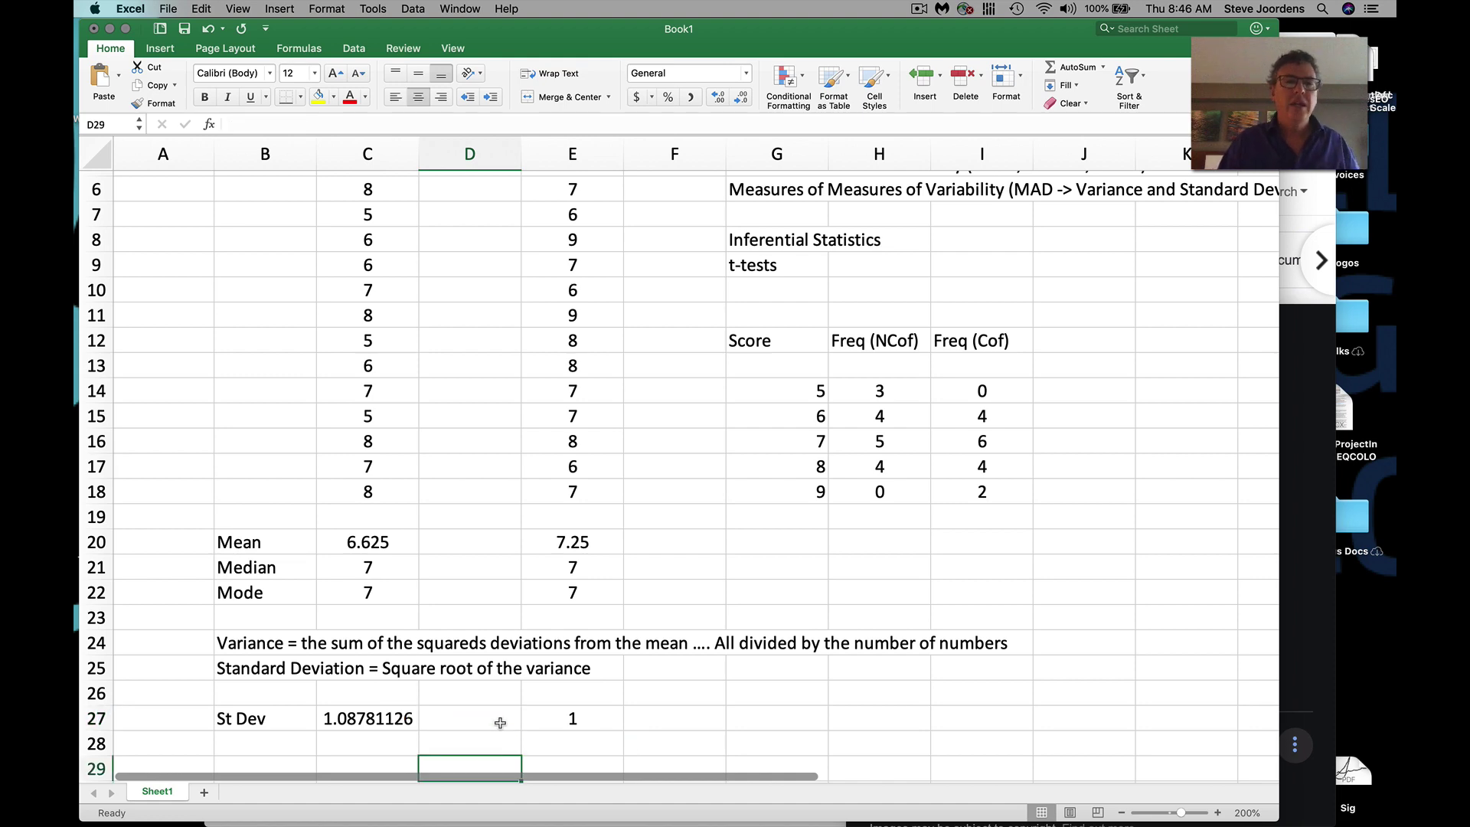
scroll(498, 724, down, 3)
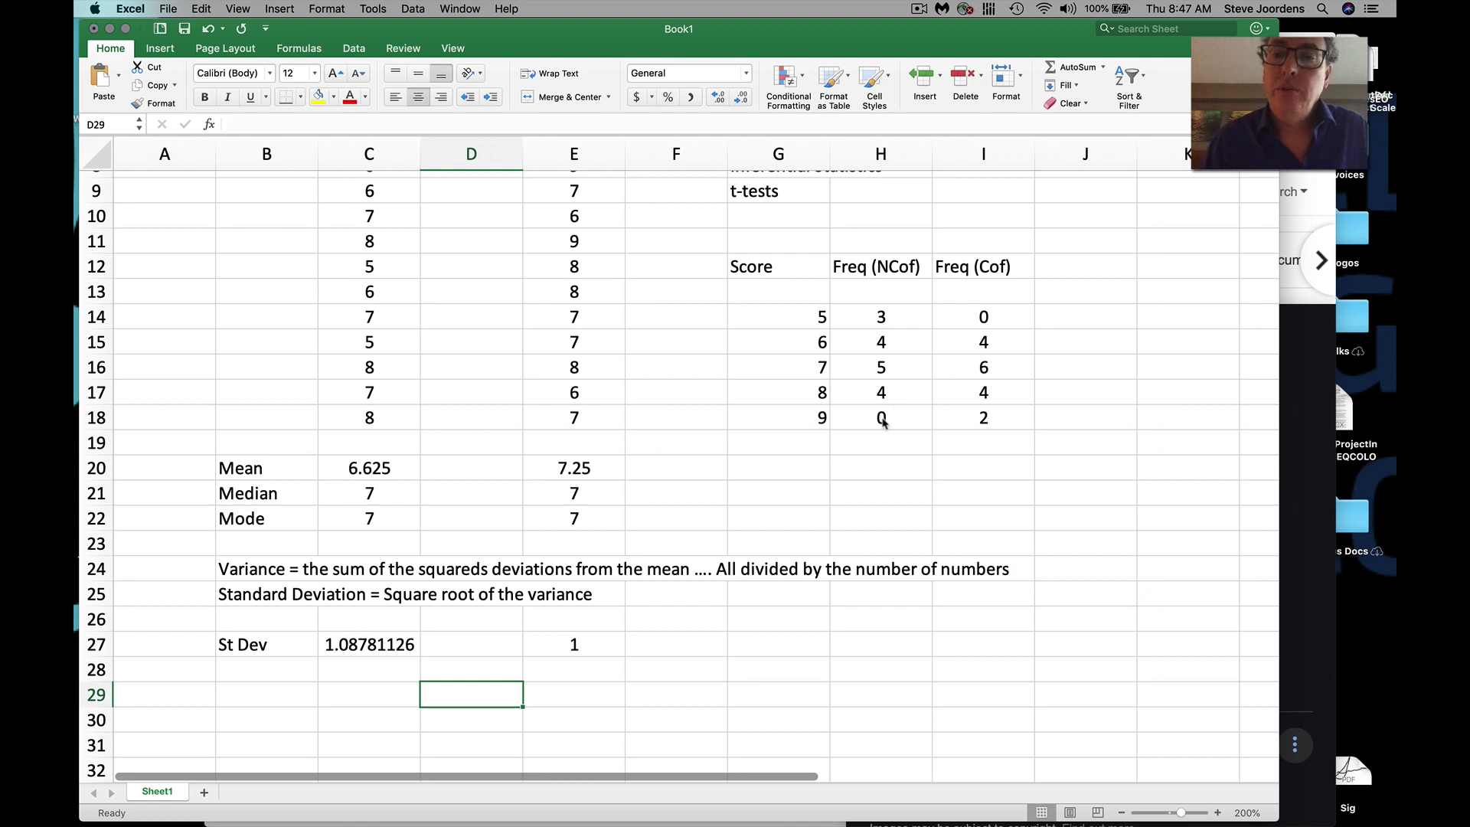
- Compare the No Coffee and Coffee scores with their frequencies, central tendency measures and standard deviations
scroll(683, 362, up, 4)
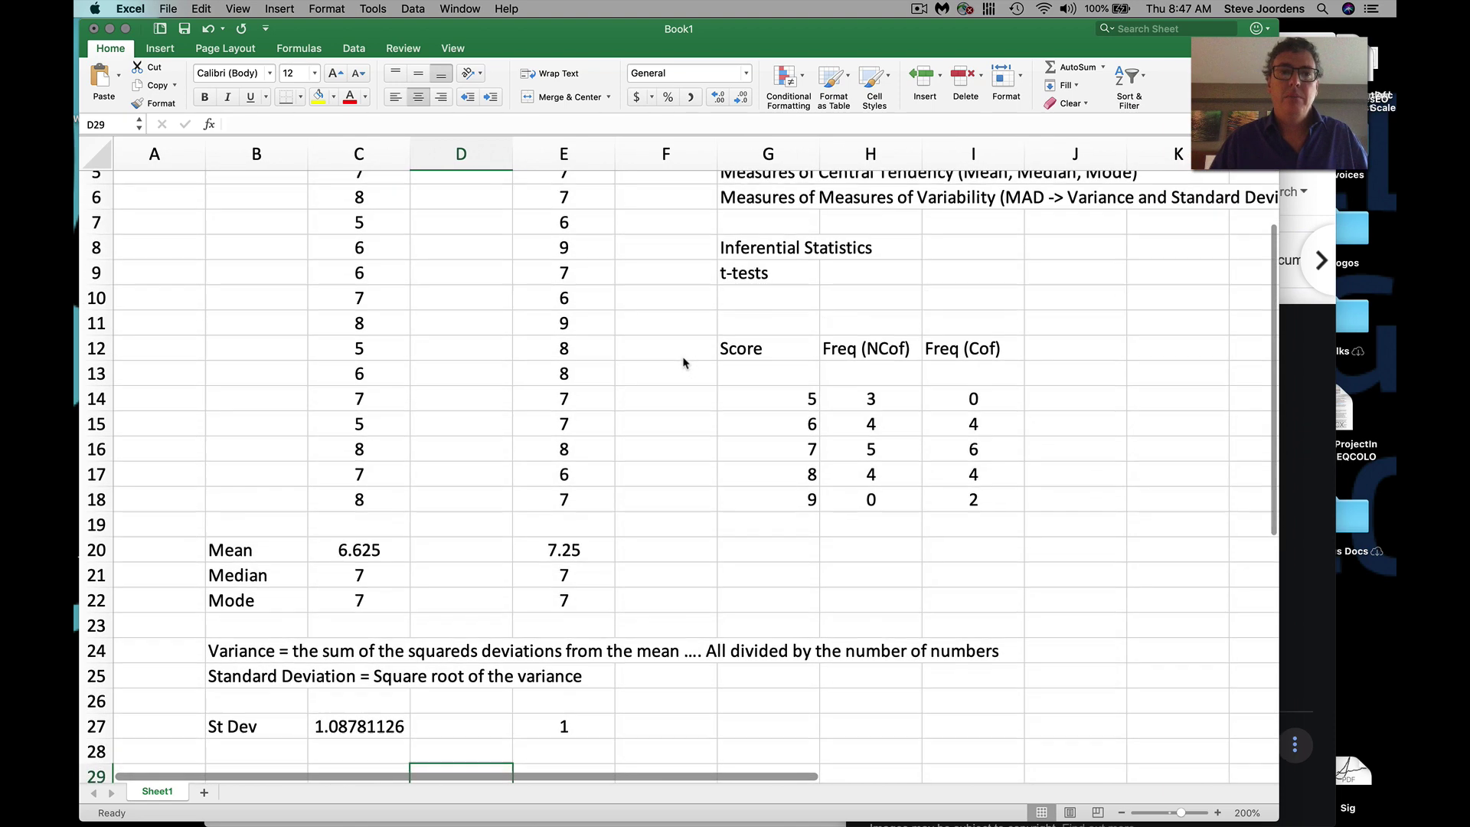
scroll(683, 362, down, 4)
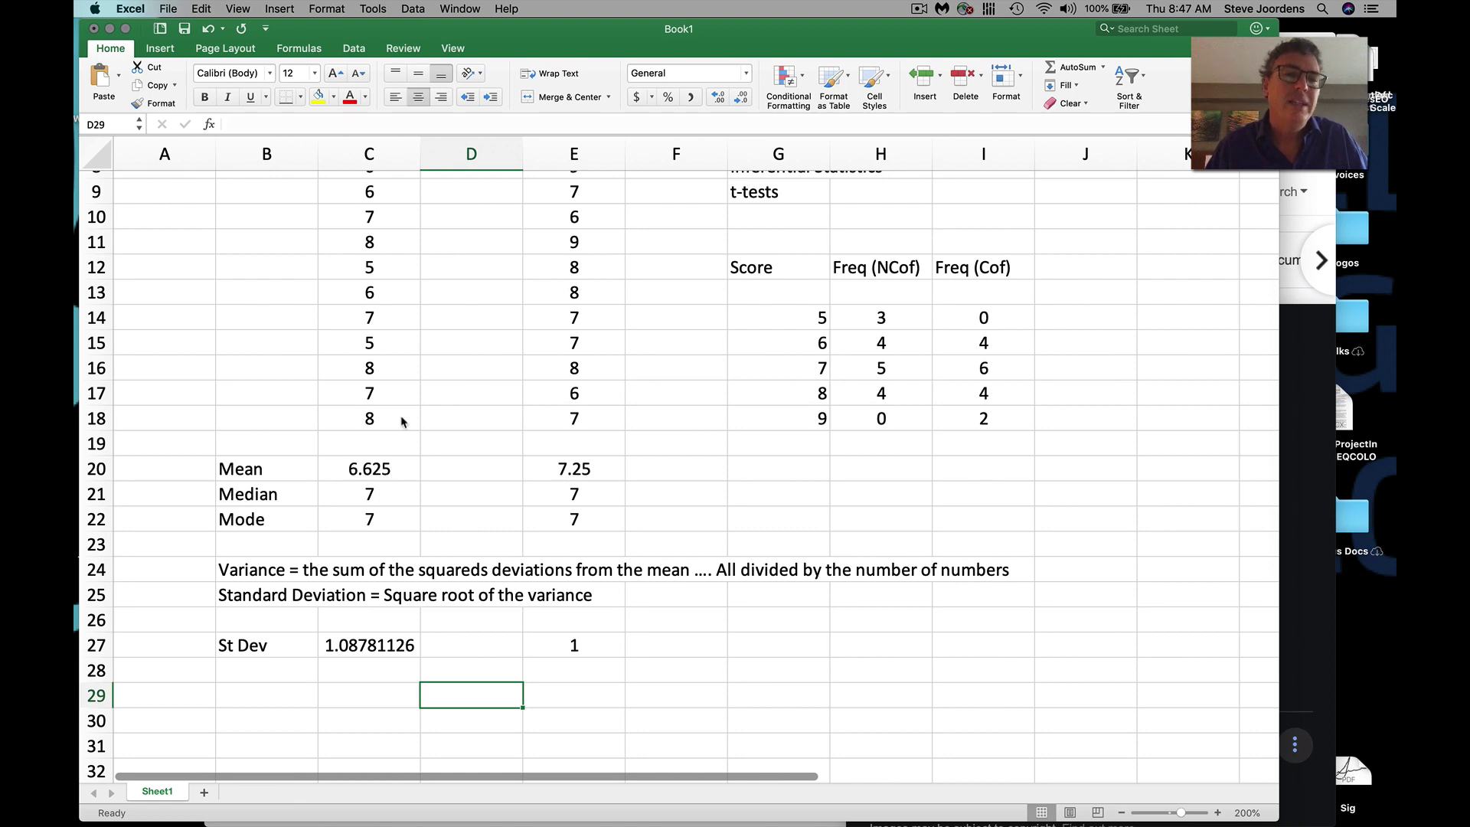
scroll(412, 391, up, 5)
scroll(412, 390, down, 5)
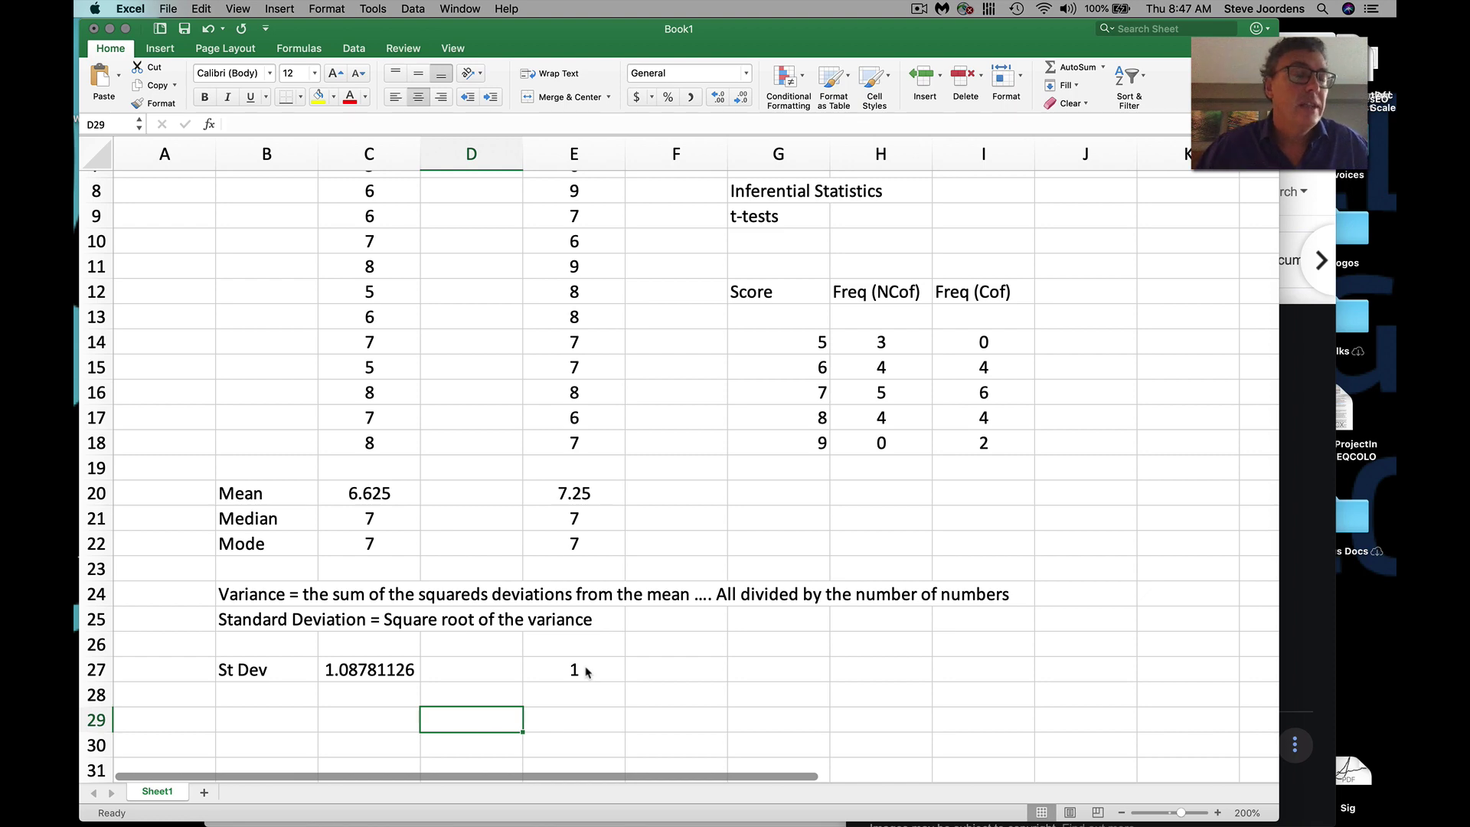
scroll(587, 671, up, 5)
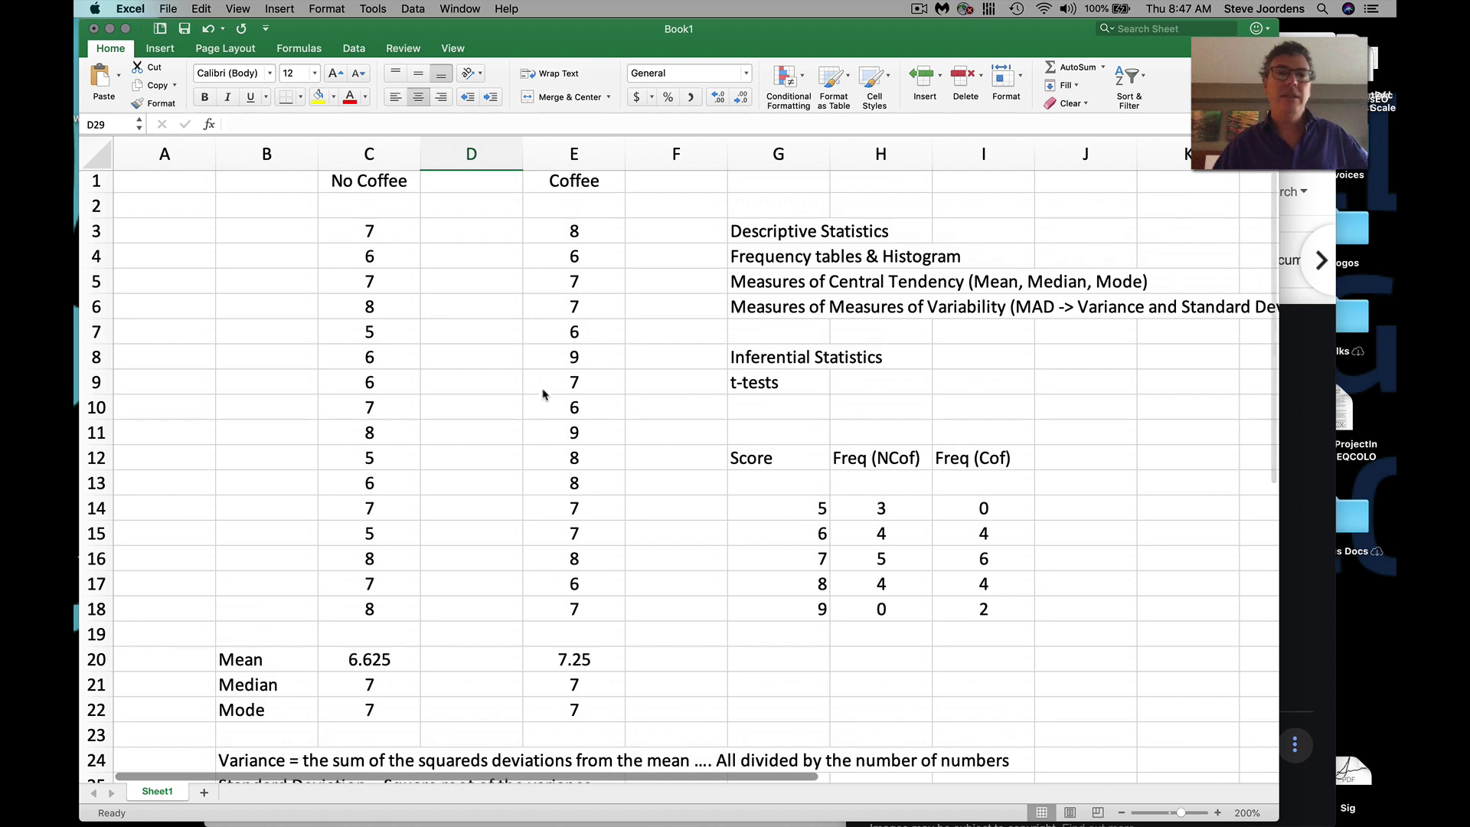
scroll(552, 453, down, 4)
scroll(551, 453, down, 1)
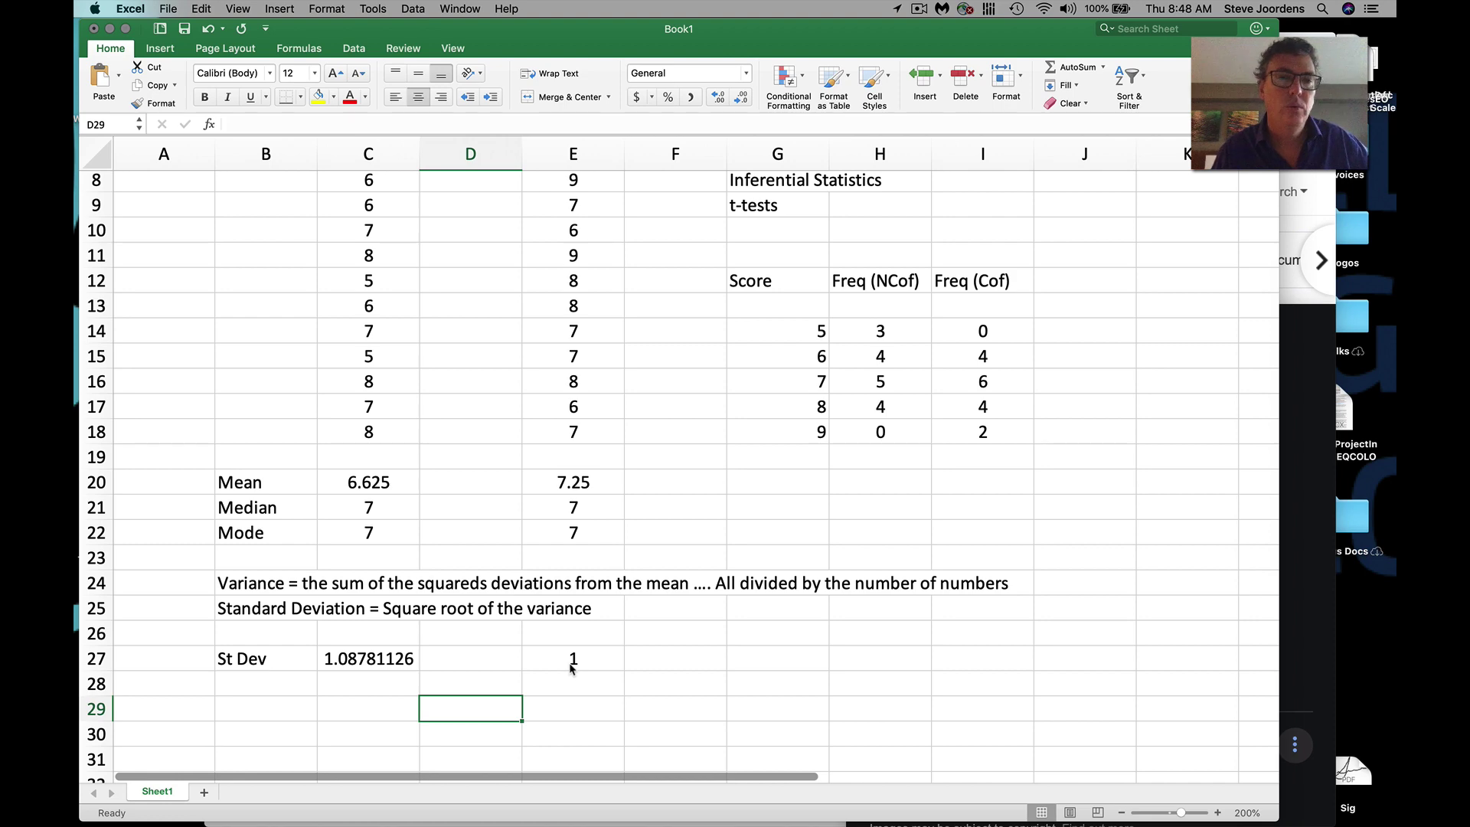
scroll(724, 469, up, 5)
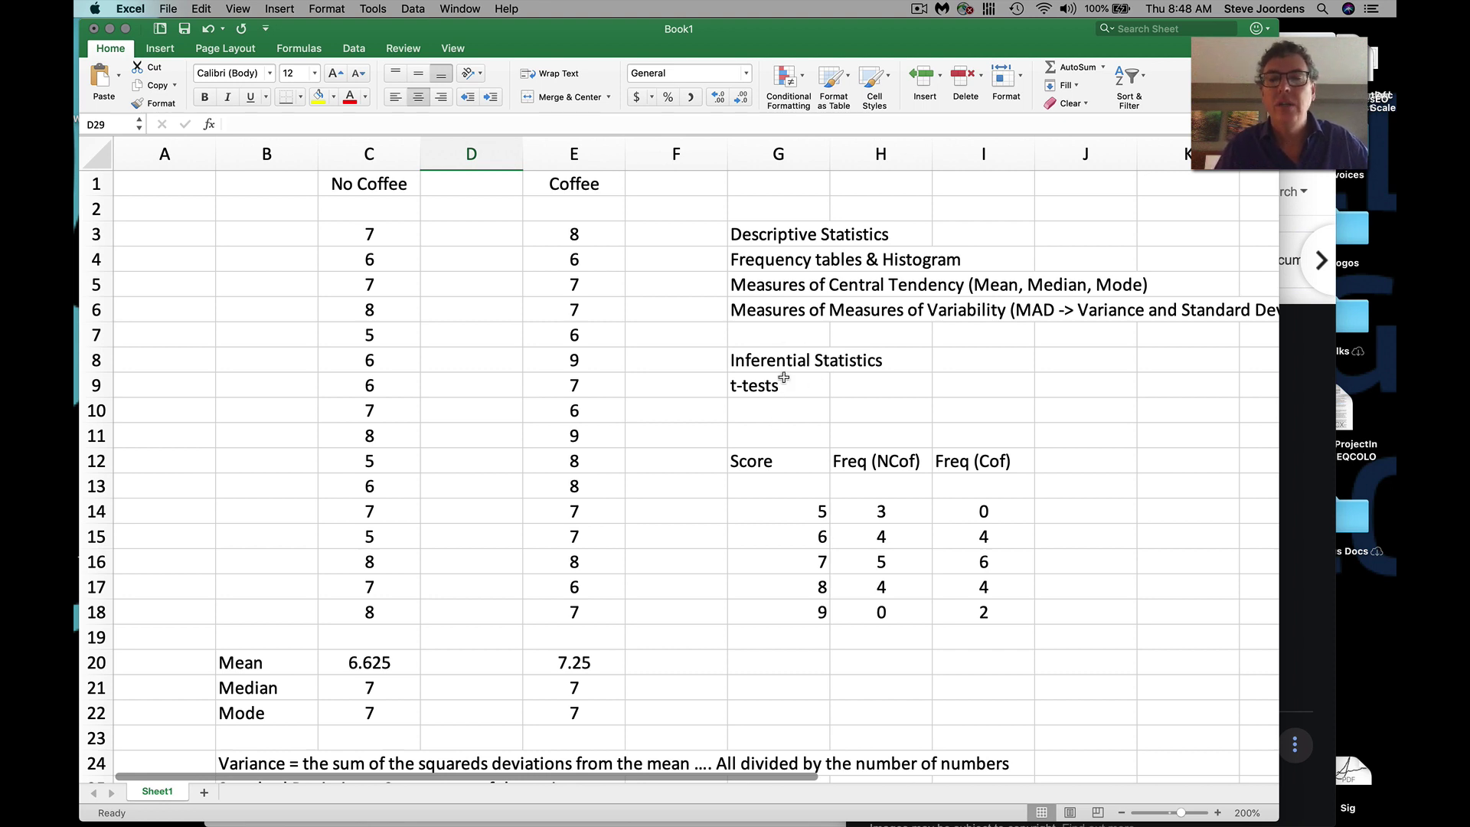
- Enter the definition "statistic = measure of effect / measure of chance variability" in J21
scroll(783, 377, down, 3)
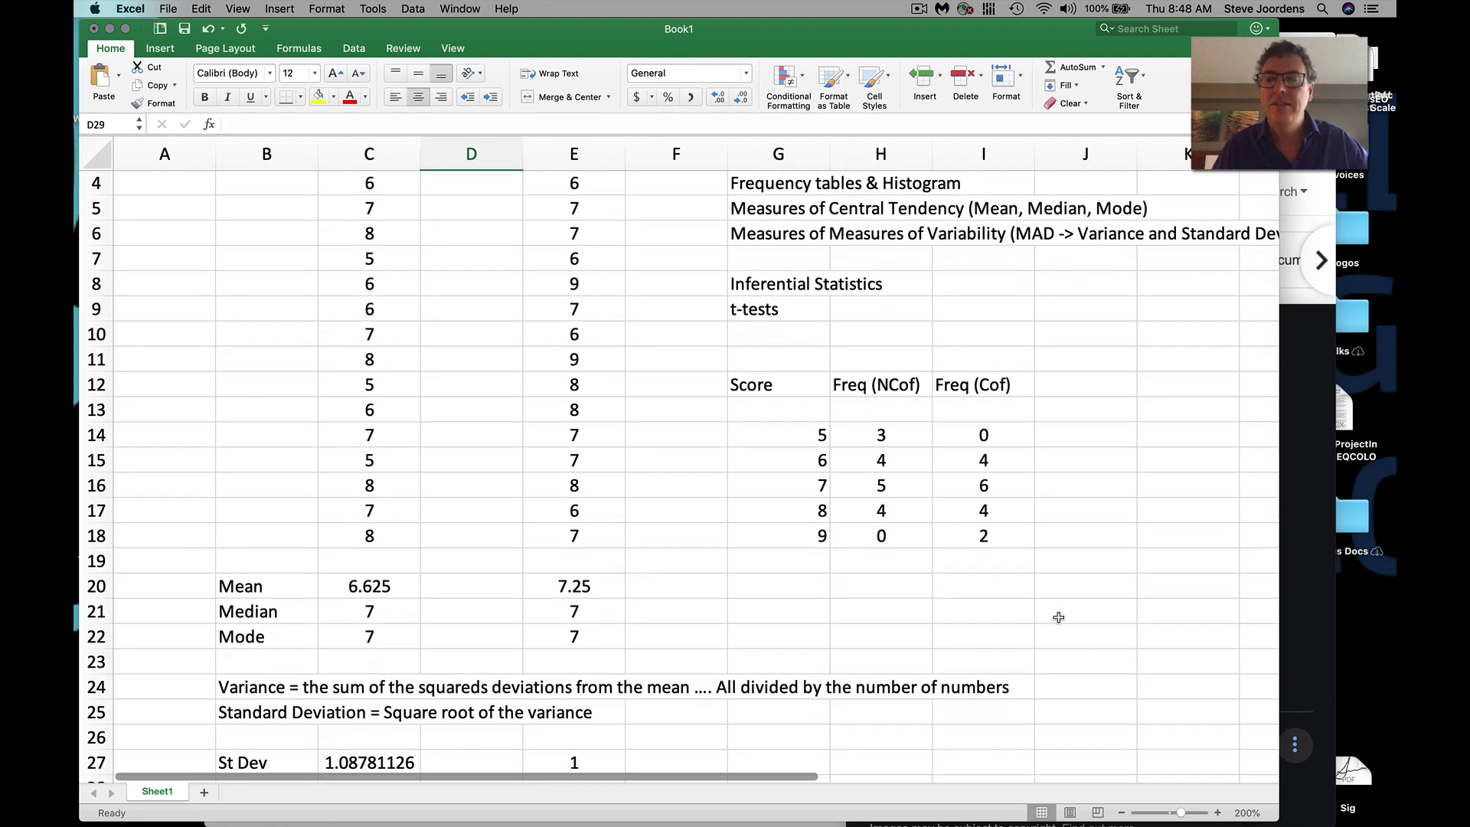
click(1058, 616)
text(stat)
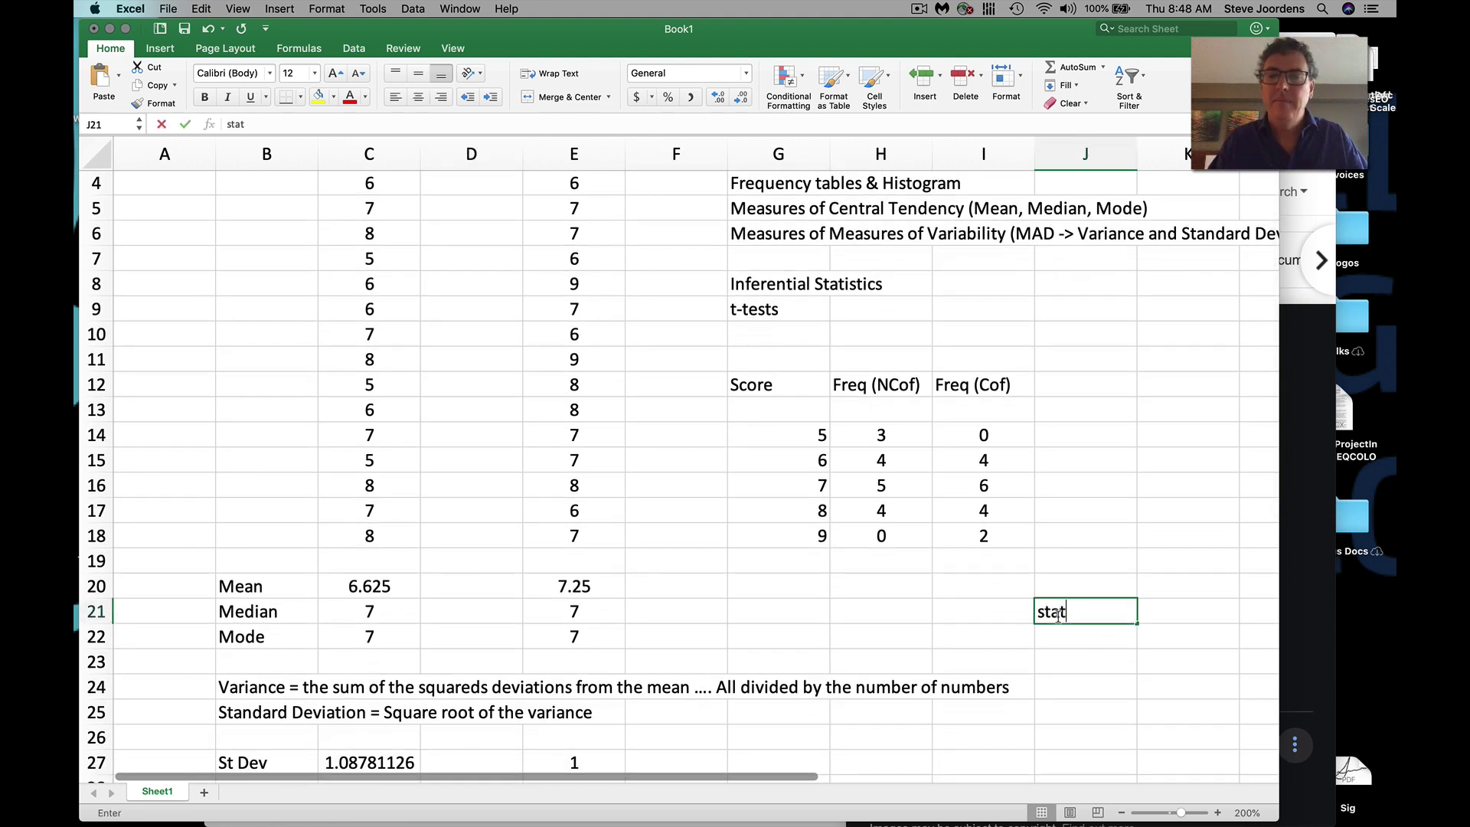
text(istic)
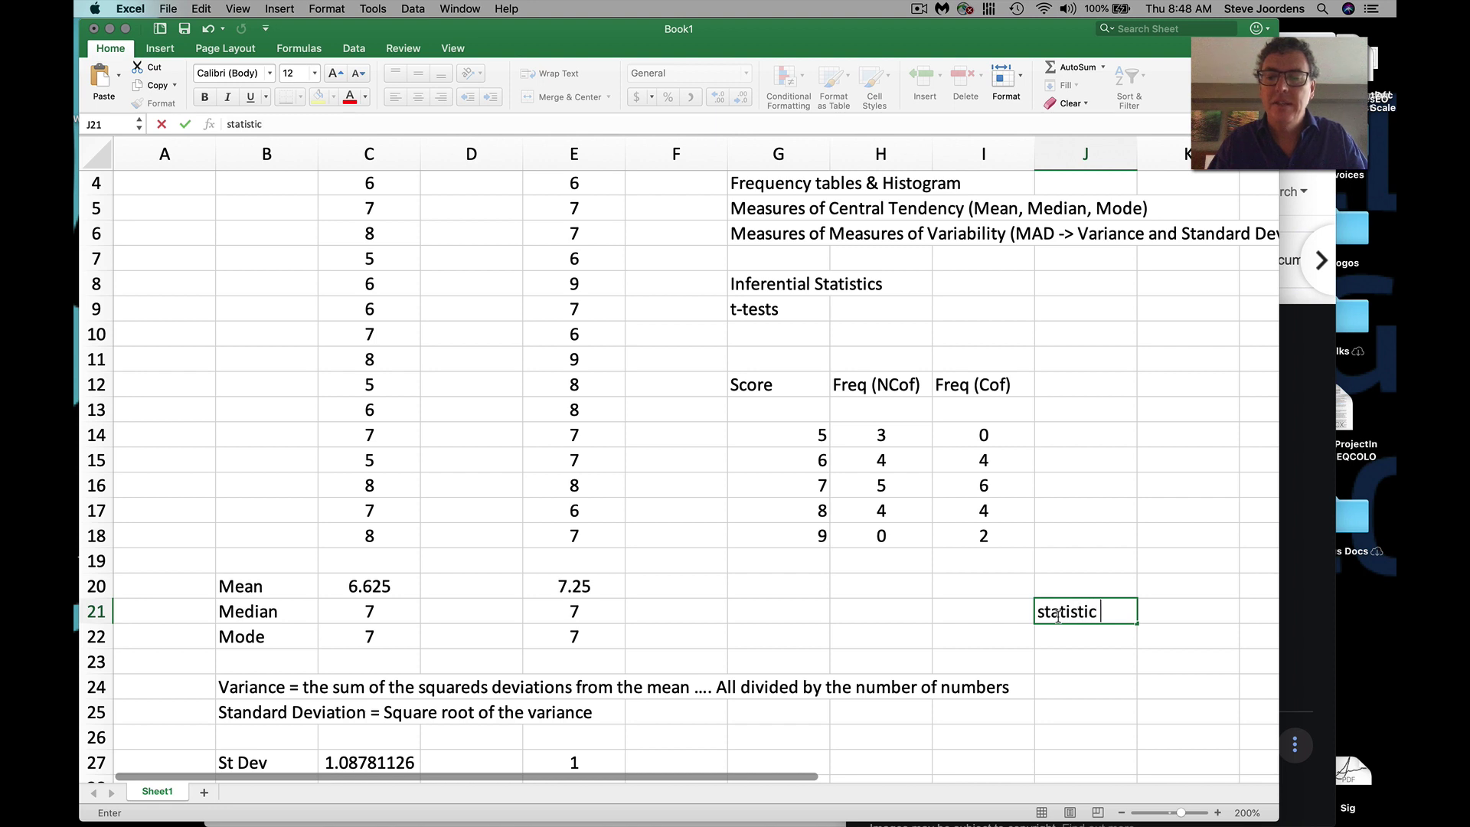
text( = )
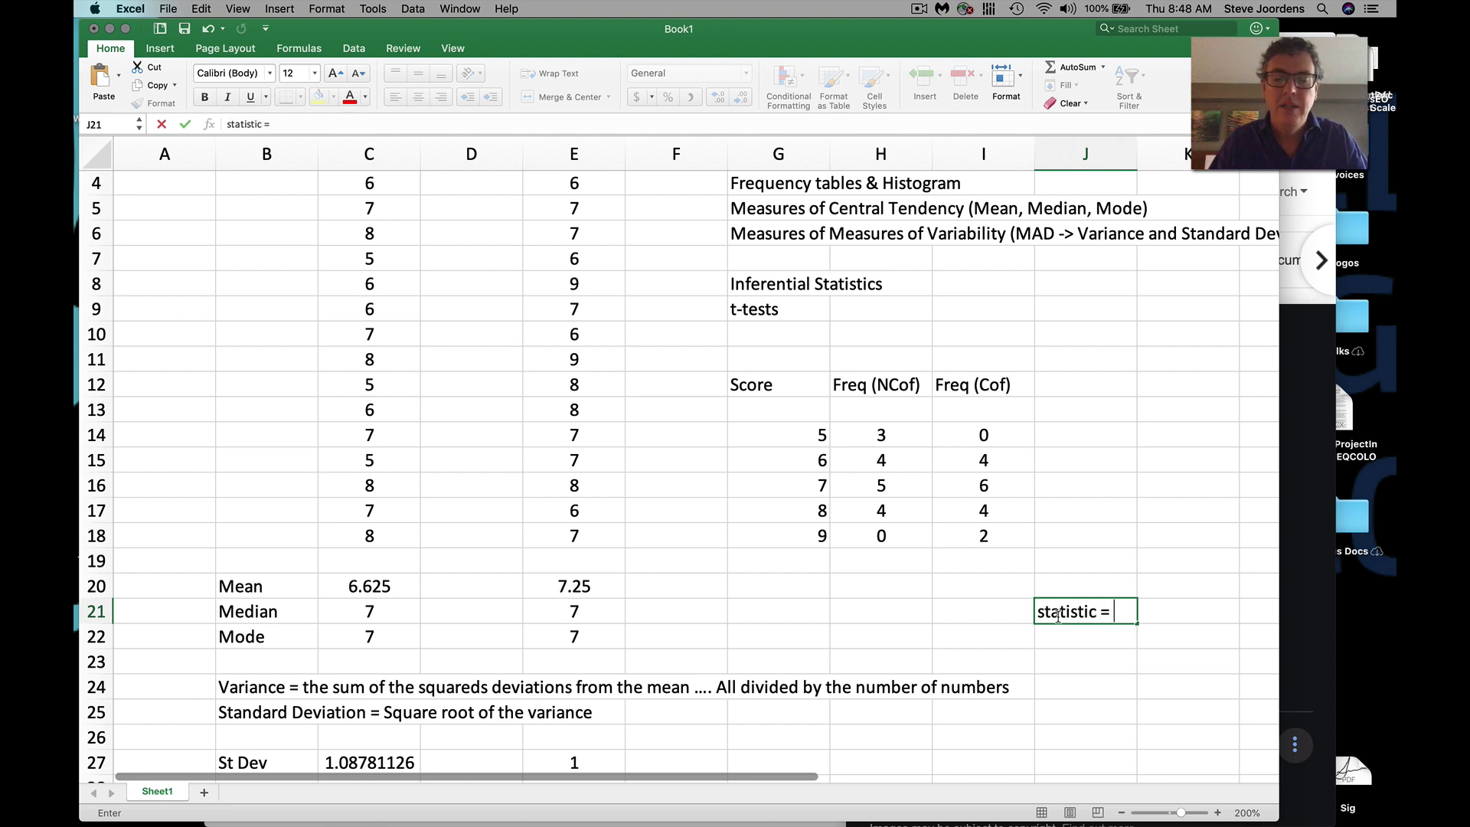
text(measure of e)
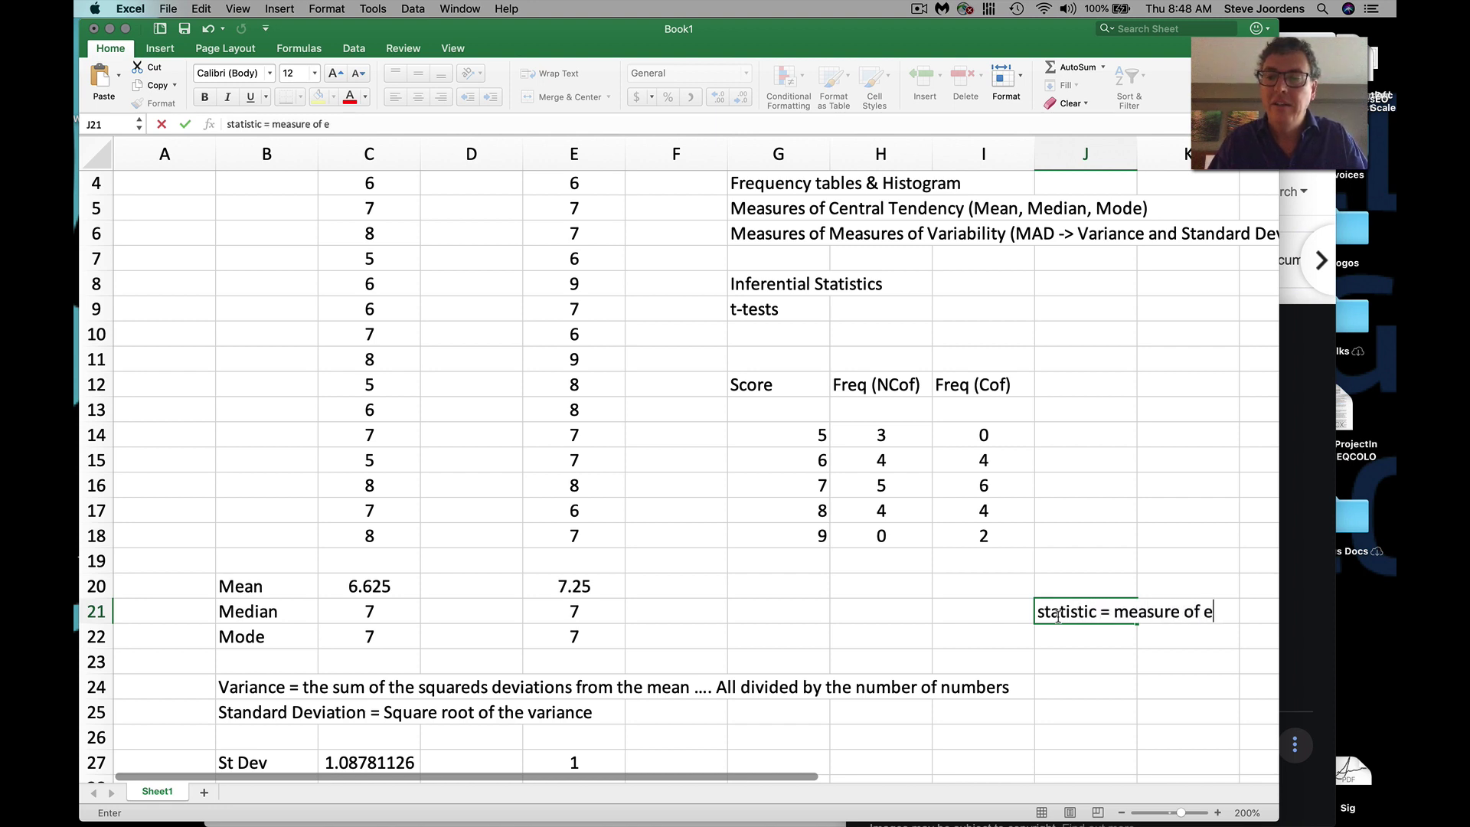
text(ffect )
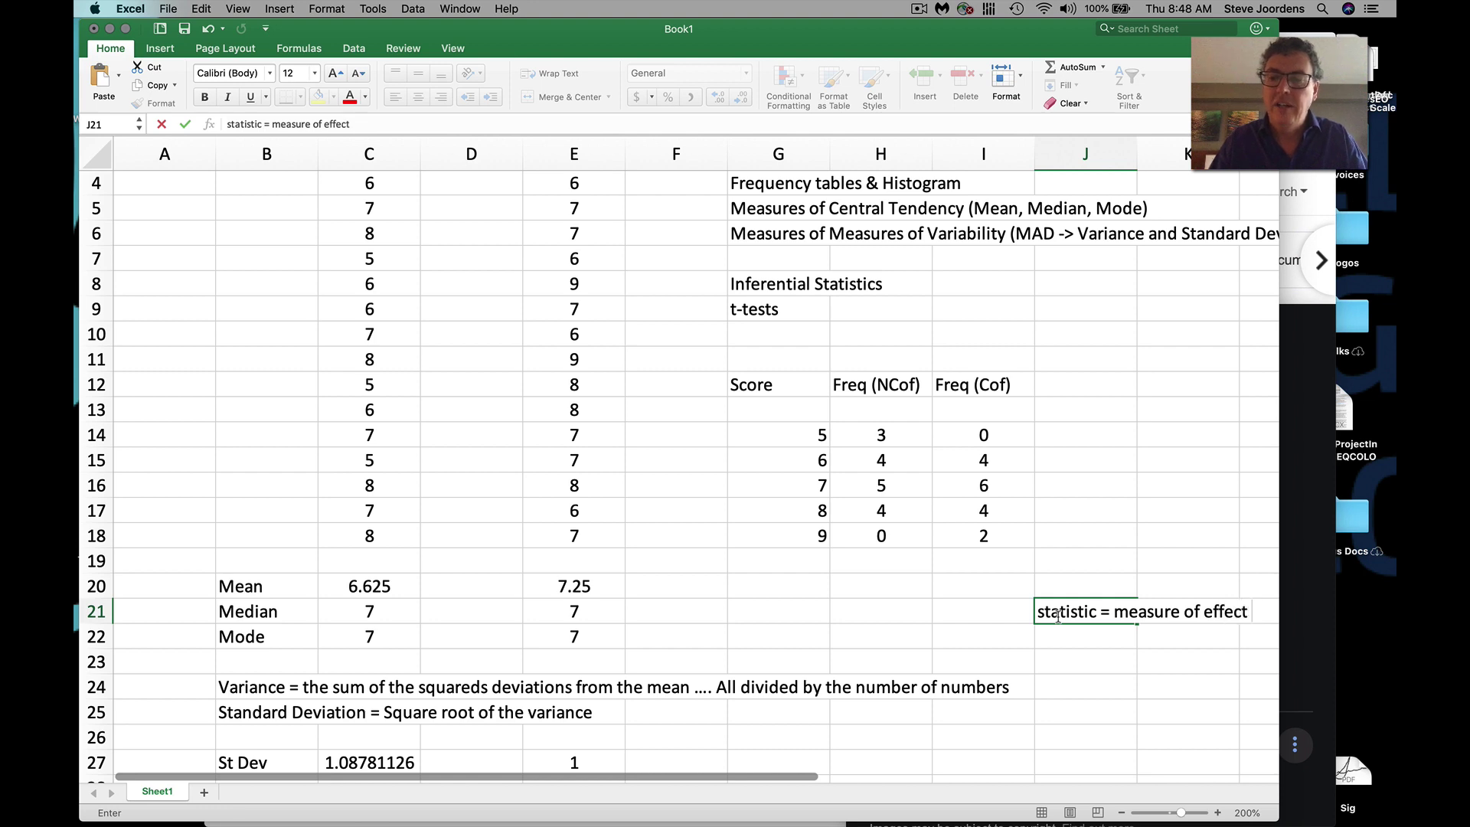
text(/ )
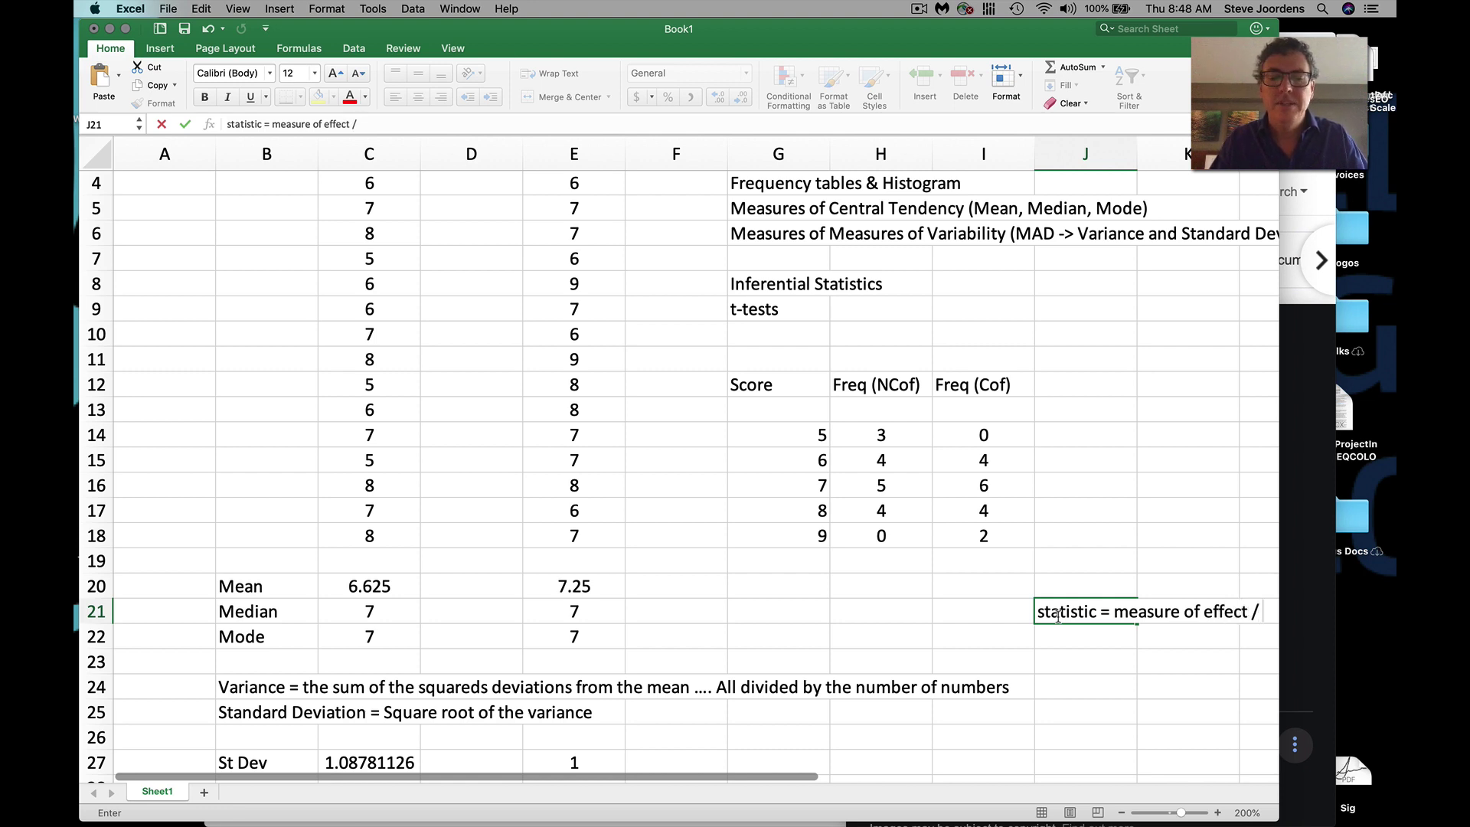
text(measure o)
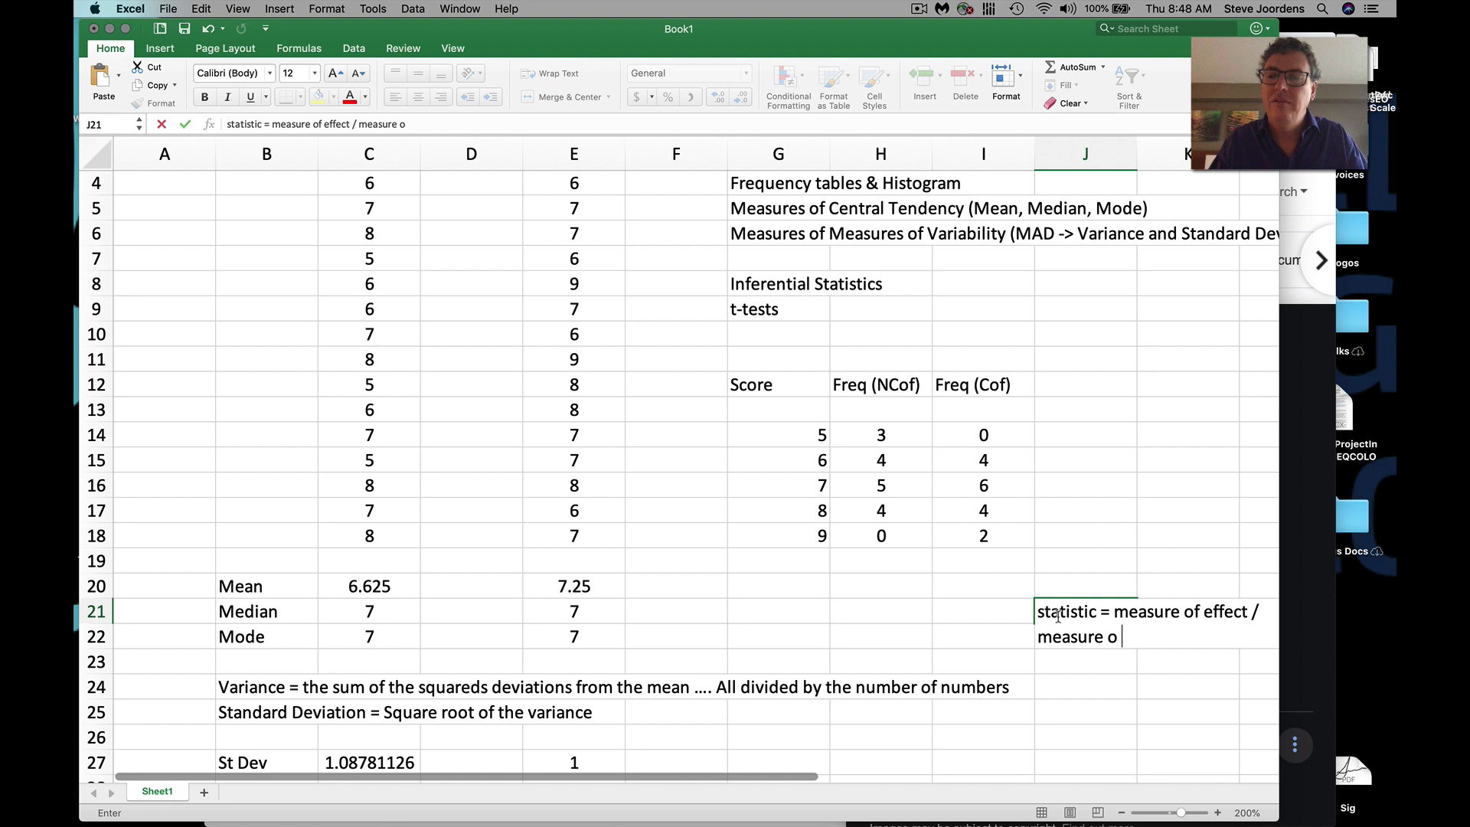
text(f chance v)
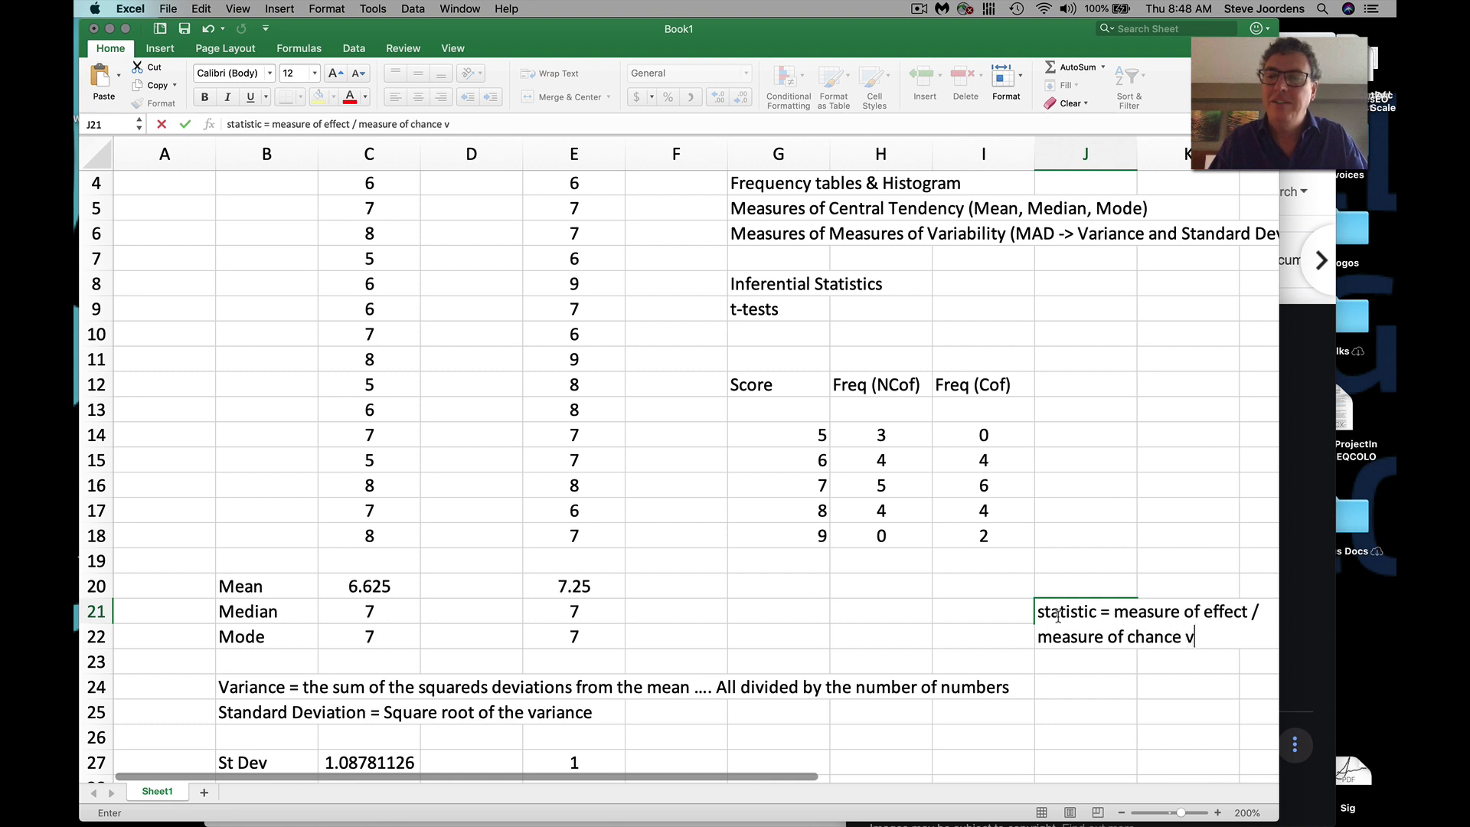
text(ariability)
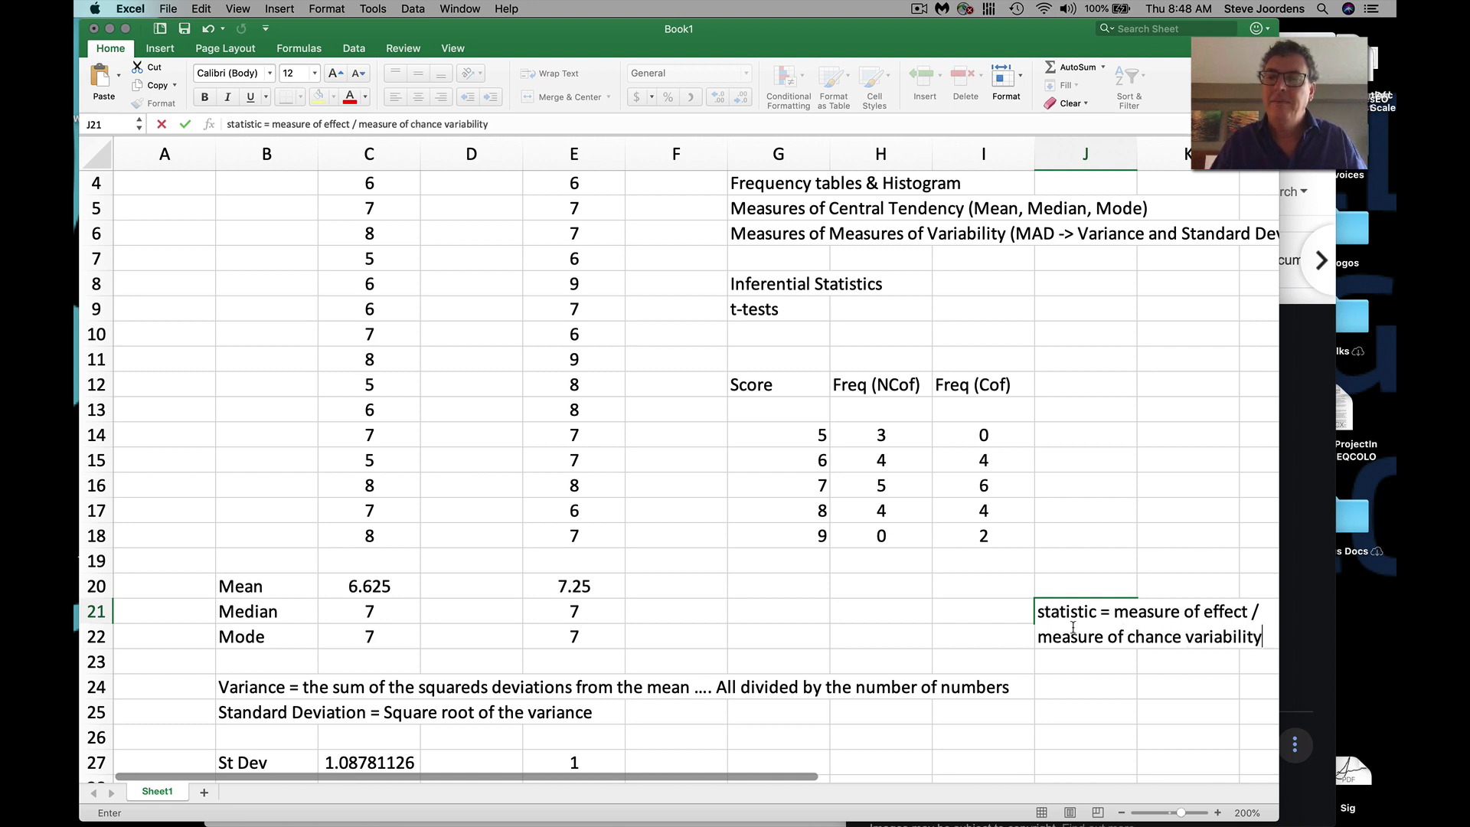
click(978, 538)
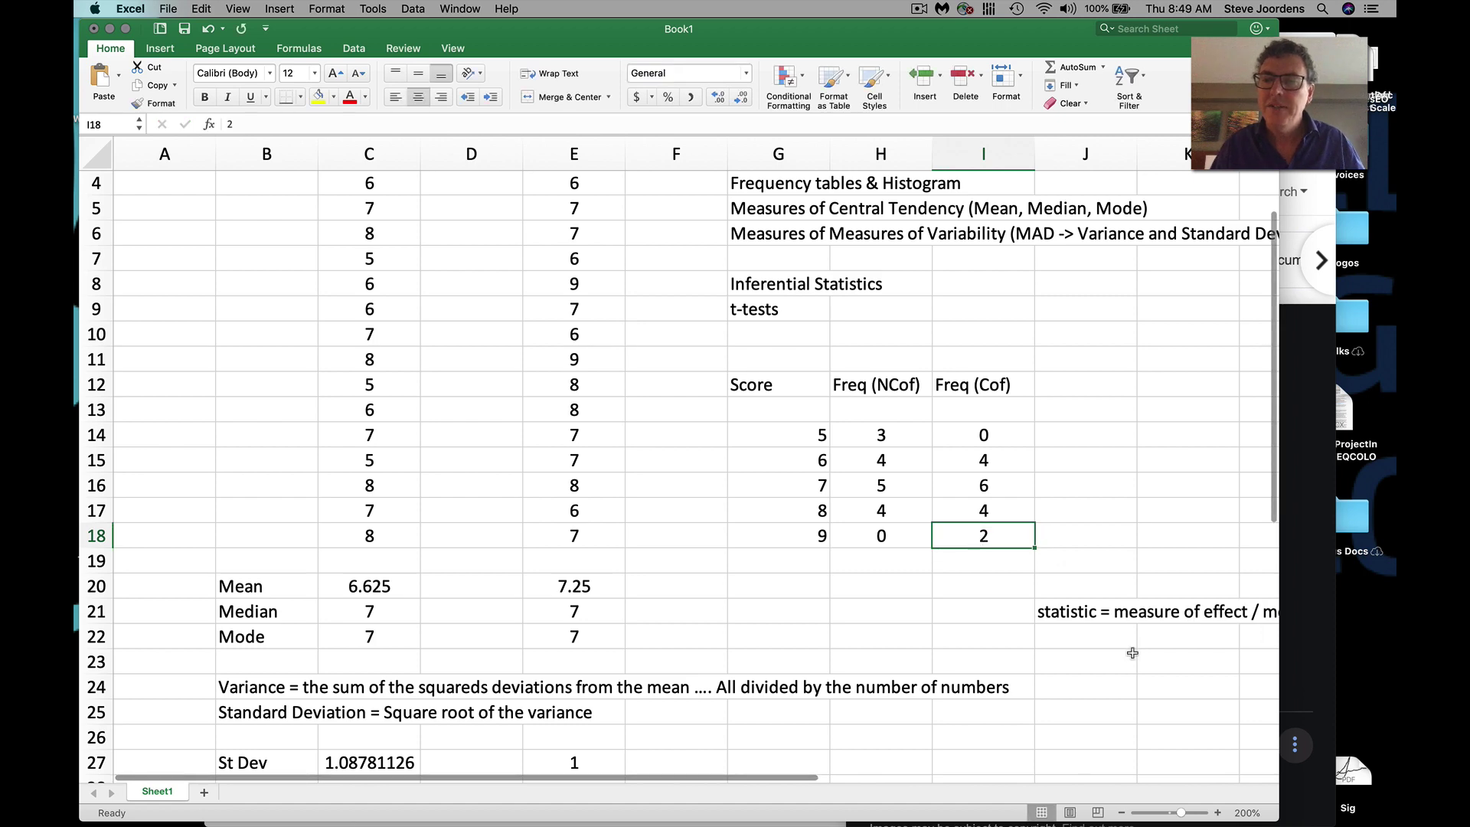
- Widen the workbook window enough to read the full statistic definition in row 21
drag(1278, 662, 1380, 661)
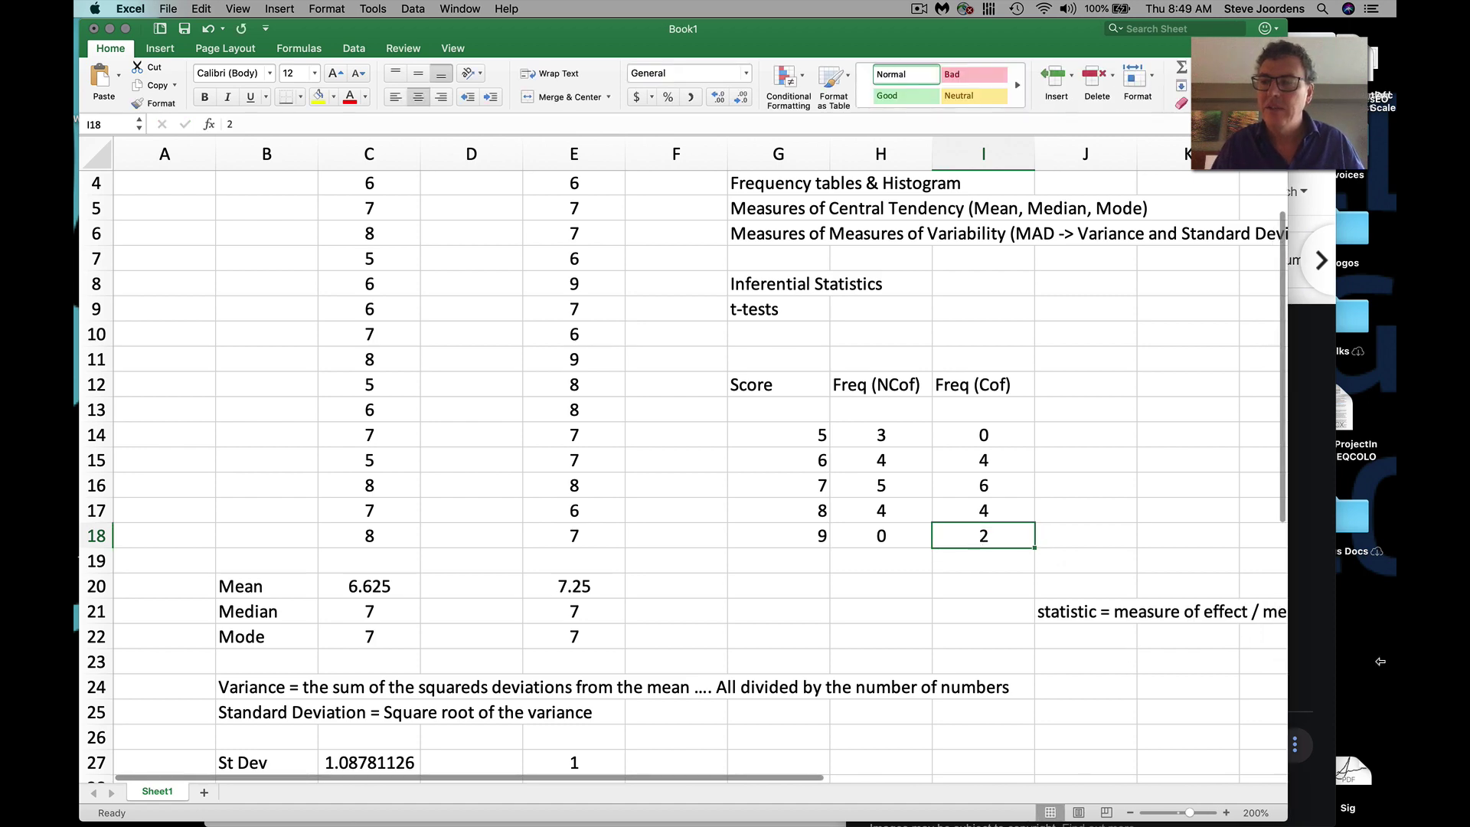
scroll(1294, 683, right, 3)
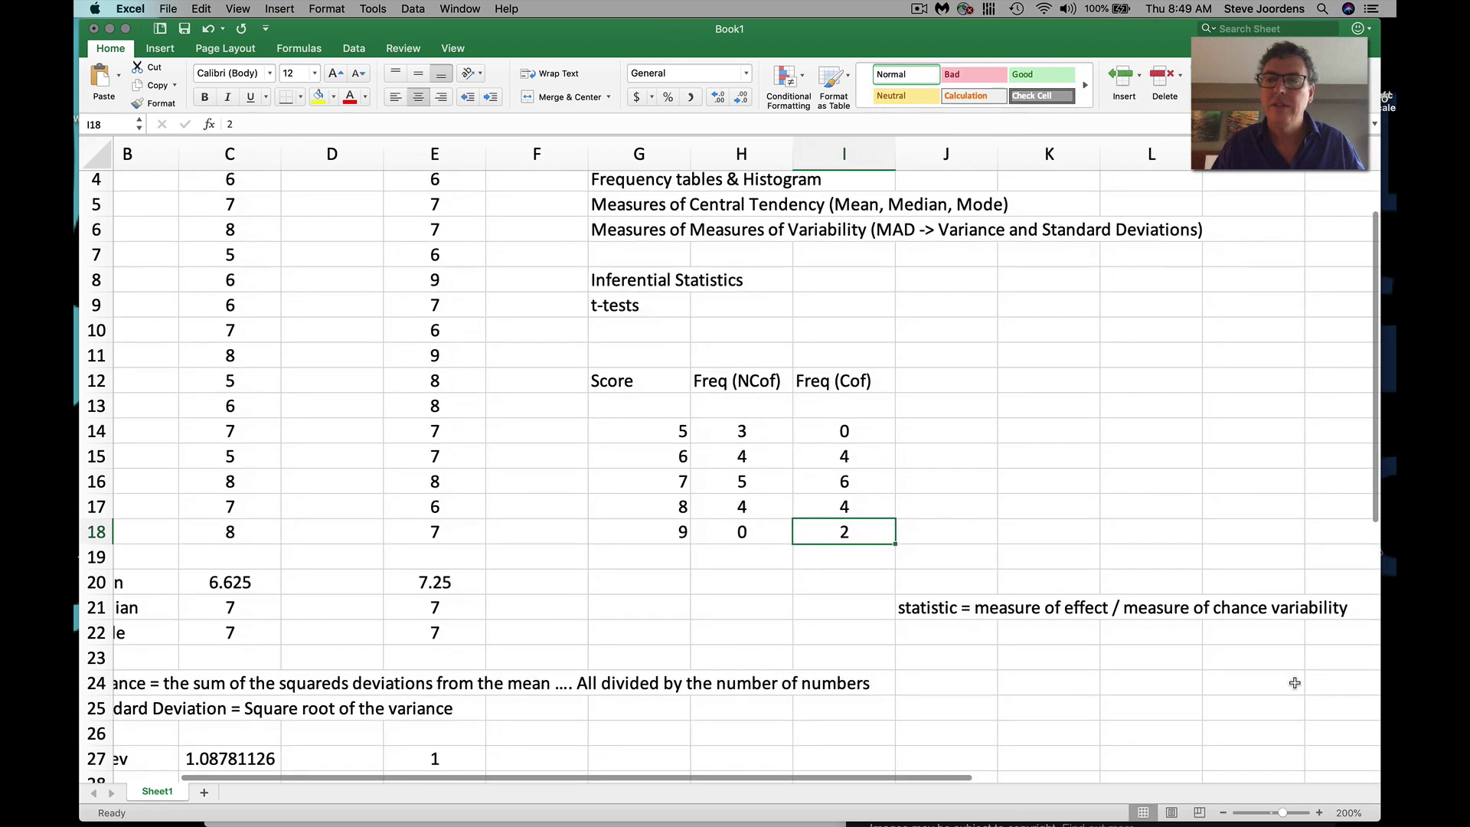
scroll(1294, 683, left, 1)
scroll(1294, 683, up, 1)
scroll(1295, 683, up, 1)
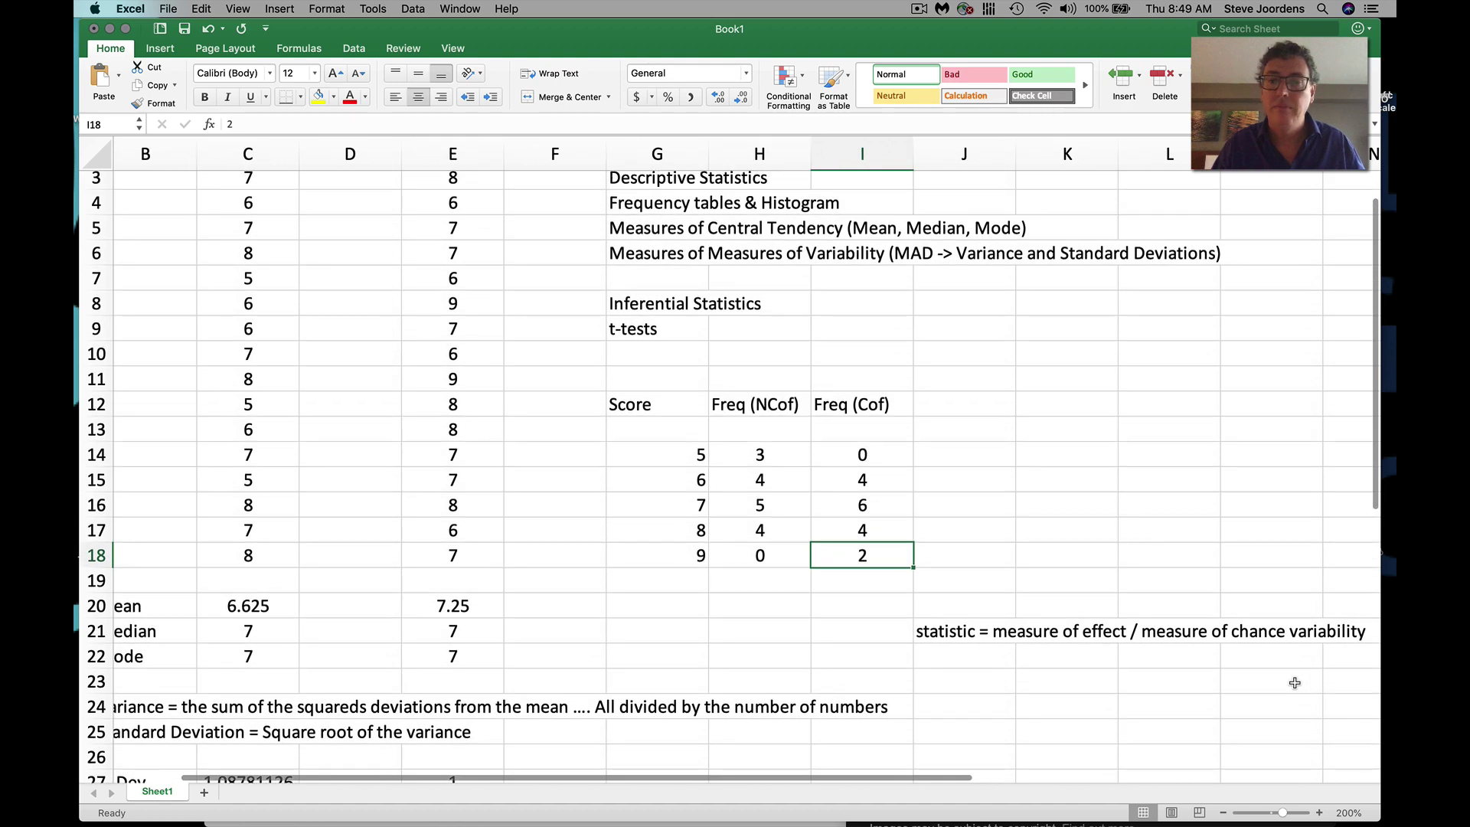
- Write out the difference between the two group means in J23 as "Effect = 7.25 - 6.625 = 0.625"
scroll(1294, 683, down, 2)
scroll(1295, 683, left, 1)
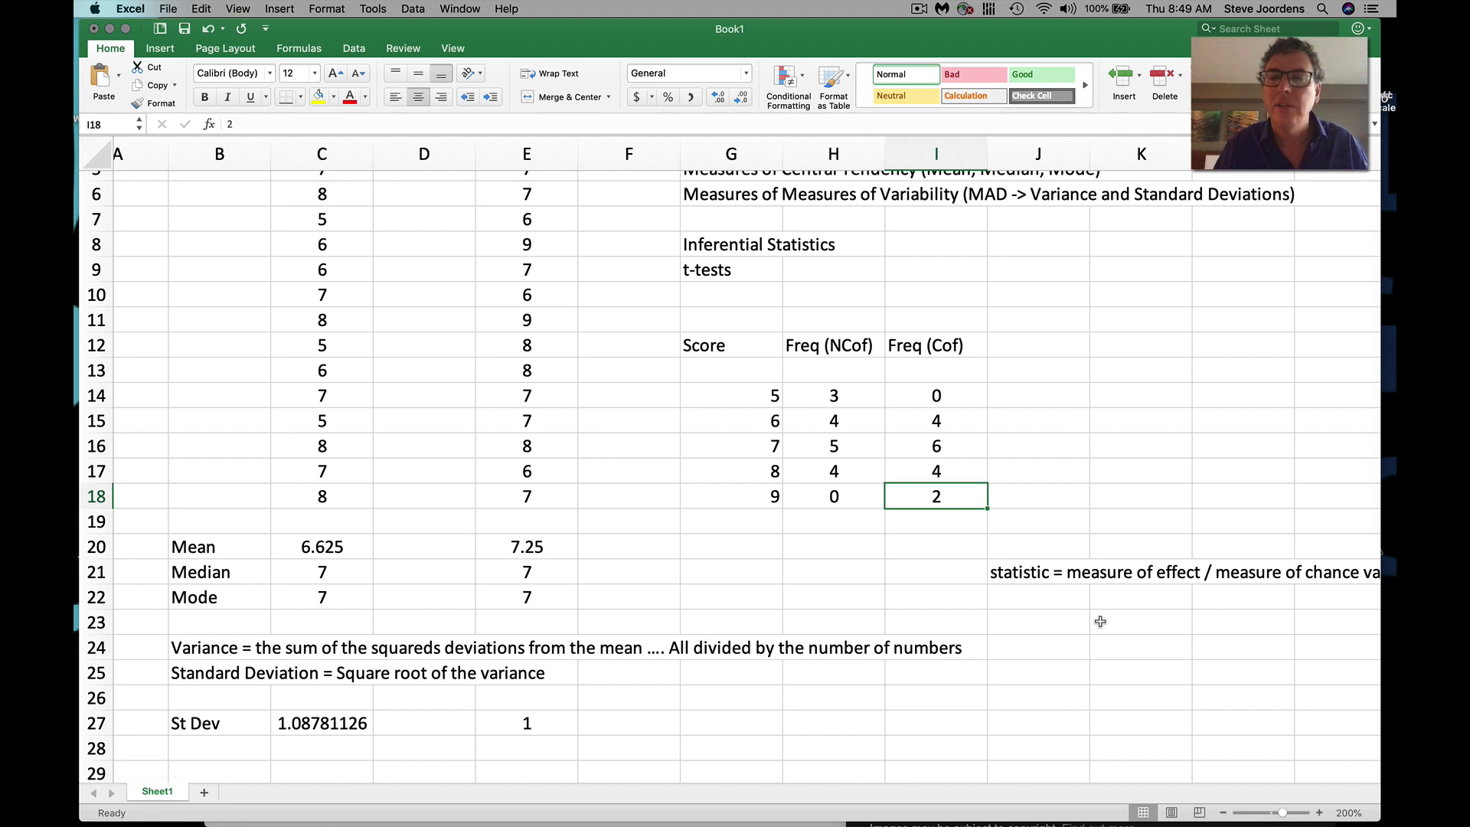
click(1061, 624)
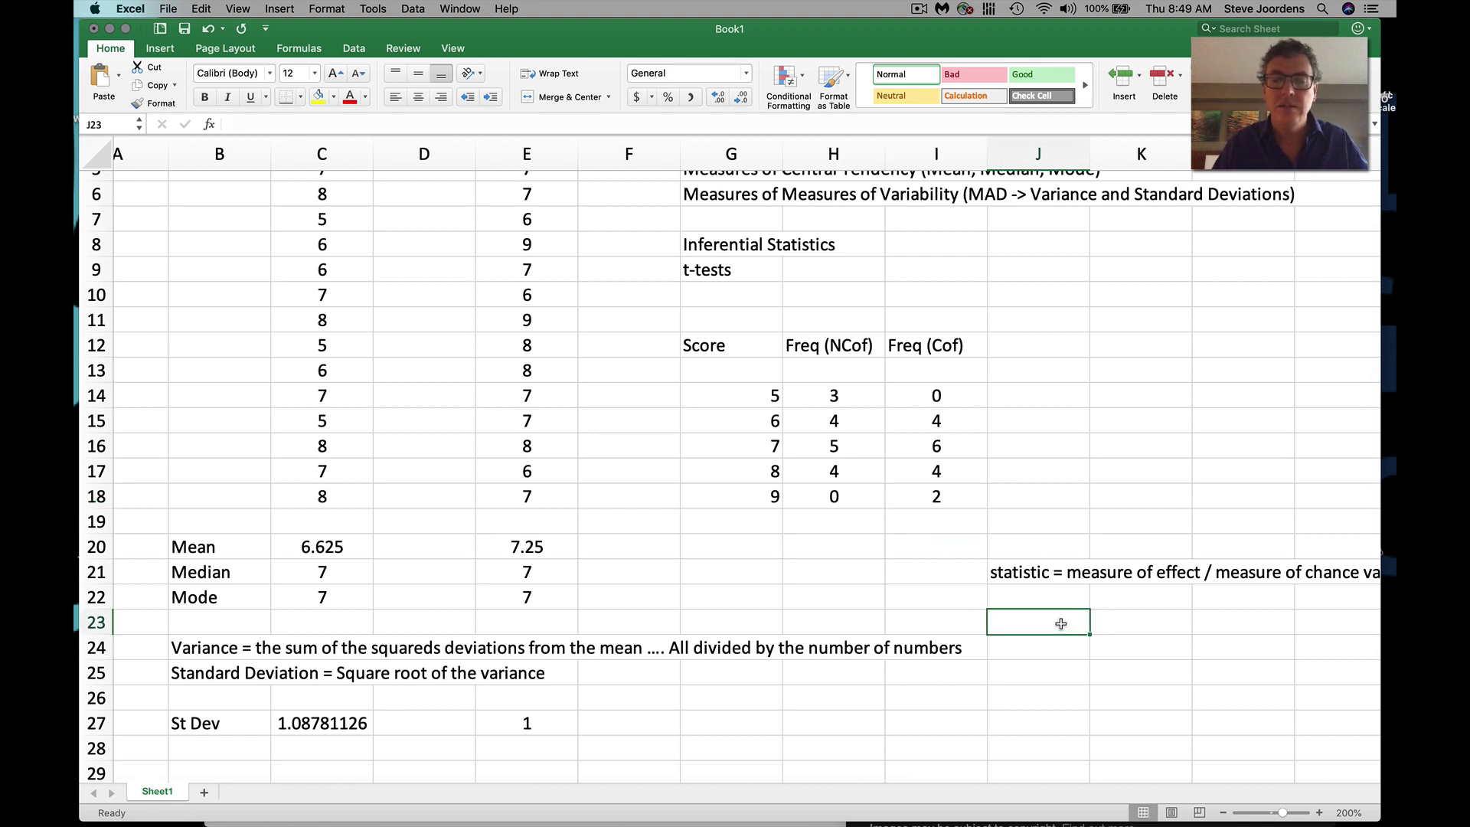
text(Effect )
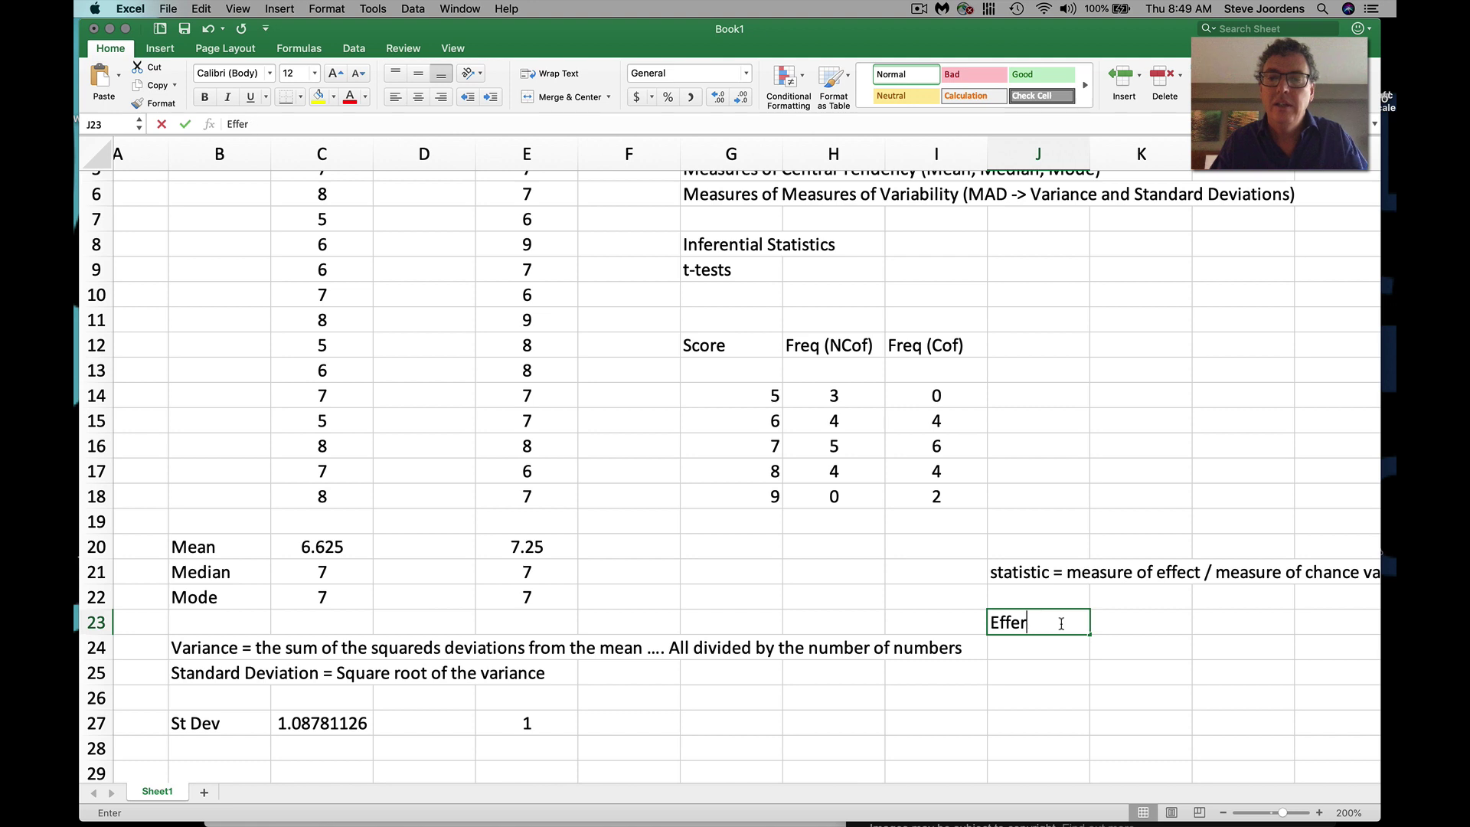
text(= )
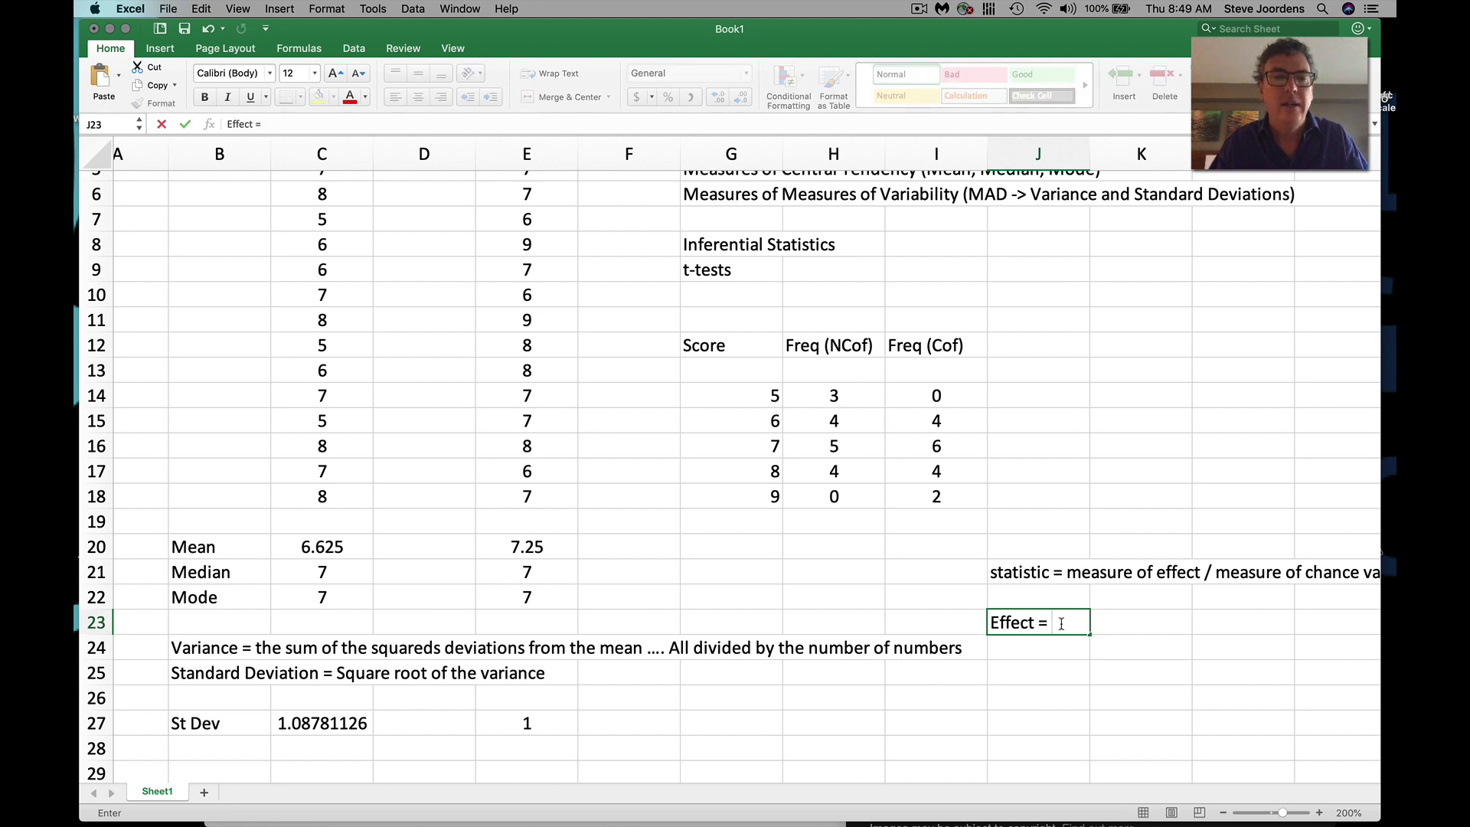
text(7.)
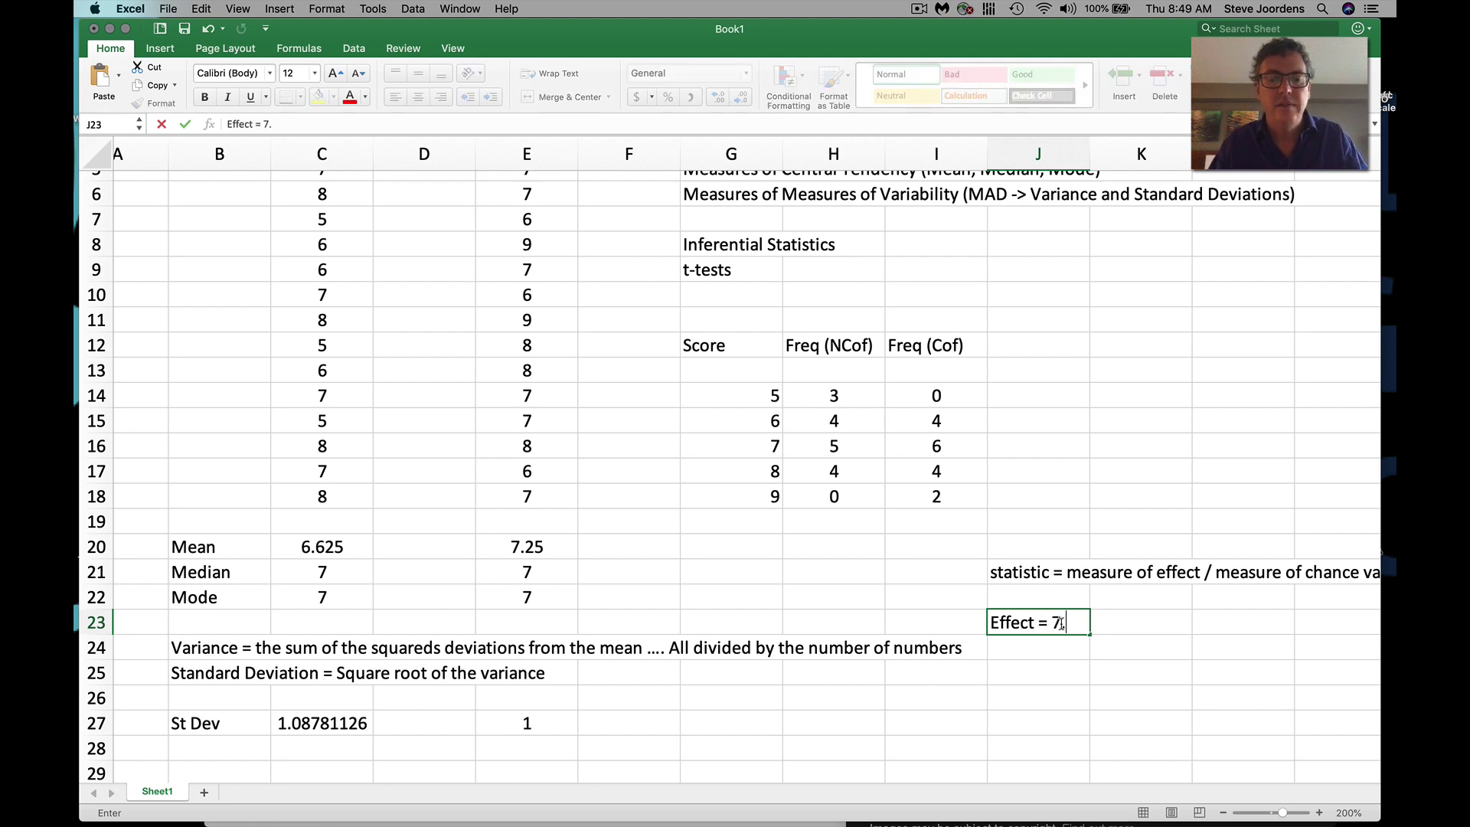
text(25 - )
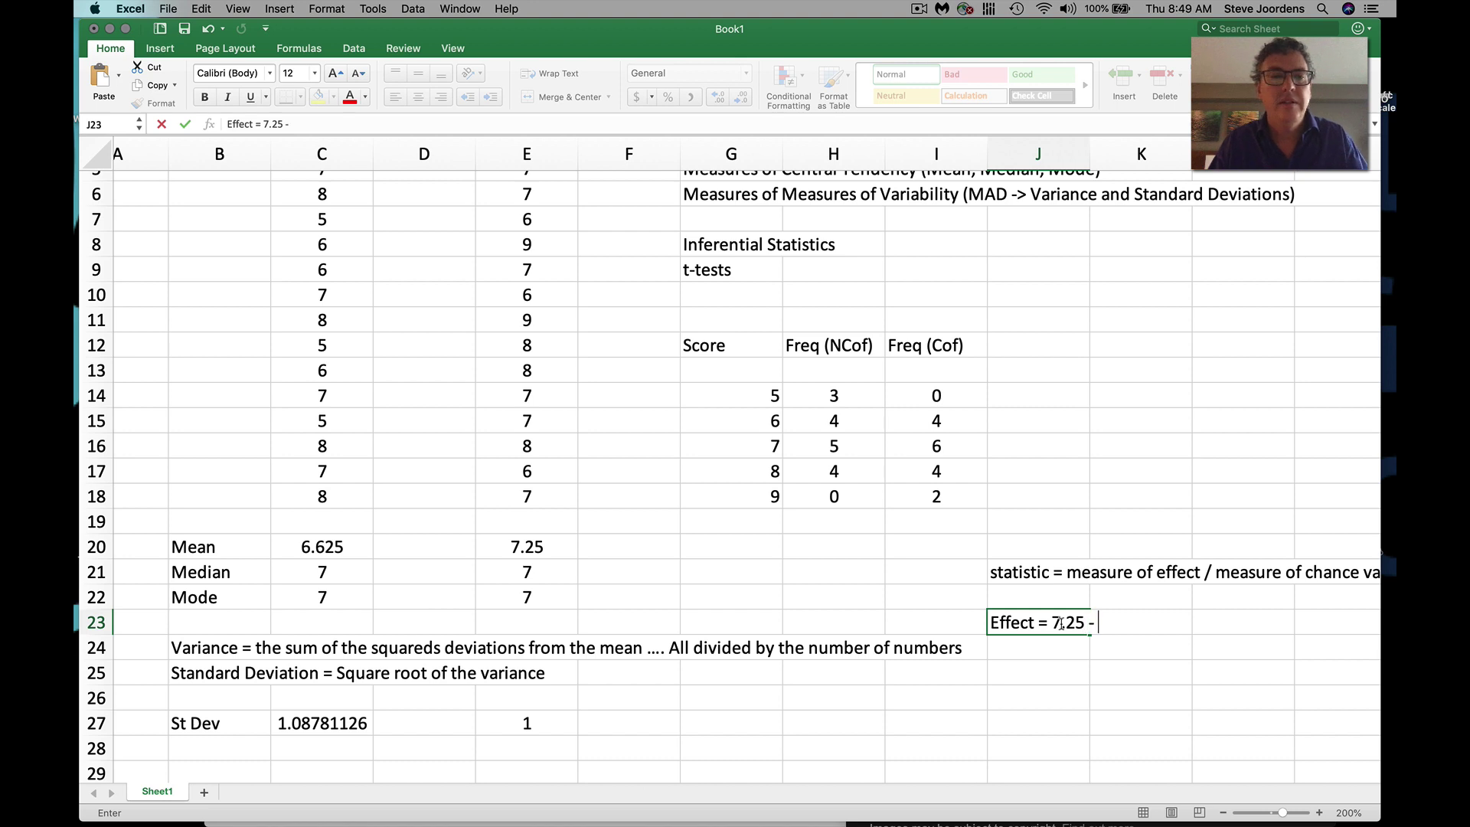
text(6)
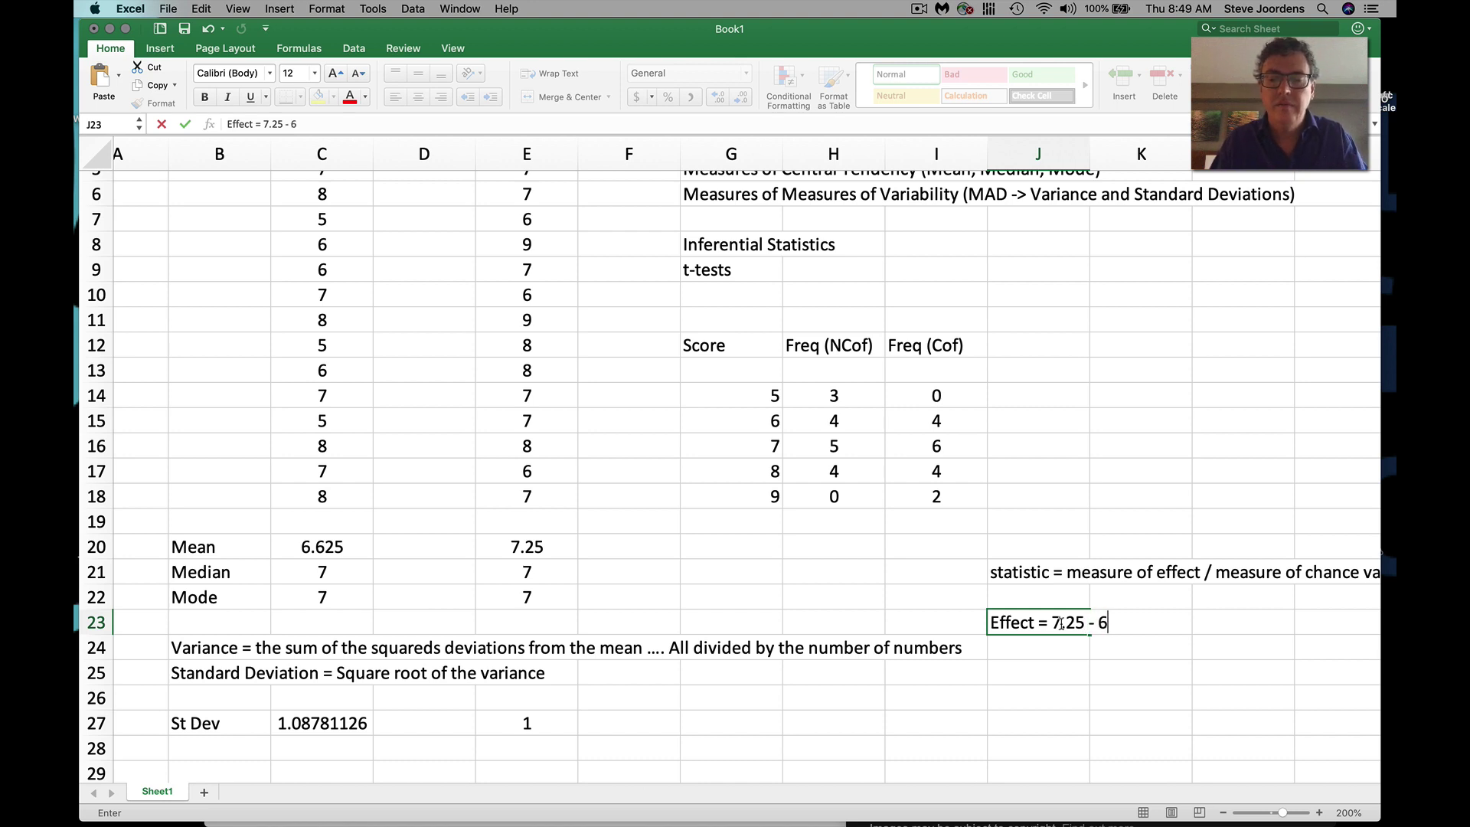
text(.625 )
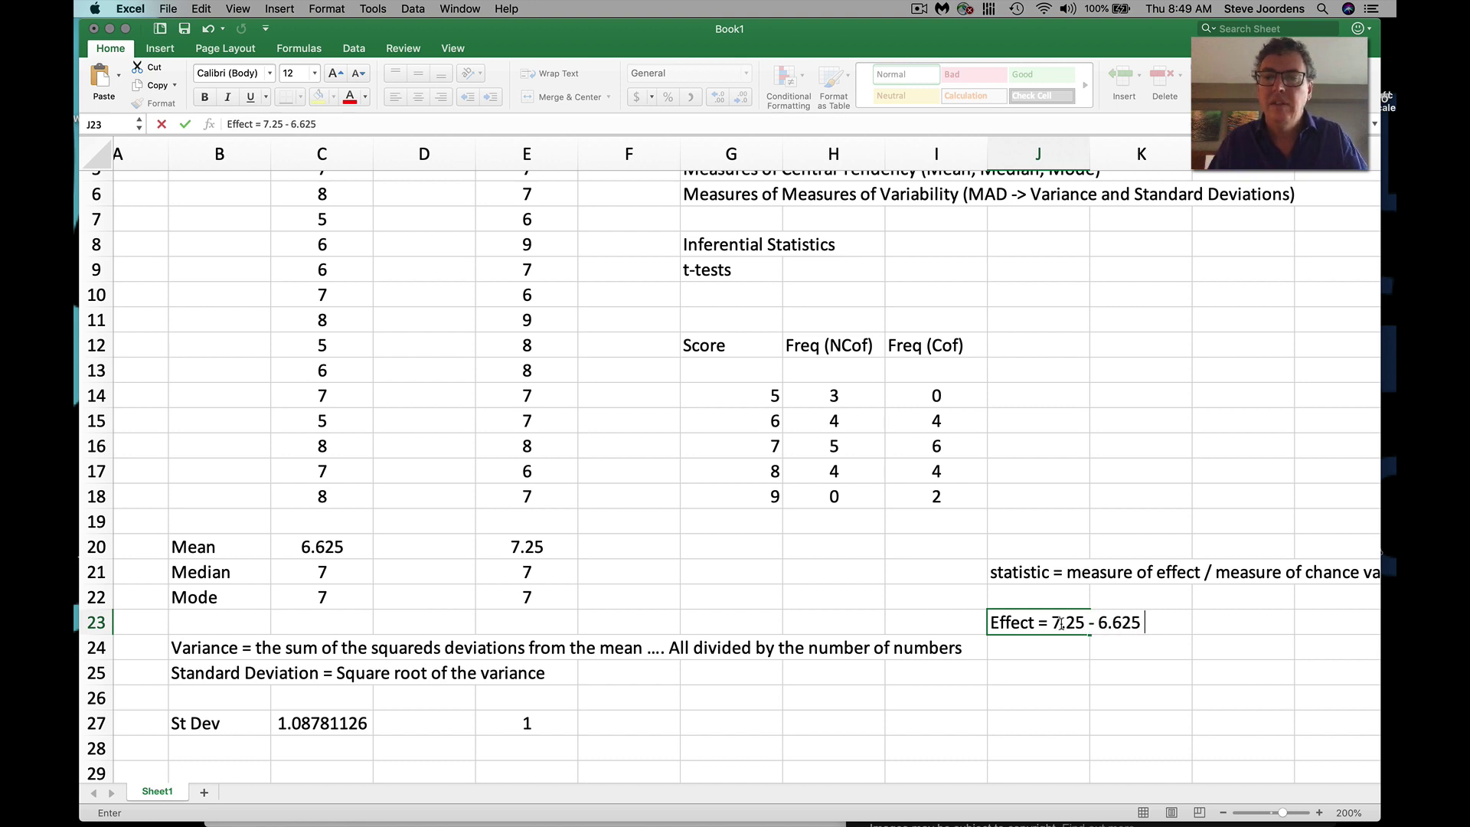
text(= )
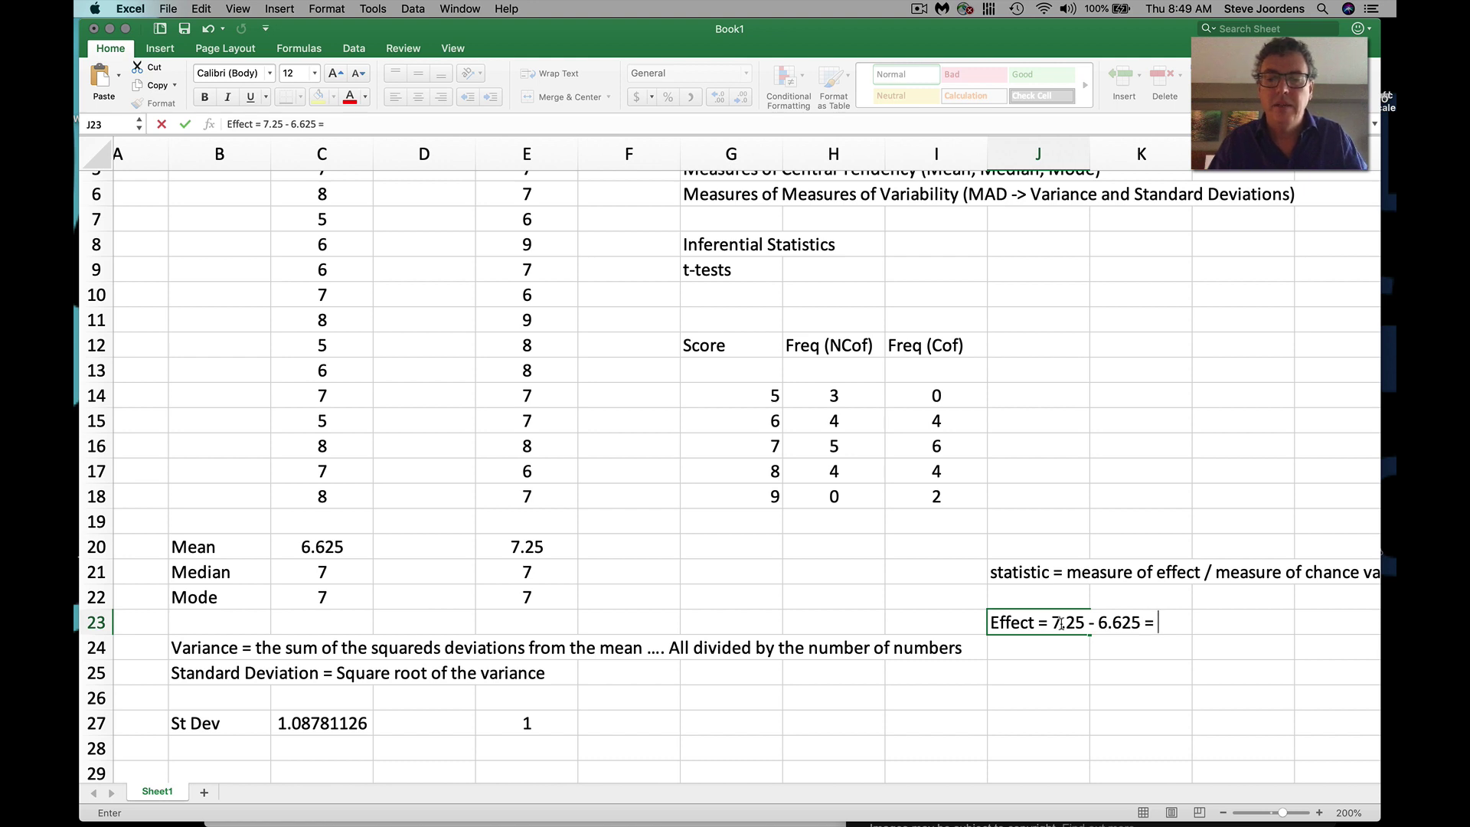
text(0.625)
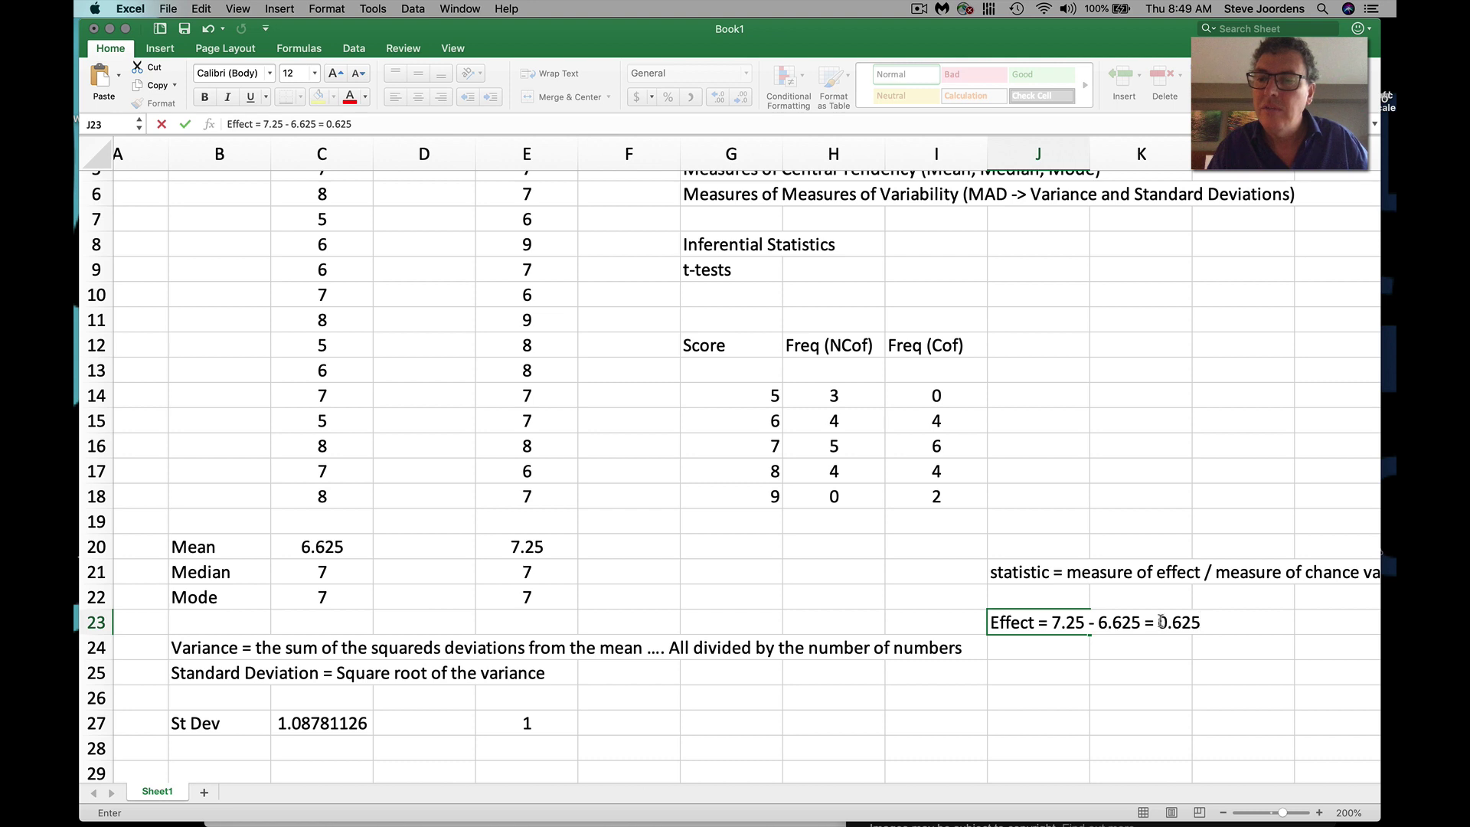
- Highlight the value 0.625 in the effect line and review it against the two groups' scores
drag(1158, 622, 1202, 622)
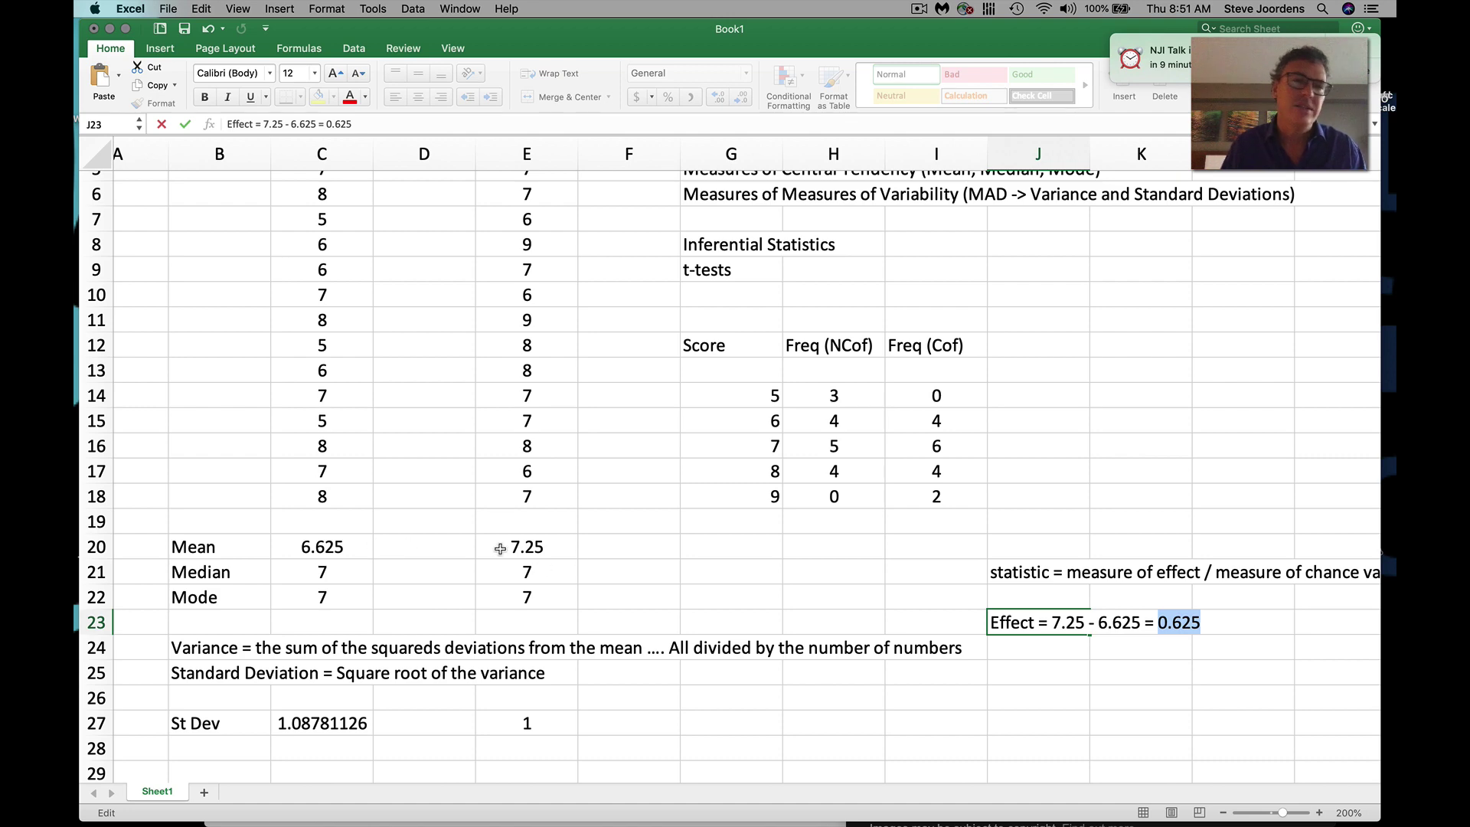
scroll(478, 480, up, 3)
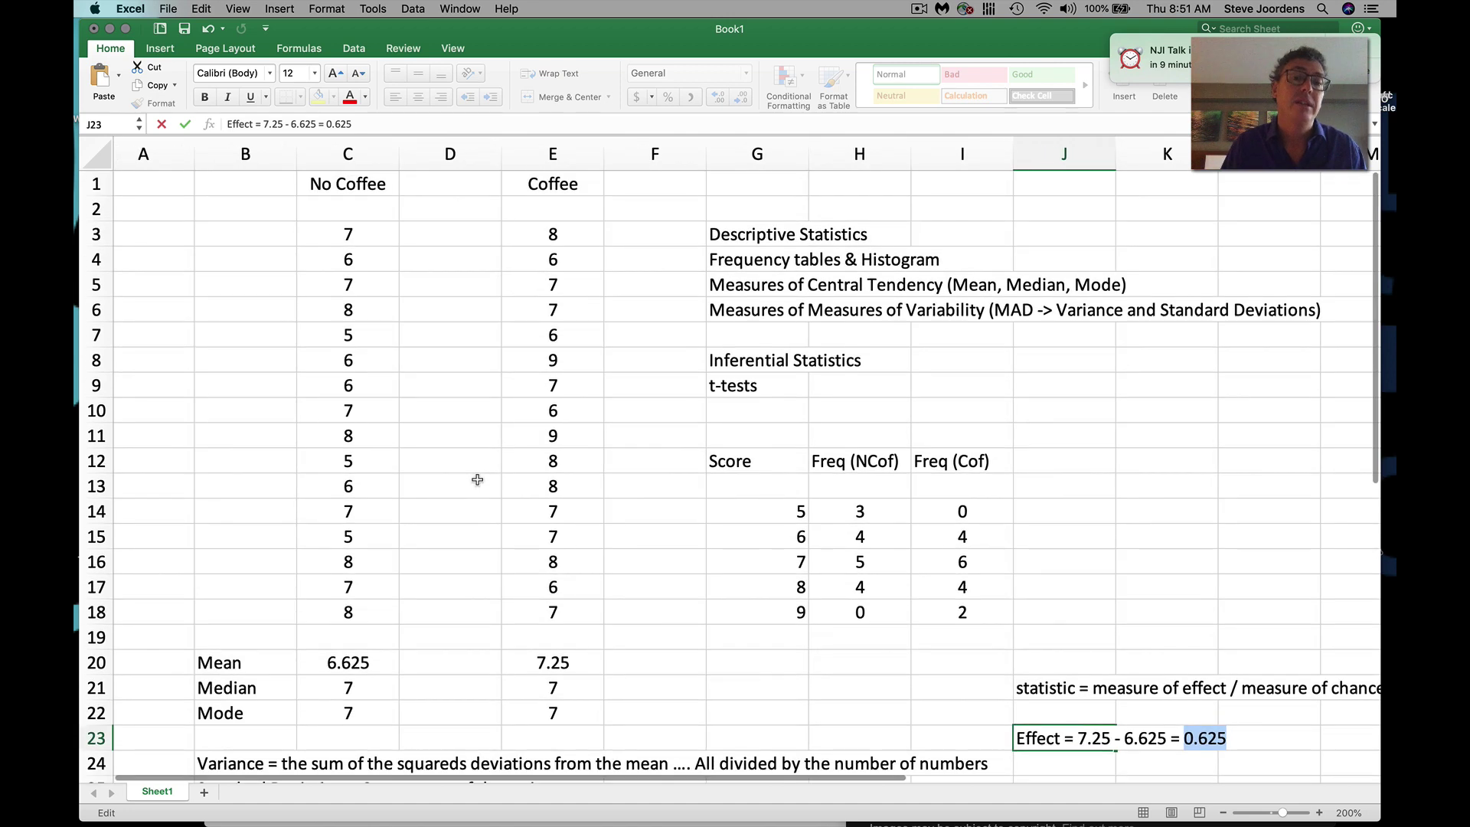
scroll(477, 479, down, 5)
scroll(477, 480, up, 5)
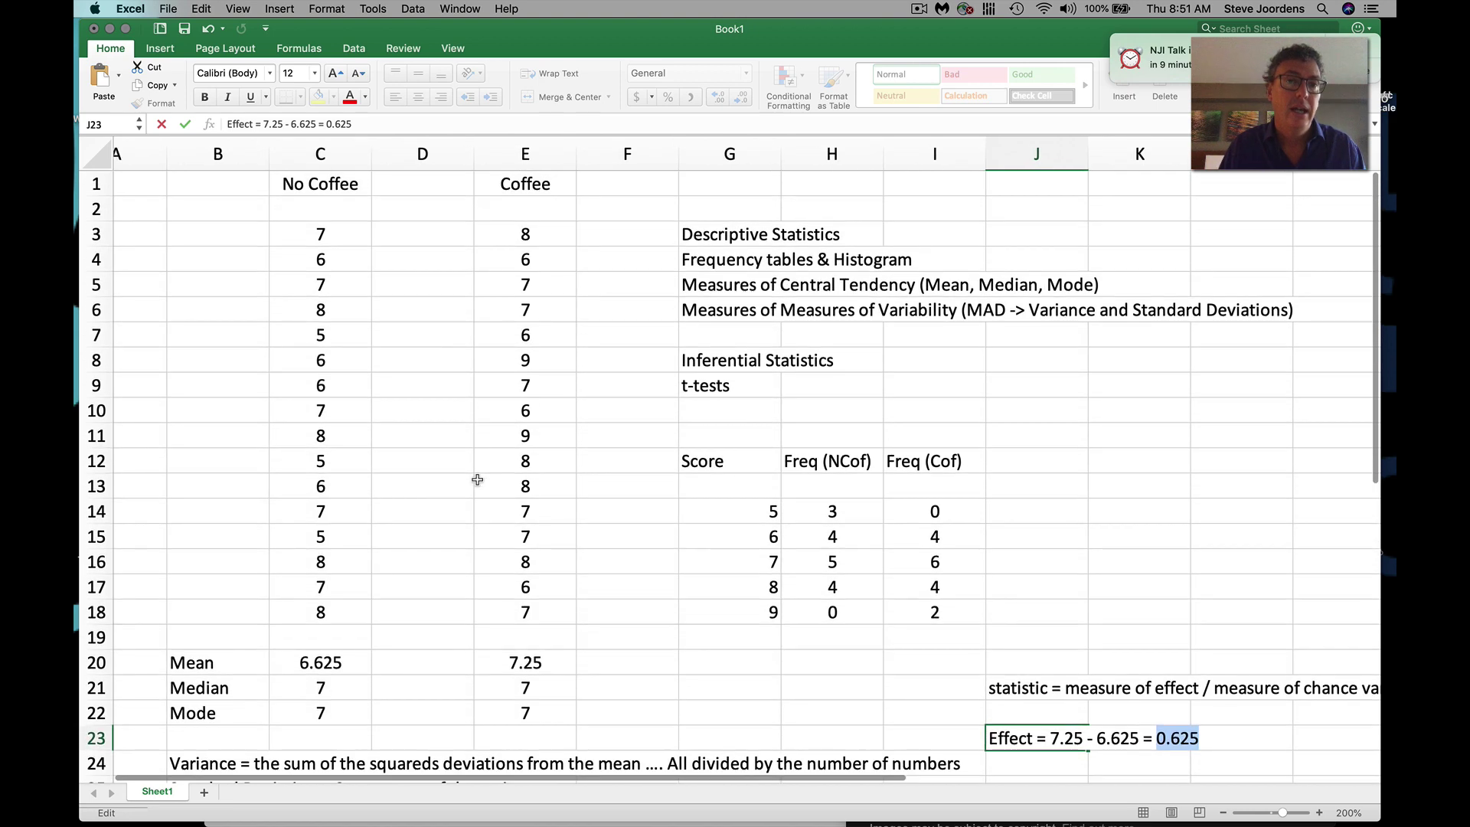